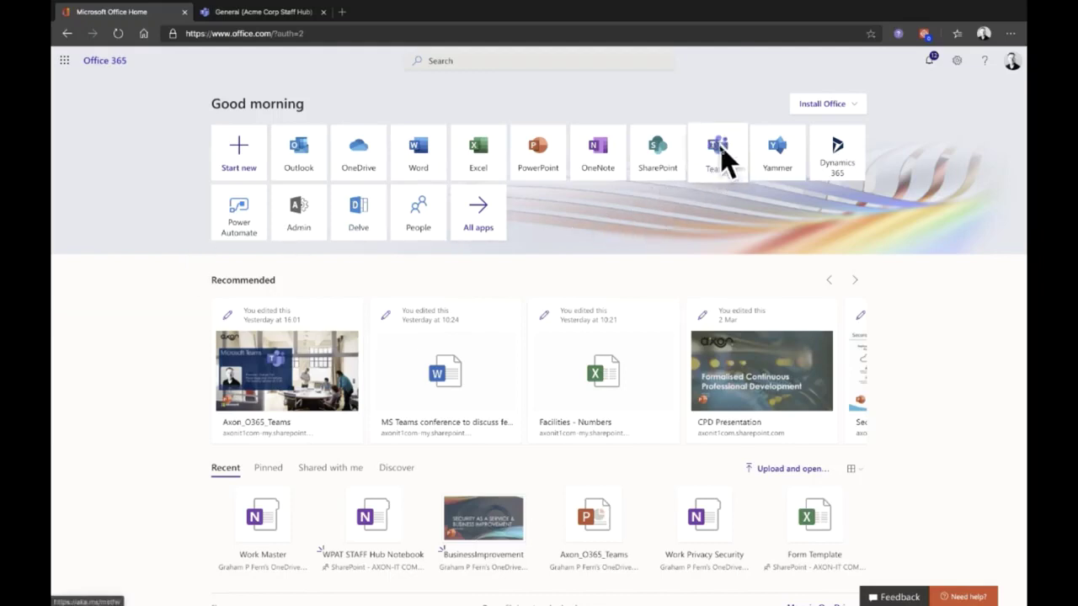
Step: Switch to the browser tab showing Teams on the Acme Corp Staff Hub General channel
click(278, 14)
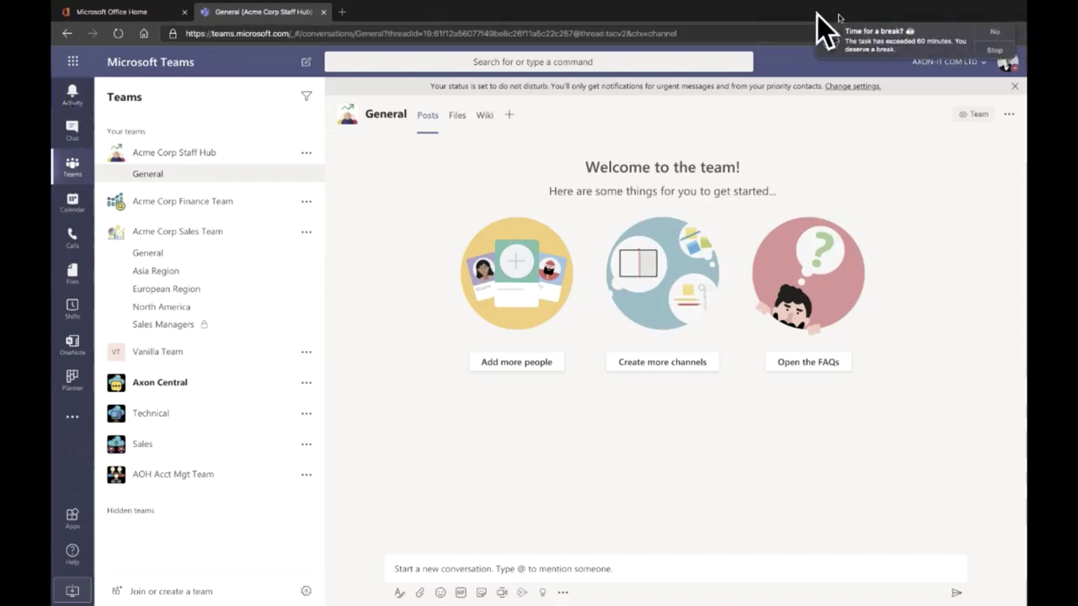
Step: Dismiss the 'Time for a break?' reminder notification in the top-right corner
click(1002, 34)
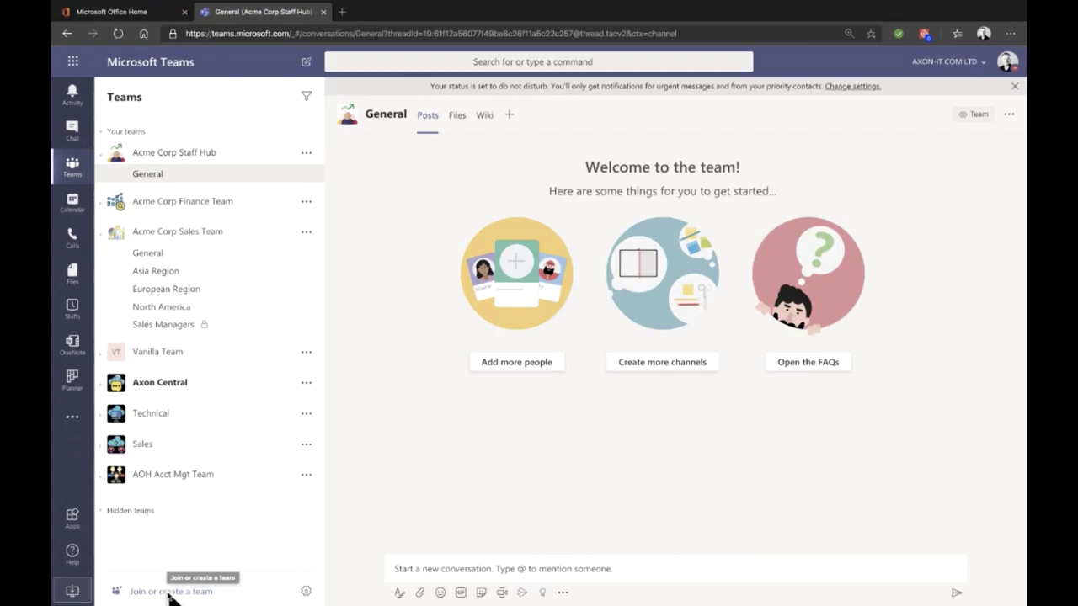
Step: Start a new private team built from scratch via Join or create a team
click(171, 592)
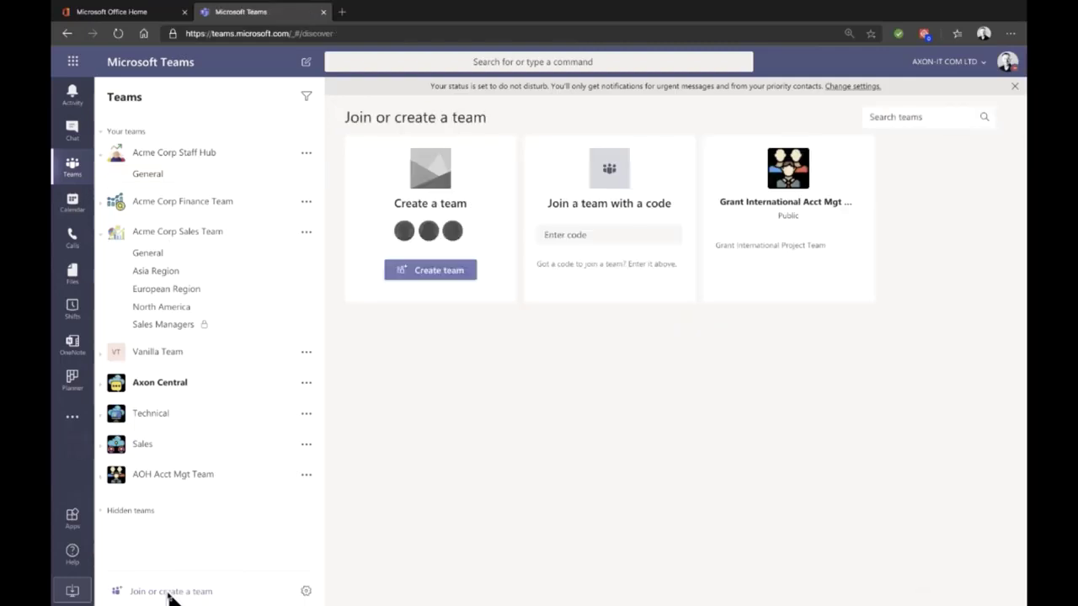
click(430, 274)
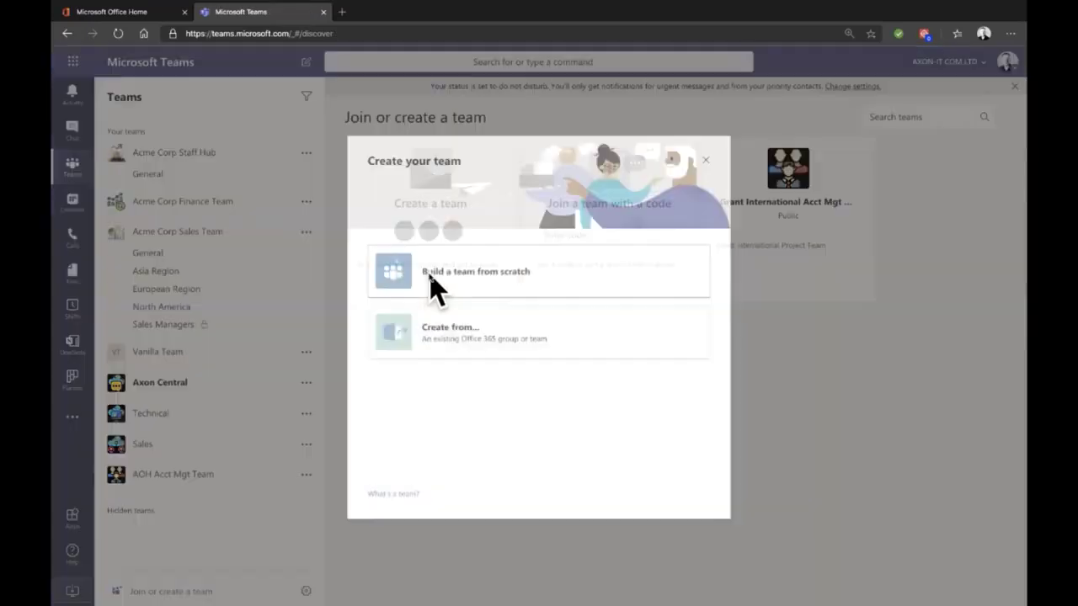
click(497, 281)
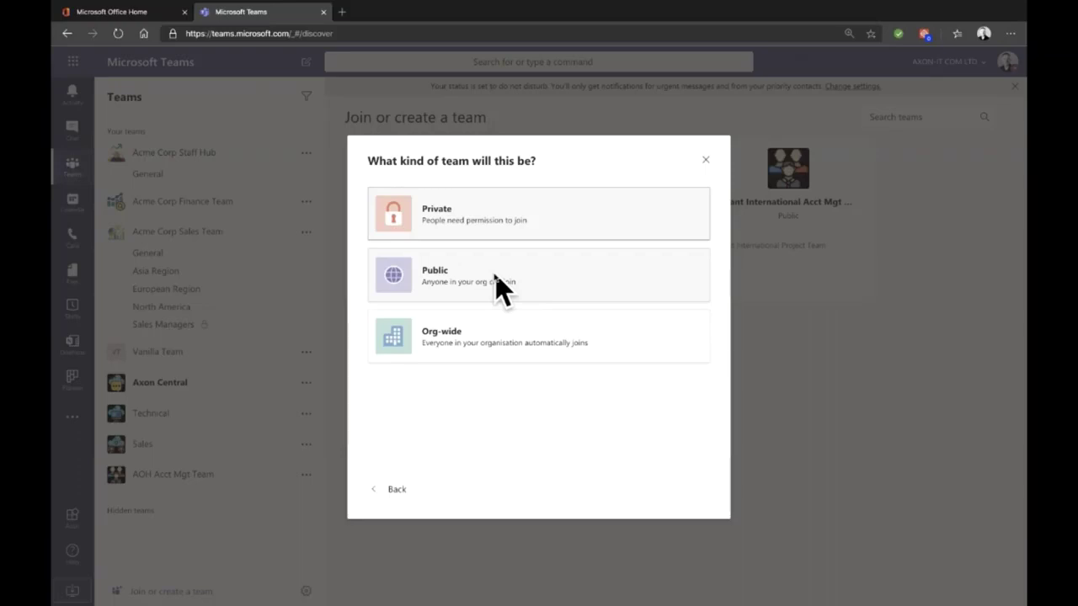
click(489, 211)
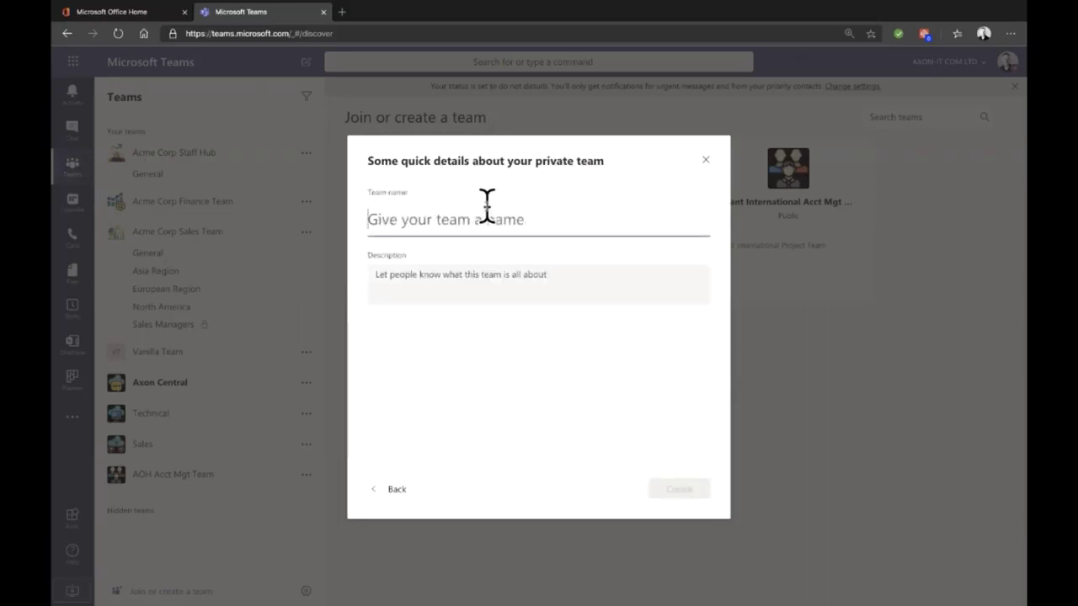
Step: Create the private team 'Test Team' with the description 'Why do we have this'
text(Test Team)
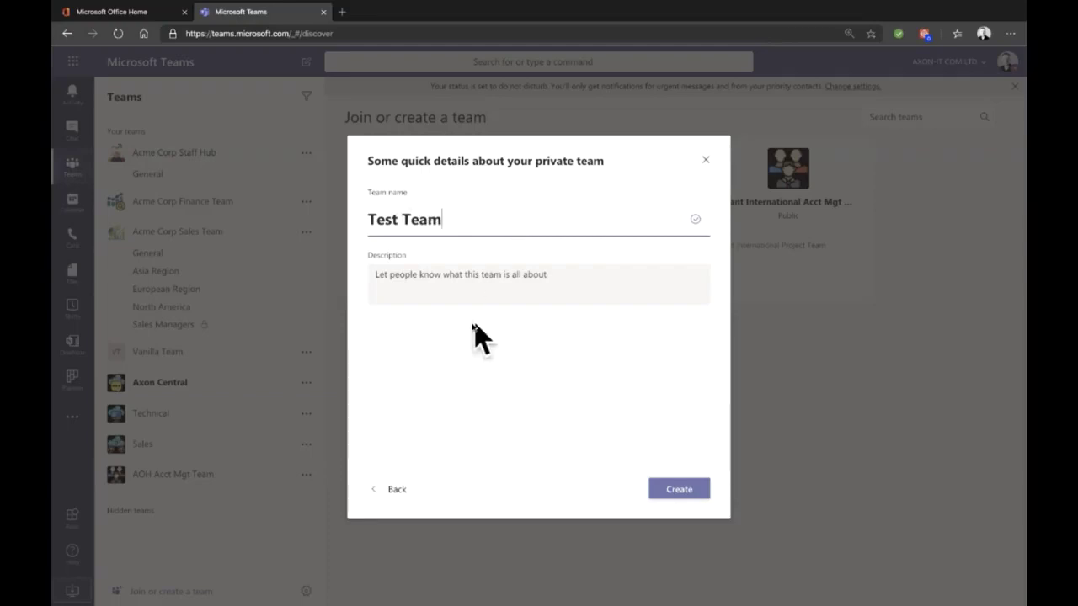
click(481, 272)
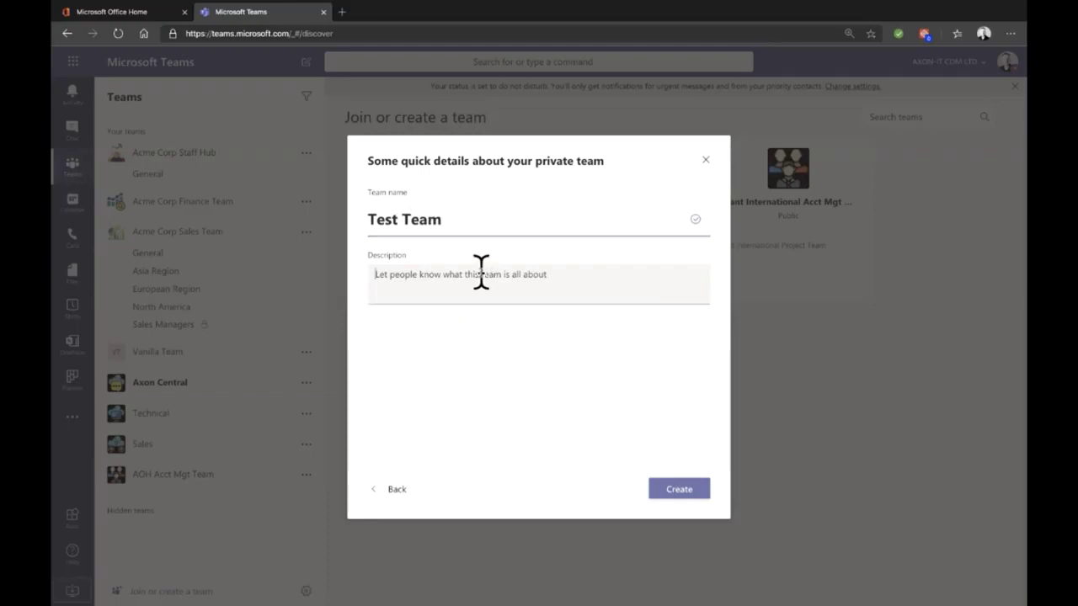
text(Why)
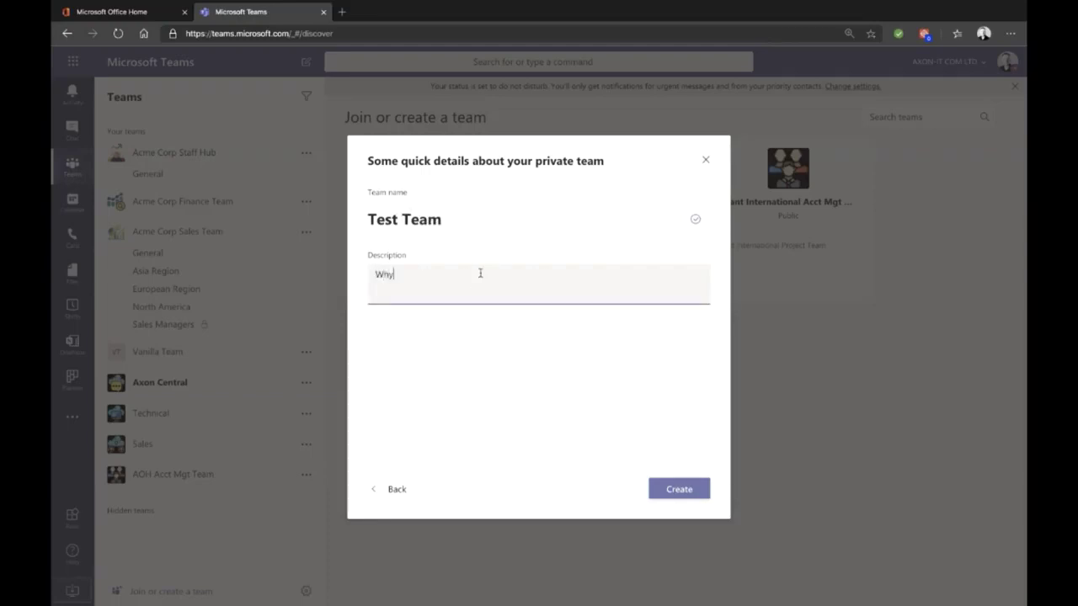
text( do we have this)
click(686, 497)
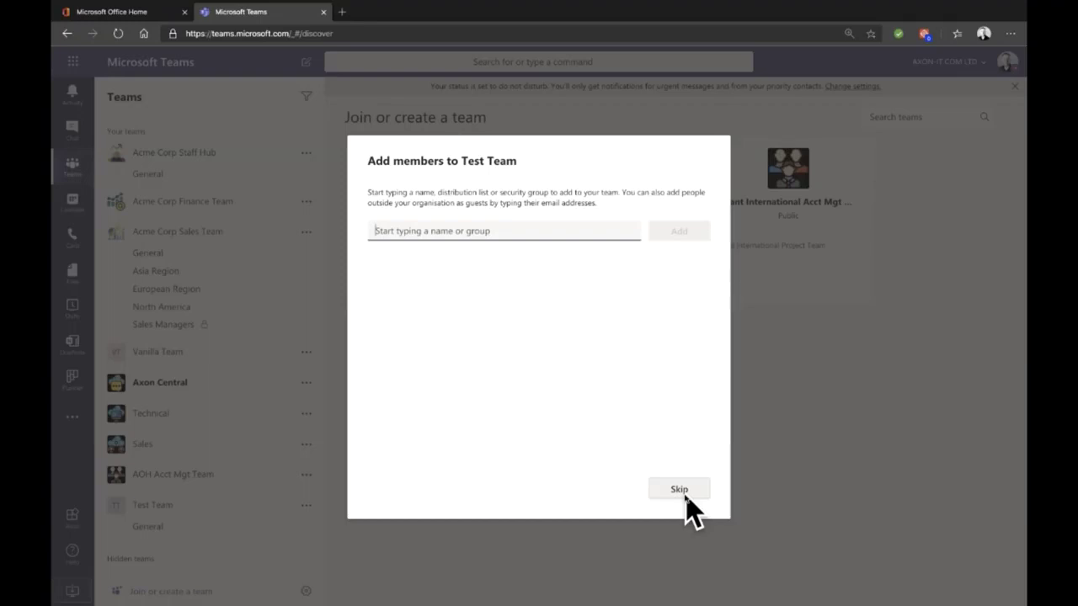
Step: Add two colleagues to Test Team by typing their names and accepting suggestions
text(gea)
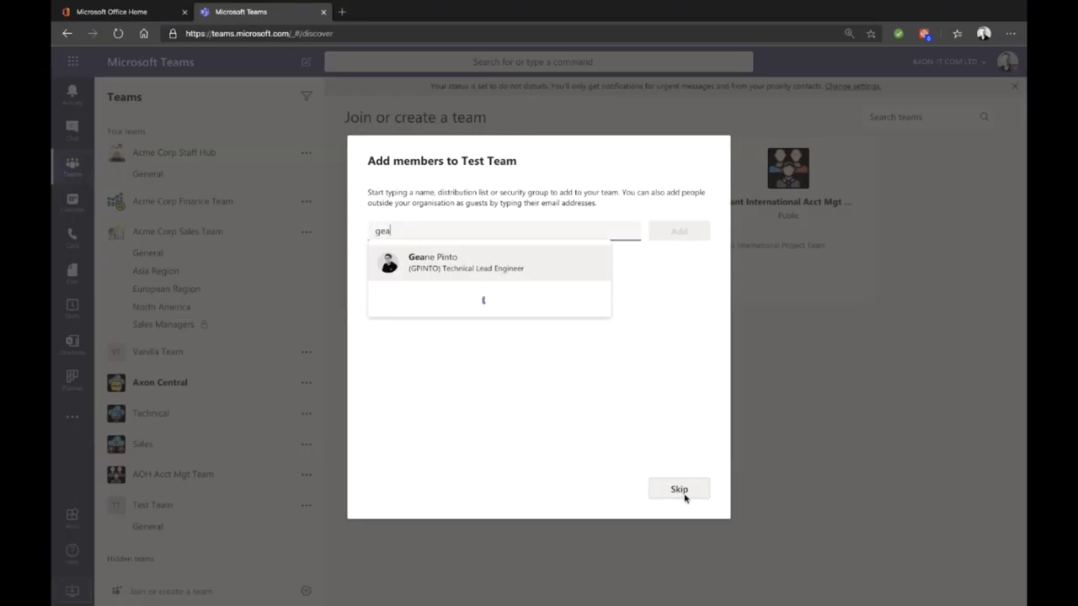
key(Return)
text(tim)
key(Return)
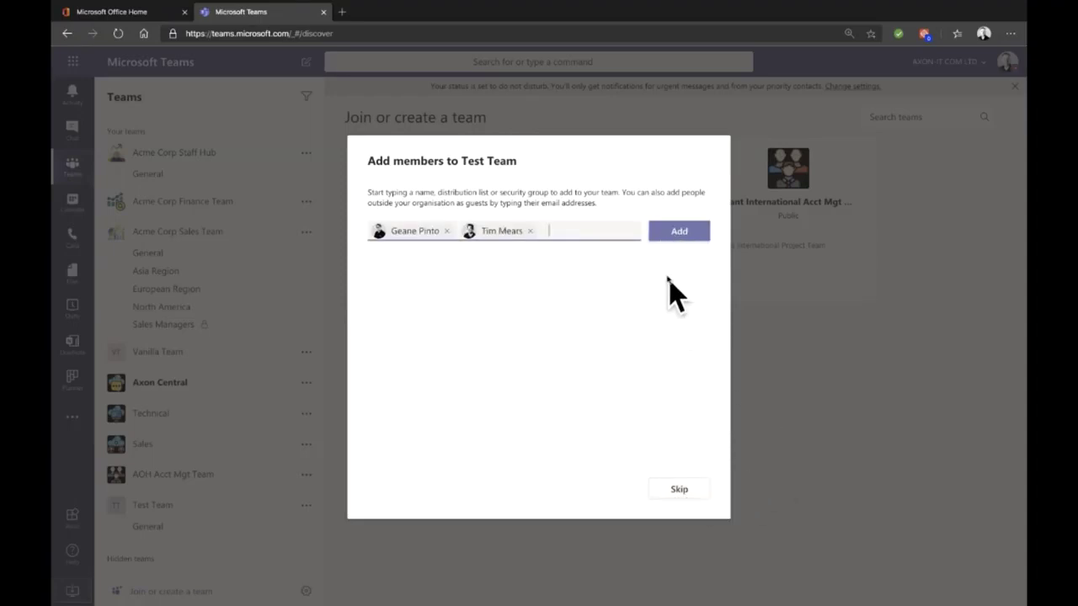
click(681, 232)
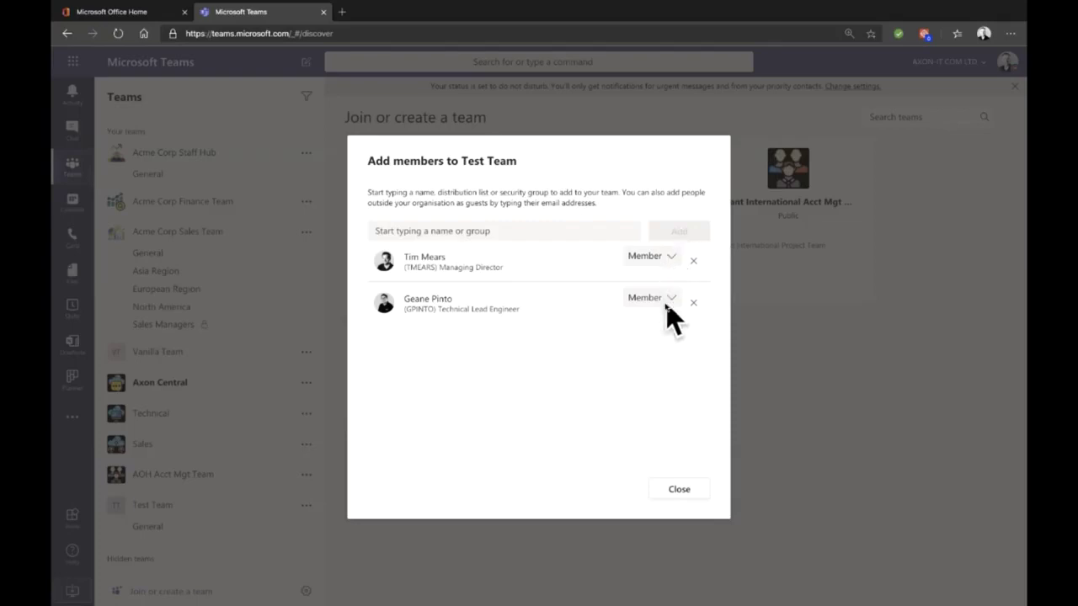
Step: Make one of the new members a team owner and close the setup
click(670, 257)
click(645, 288)
click(684, 490)
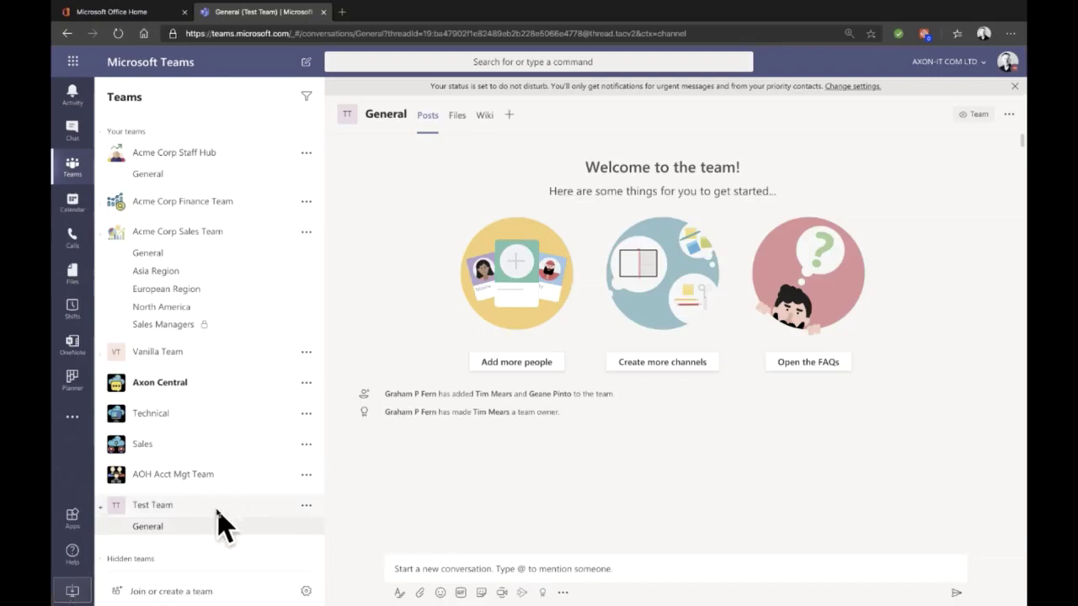
Step: Move Test Team up the list to sit directly below Acme Corp Sales Team
drag(214, 507, 213, 232)
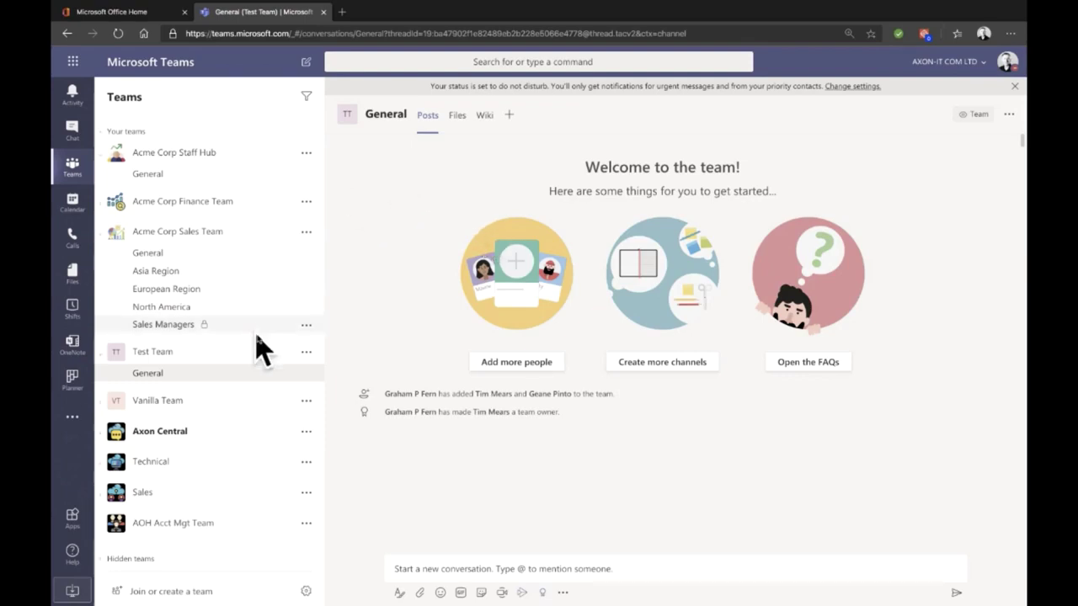
click(306, 353)
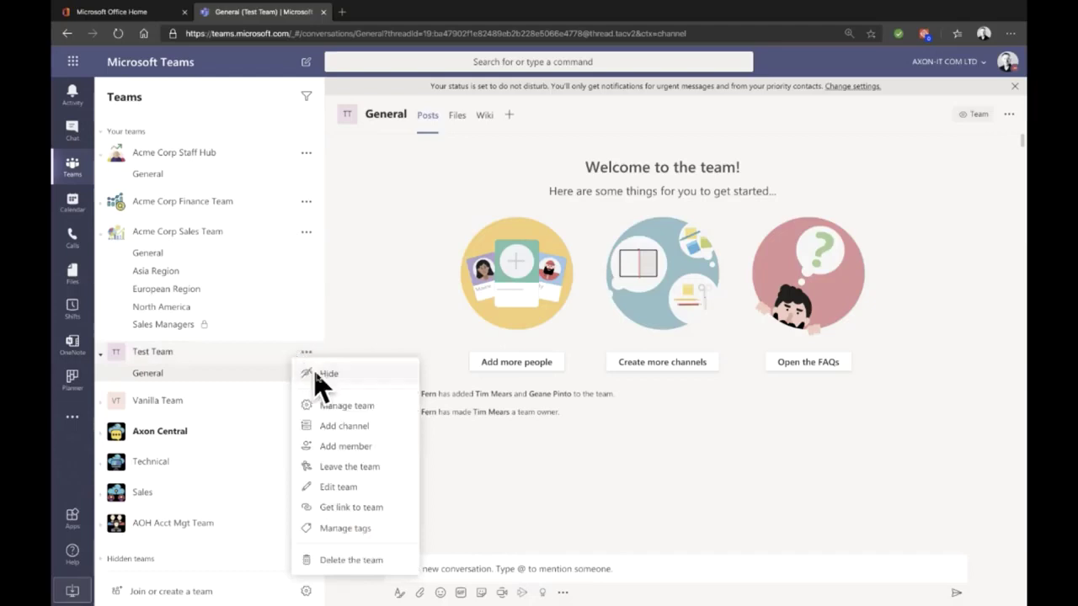
Step: Check Test Team's management and picture settings unchanged, then open Vanilla Team's General channel
click(338, 408)
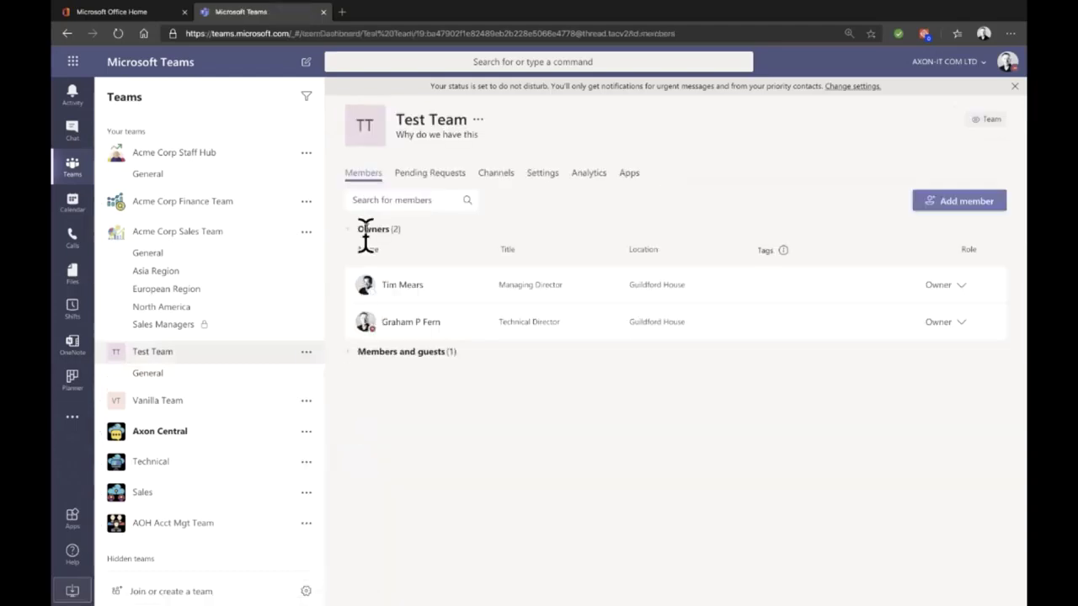
click(375, 134)
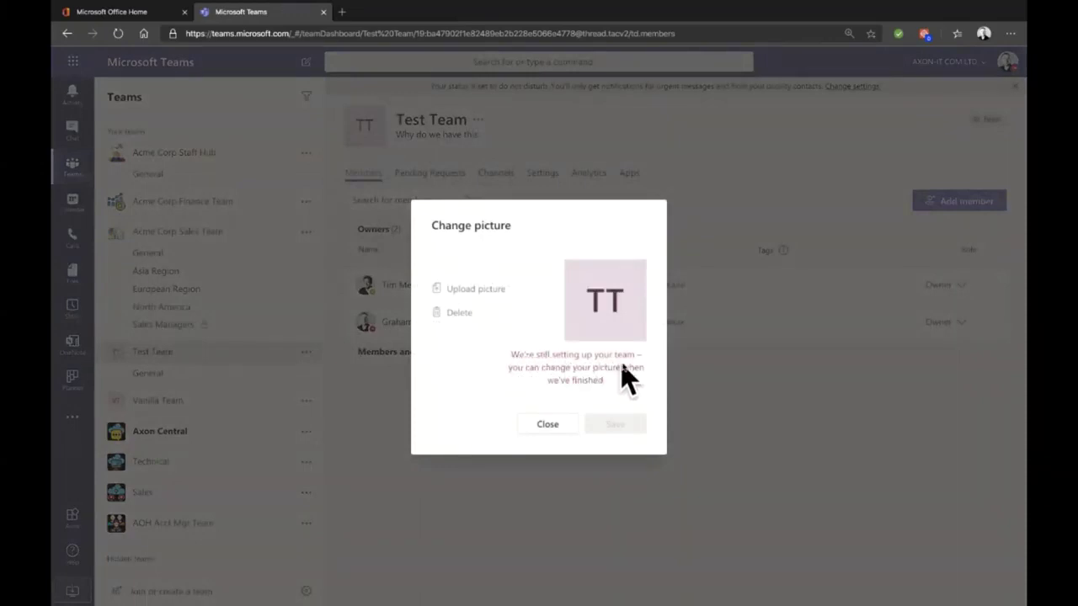
click(563, 429)
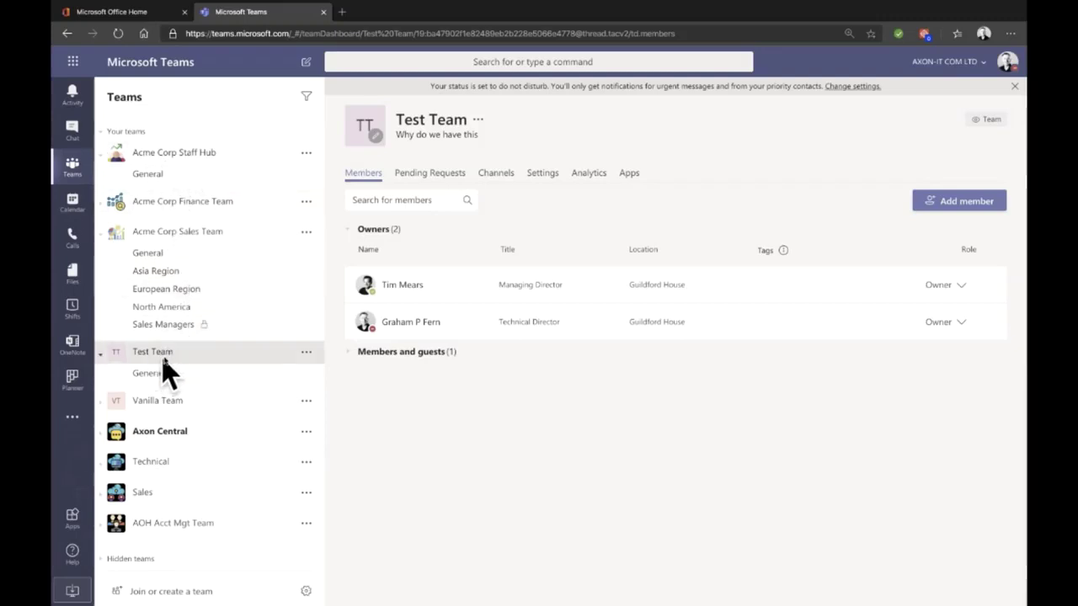
click(101, 405)
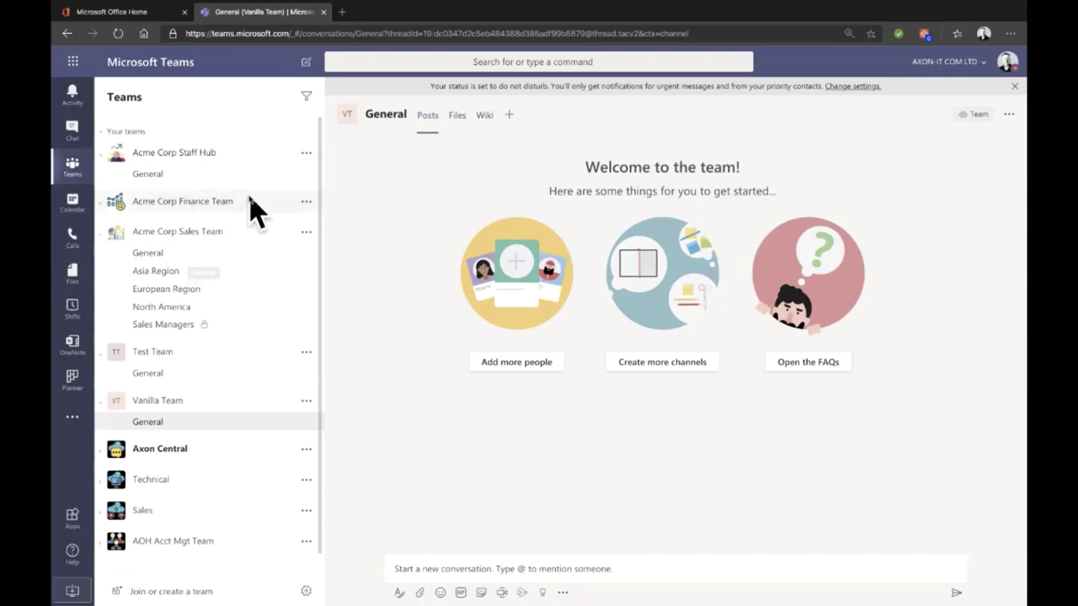
click(307, 153)
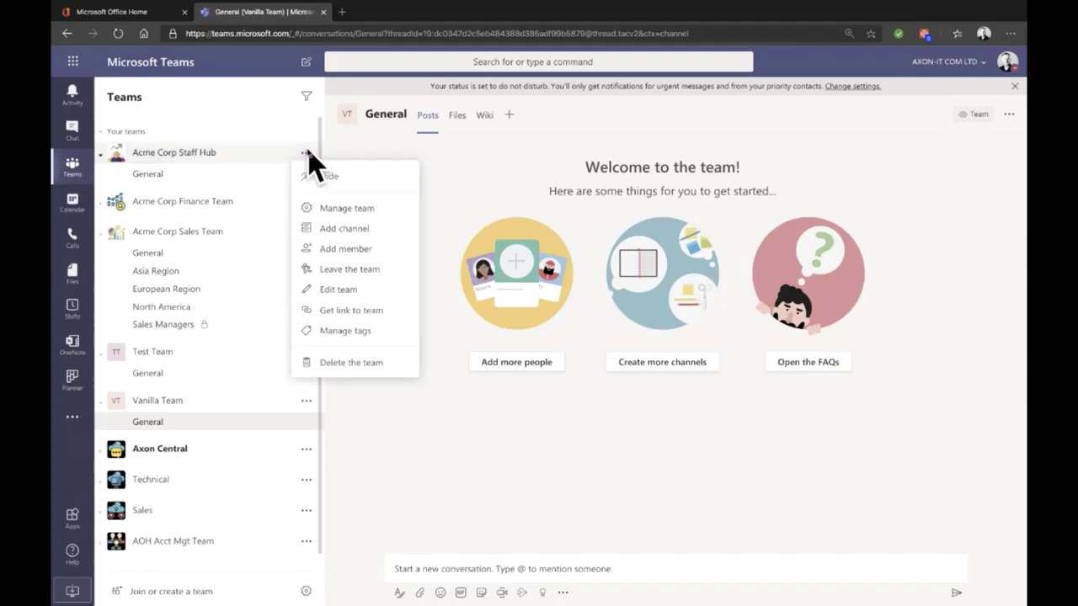
click(355, 235)
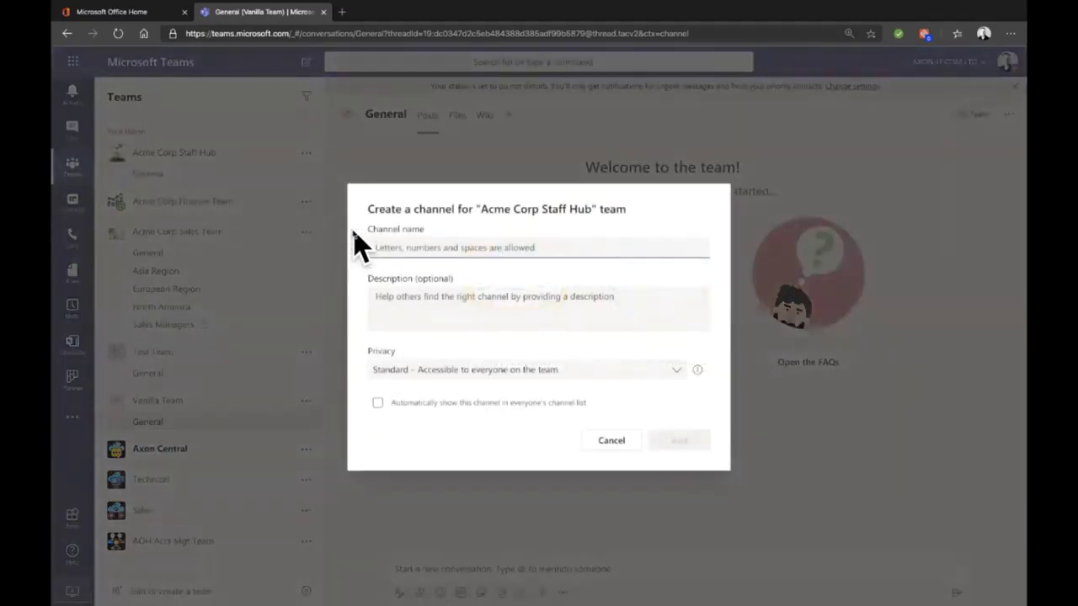
click(504, 375)
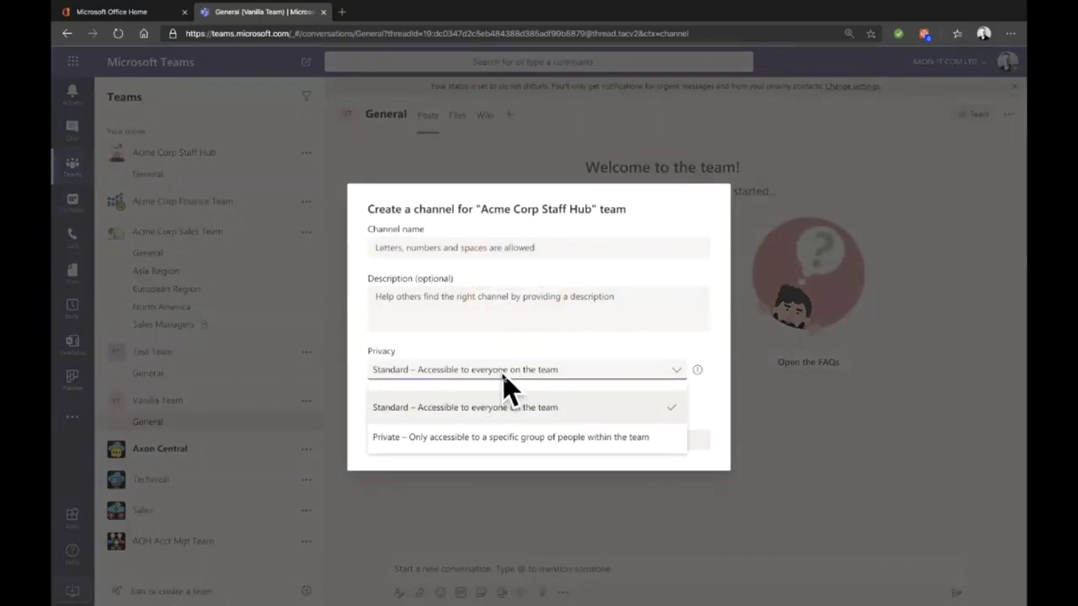
click(605, 347)
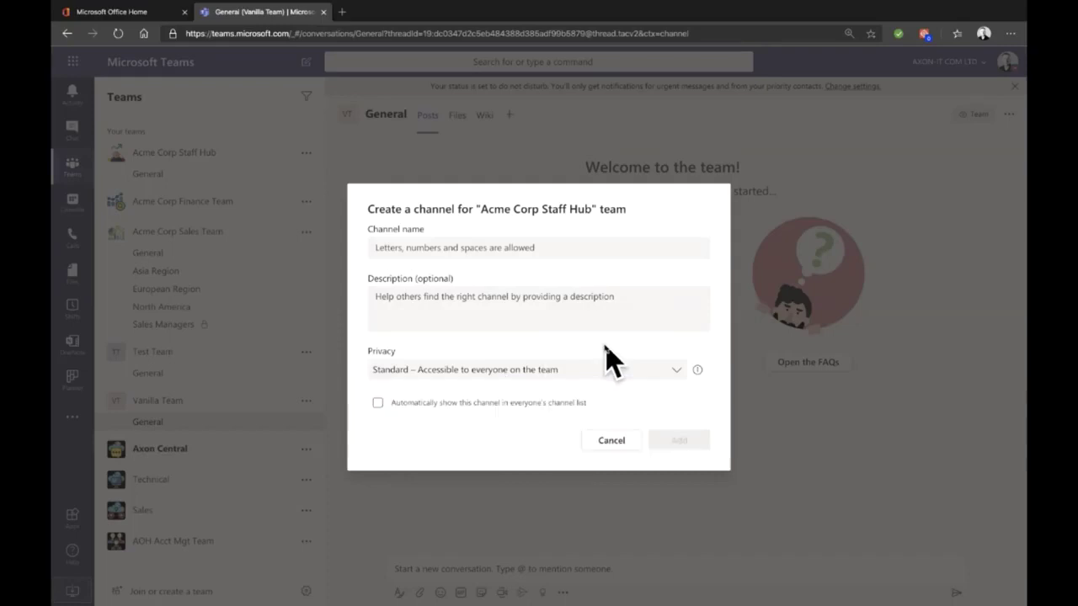
click(612, 441)
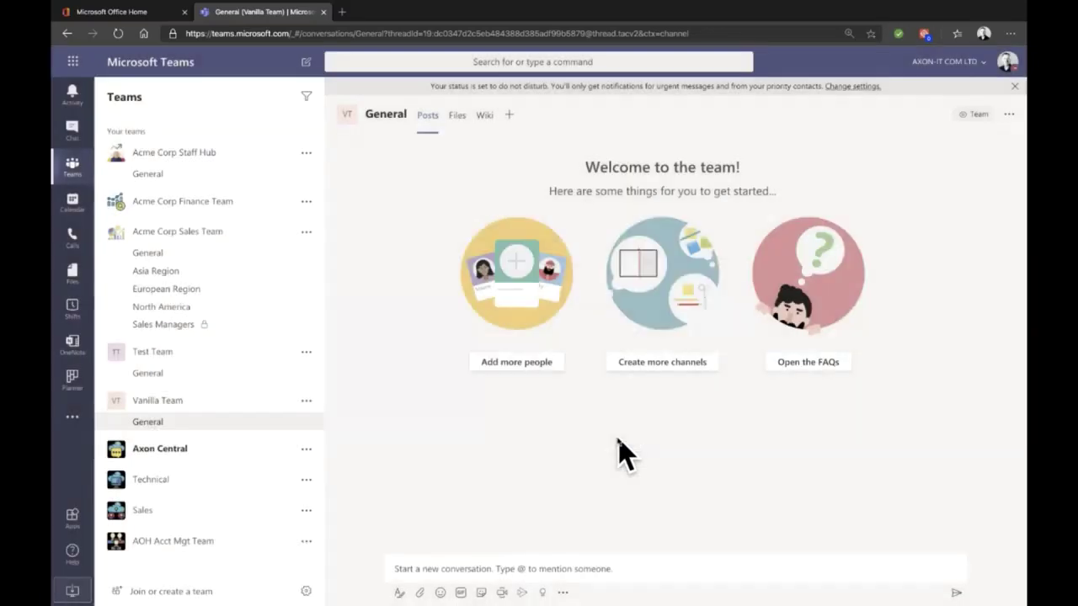
click(200, 171)
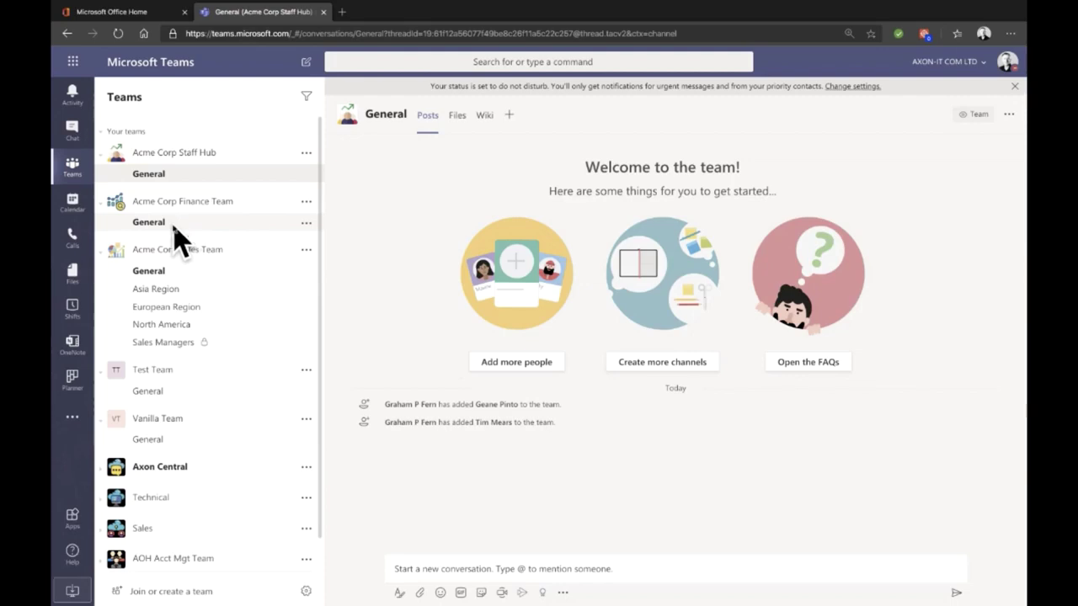
click(174, 226)
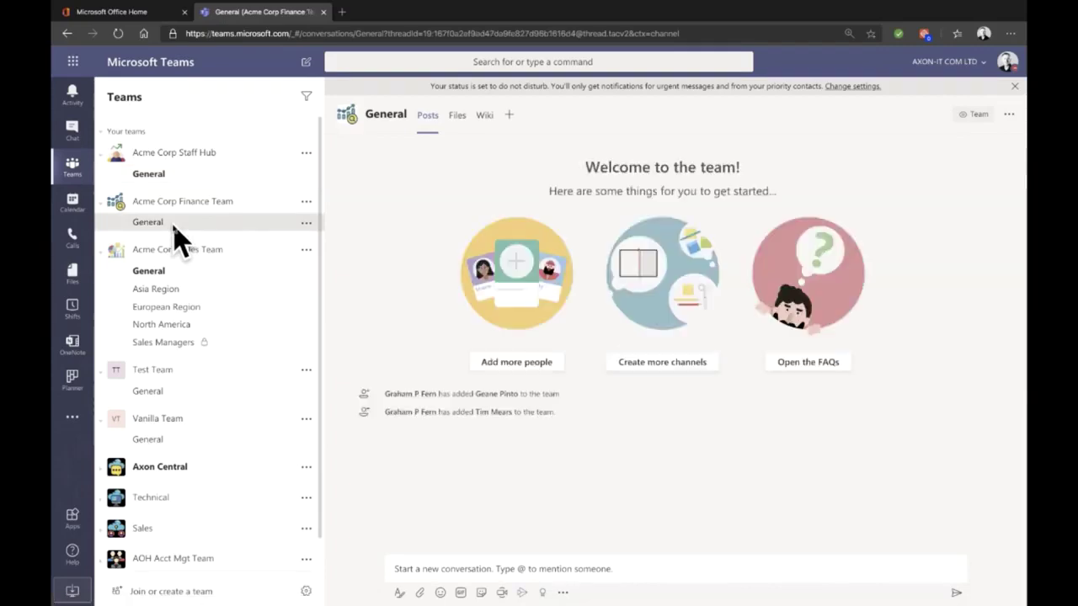
click(169, 177)
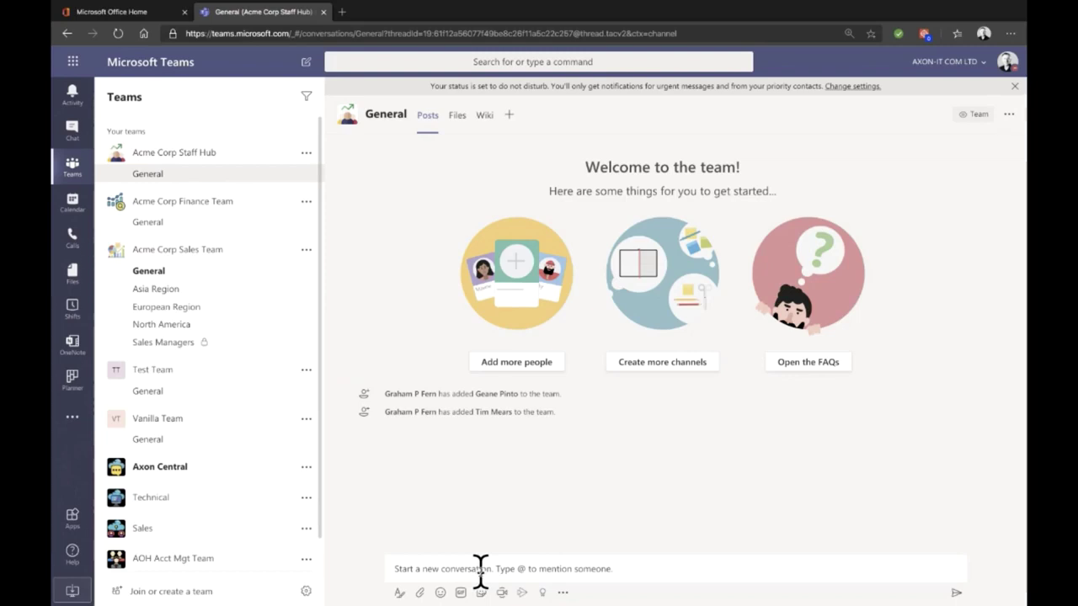
Step: Post 'Message to all' in the Staff Hub General channel
click(480, 570)
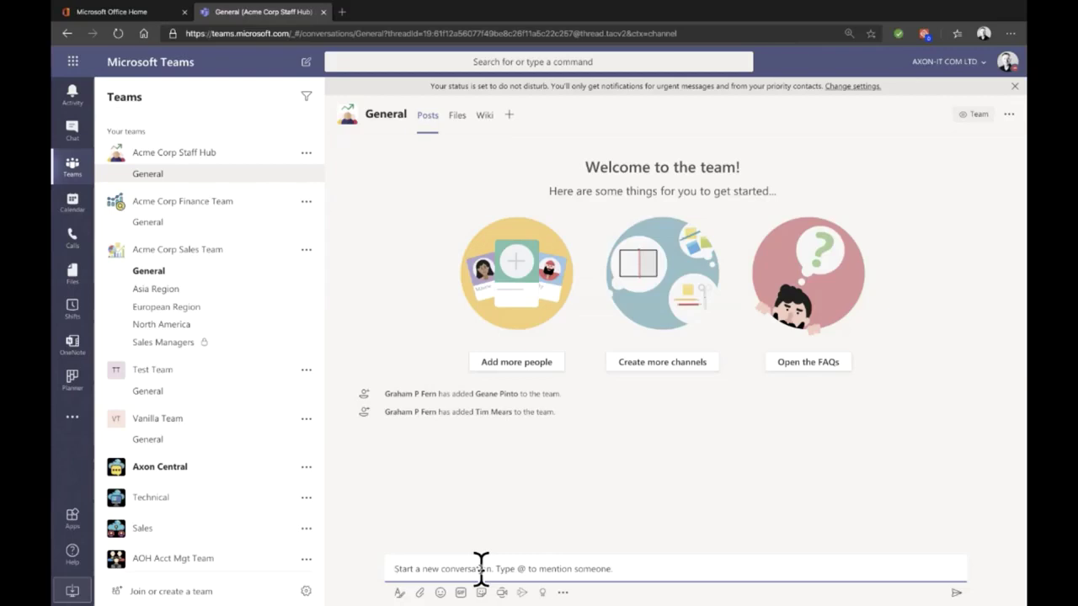
text(Message to all)
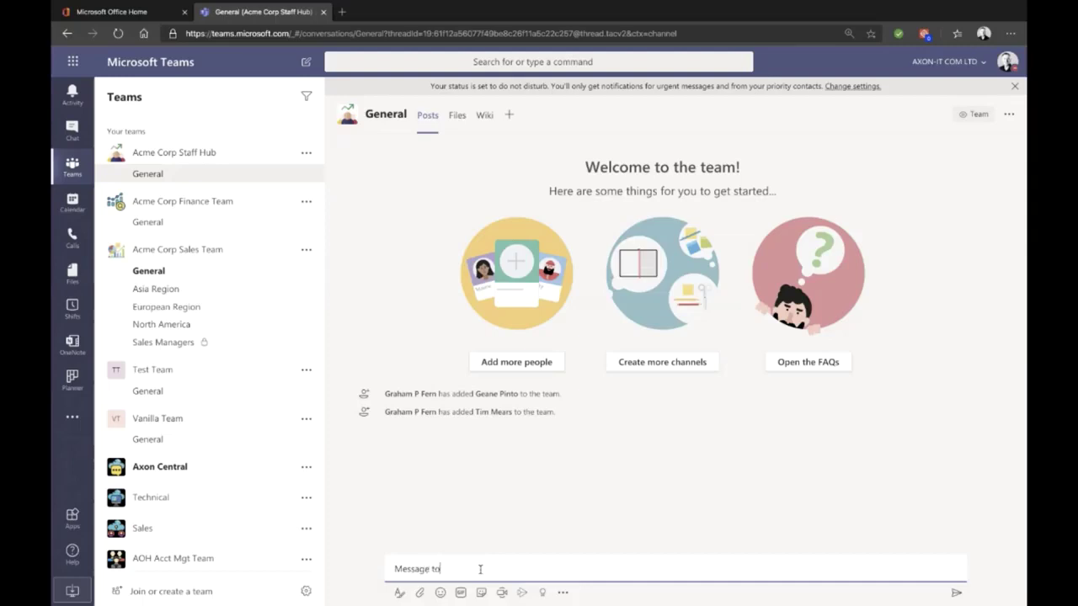
key(Return)
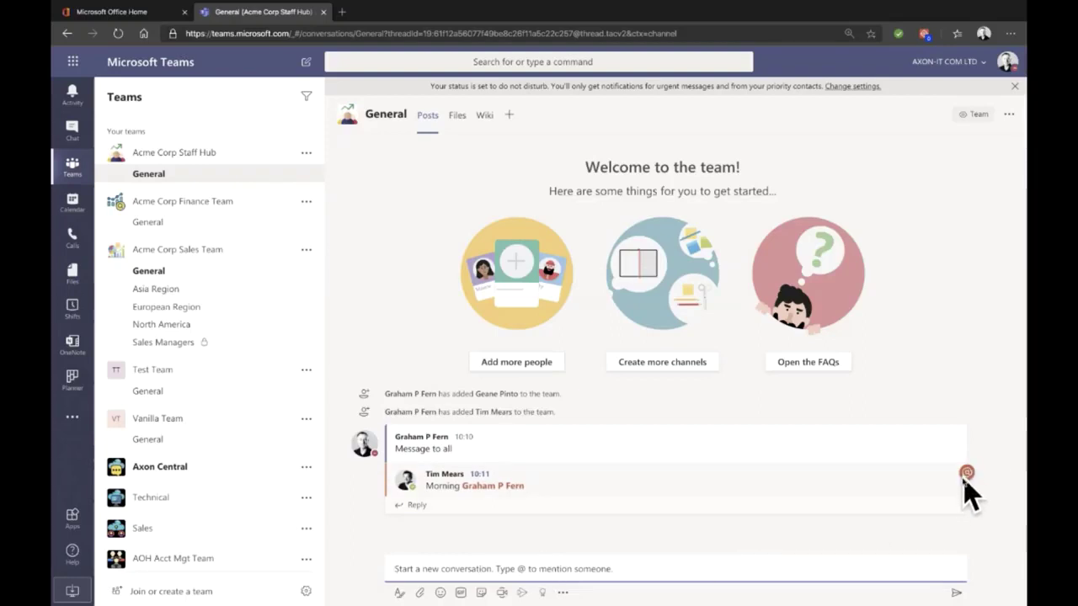
Step: Post a 'morning … how are we today?' greeting @-mentioning both team members
mouse_move(965, 482)
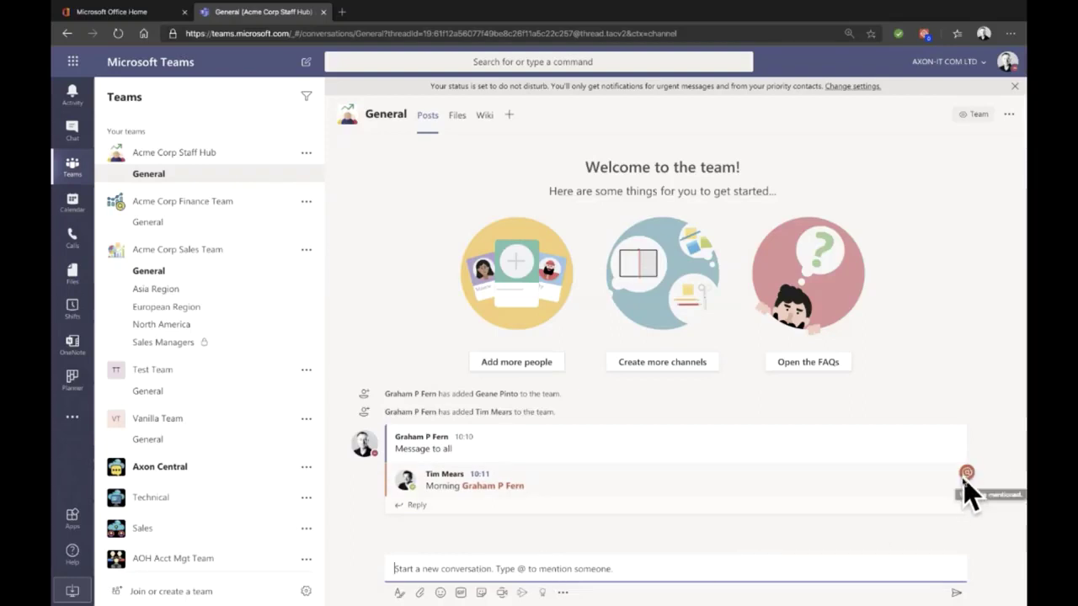
click(542, 563)
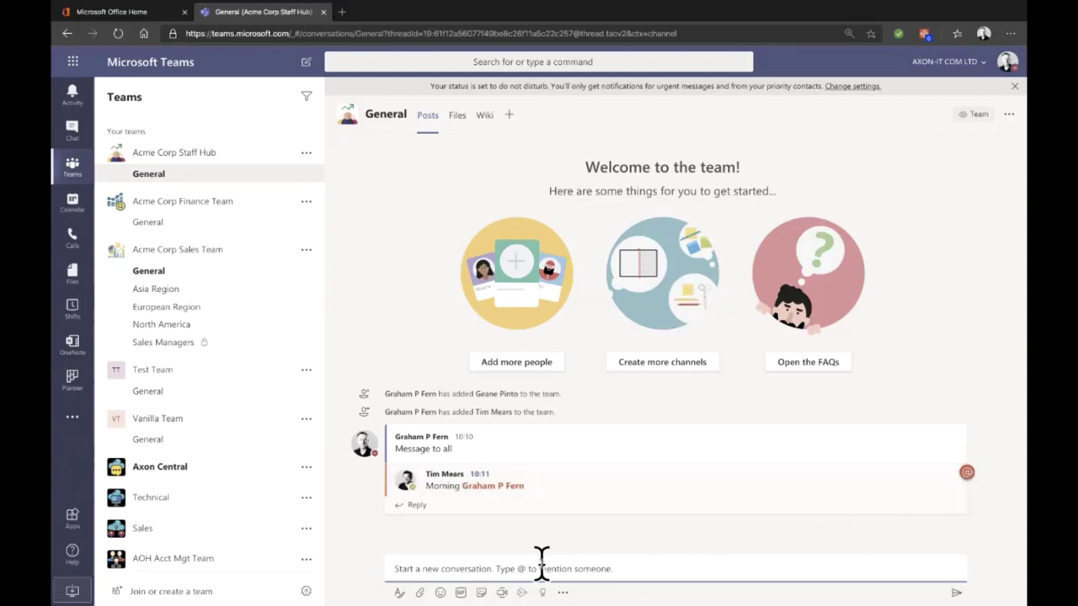
text(@)
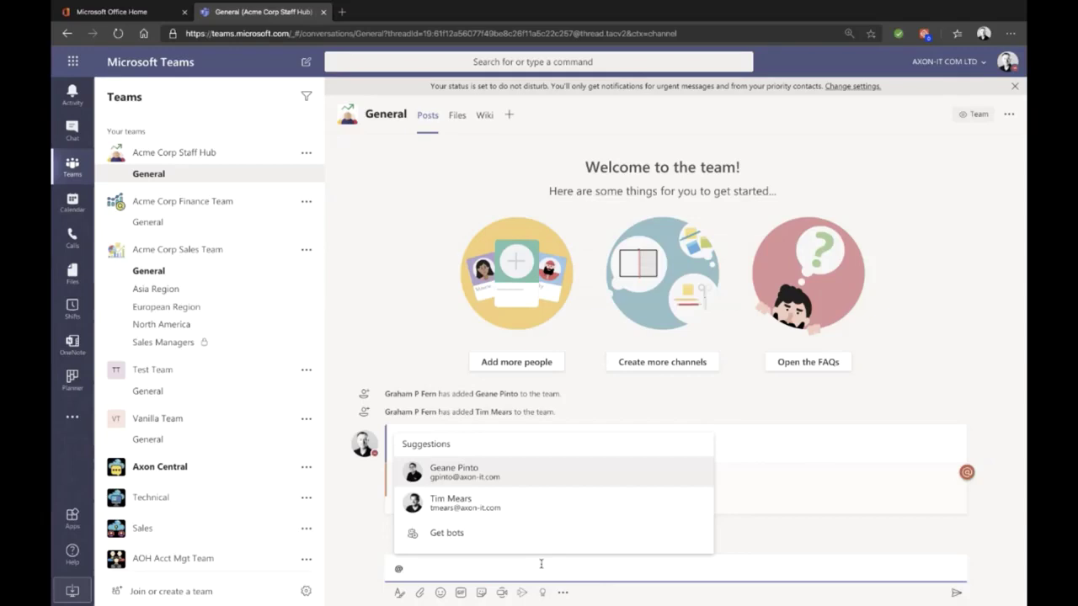
key(BackSpace)
text(mor)
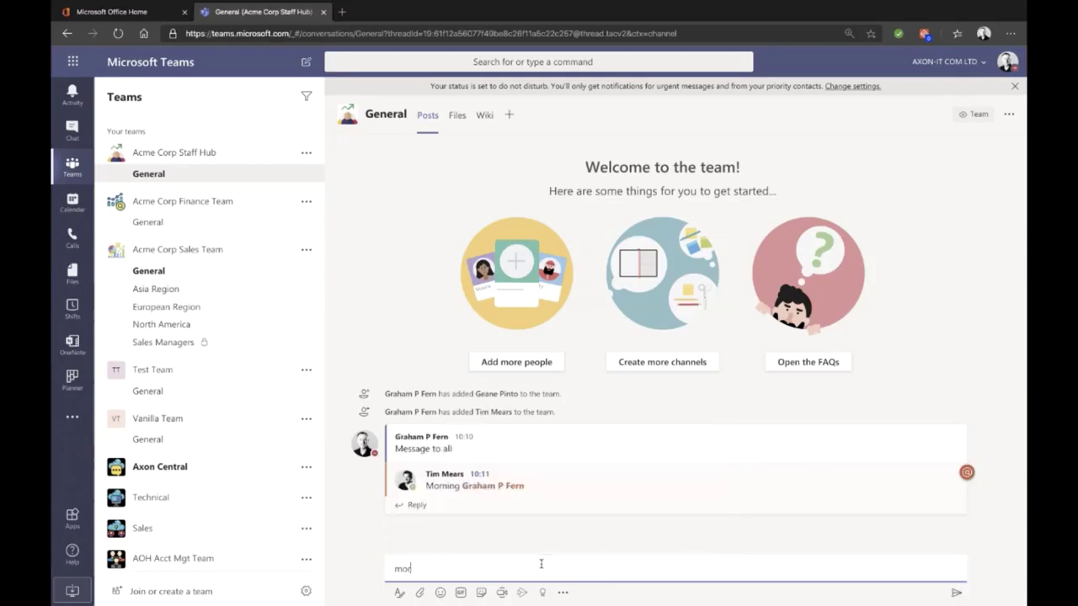
text(ning @)
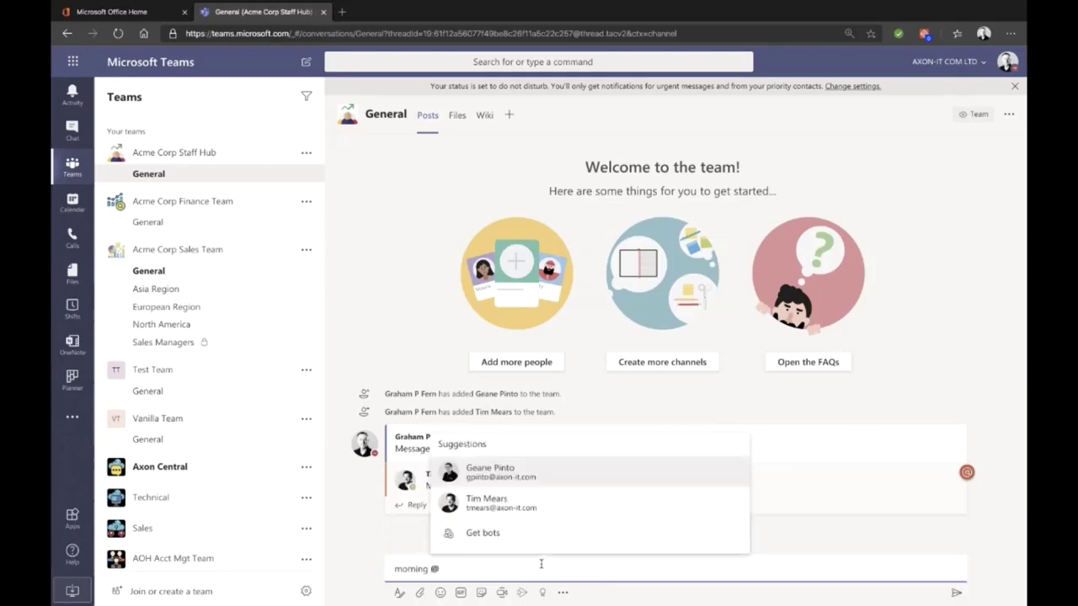
key(Return)
text(&)
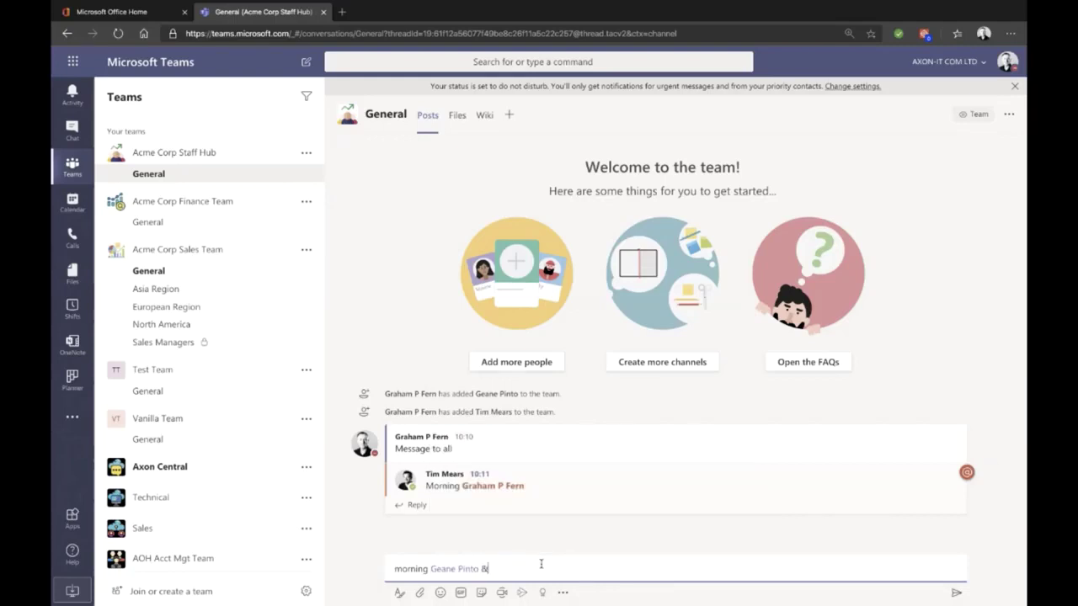
text( @)
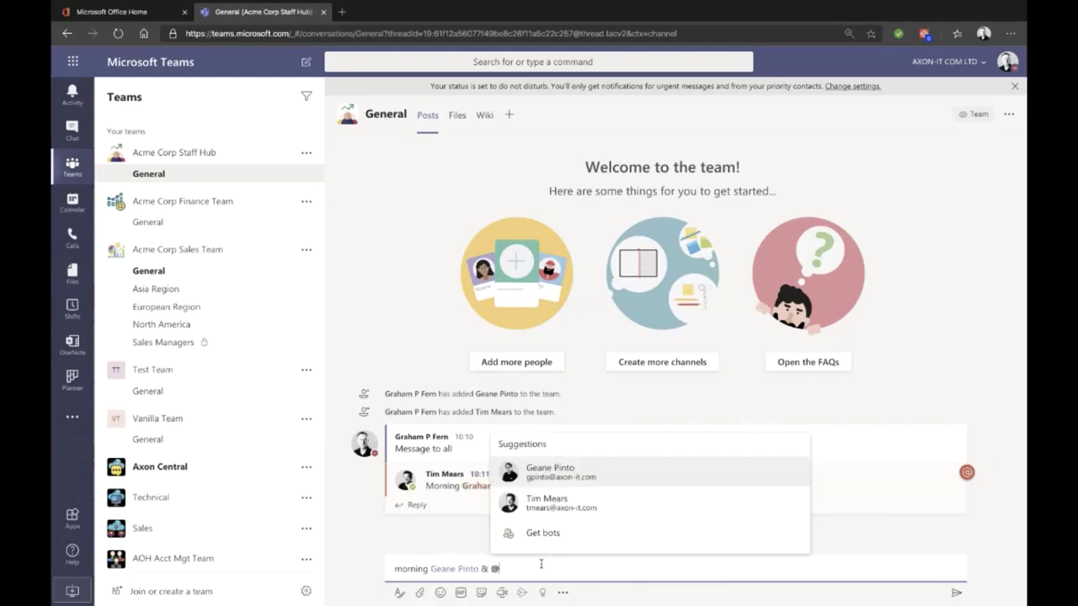
key(Down)
key(Return)
text(ho)
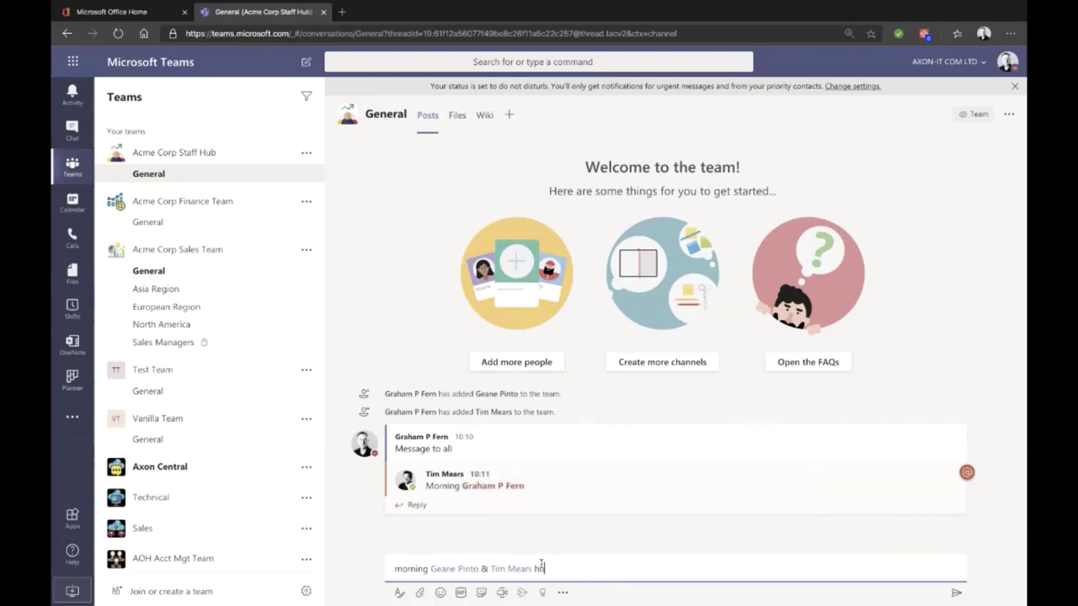
text(w are we today?)
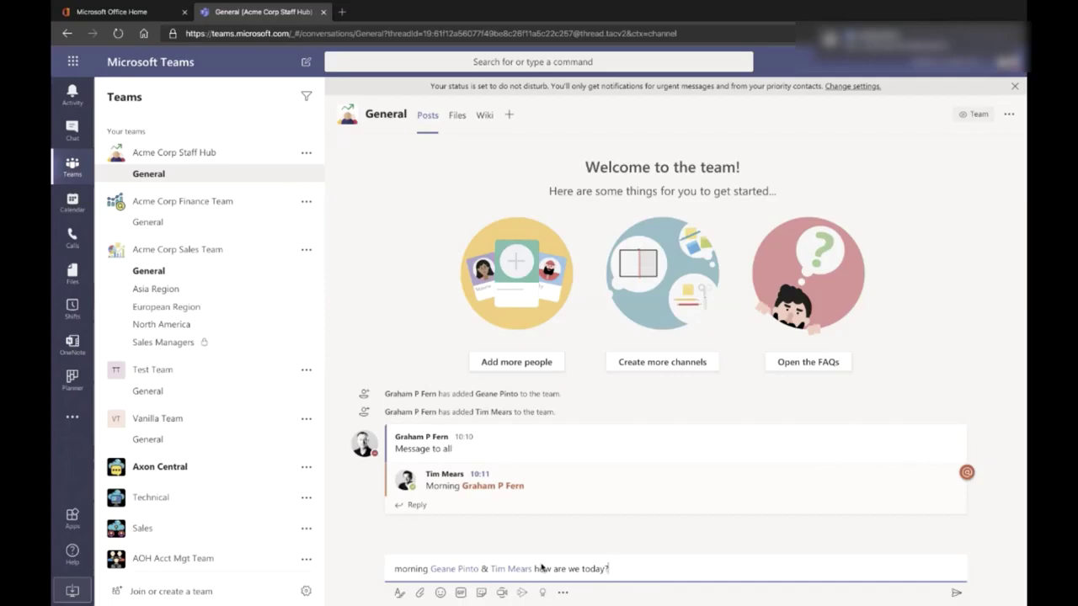
key(Return)
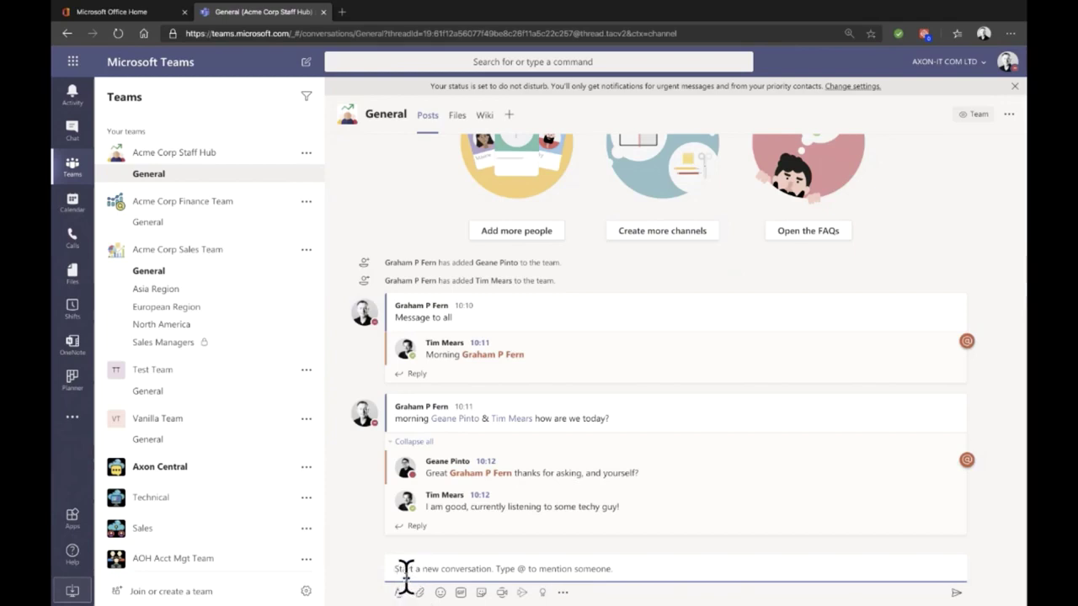
Step: Post 'type something' as a further message in the Staff Hub General channel
text(type something)
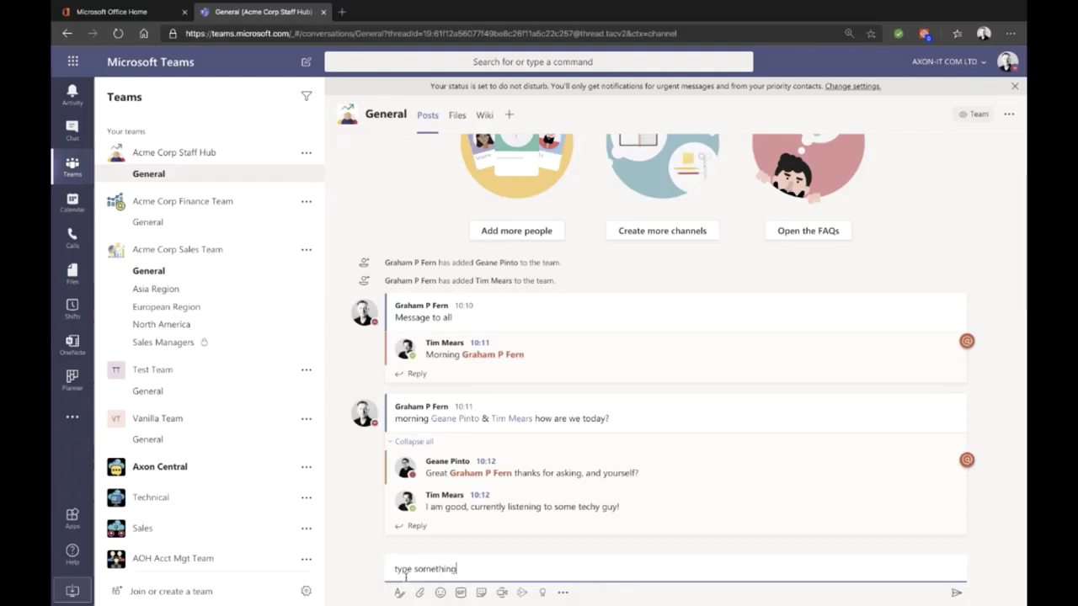
key(Return)
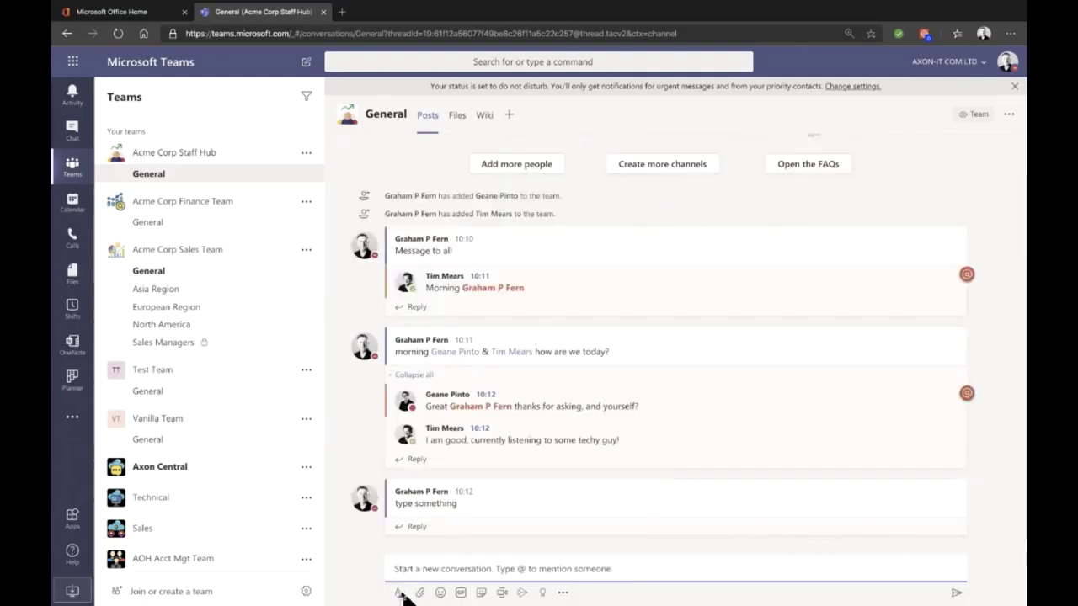
Step: Start a Staff Hub General announcement headed 'Staff Update' with the subhead 'Ref home working'
click(399, 593)
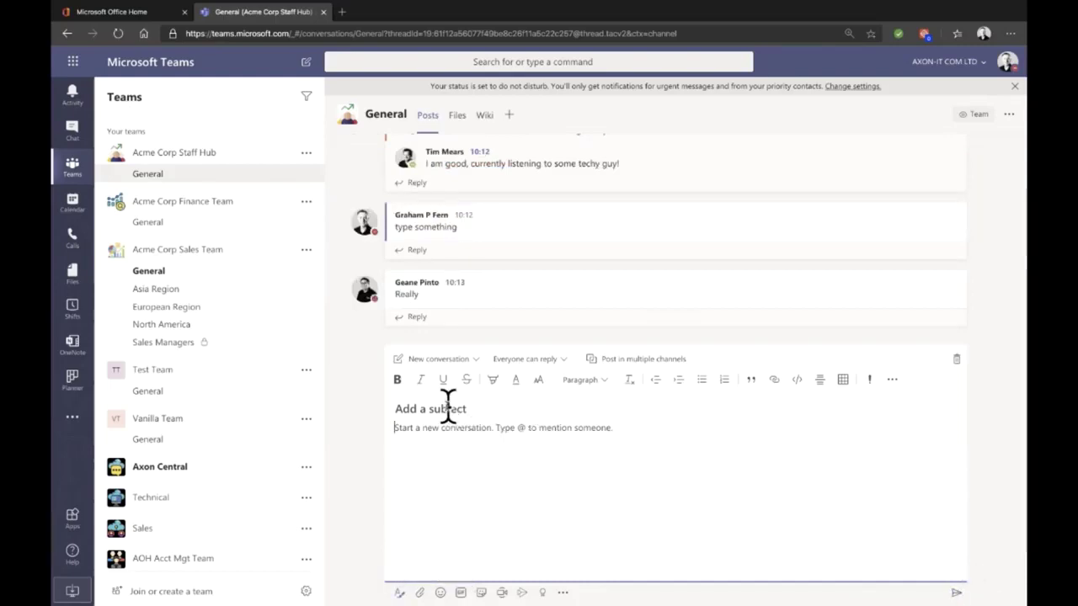
click(474, 360)
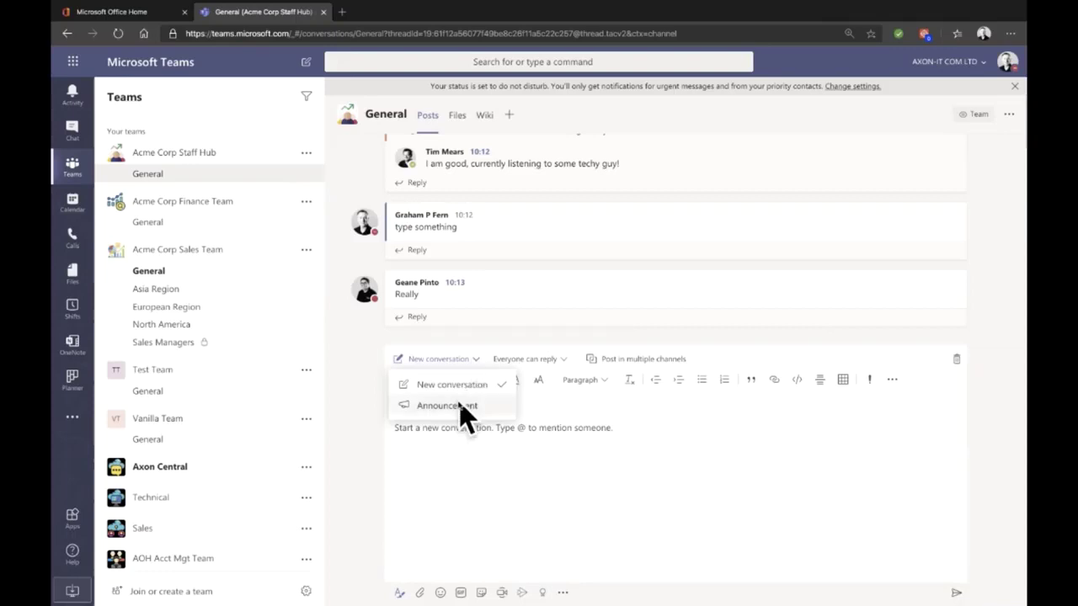
click(459, 405)
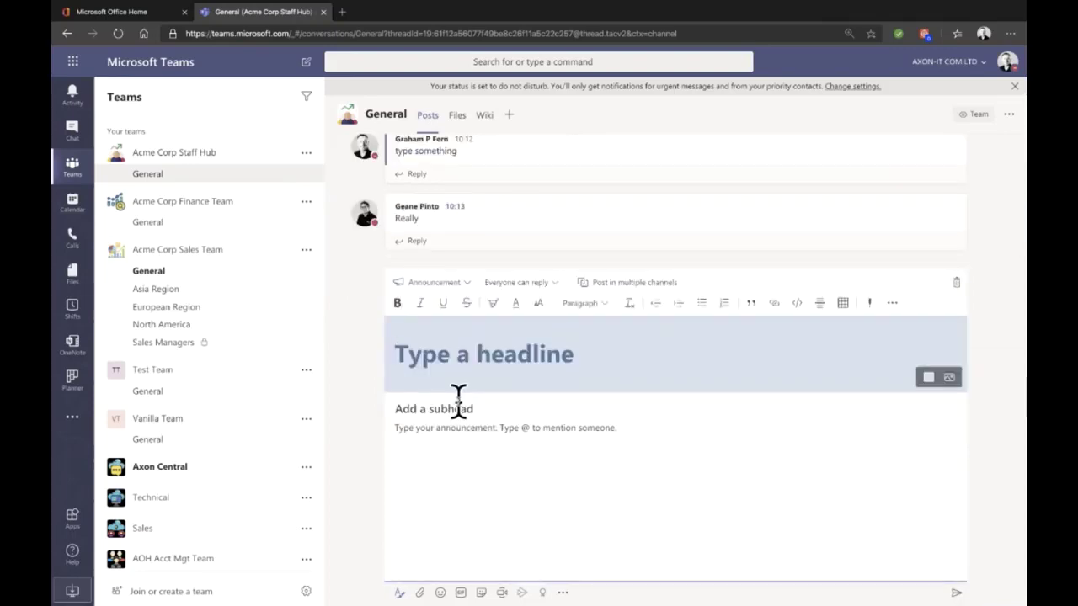
text(Staff )
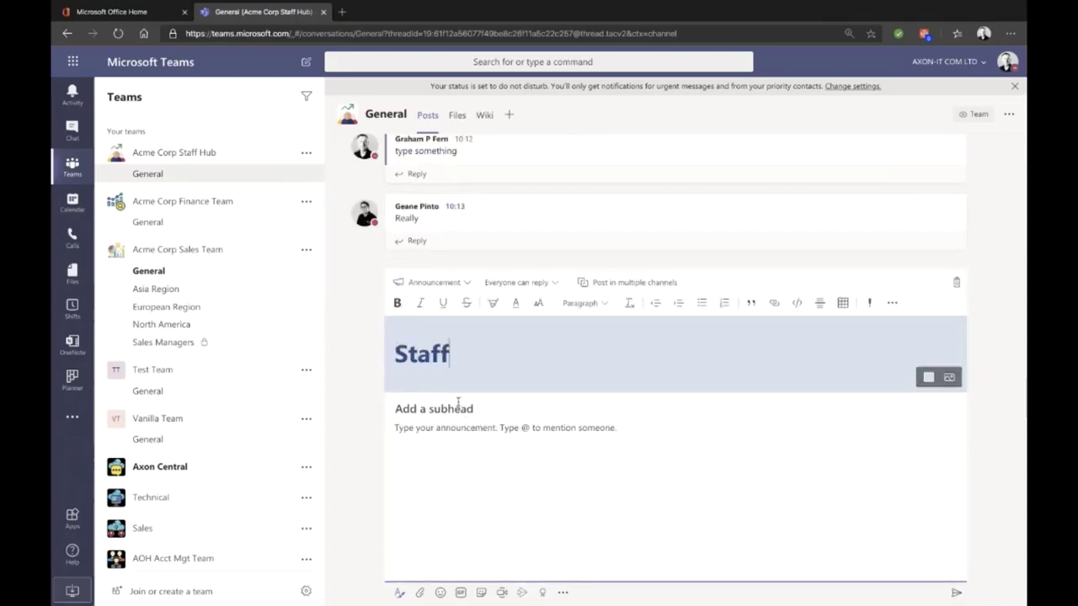
text(Update)
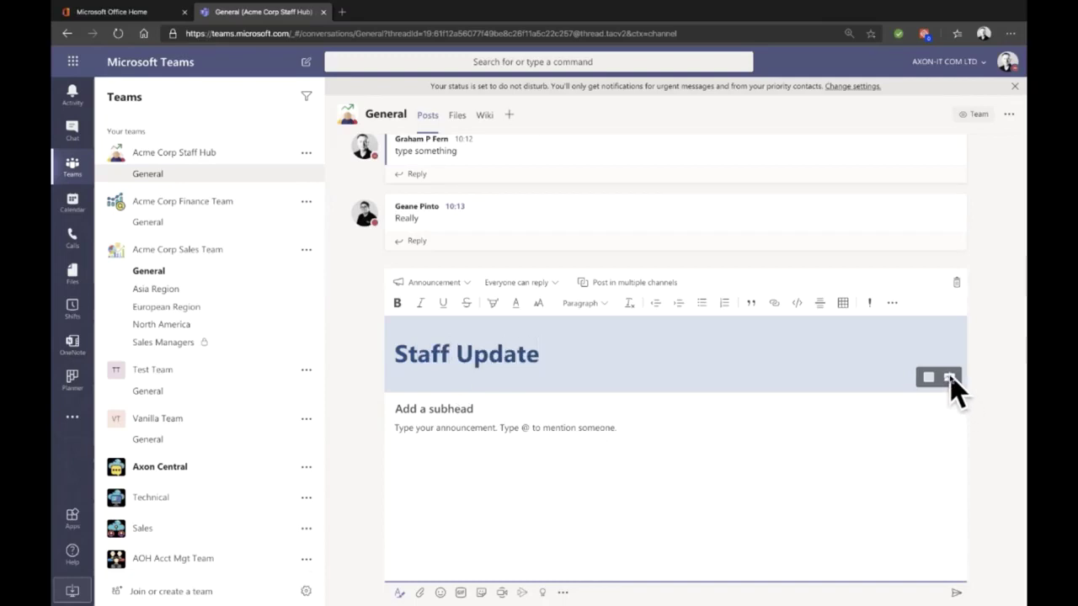
click(471, 411)
text(Ref hom)
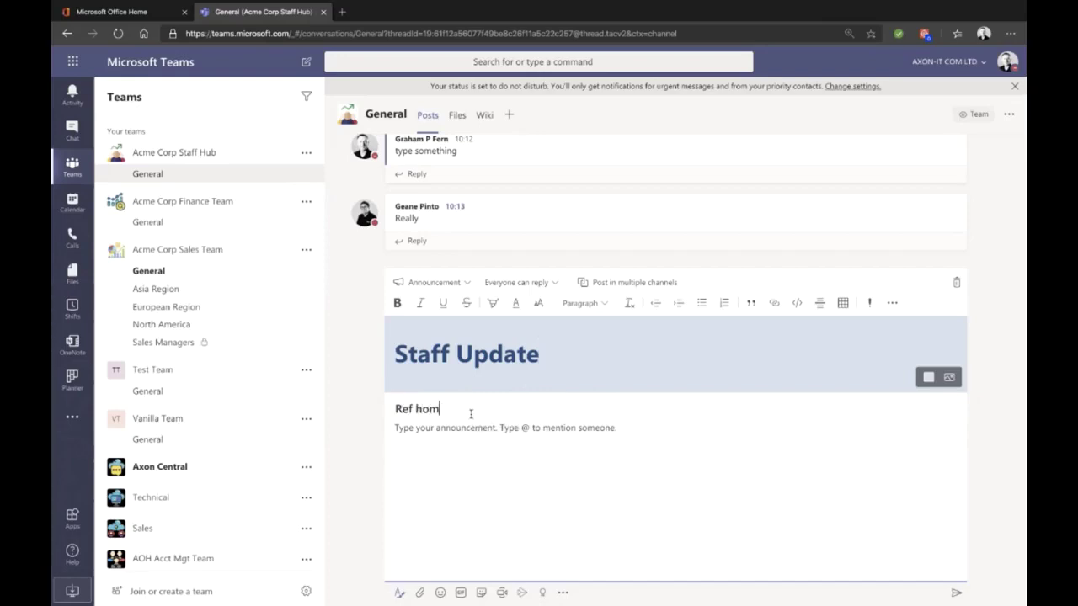
text(e working)
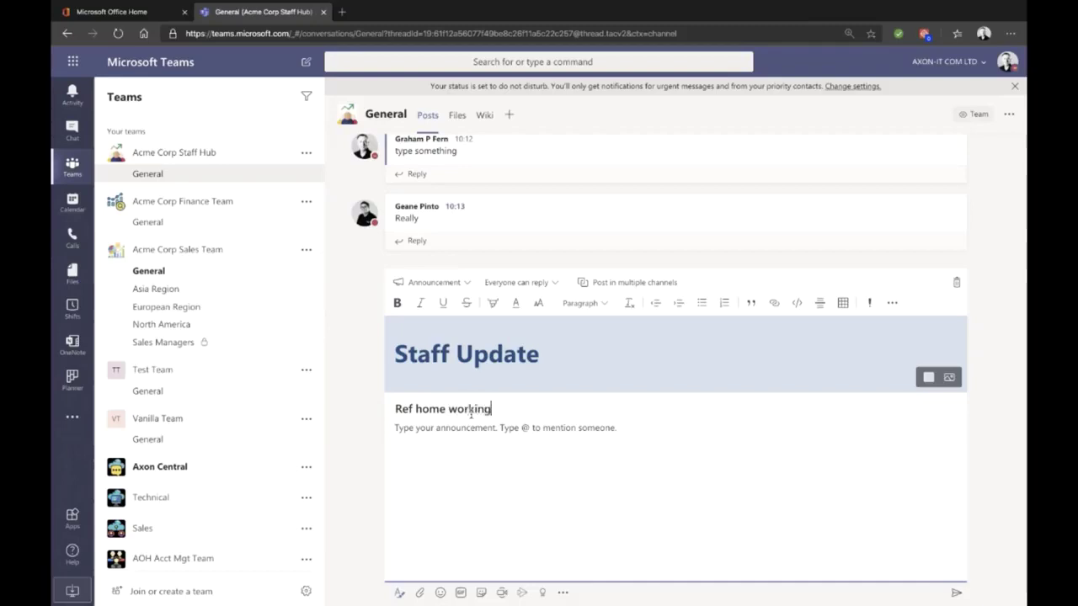
click(539, 434)
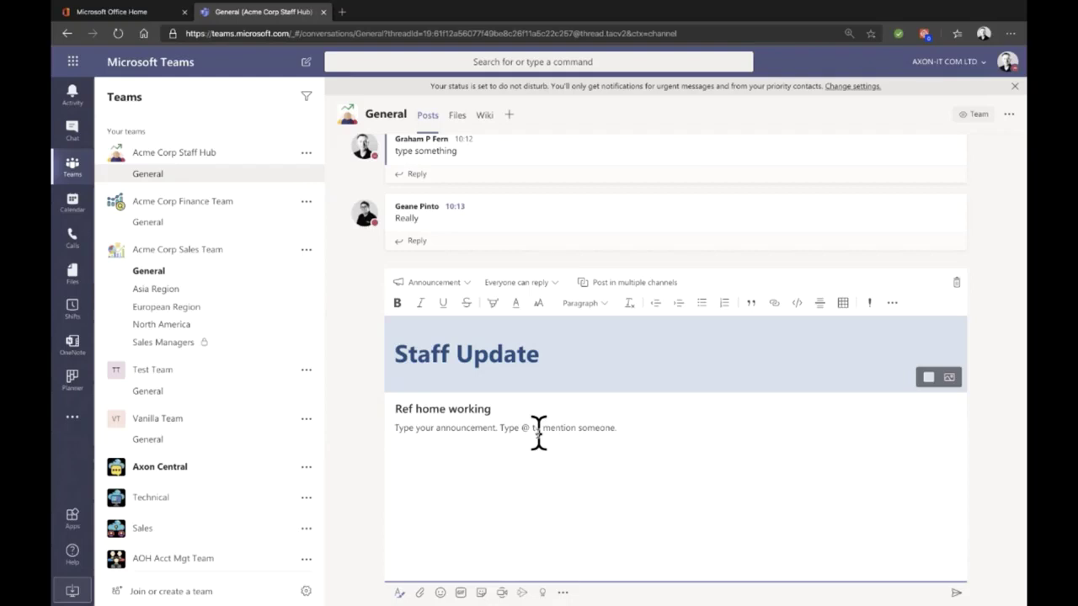
Step: Write the body mentioning Acme Corp Staff Hub: 'Hello everyone please ensure you wash your hands'
text(@a)
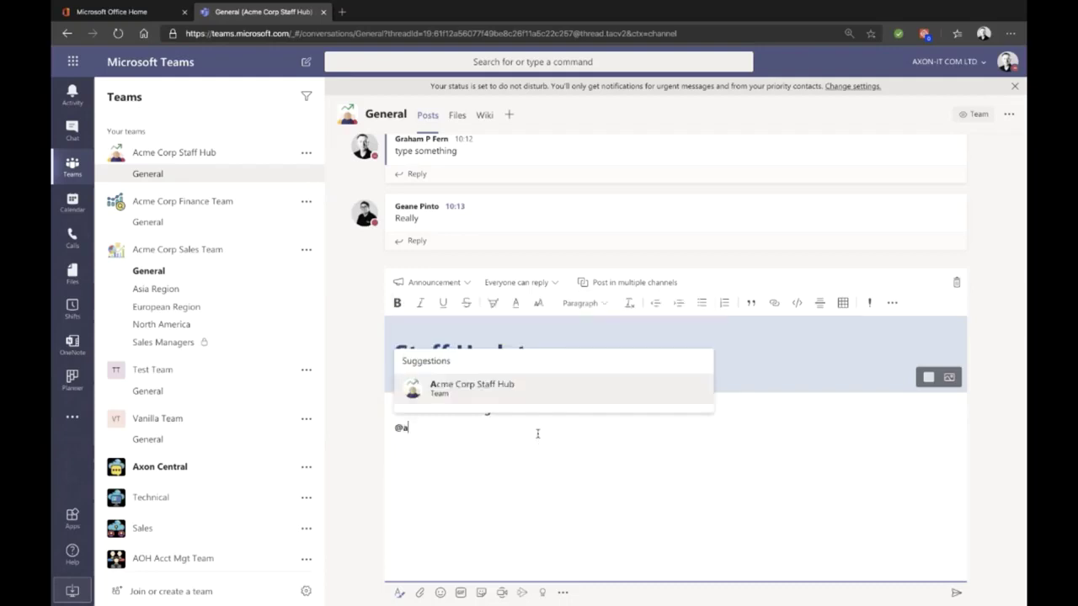
key(Return)
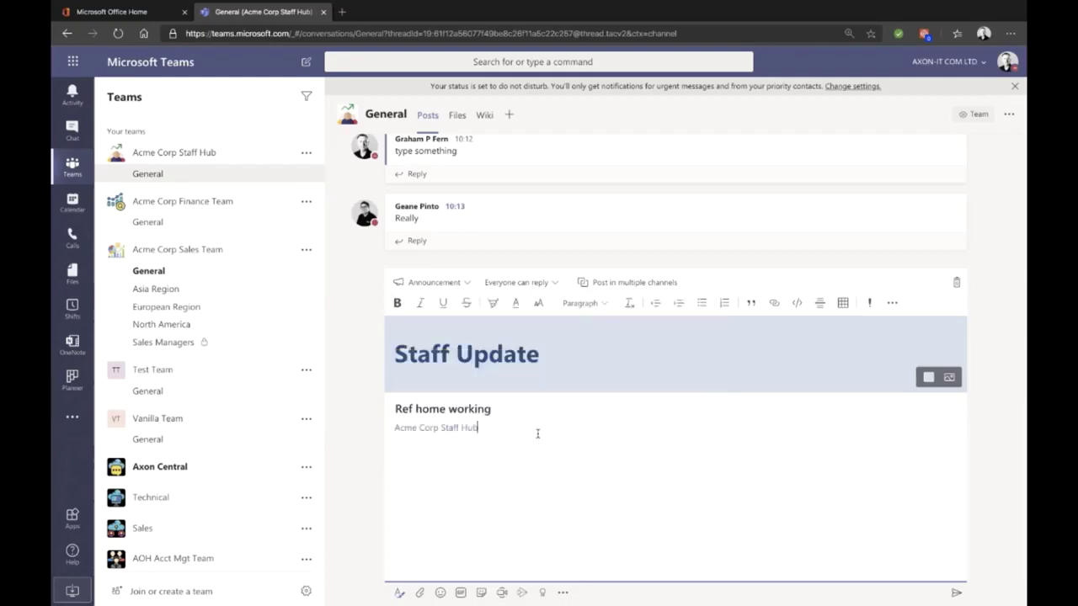
text(Hello everyone please ensure you wash your hands)
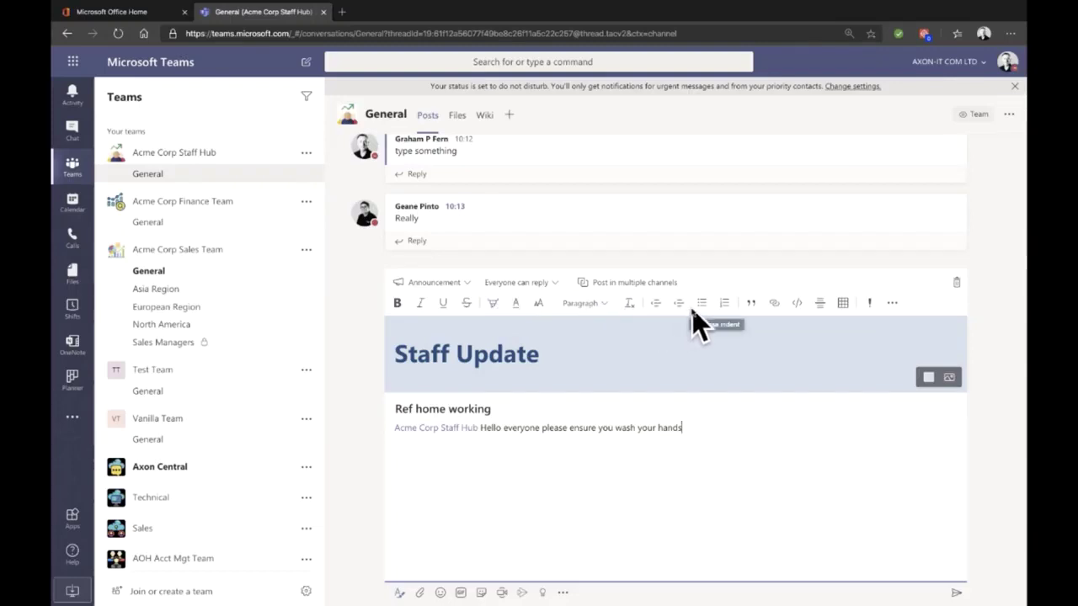
Step: Flag the announcement IMPORTANT! and keep replies open to everyone
click(870, 305)
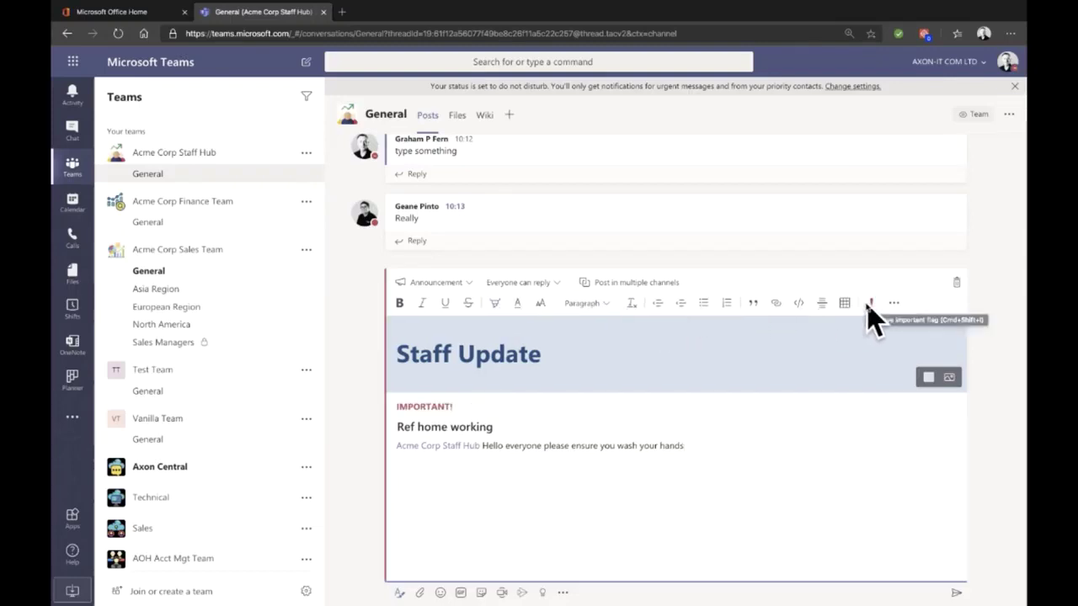
click(541, 284)
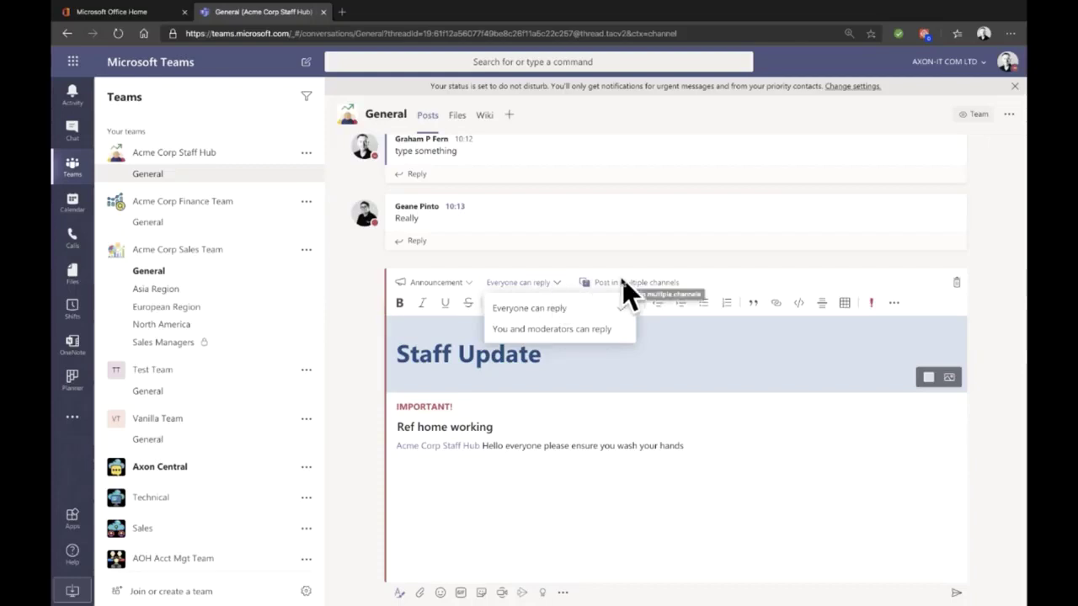
click(807, 438)
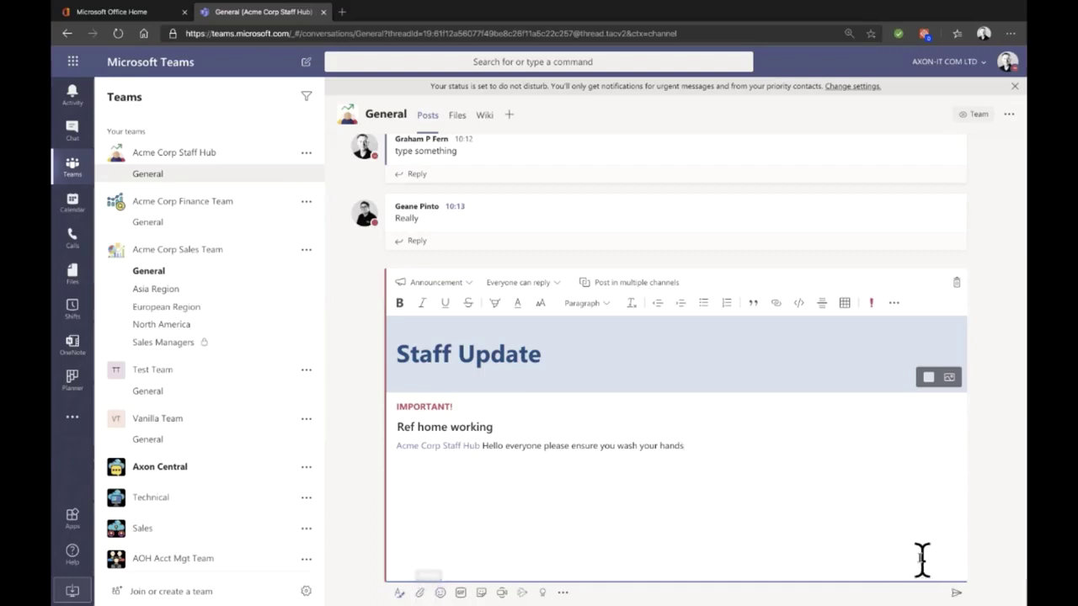
Step: Send the IMPORTANT! Staff Update announcement, then expand and collapse the compose box
click(956, 593)
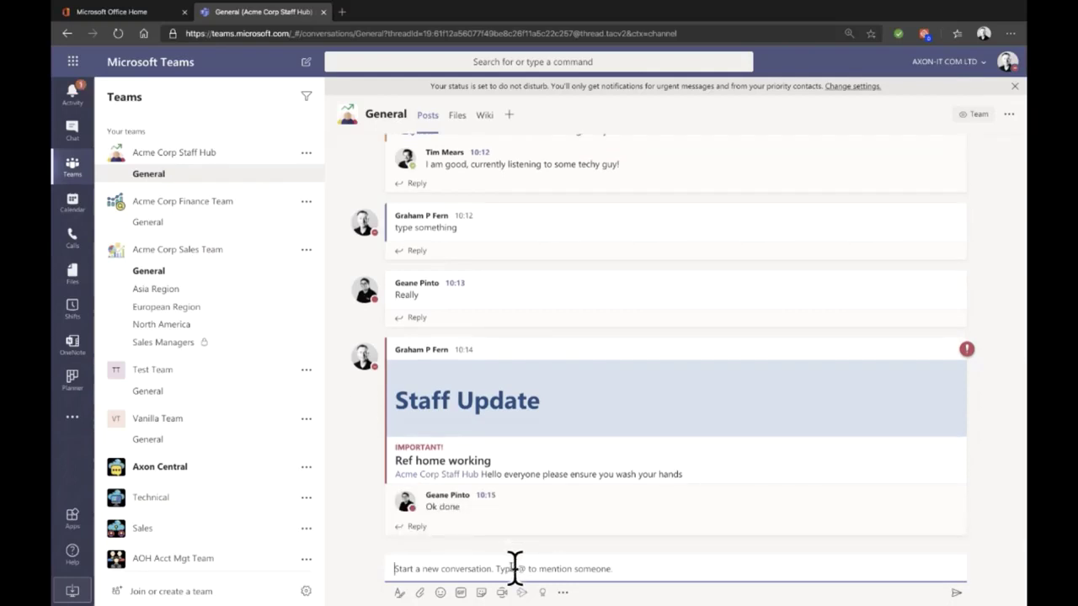
click(397, 592)
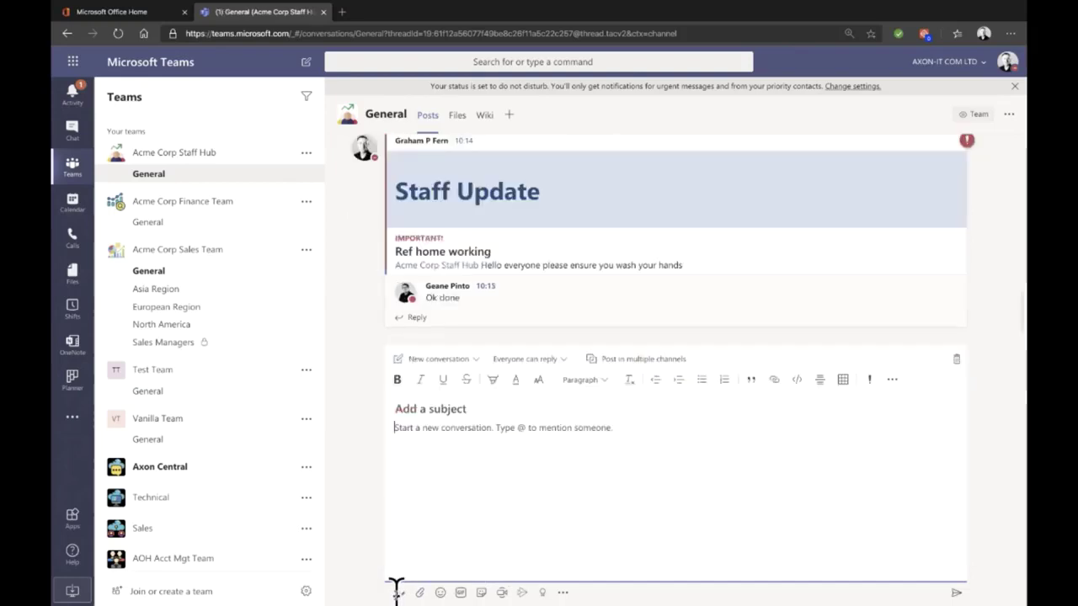
click(398, 592)
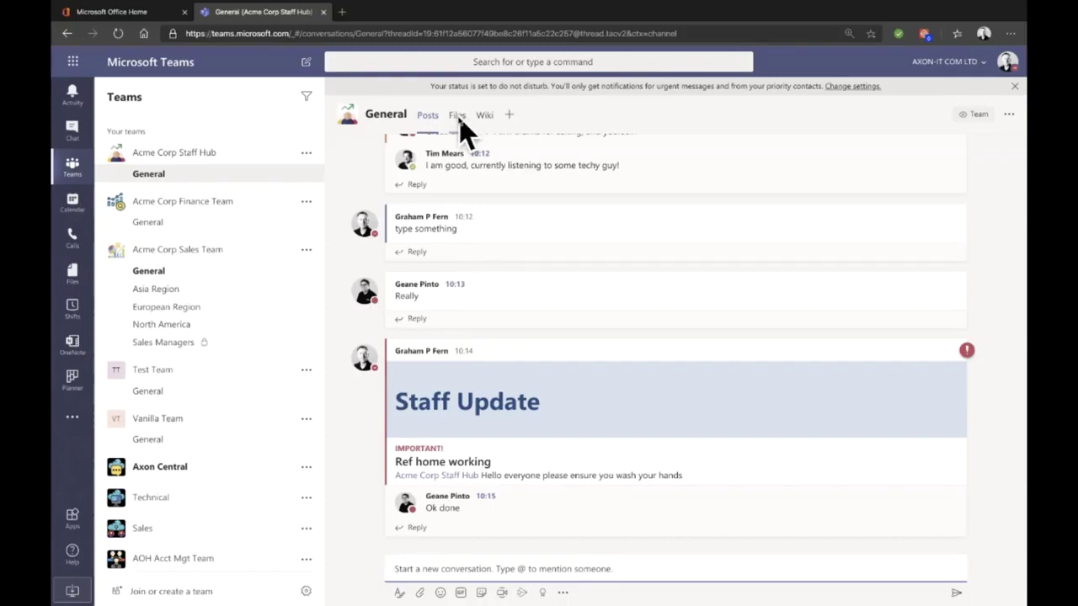
Step: Open Data for Maggie.xlsx from the General channel's Files
click(459, 118)
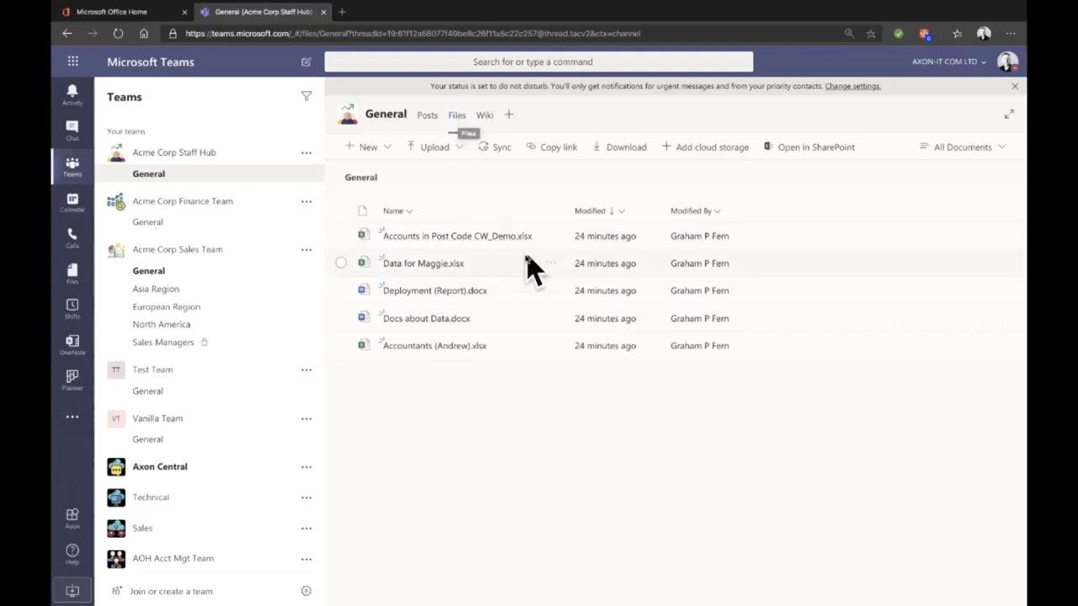
click(423, 264)
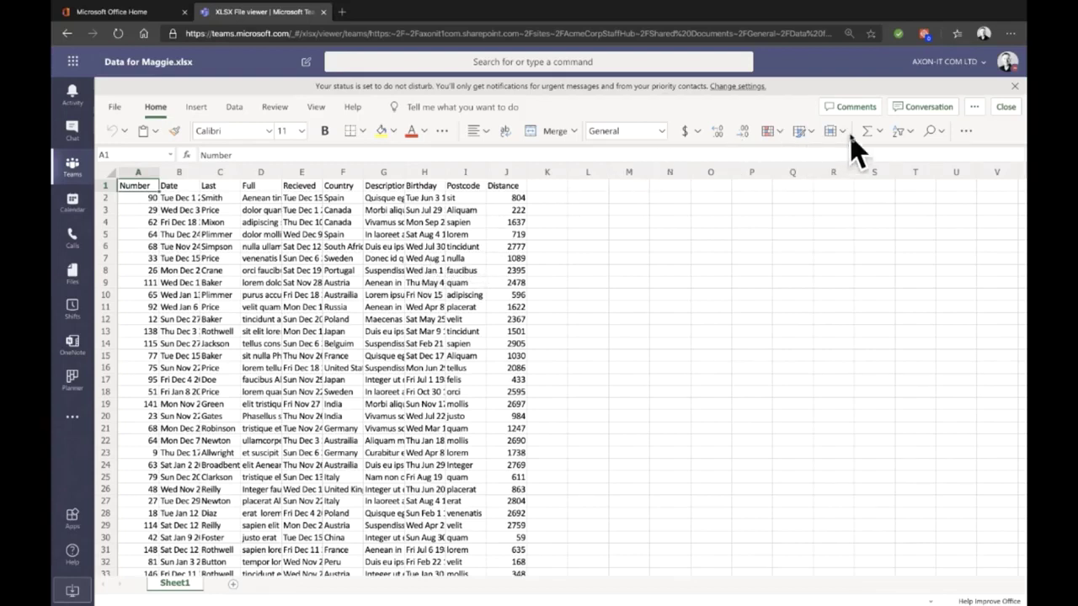
Step: Show the empty conversation pane beside Data for Maggie.xlsx, after briefly toggling Comments
click(854, 108)
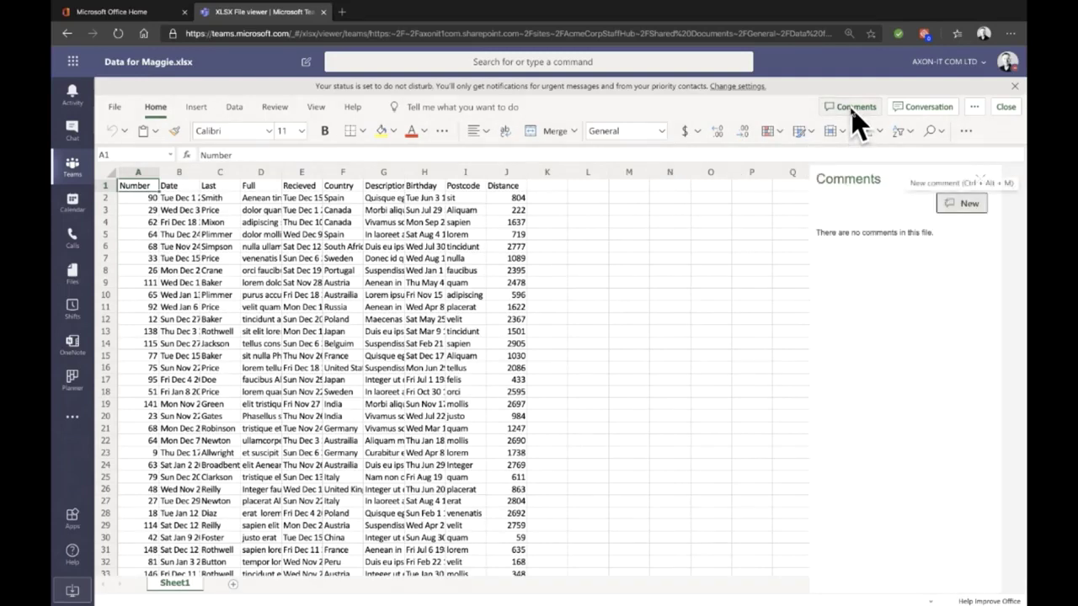
click(851, 108)
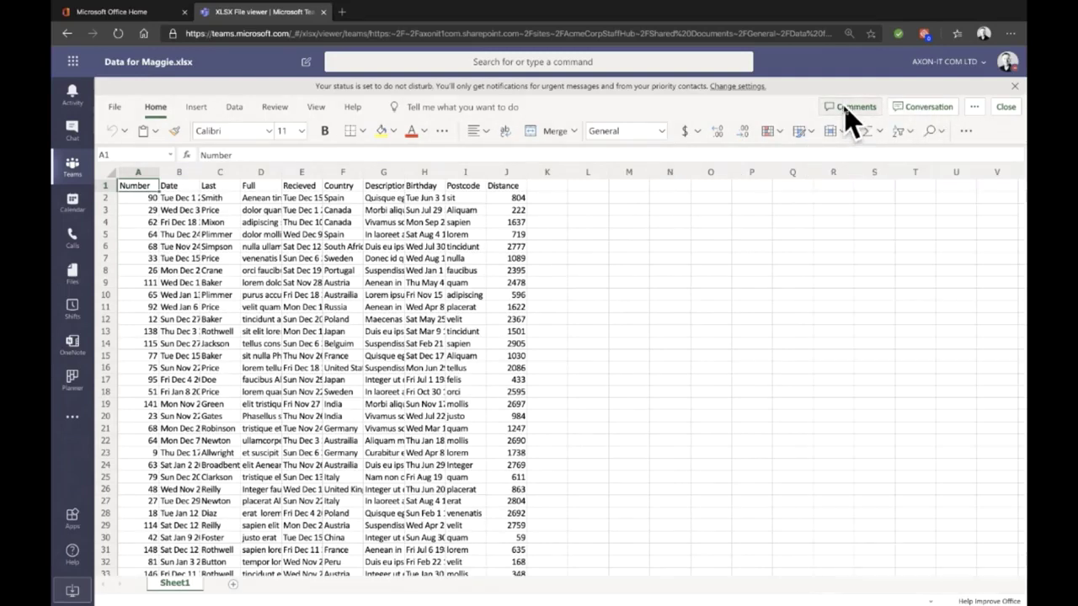
click(910, 110)
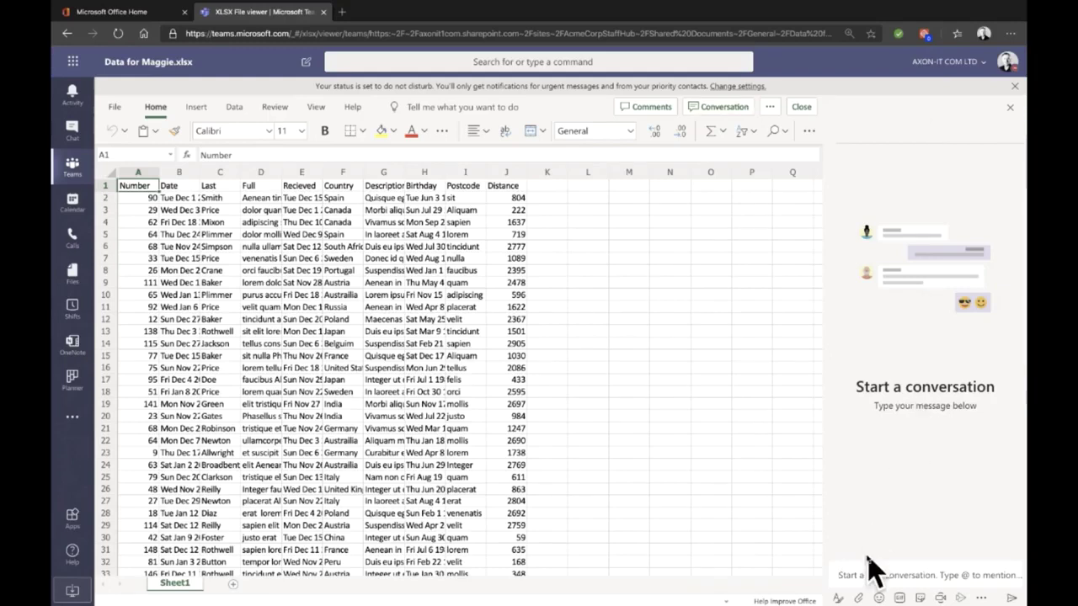
text(@)
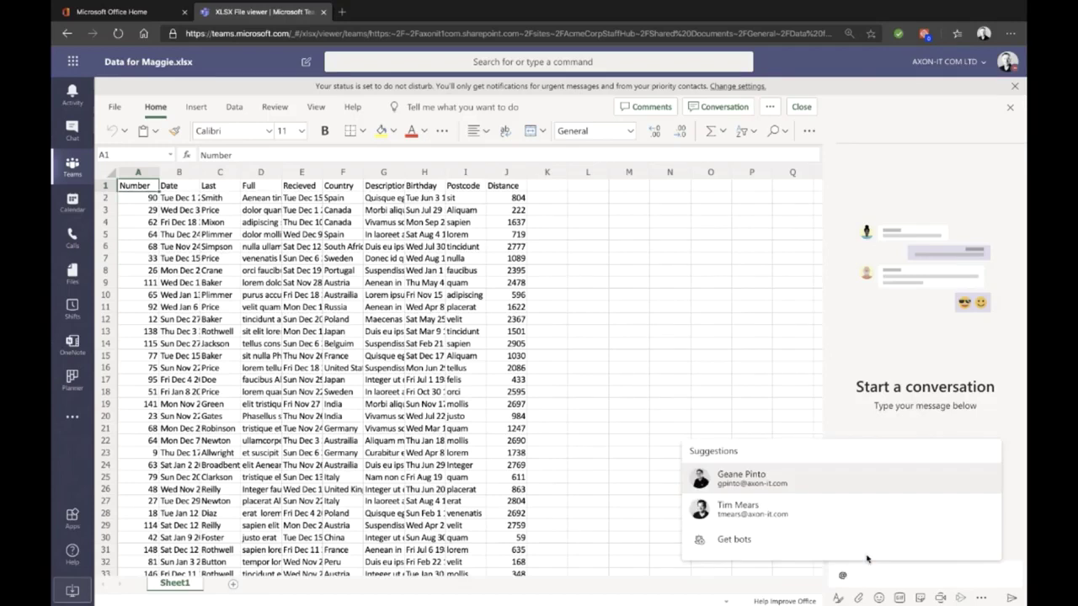
key(Return)
text(can you hsave)
key(BackSpace)
key(BackSpace)
key(BackSpace)
key(BackSpace)
key(BackSpace)
text(have a look ar)
key(BackSpace)
text(nd check the numbers)
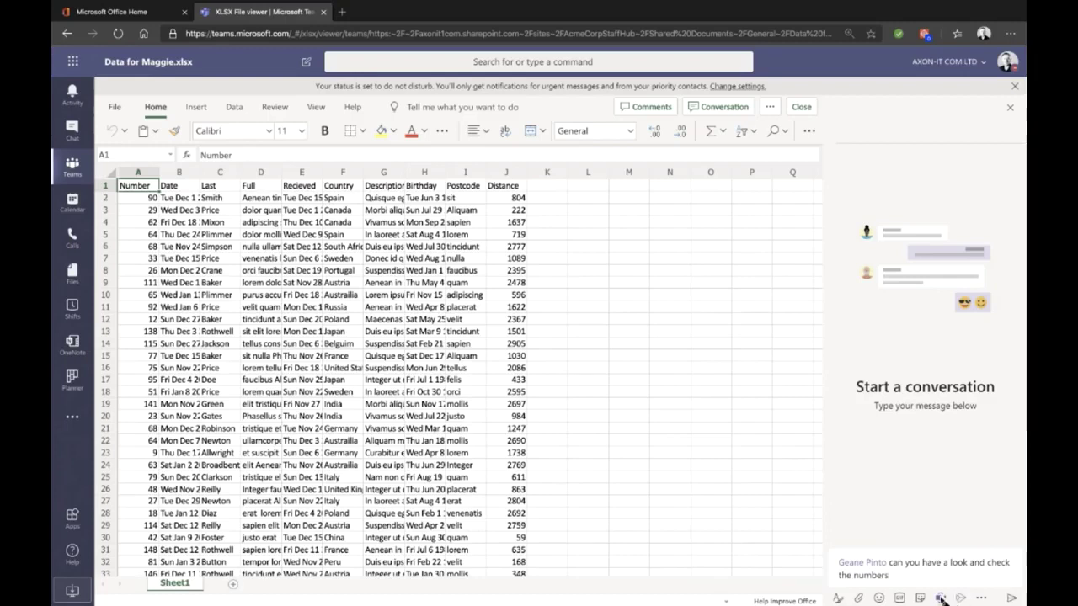
click(1010, 596)
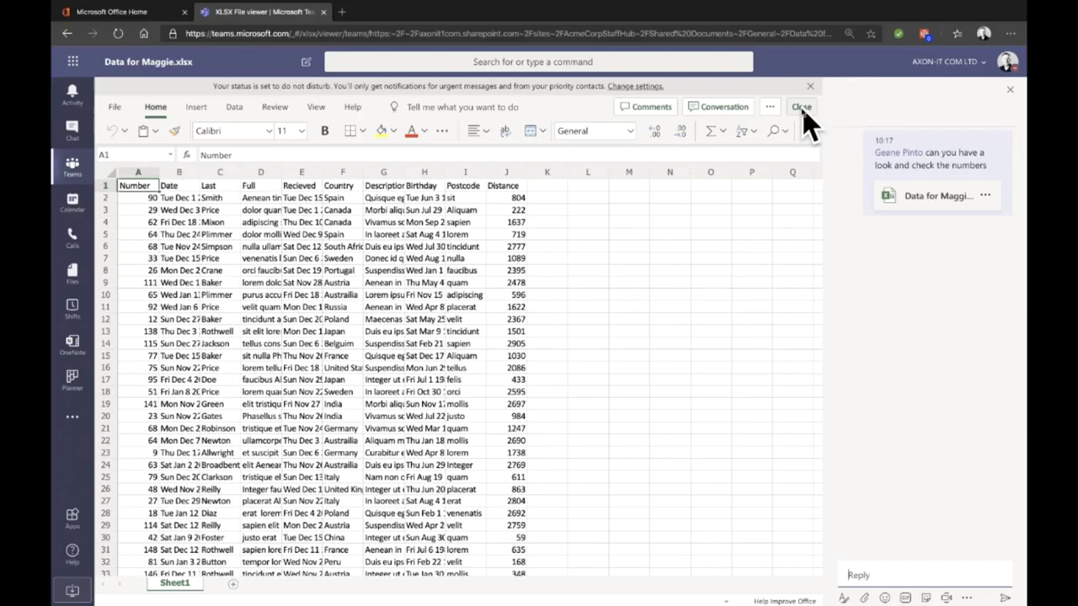
click(802, 110)
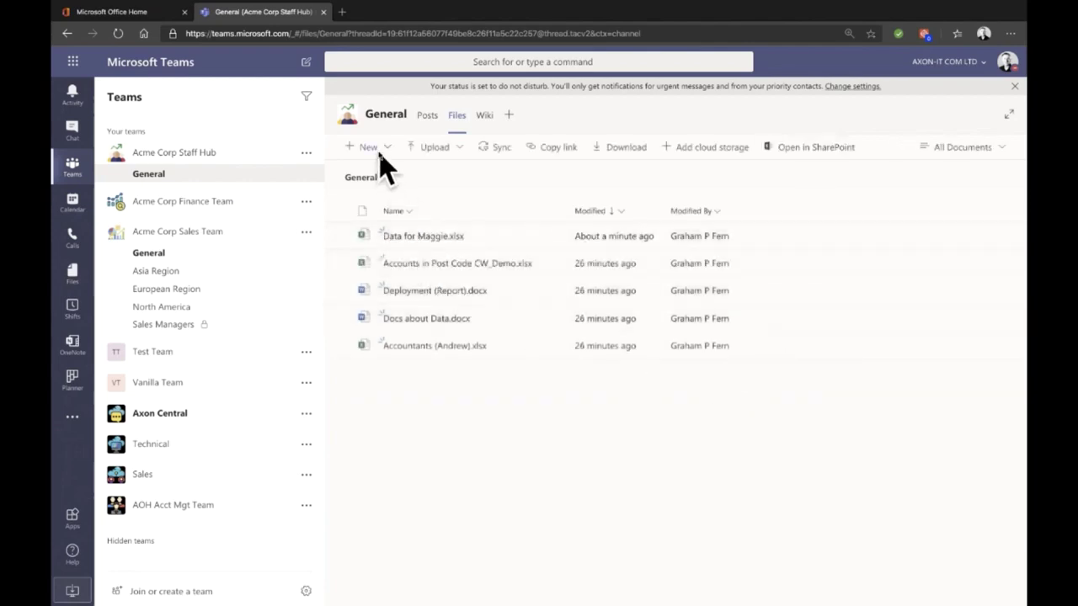
Step: Return to General posts to see the reply 'Spot on, please go ahead.'
click(427, 116)
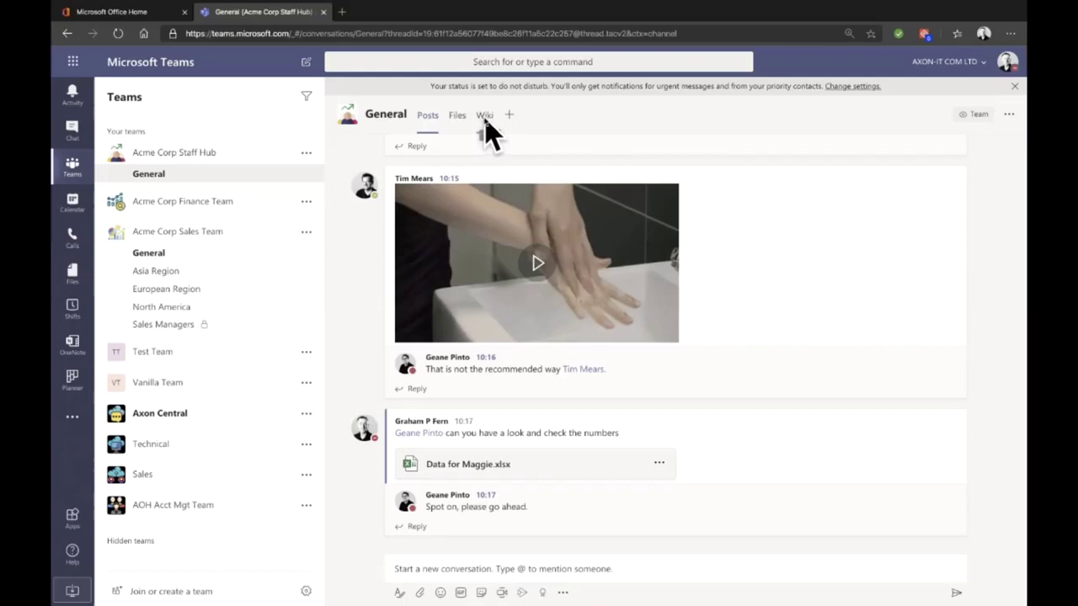
Step: Remove the Wiki tab from Staff Hub General and bring up the Add a tab apps
click(486, 118)
click(499, 118)
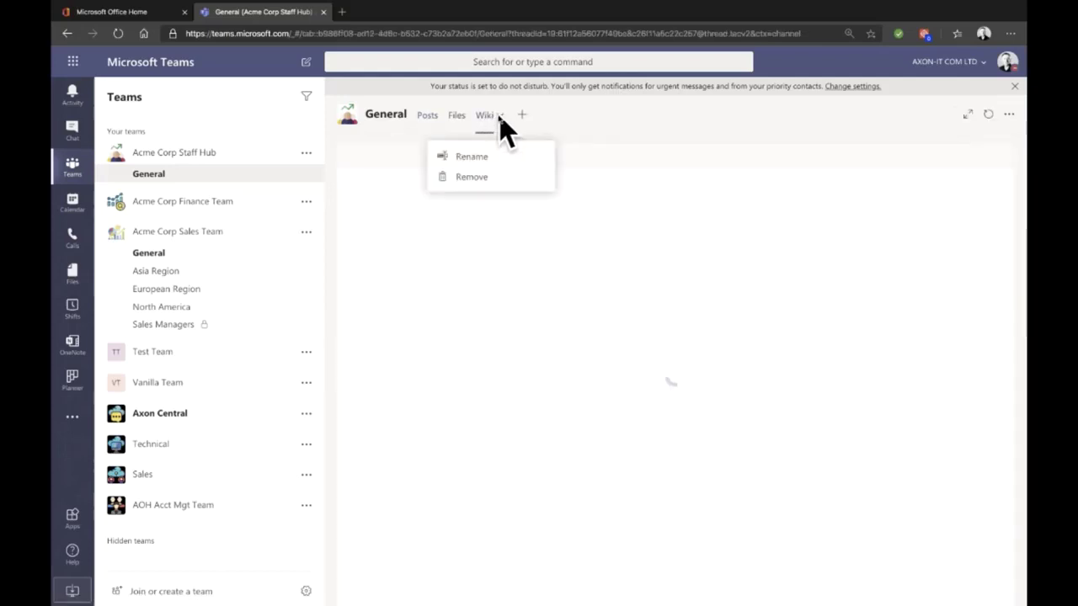
click(482, 182)
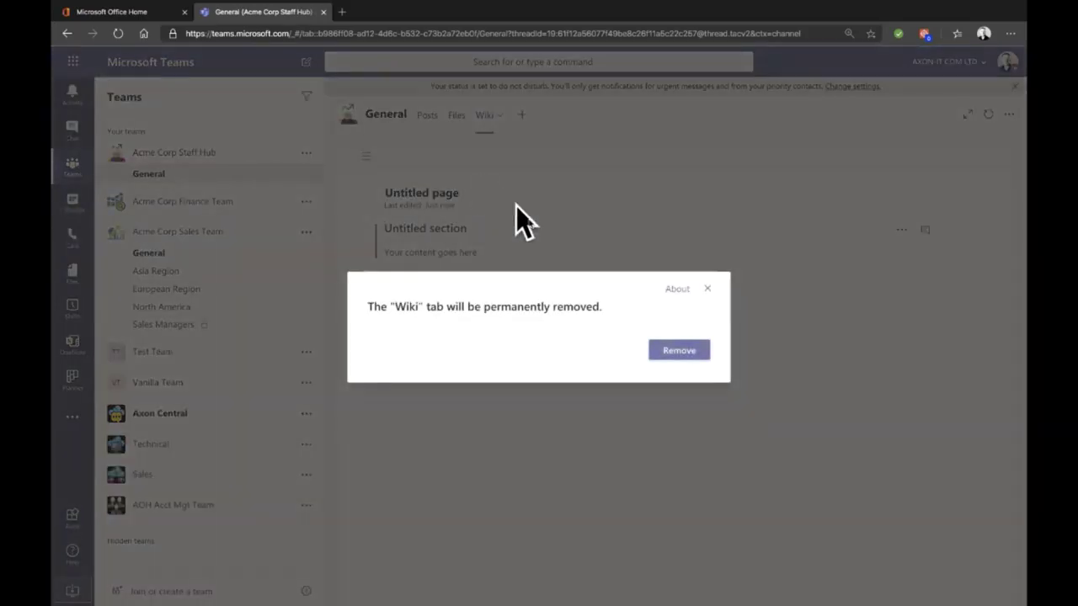
click(677, 351)
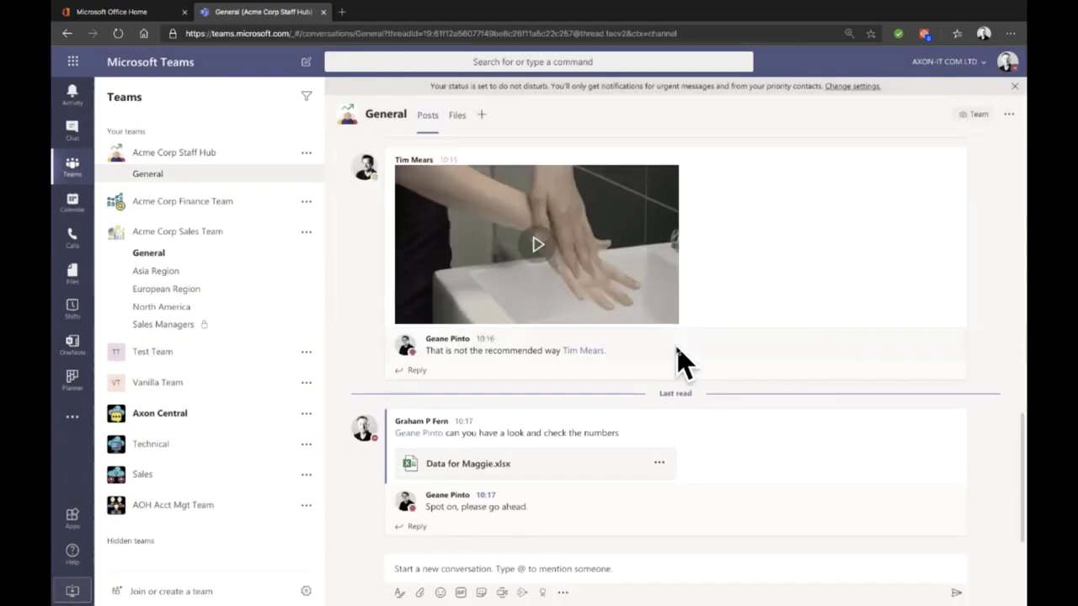
click(480, 115)
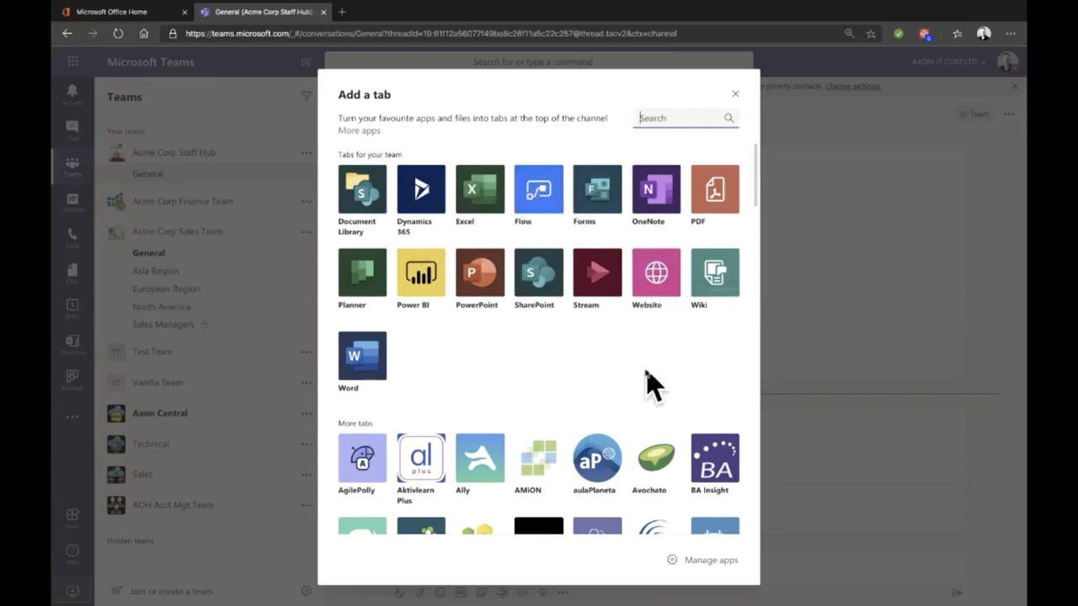
scroll(649, 383, down, 10)
scroll(647, 380, down, 2)
scroll(646, 379, up, 12)
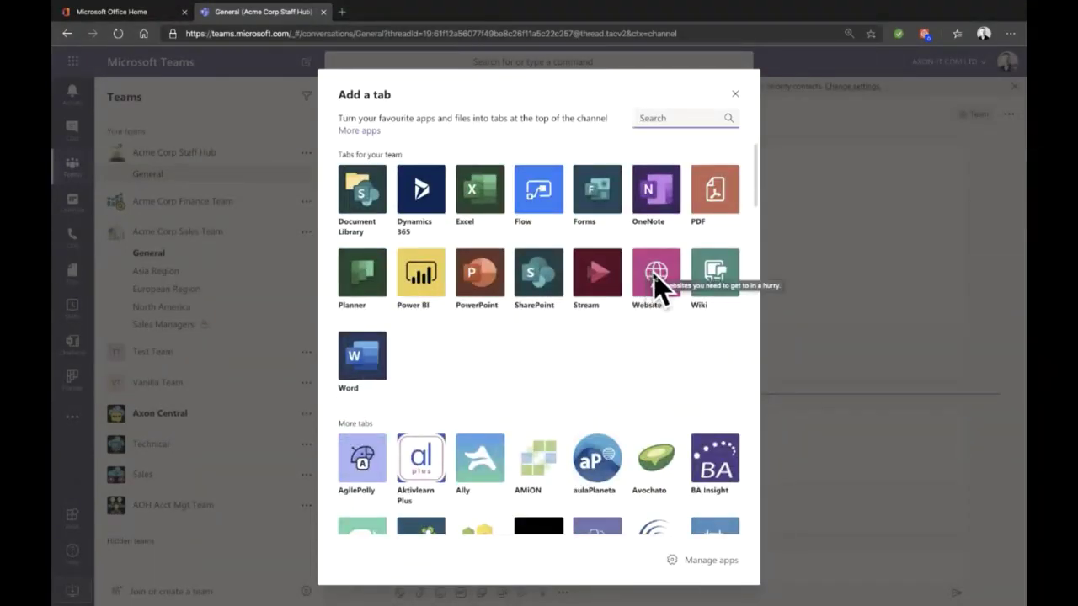
click(653, 275)
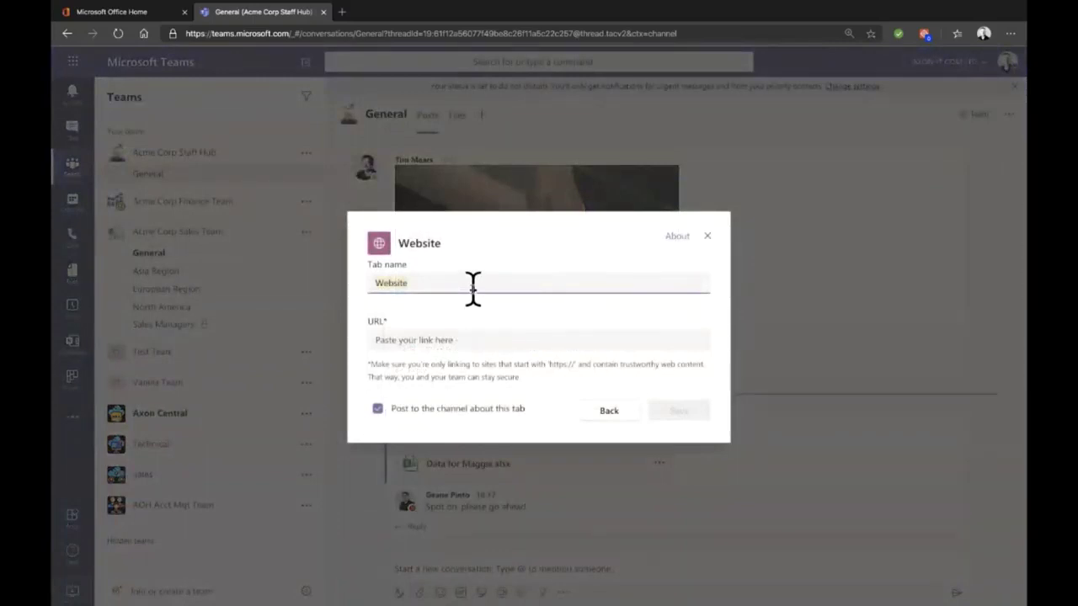
text(Google)
key(Tab)
text(h)
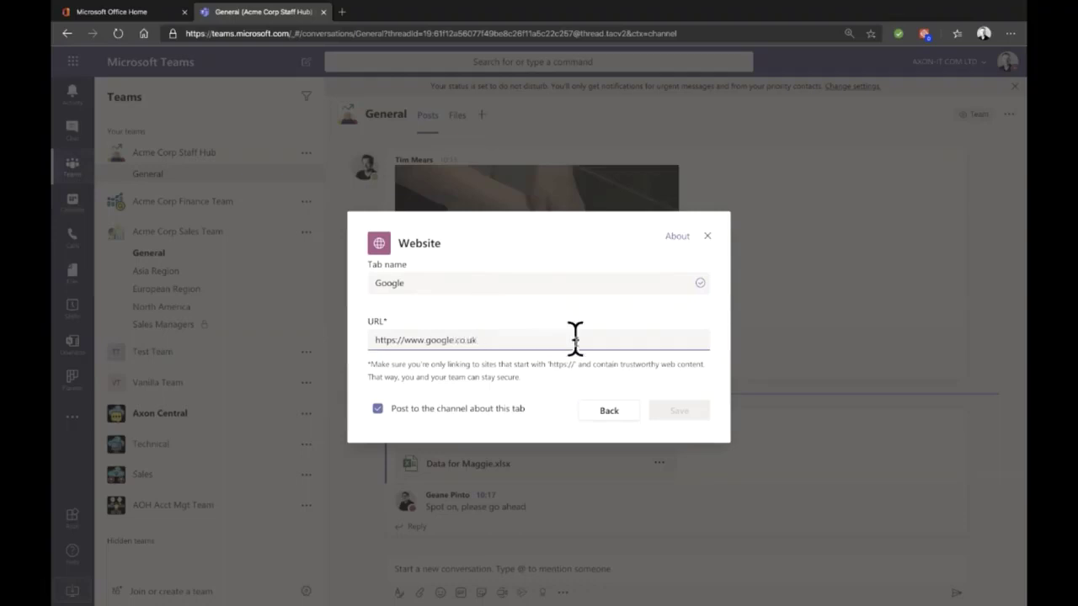
click(696, 425)
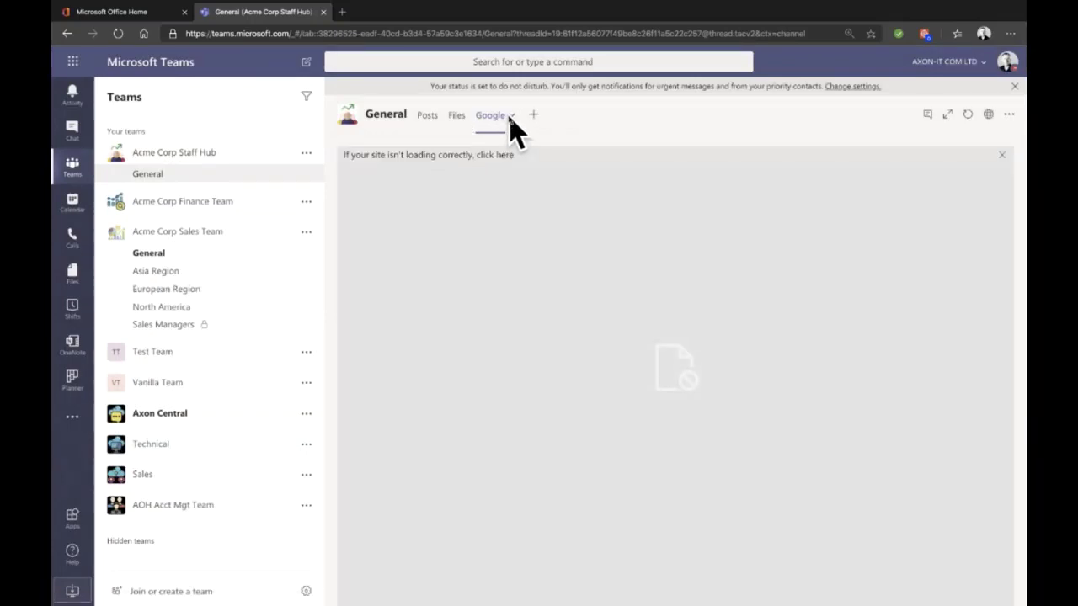
Step: Remove the Google website tab from Staff Hub General, confirming the removal
click(510, 118)
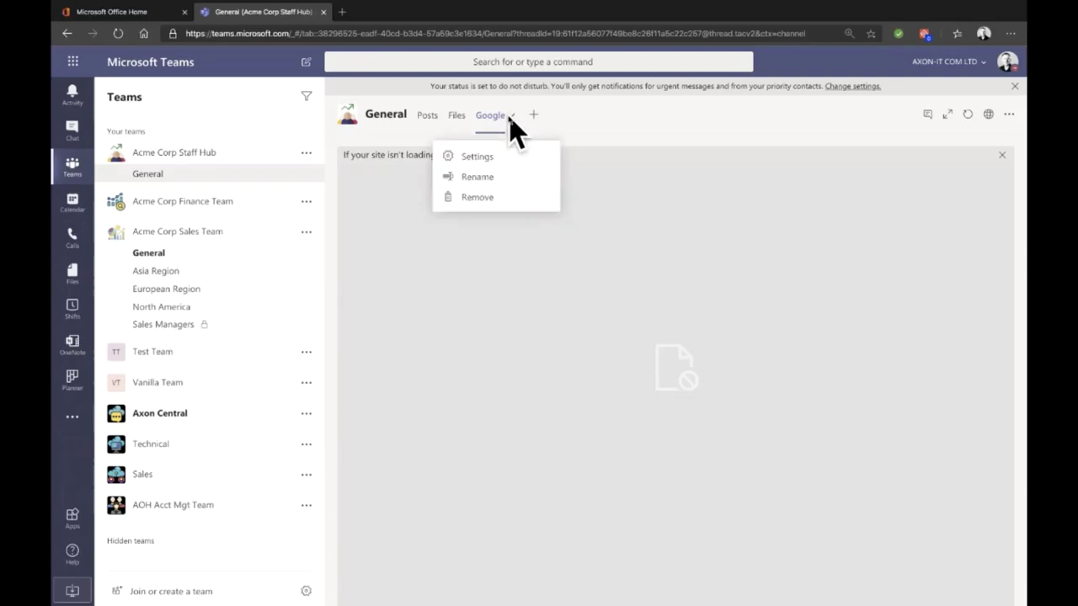
click(499, 199)
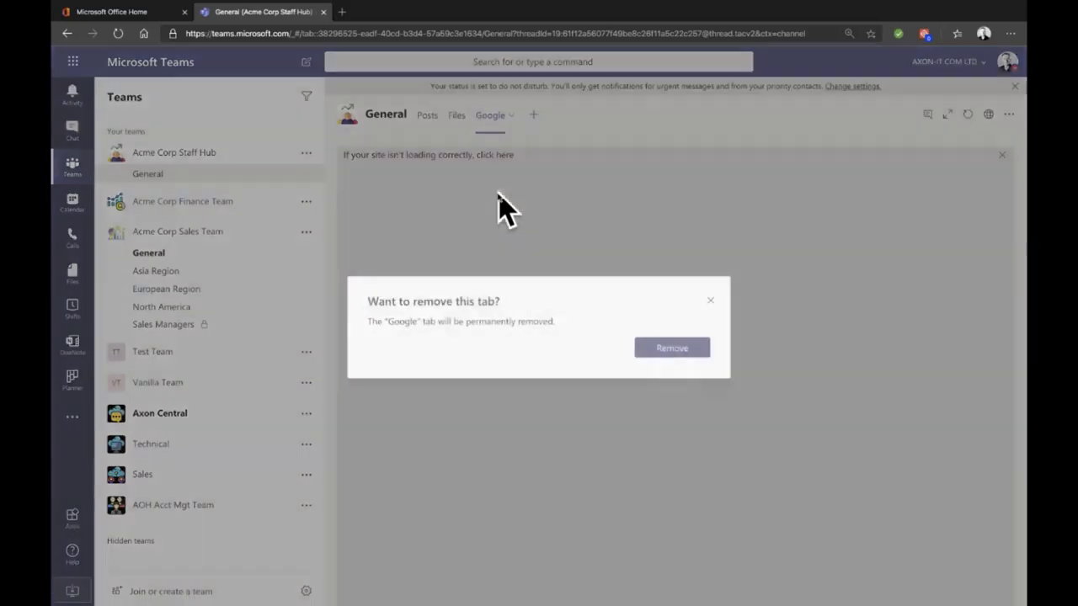
click(694, 352)
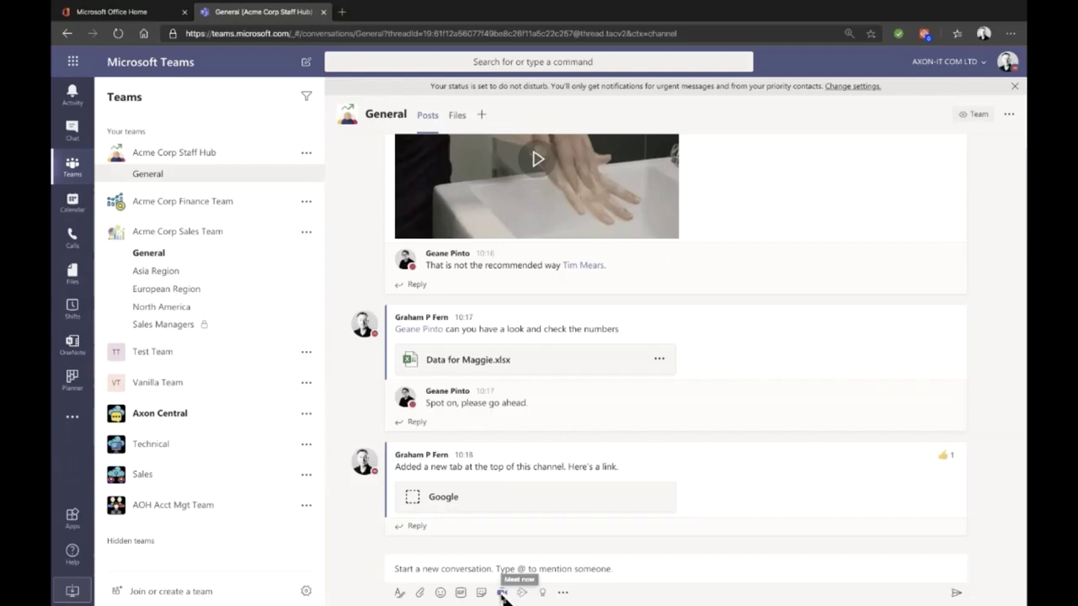
click(502, 592)
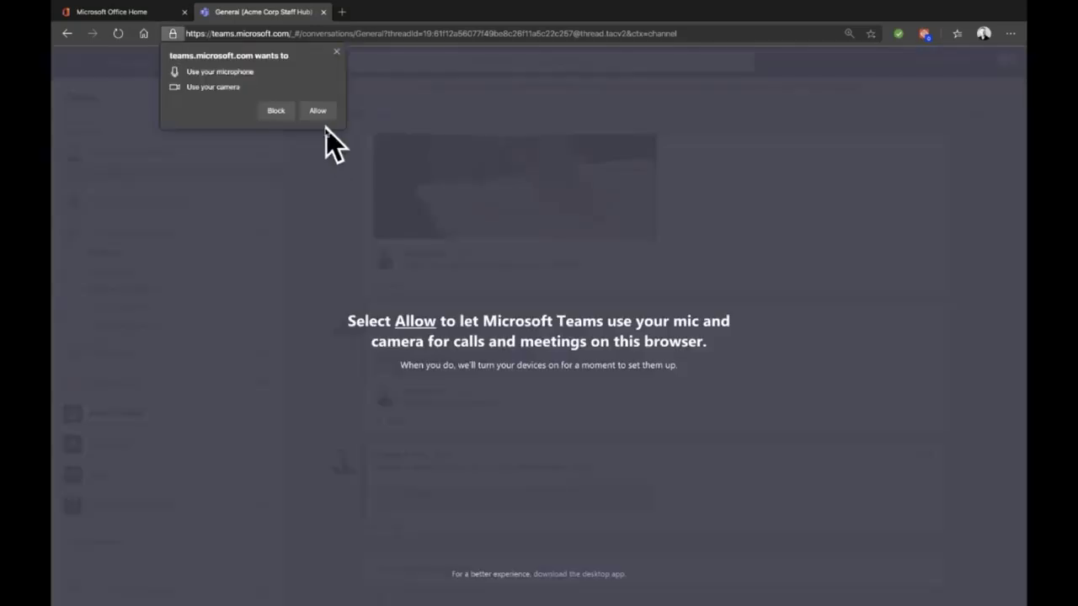
click(338, 54)
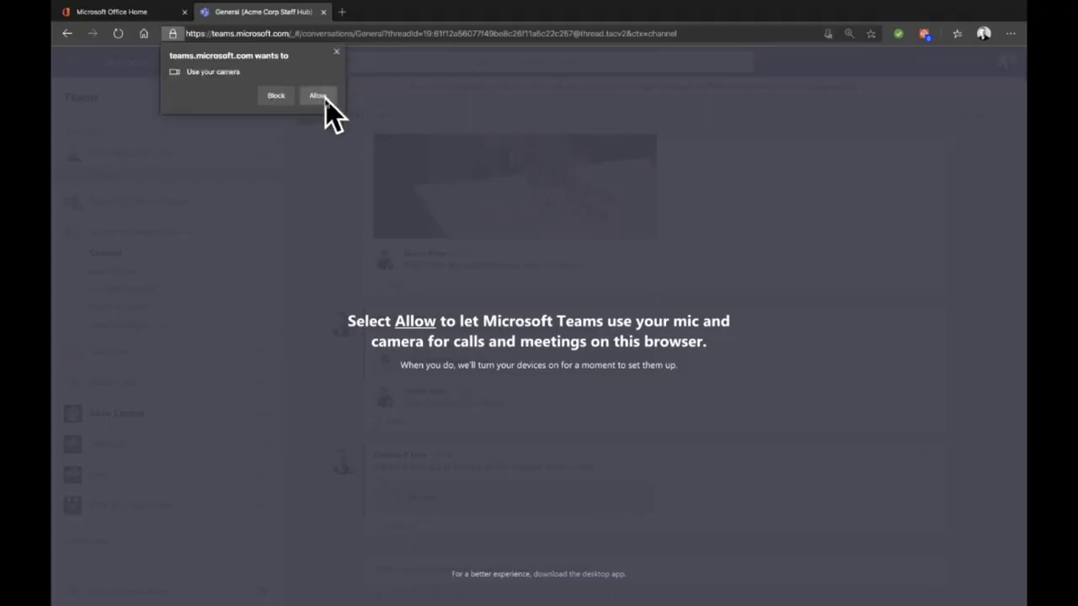
click(337, 53)
click(321, 103)
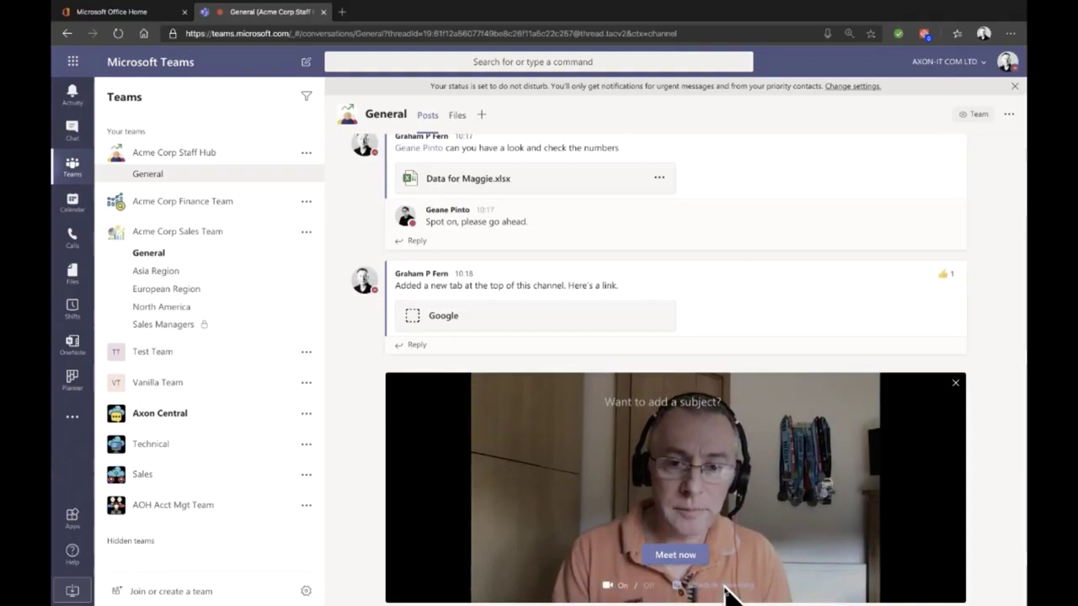
click(957, 385)
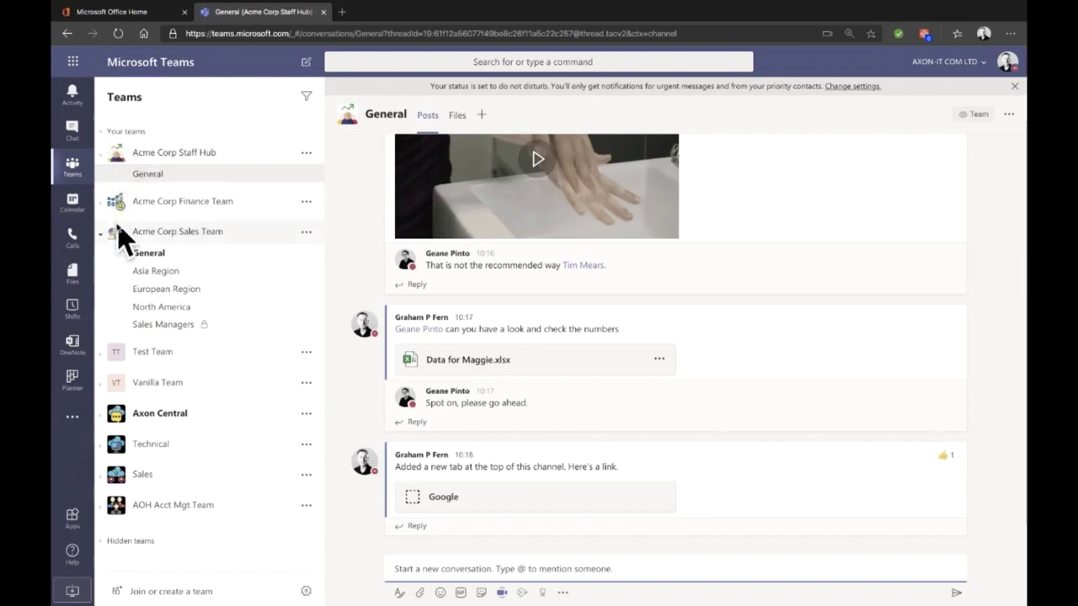
Step: Step through the Sales Team's General, Asia Region and European Region channels to North America
click(149, 255)
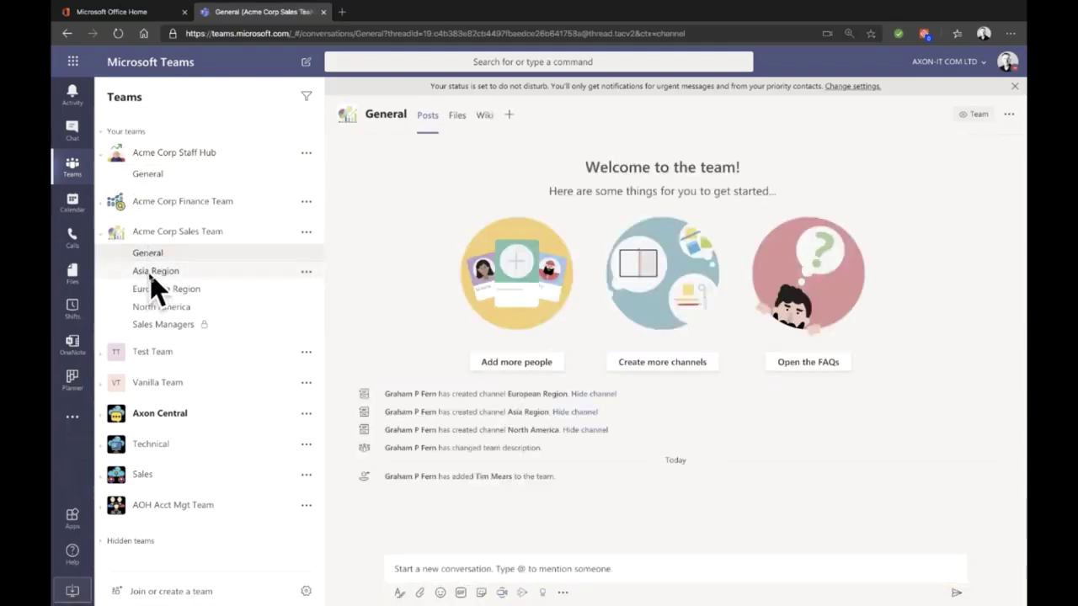
click(156, 286)
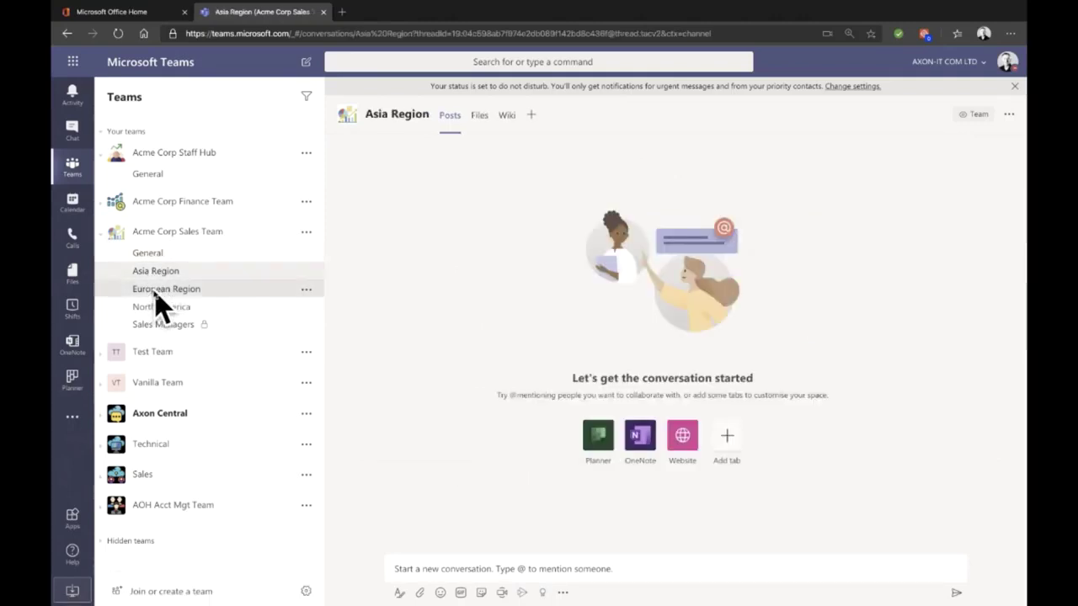
click(155, 291)
click(160, 310)
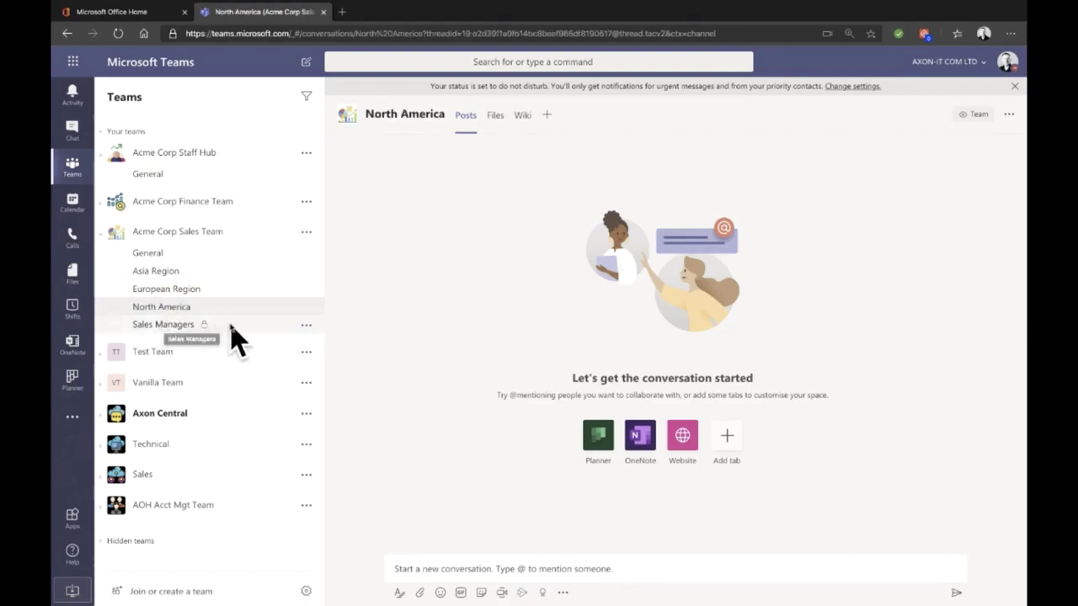
Step: Try adding members to Sales Managers by searching two colleagues, then cancel without adding anyone
click(305, 326)
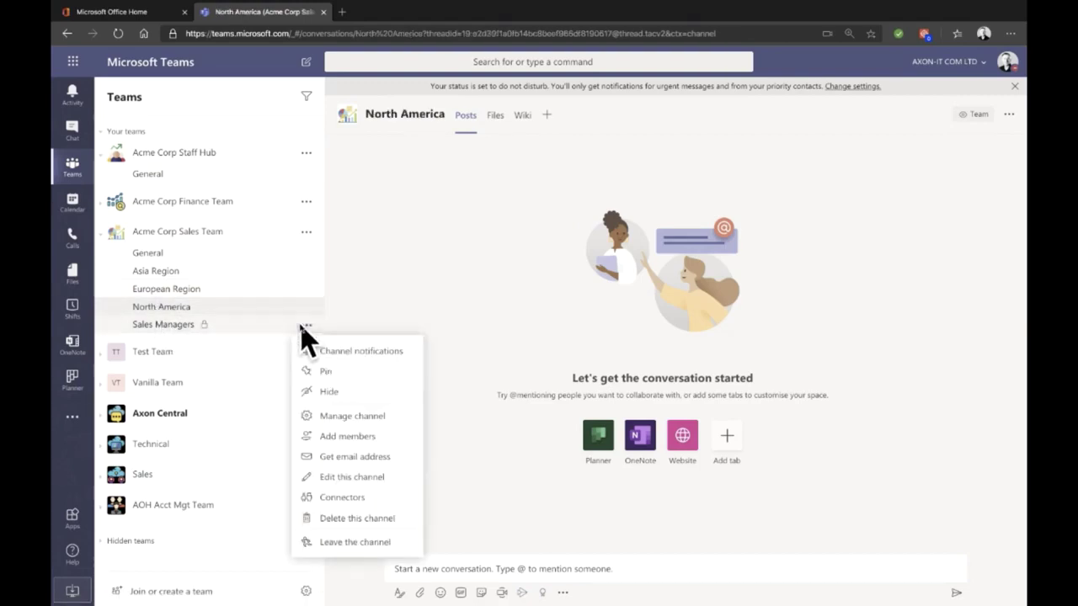
click(354, 435)
click(510, 262)
text(gea)
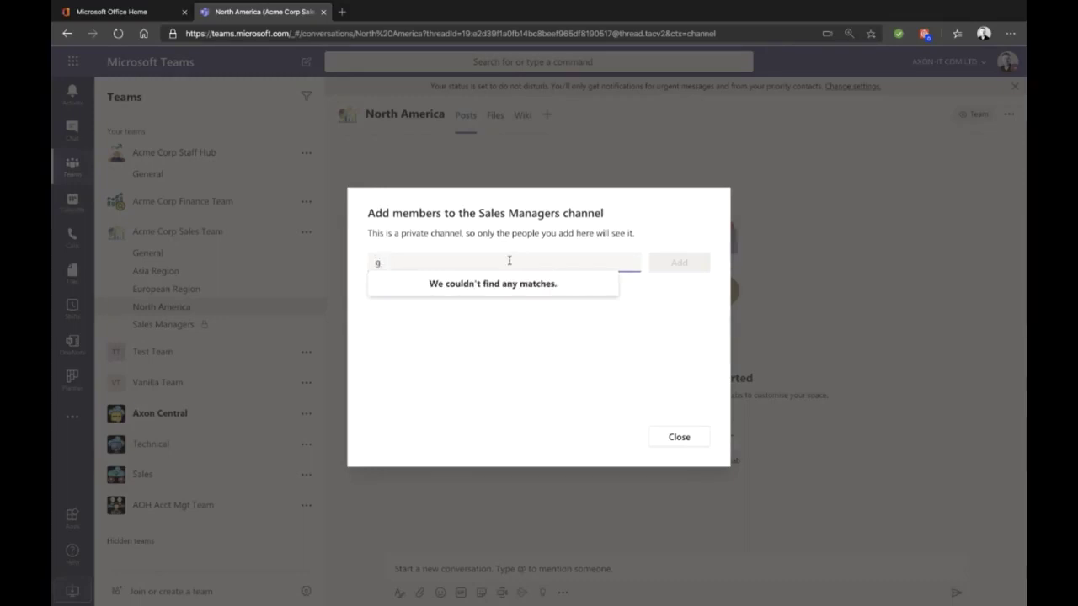
key(BackSpace)
text(tim)
key(BackSpace)
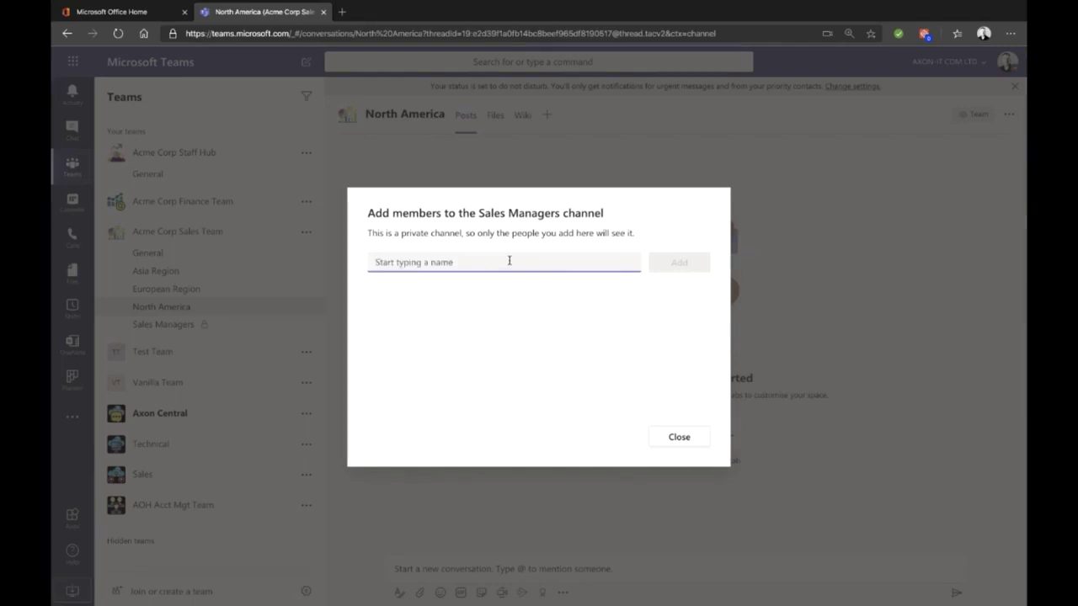
click(672, 438)
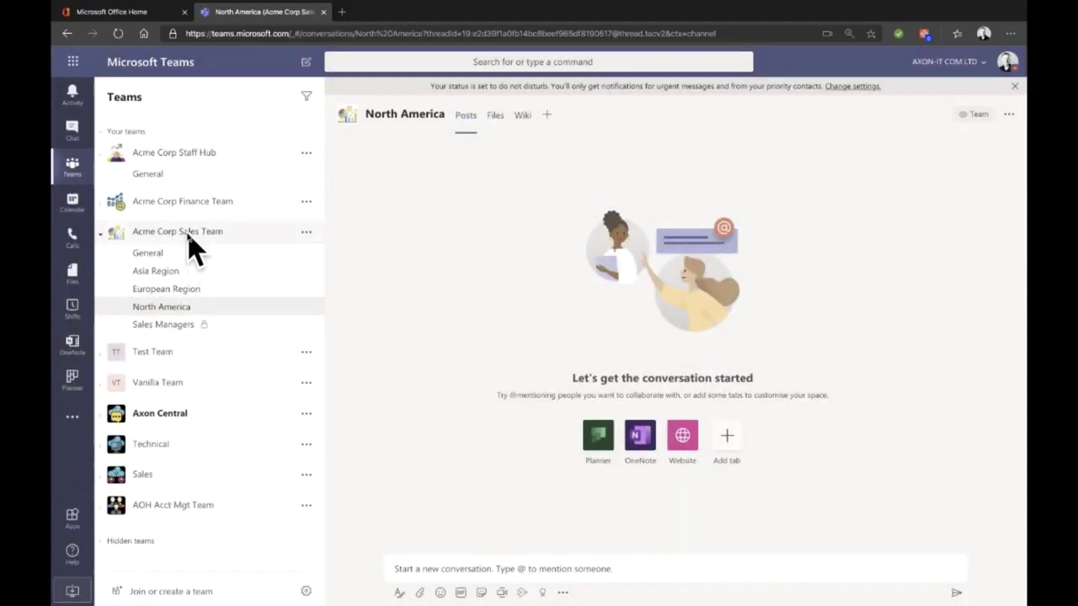
Step: Open Manage channel for Sales Managers and retry adding a member, cancelling with no change
click(180, 326)
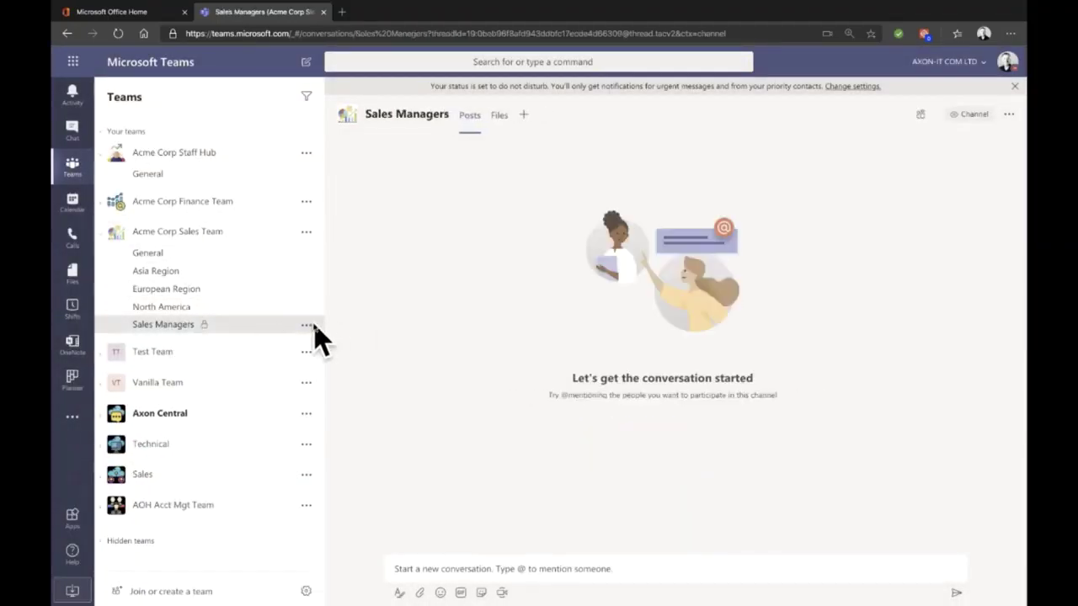
click(306, 328)
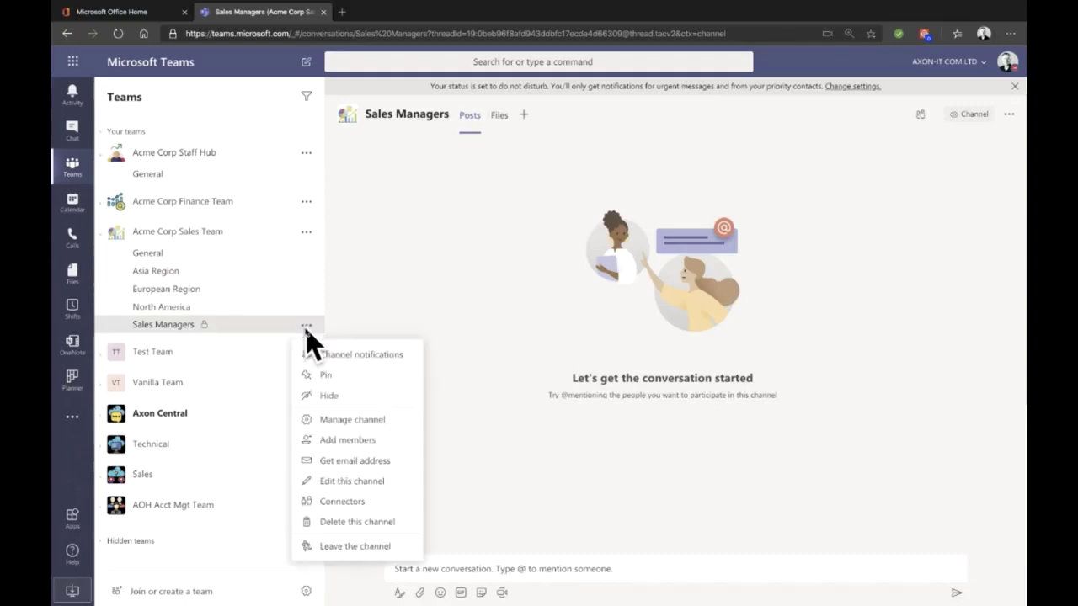
click(362, 422)
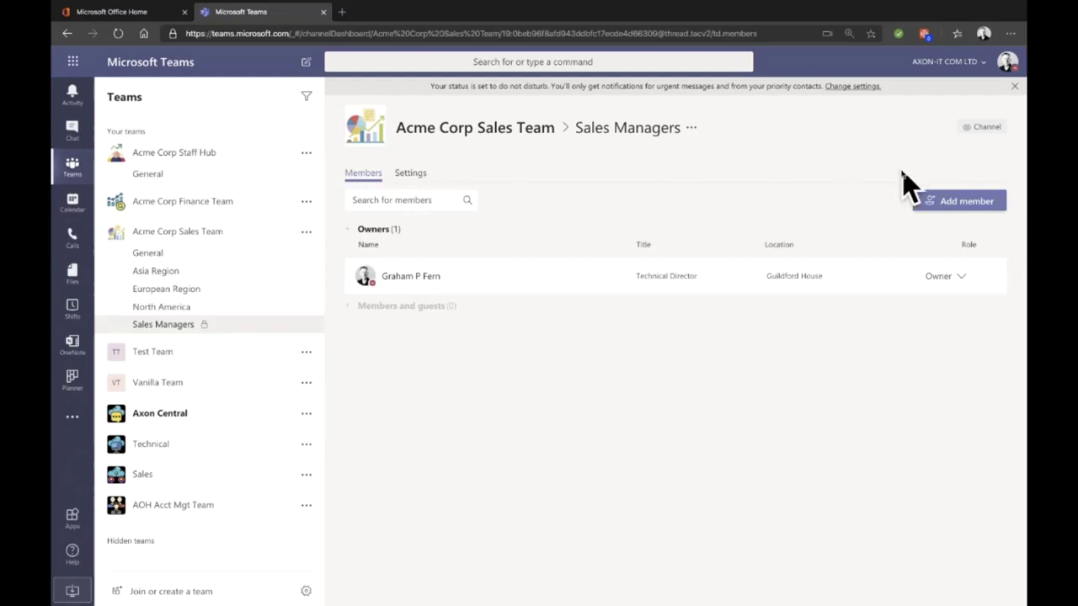
click(963, 201)
text(tim)
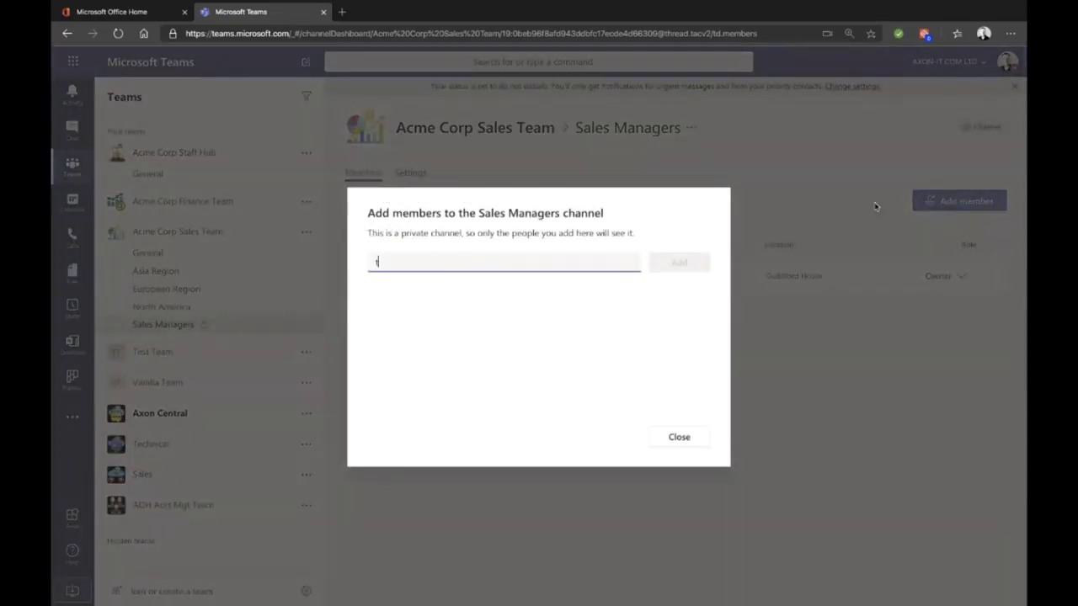
key(BackSpace)
key(BackSpace)
text(ge)
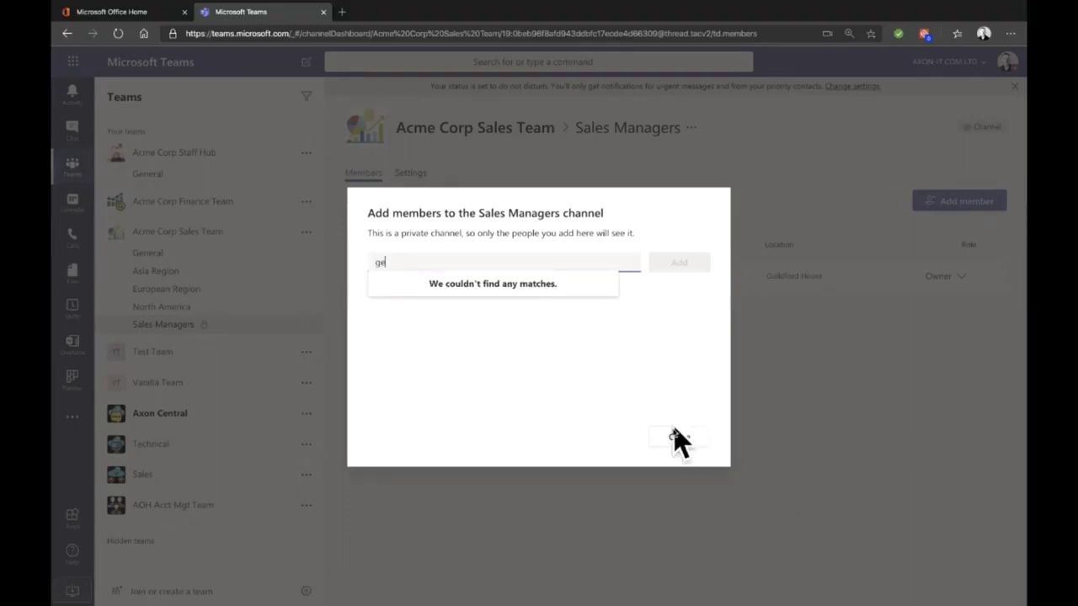
click(678, 438)
Step: Add two suggested colleagues as members of Acme Corp Sales Team and close the dialog
click(303, 233)
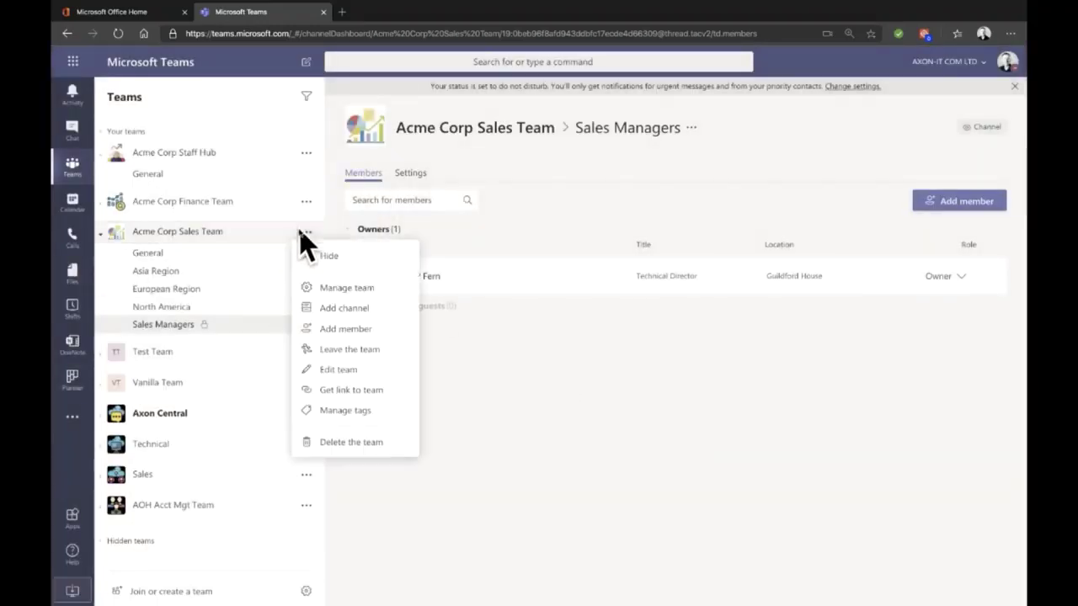
click(354, 327)
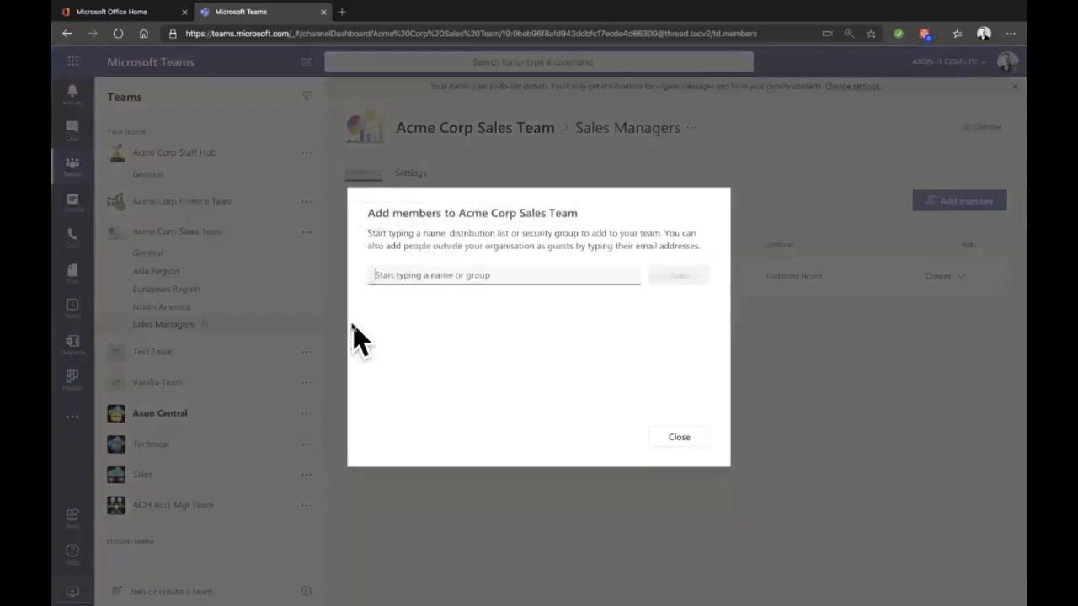
text(tim)
click(447, 297)
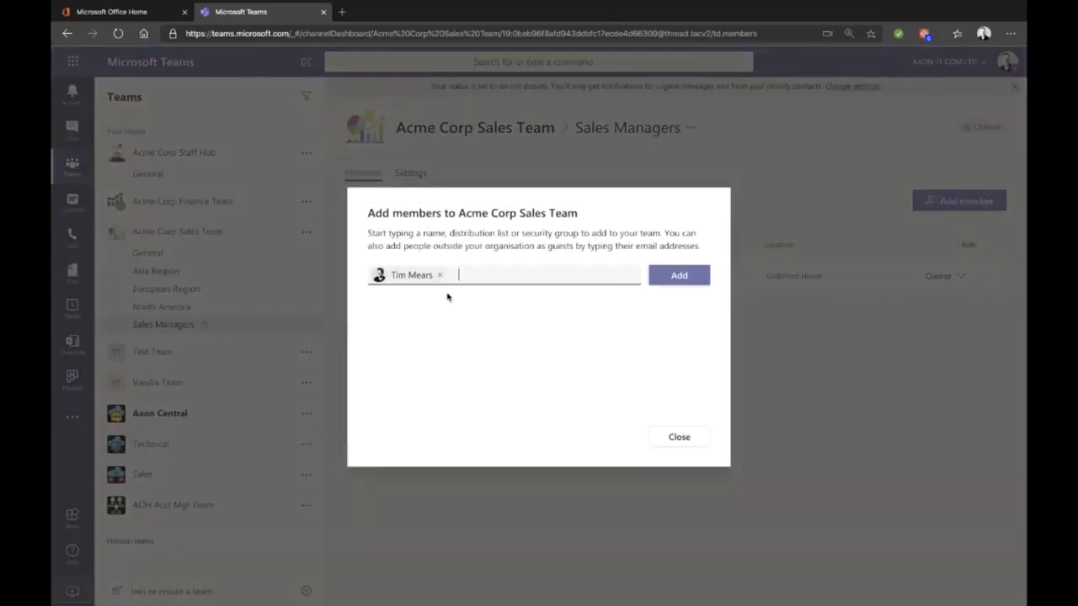
text(gea)
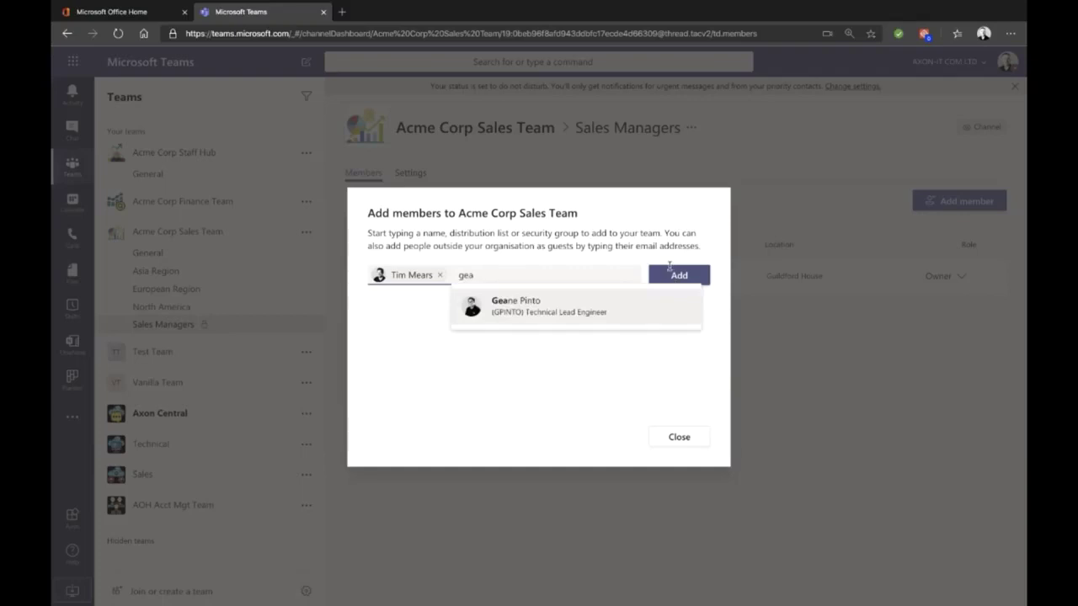
key(Return)
click(679, 276)
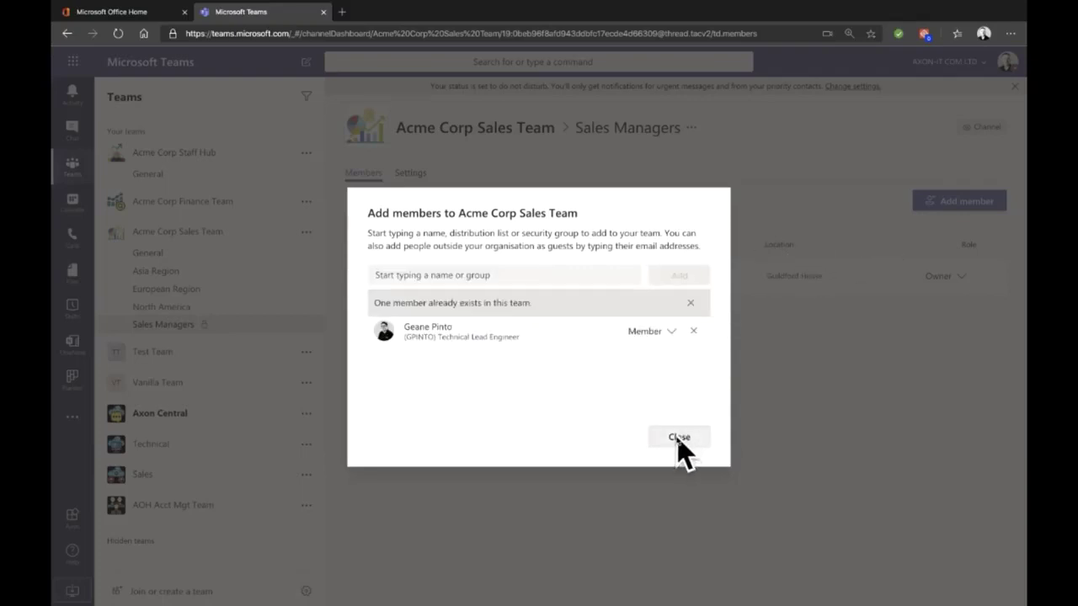
click(679, 438)
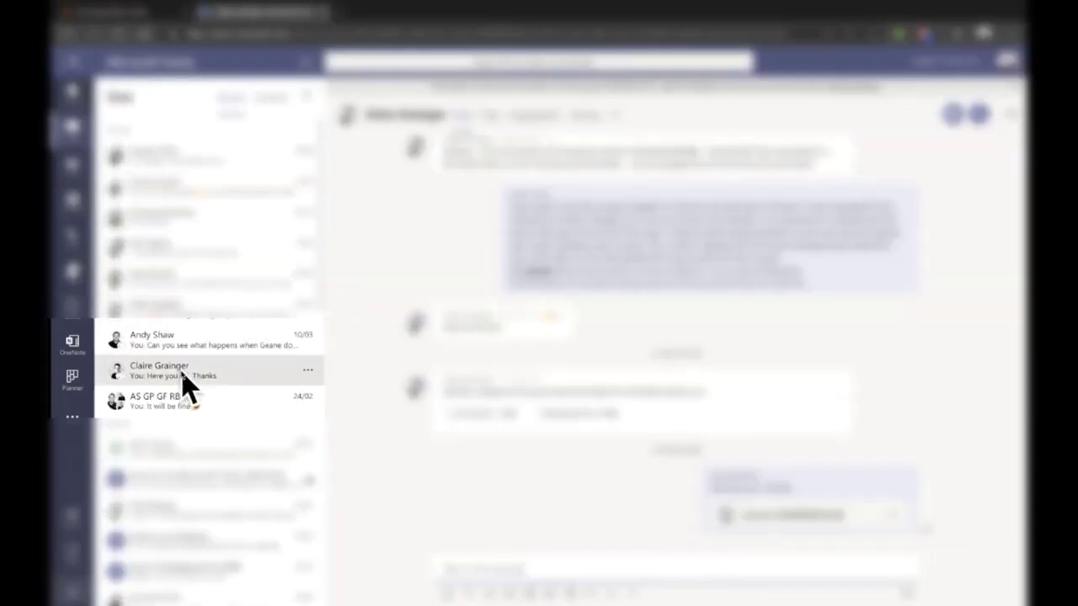
Step: Scroll back through the one-to-one chat history, then show the chat's shared files
mouse_move(202, 385)
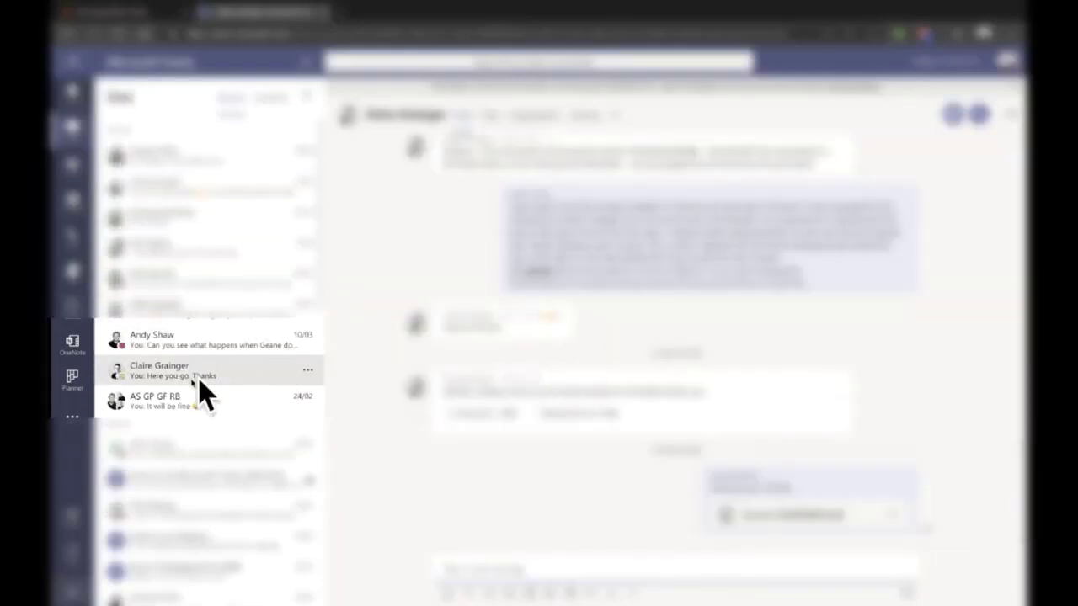
scroll(589, 318, up, 5)
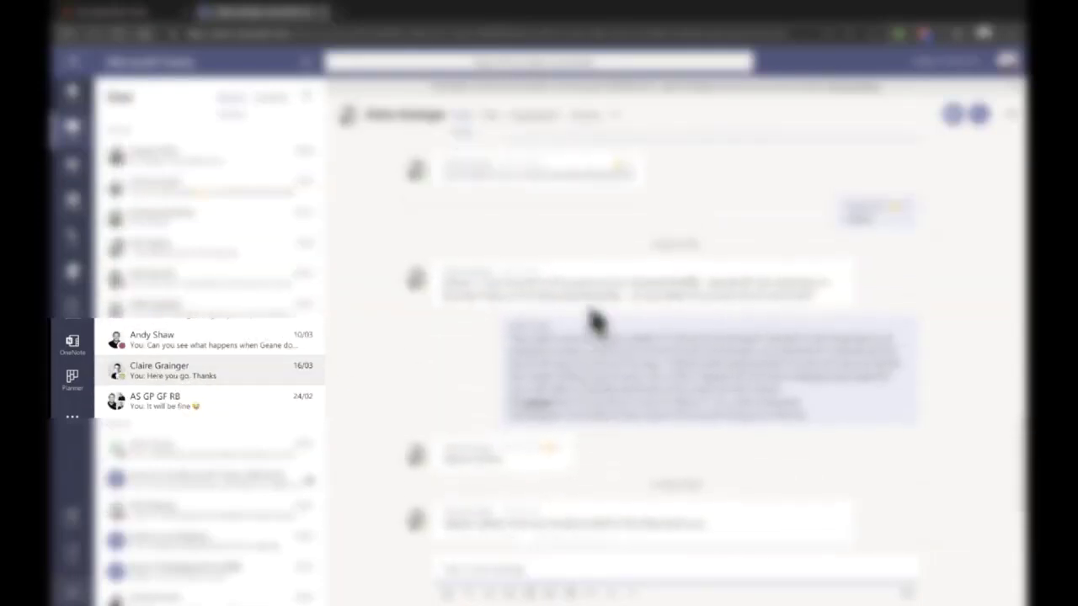
scroll(595, 322, up, 10)
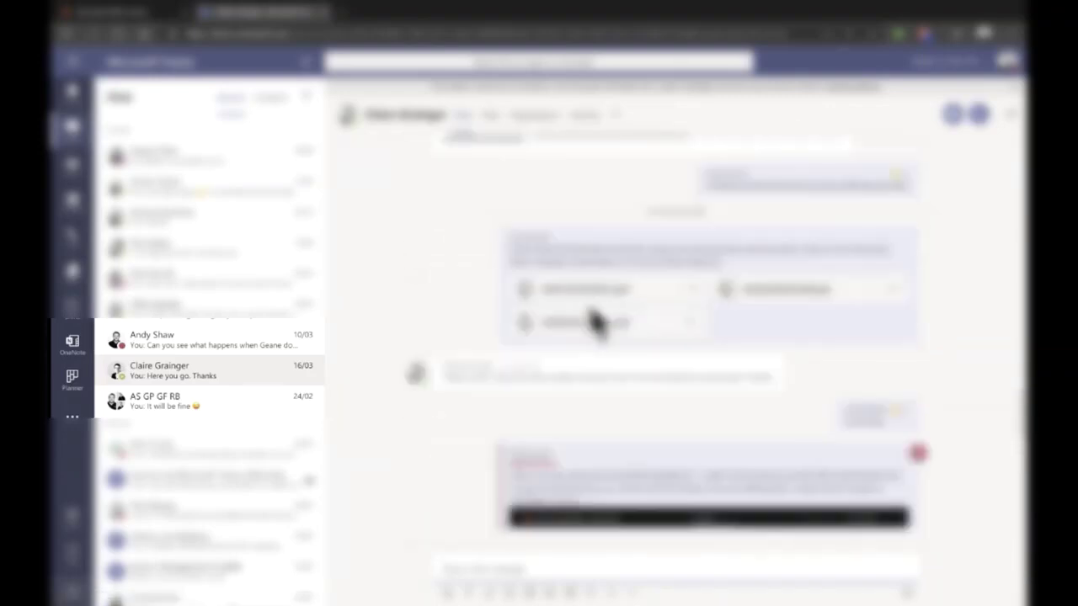
scroll(595, 321, up, 15)
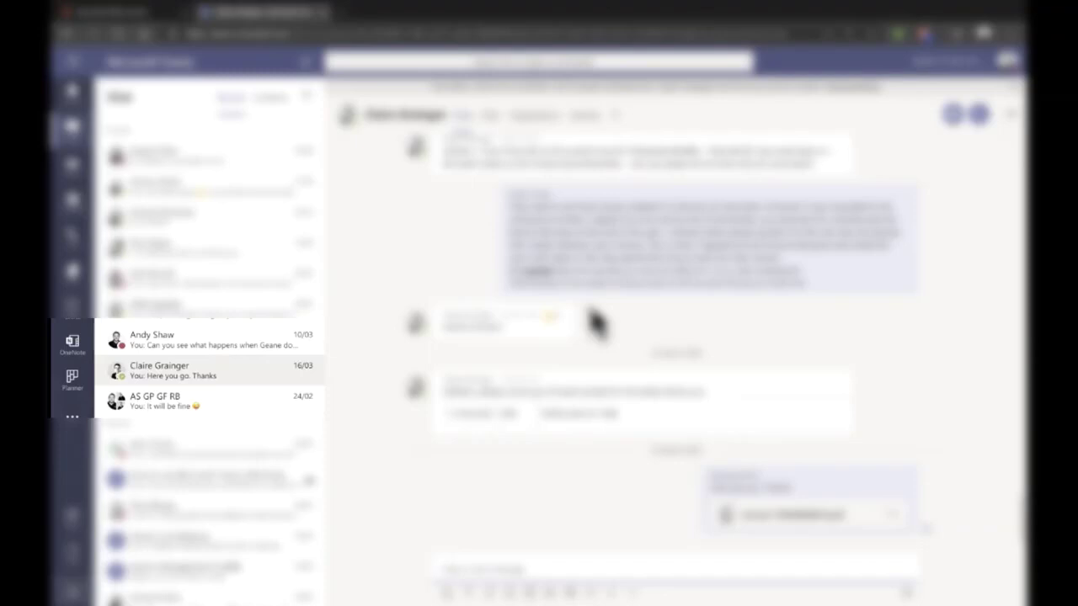
scroll(596, 322, up, 10)
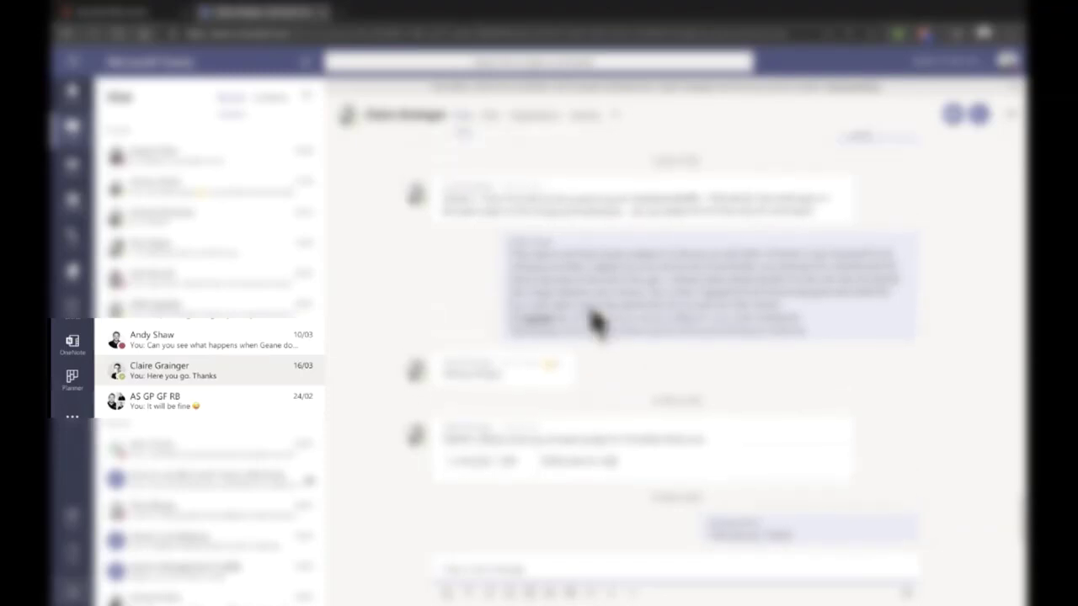
scroll(595, 322, up, 10)
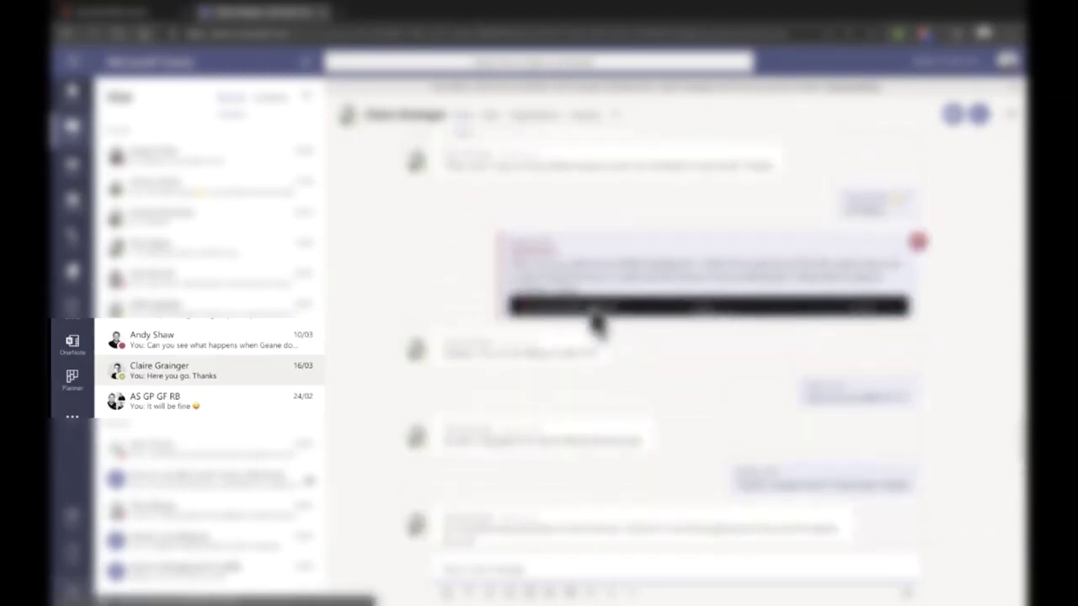
scroll(595, 321, up, 10)
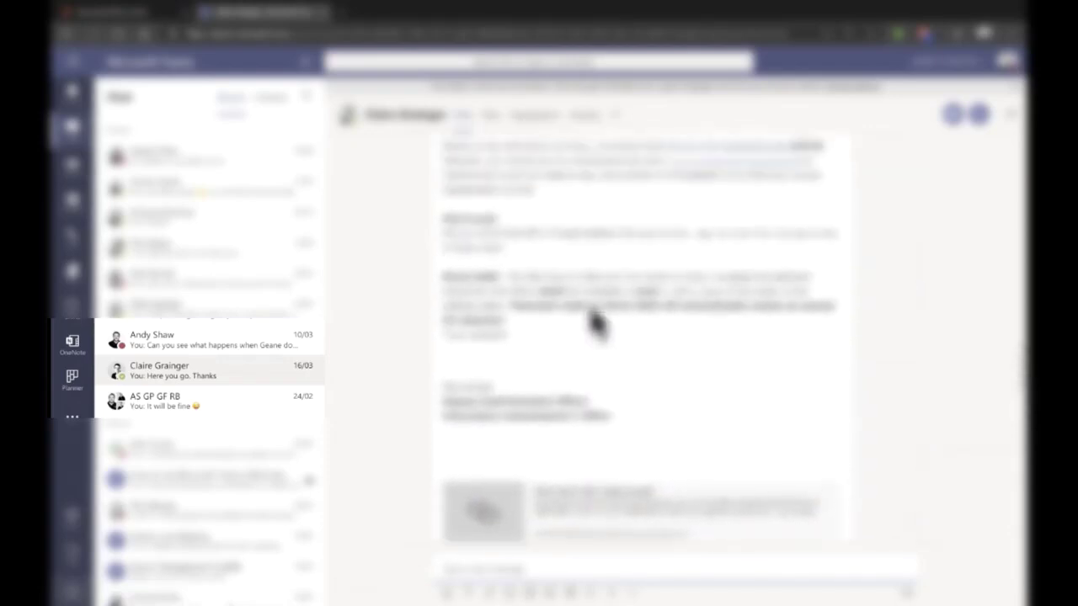
scroll(595, 322, up, 5)
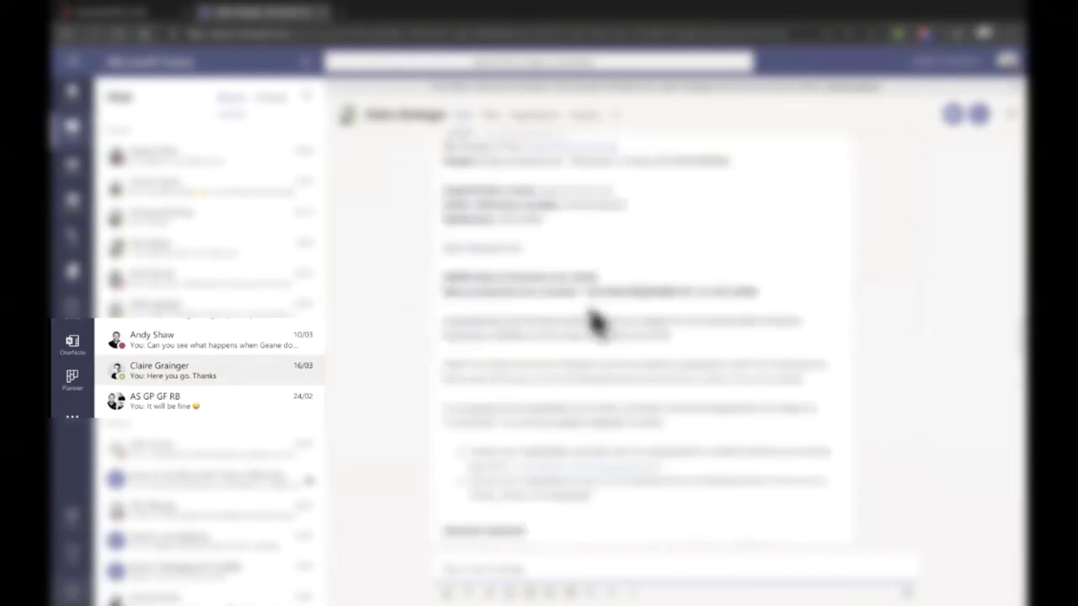
click(491, 118)
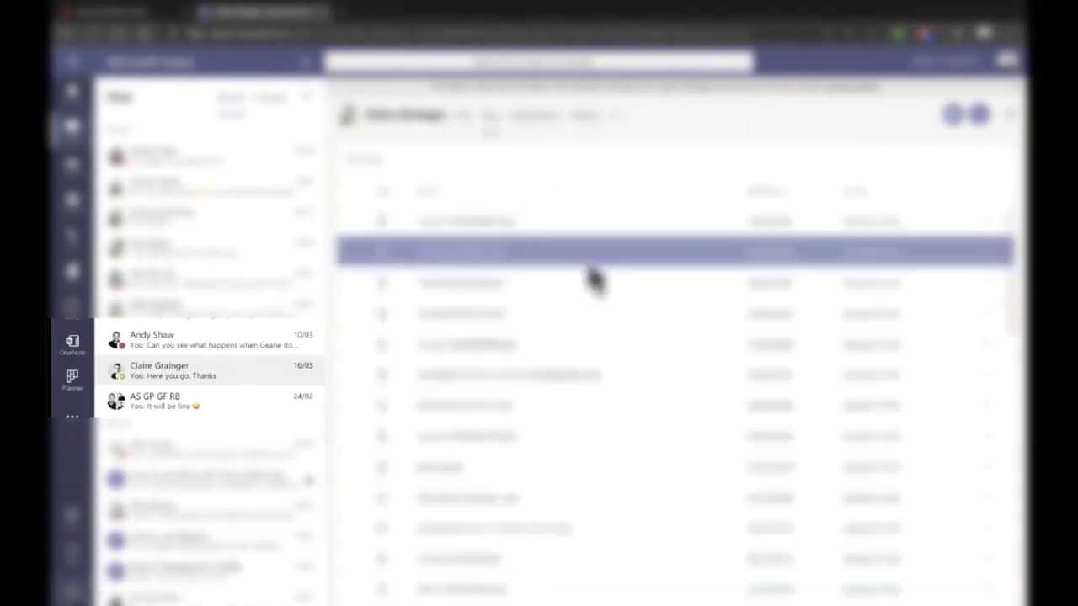
Step: Scroll the shared files list, then return to the teams list on Acme Corp Staff Hub General
scroll(609, 427, down, 5)
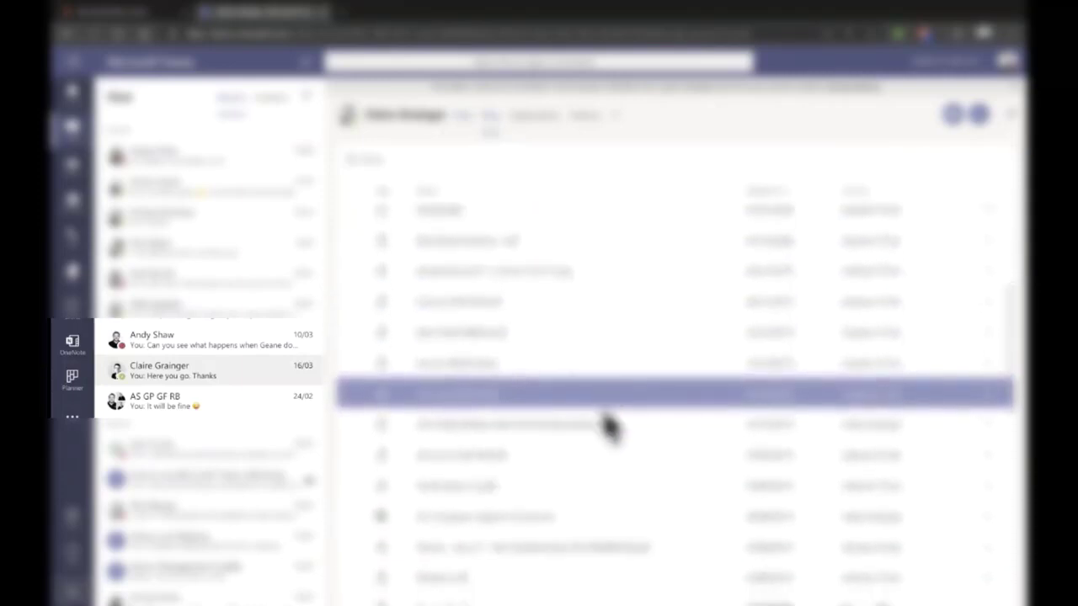
scroll(608, 427, down, 2)
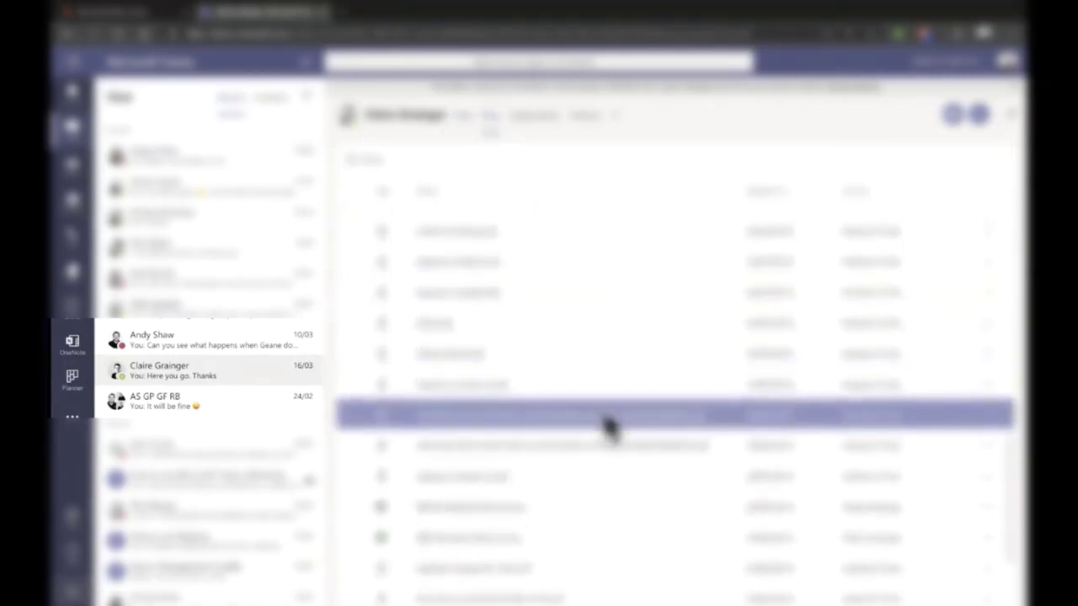
scroll(610, 427, up, 2)
scroll(608, 427, up, 10)
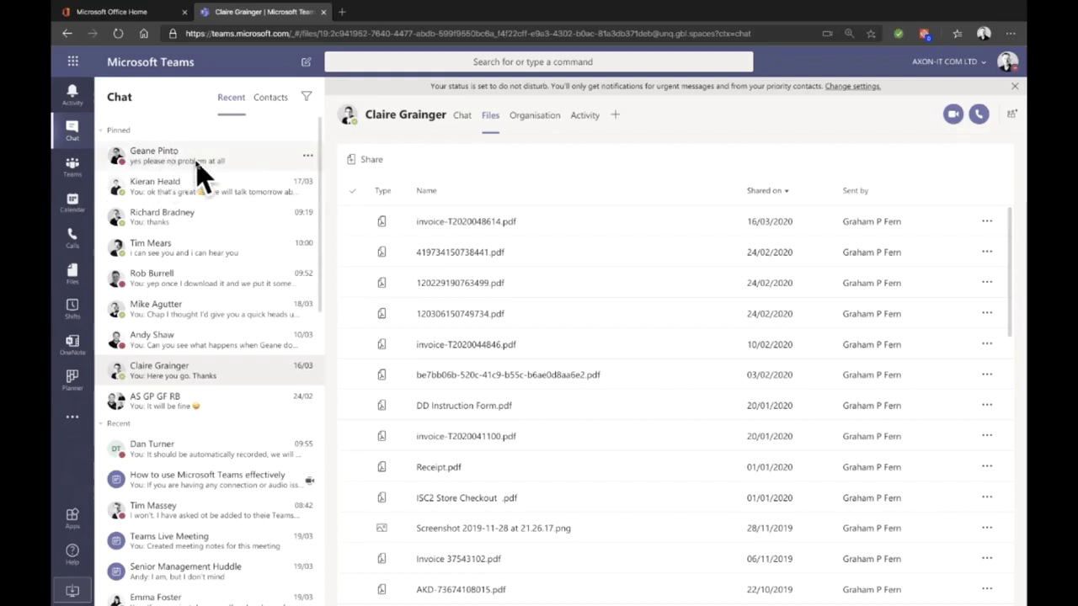
click(76, 166)
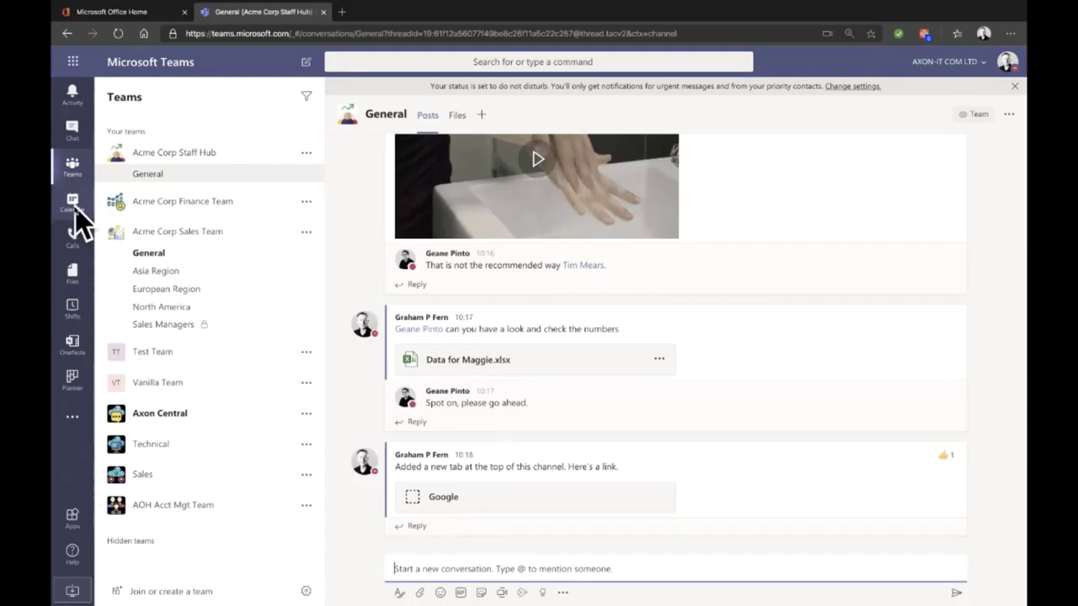
Step: From the Office 365 home page, search 'ca' and open the Calendar app
click(120, 15)
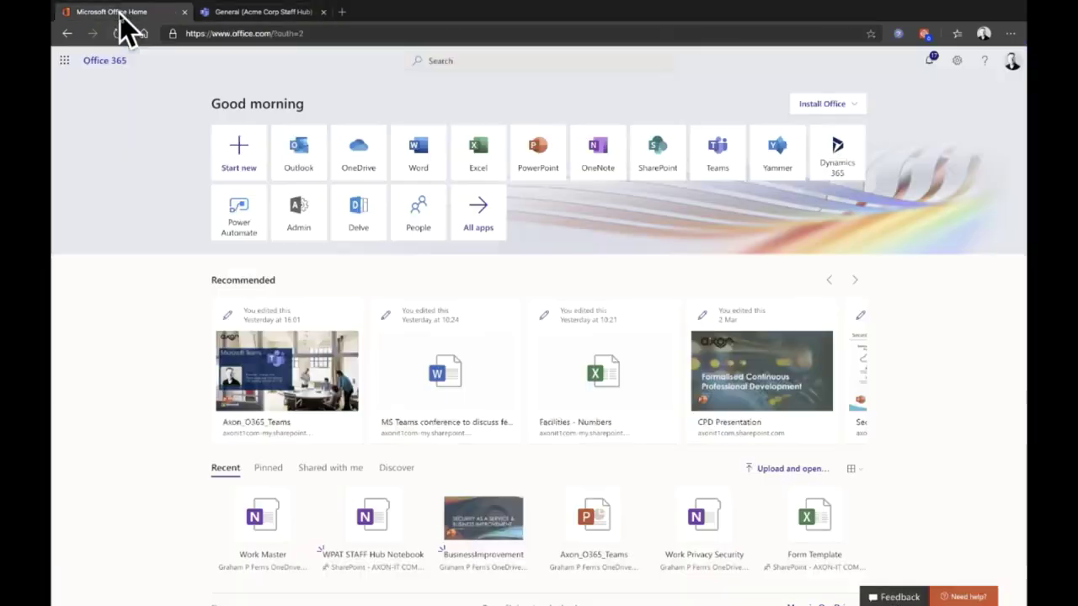
click(473, 59)
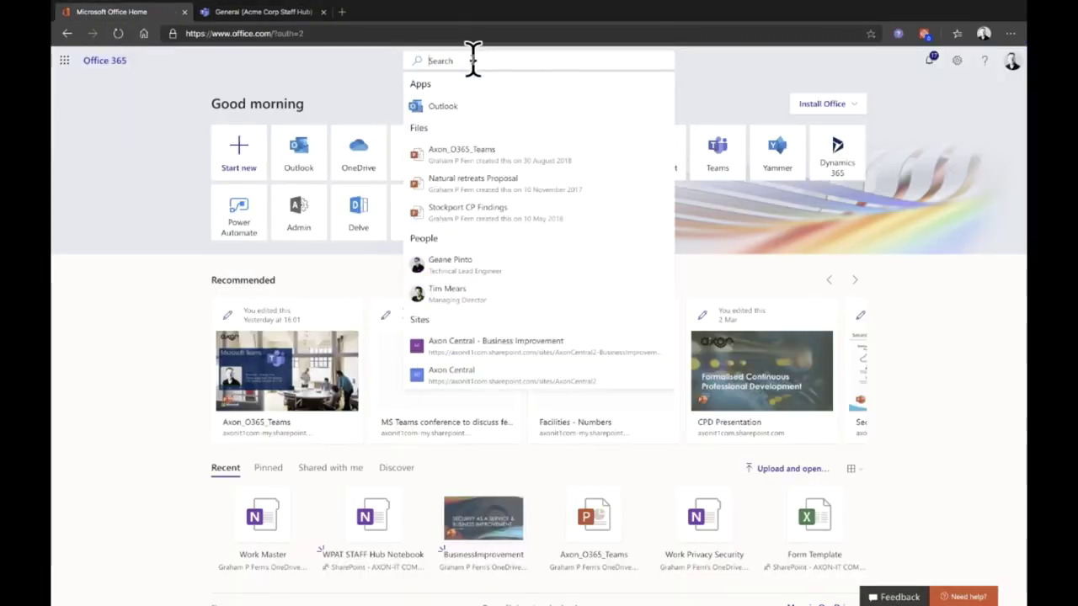
text(ca)
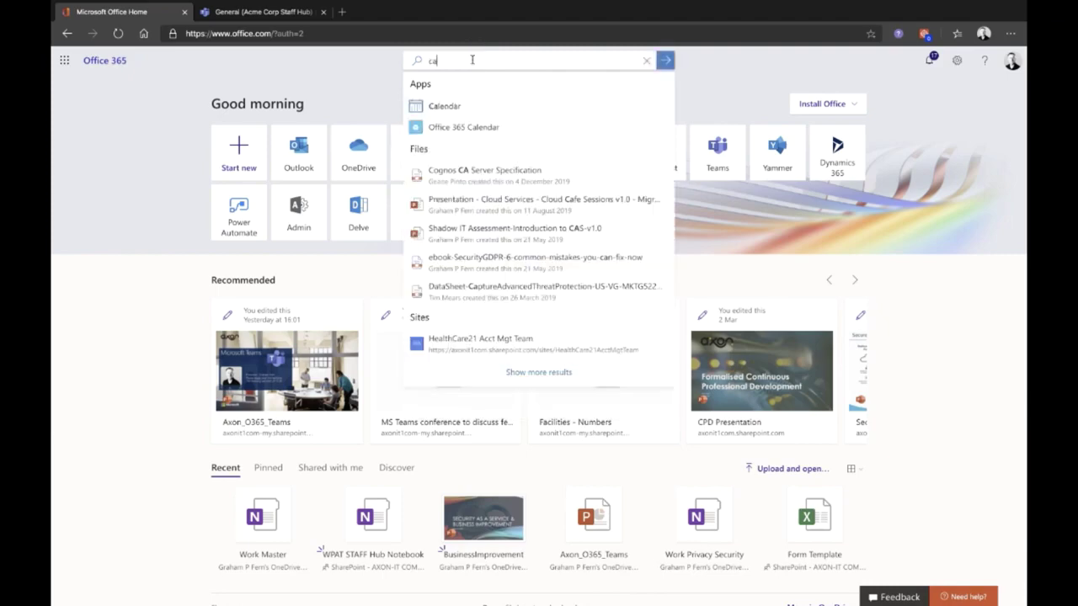
key(Down)
key(Return)
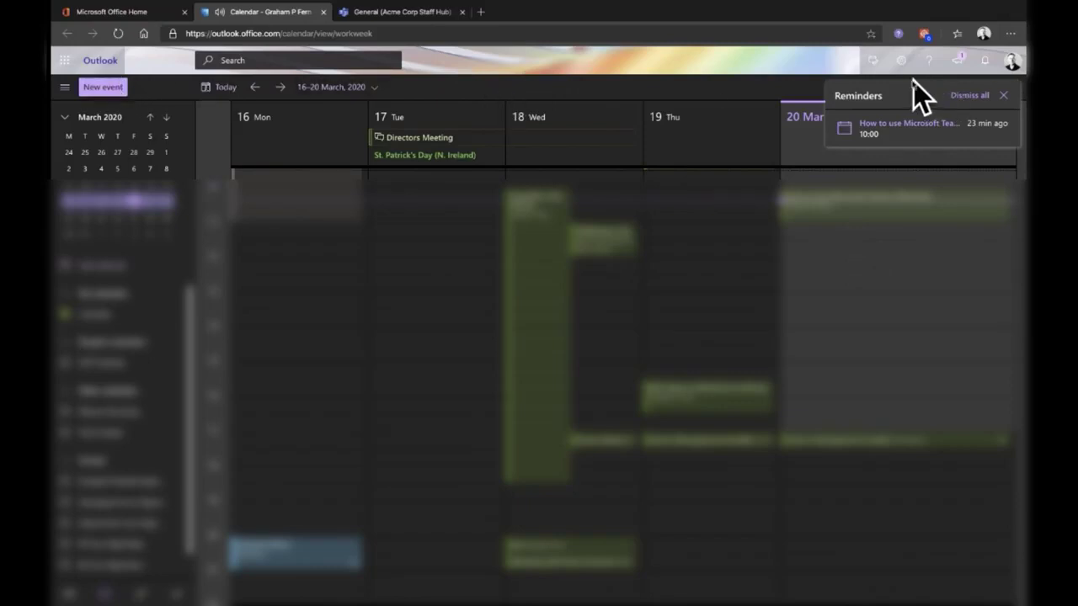
Step: Dismiss reminders and start a new event titled 'teams Meeting' with two invited attendees
click(1004, 98)
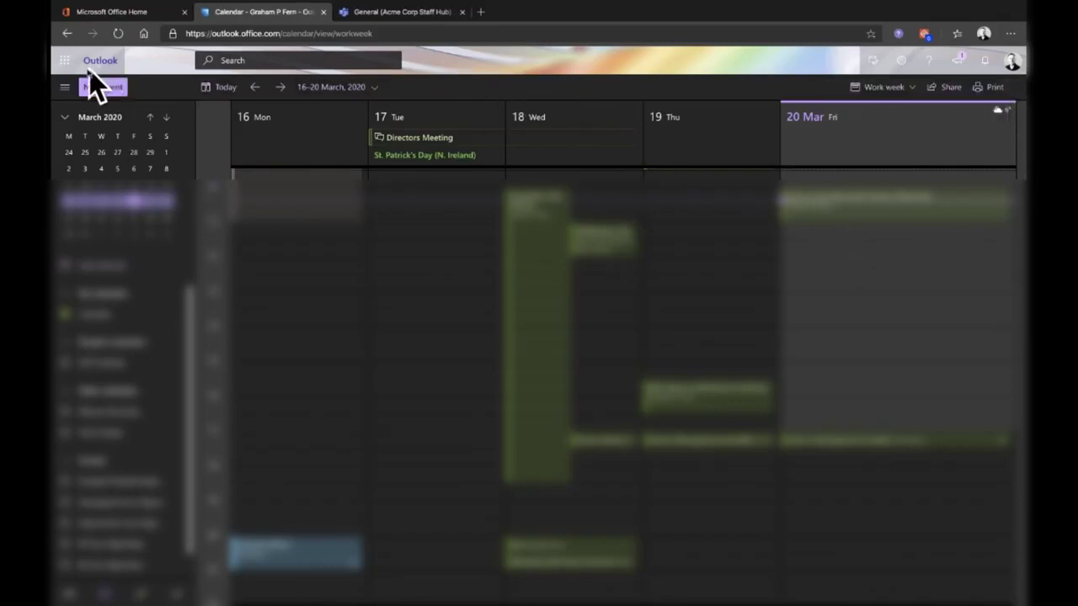
click(104, 89)
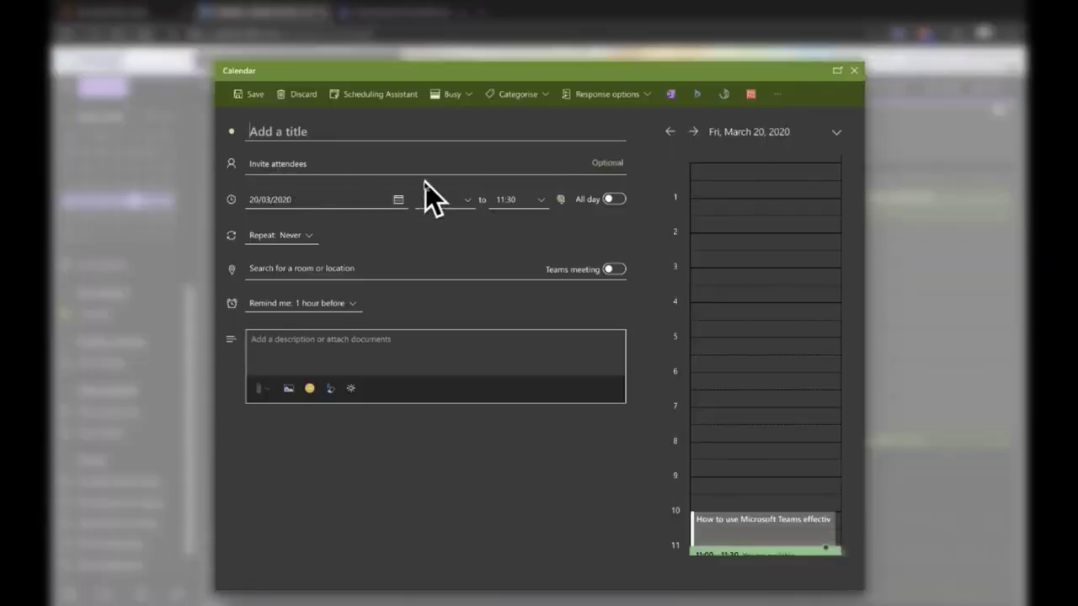
text(teams Meeting)
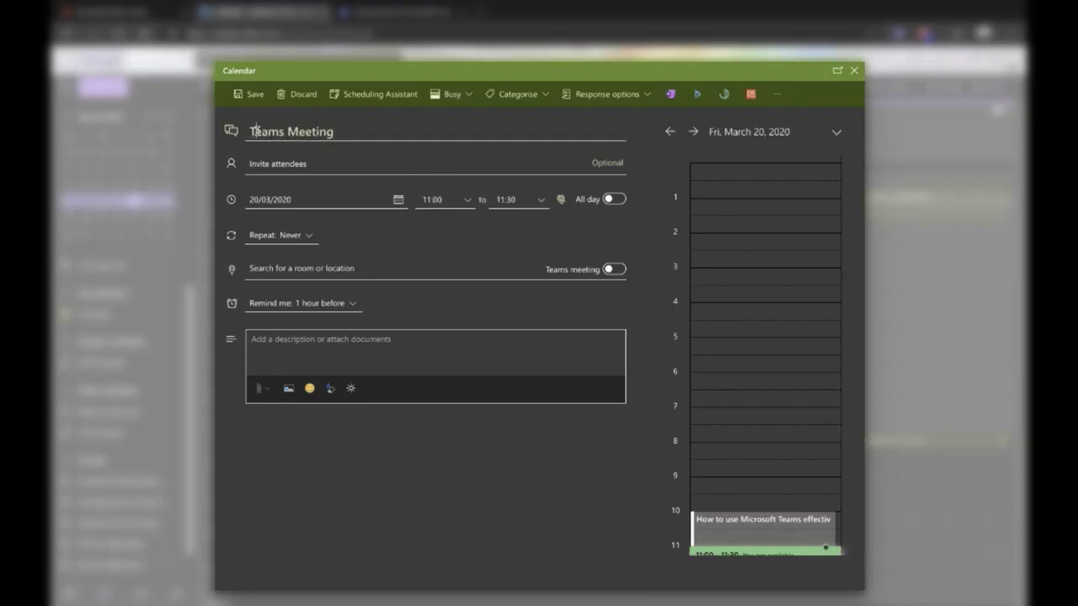
click(311, 164)
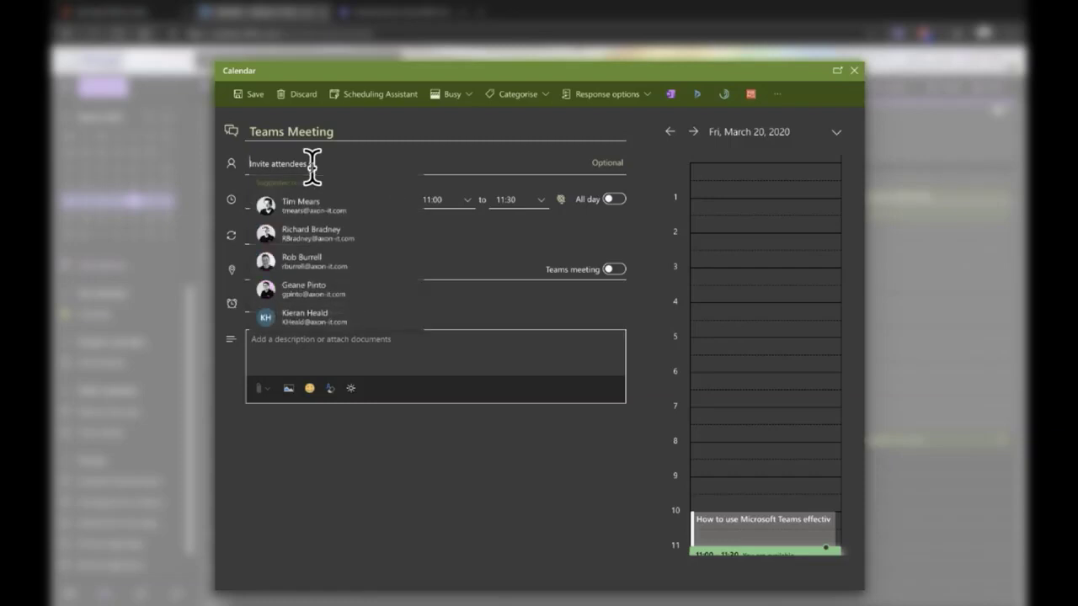
click(324, 202)
text(ge)
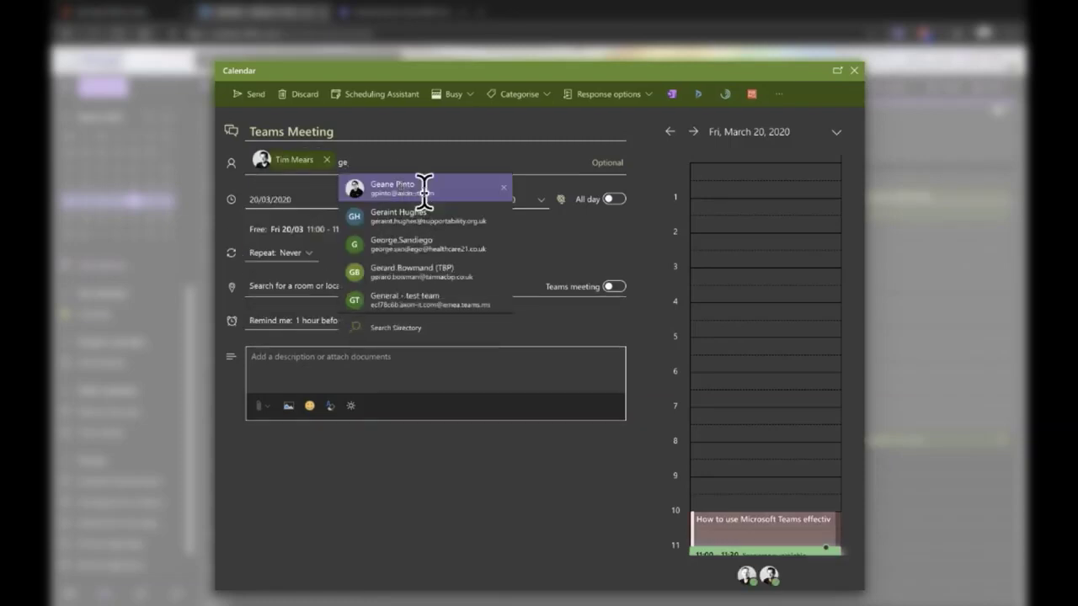
click(413, 190)
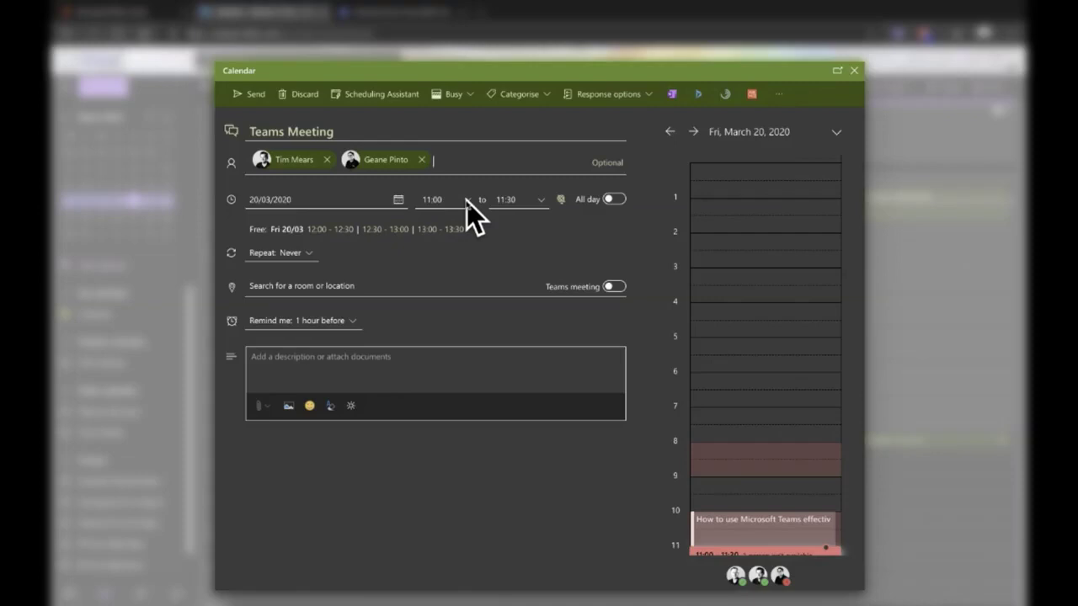
Step: Set the event to start at 14:30 and turn on the Teams meeting toggle
click(466, 201)
click(450, 295)
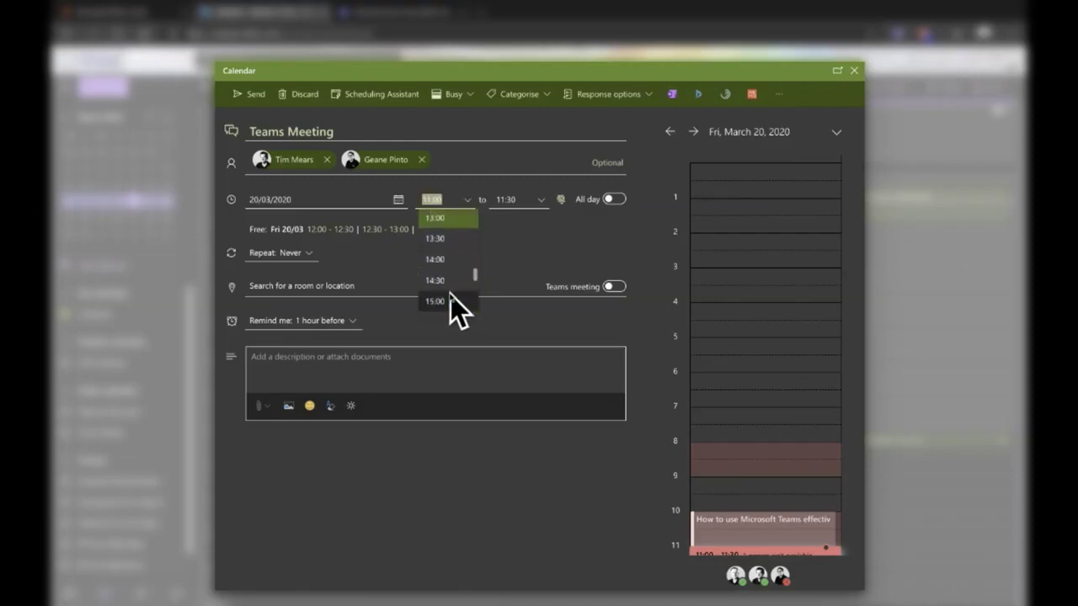
click(450, 286)
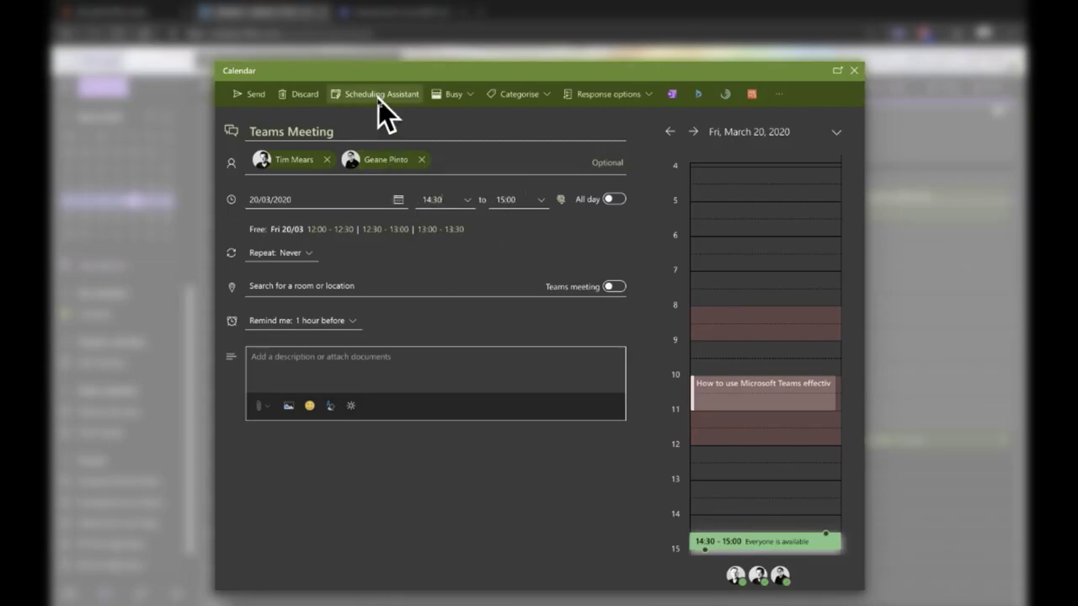
click(616, 288)
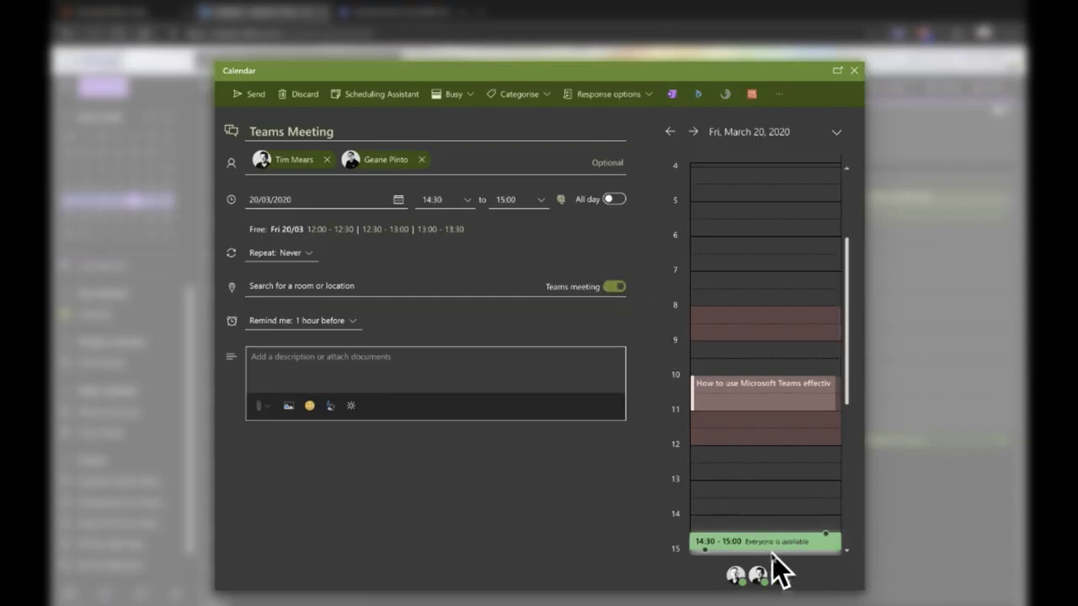
click(251, 97)
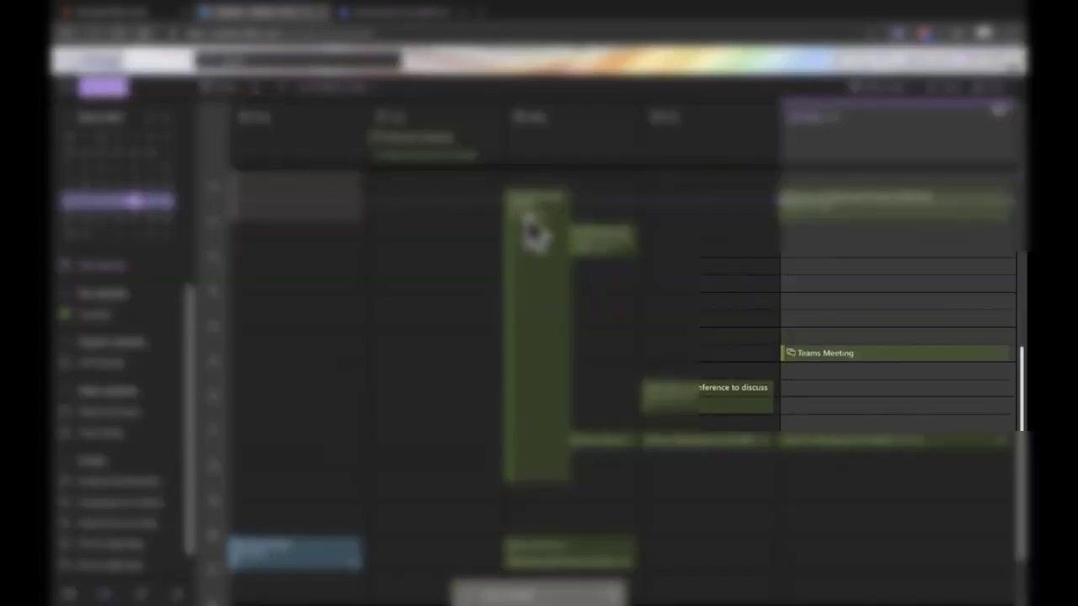
click(865, 354)
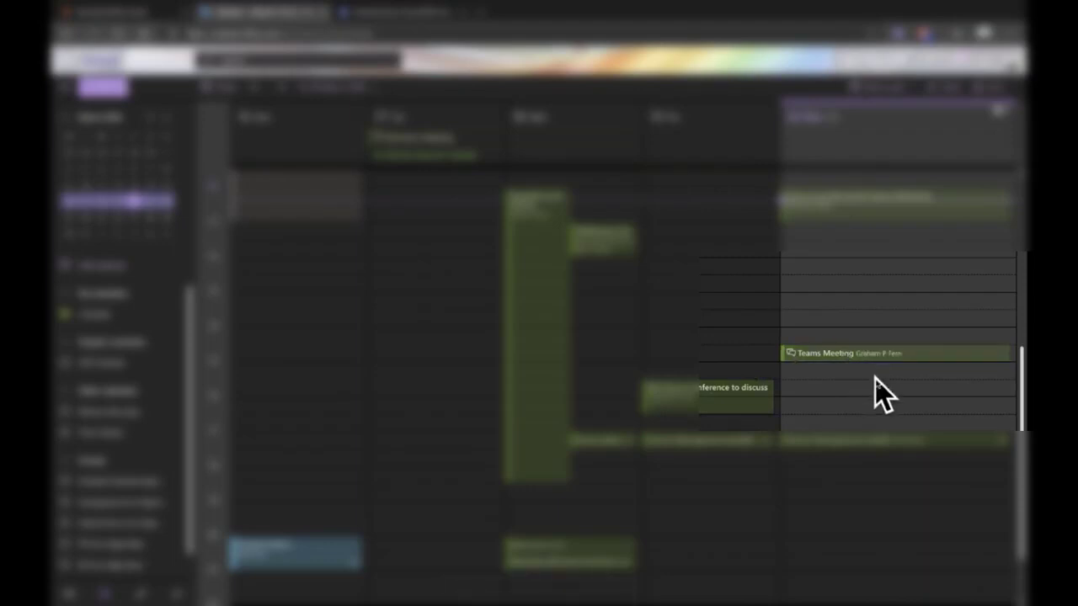
double_click(849, 351)
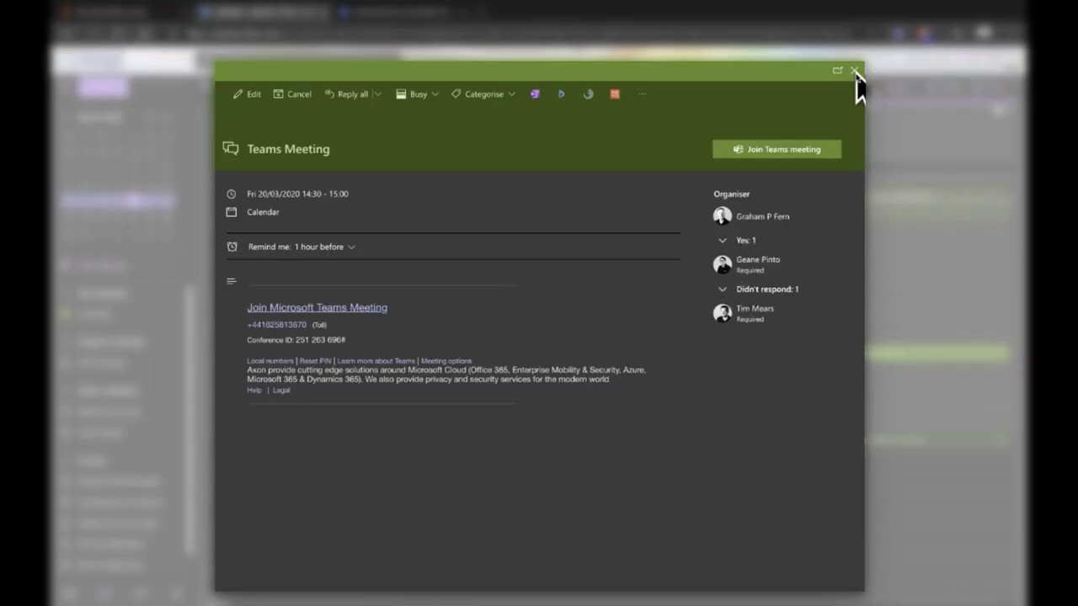
mouse_move(759, 264)
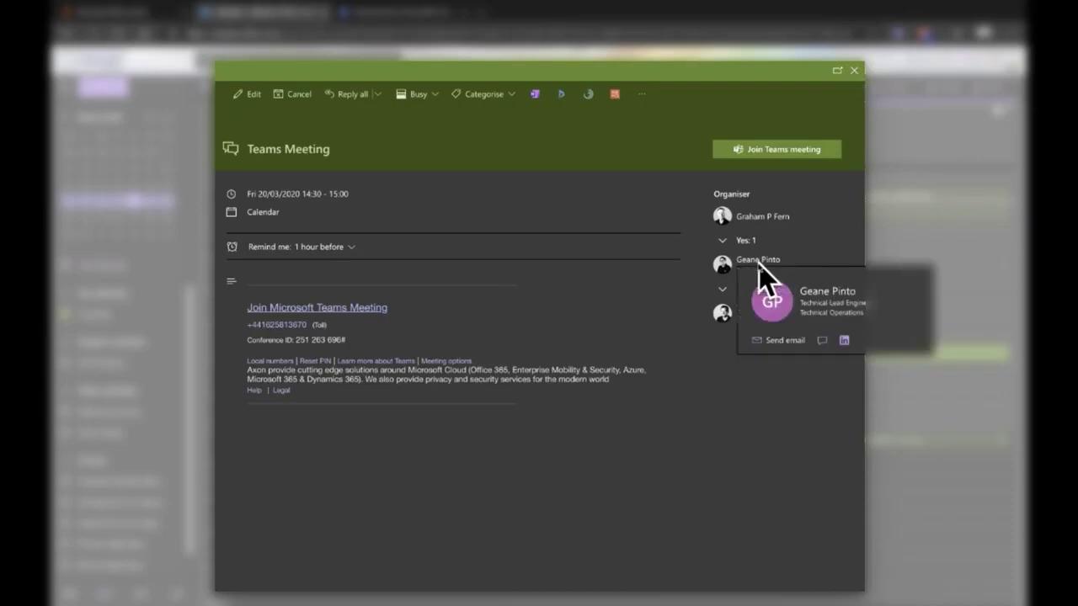
click(855, 72)
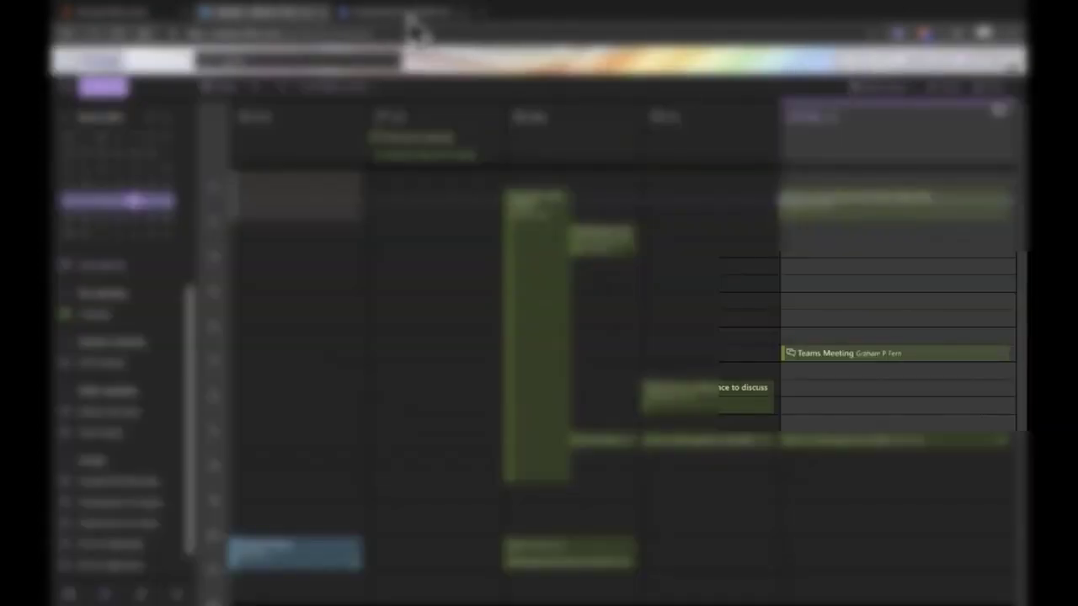
Step: In the Teams calendar, choose Schedule meeting from the New meeting dropdown
click(407, 14)
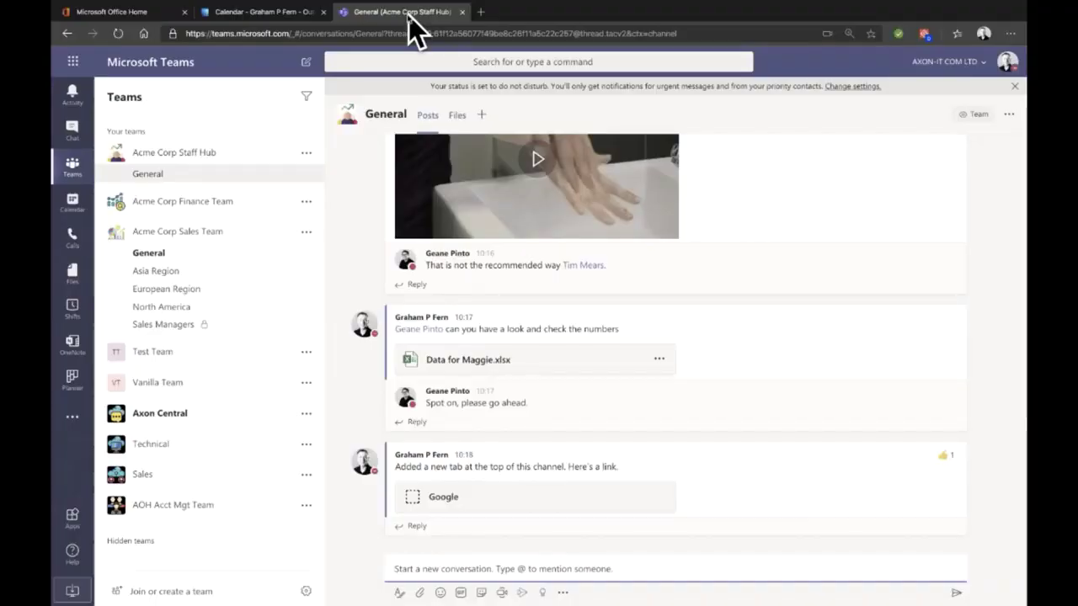
click(65, 206)
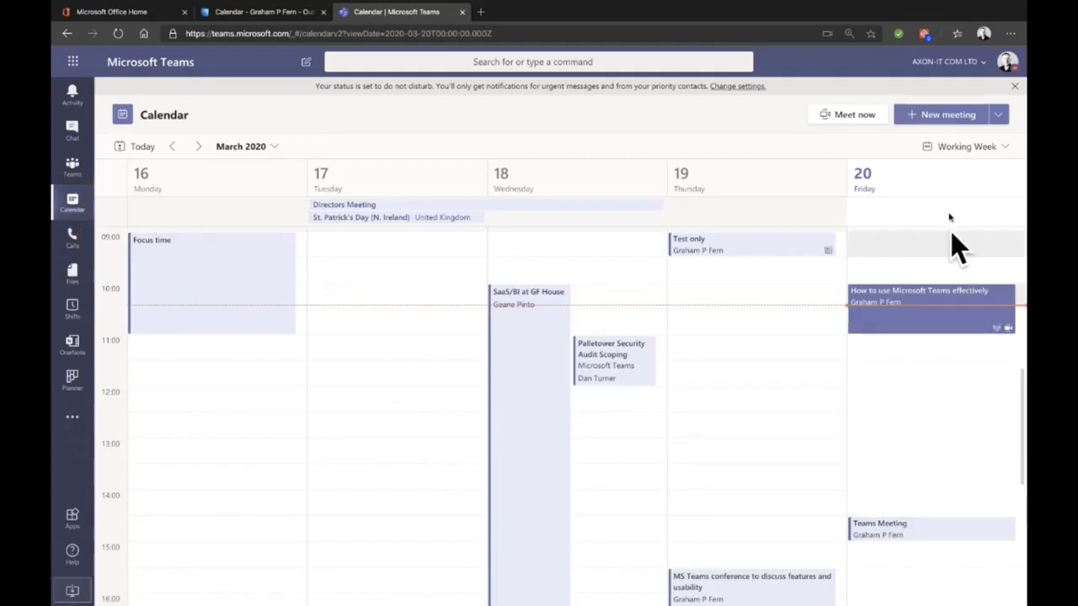
click(998, 120)
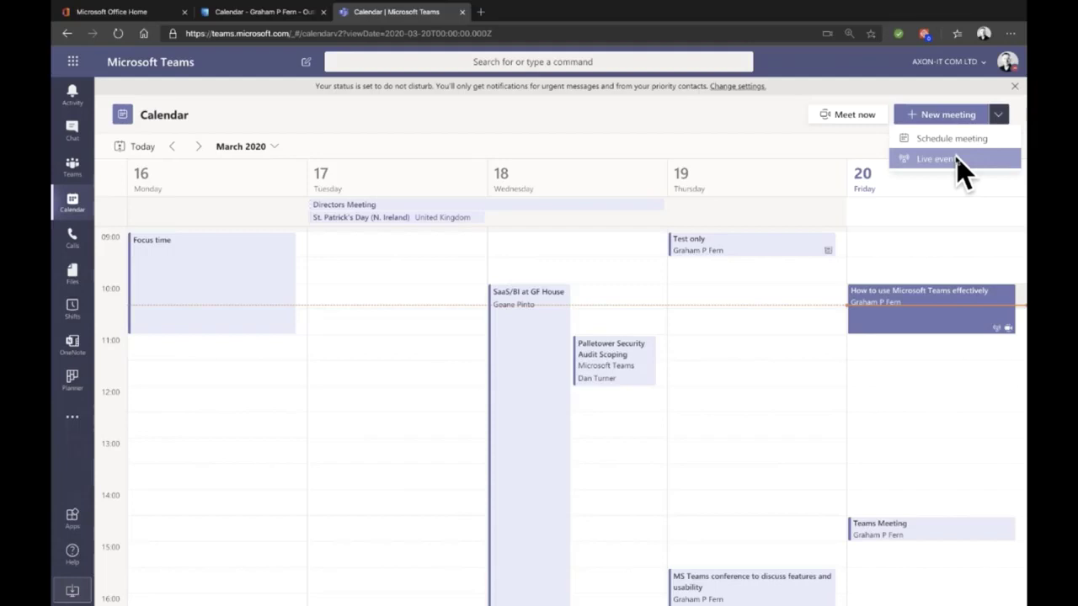
click(965, 139)
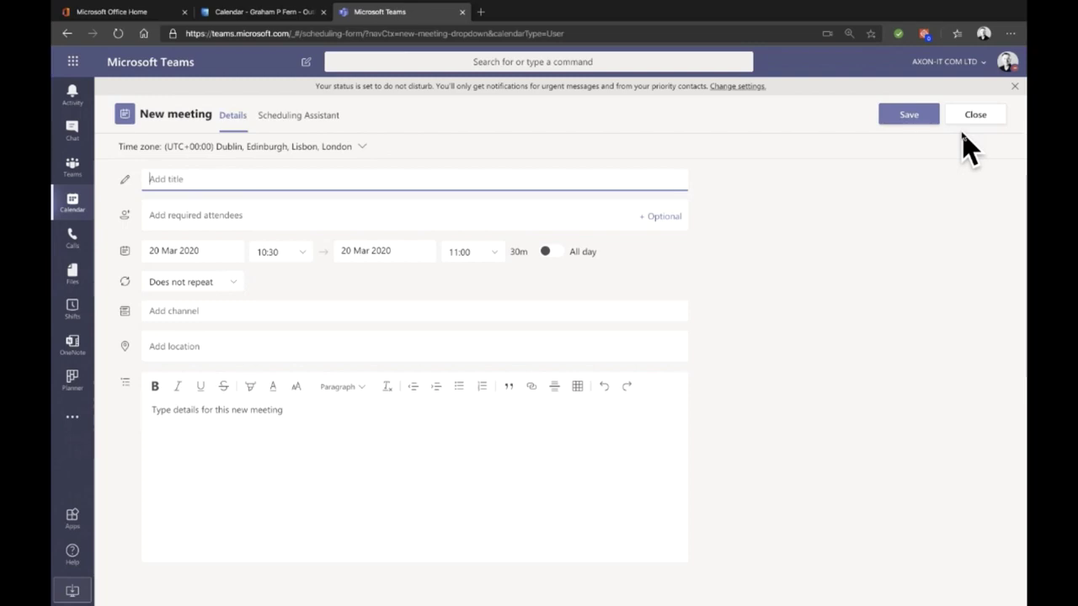
Step: Title the meeting 'Team Meeting 2', add two required attendees, and start it at 12:00
text(Team Meeting 2)
click(537, 216)
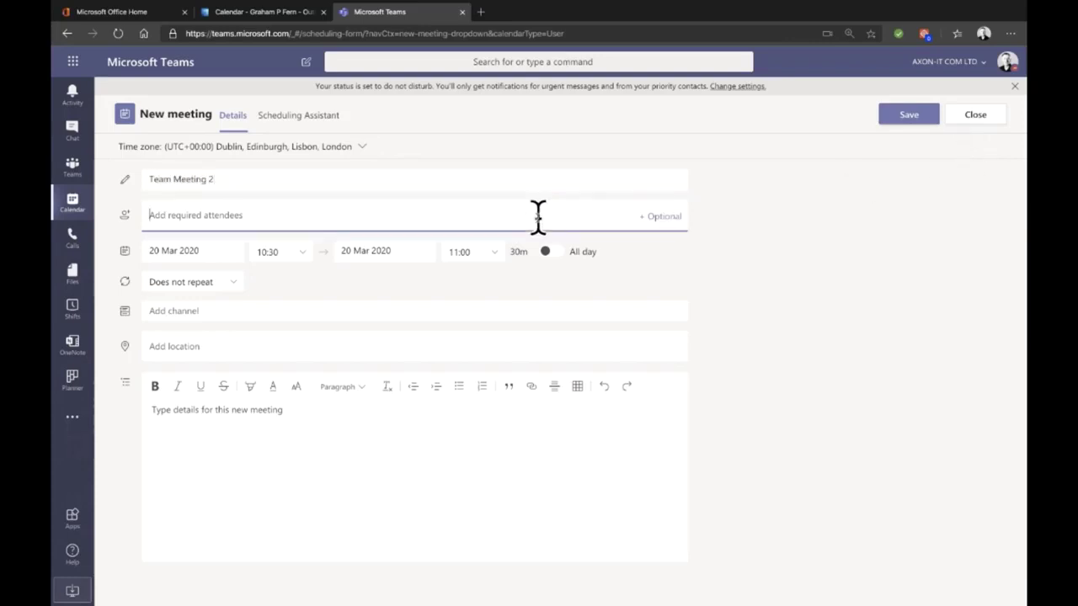
text(tim)
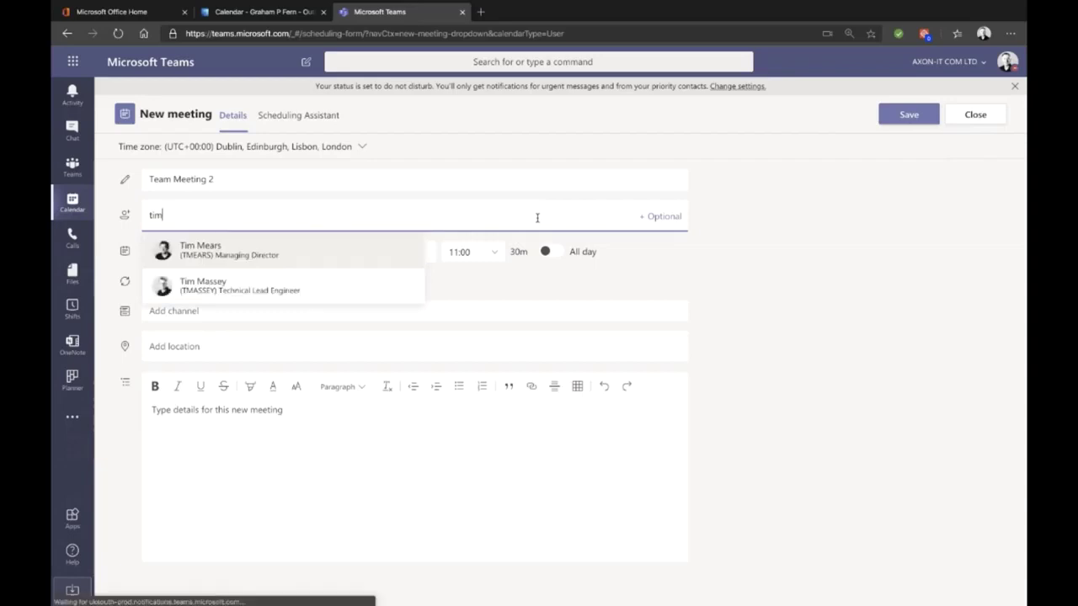
key(Return)
text(gea)
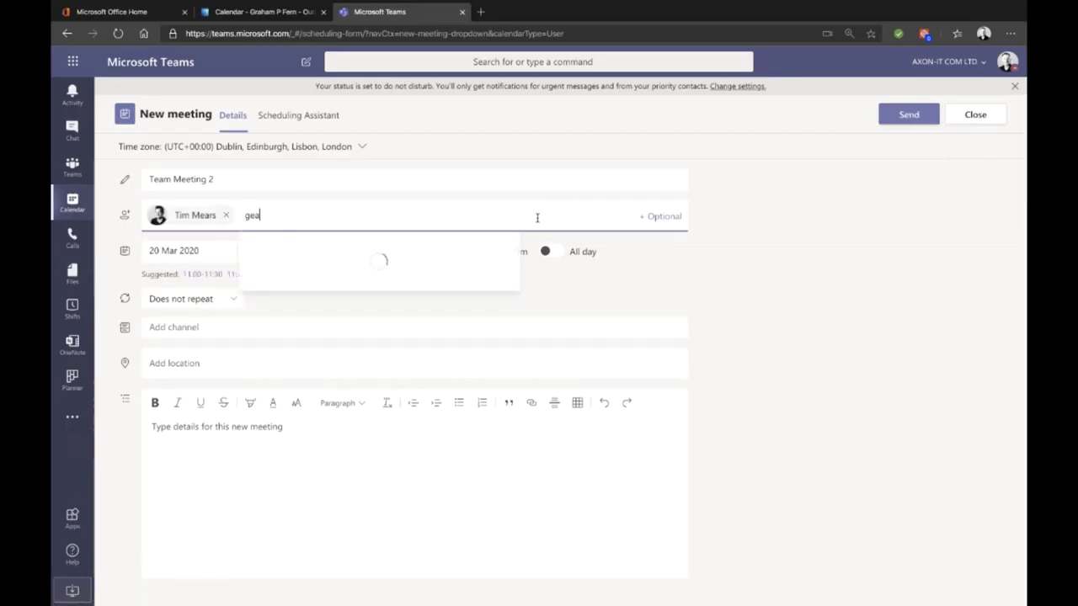
text(n)
key(Return)
click(303, 252)
scroll(278, 358, down, 2)
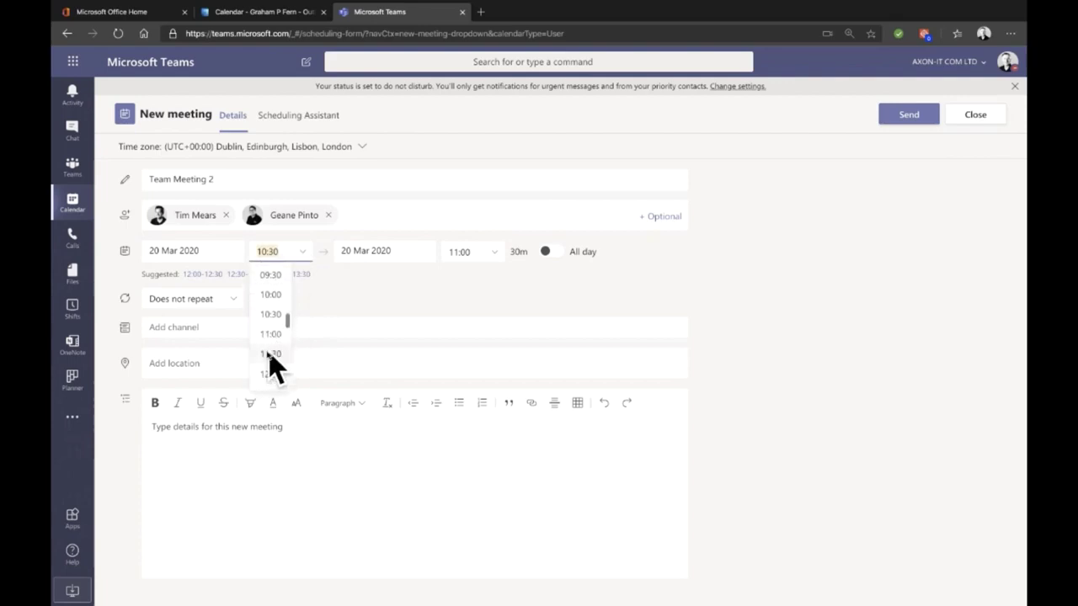
click(271, 376)
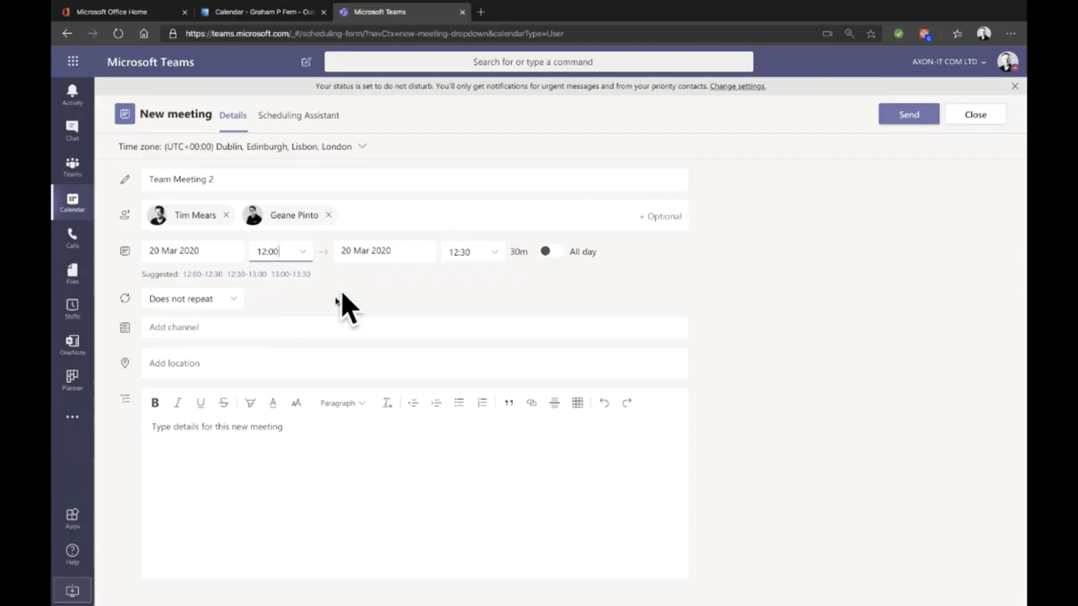
Step: Link Team Meeting 2 to Acme Corp Finance Team's General channel and send the invitation
click(218, 328)
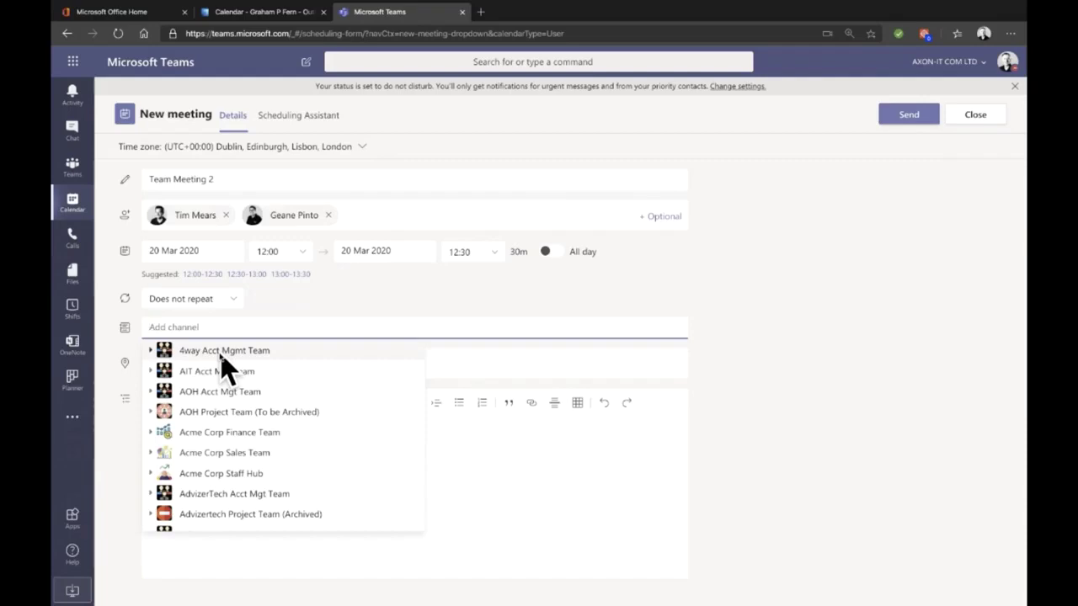
click(768, 330)
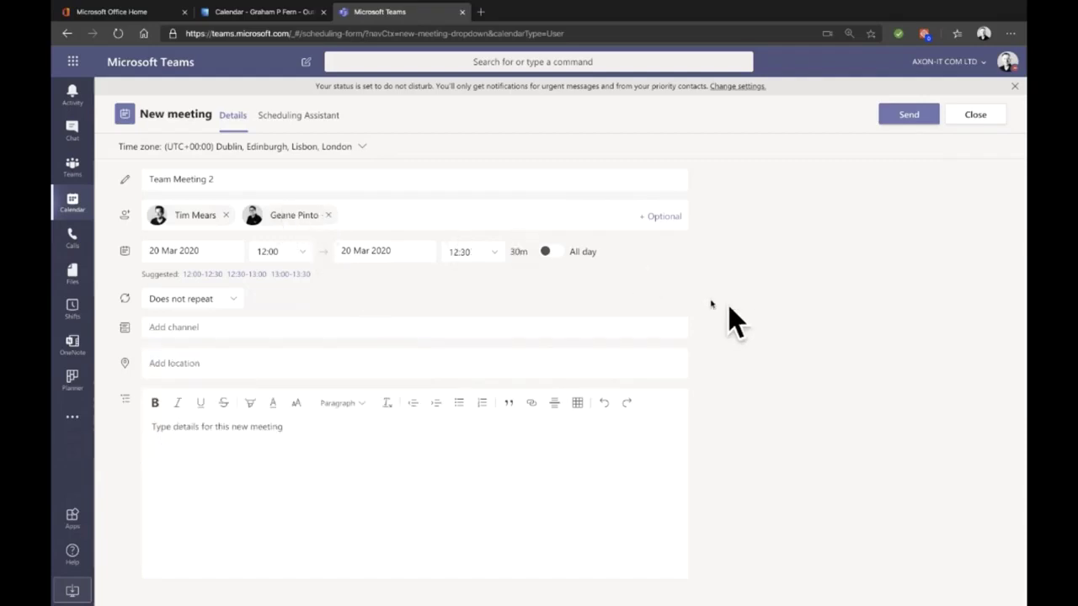
click(264, 426)
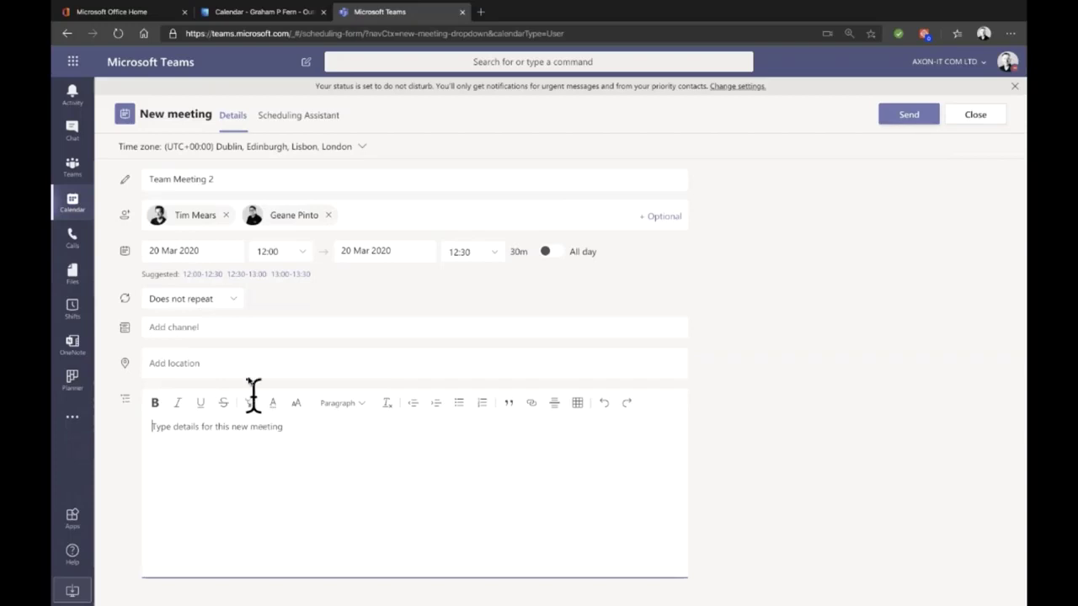
click(237, 326)
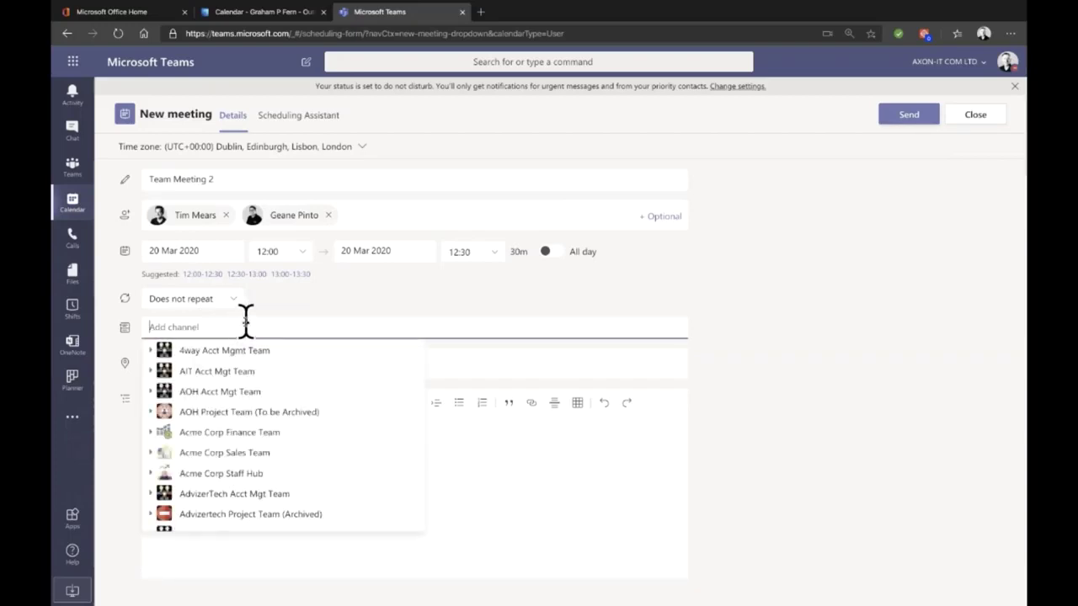
text(acme)
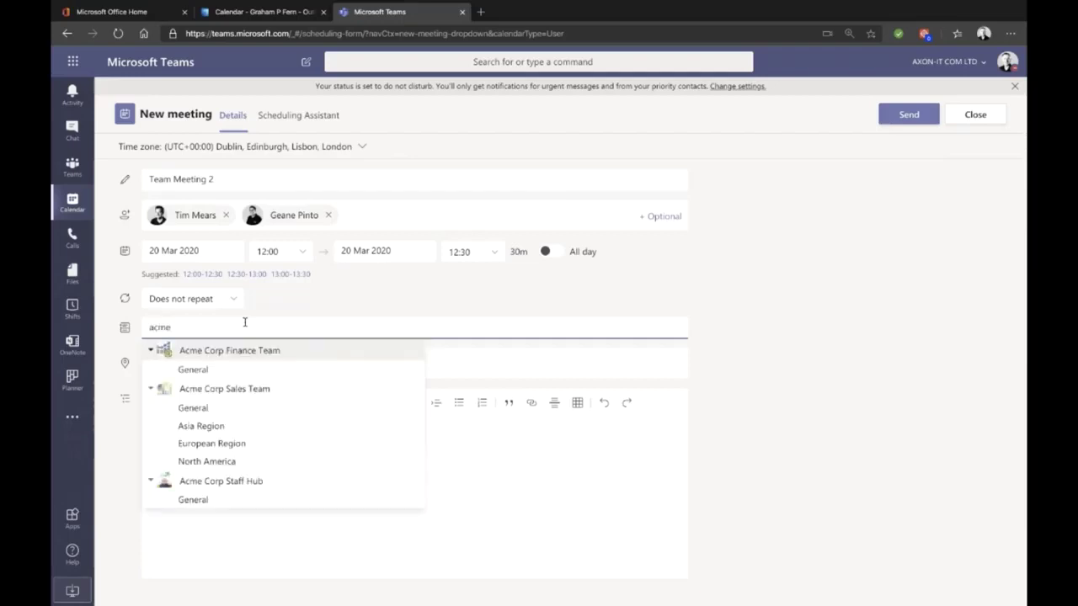
click(225, 368)
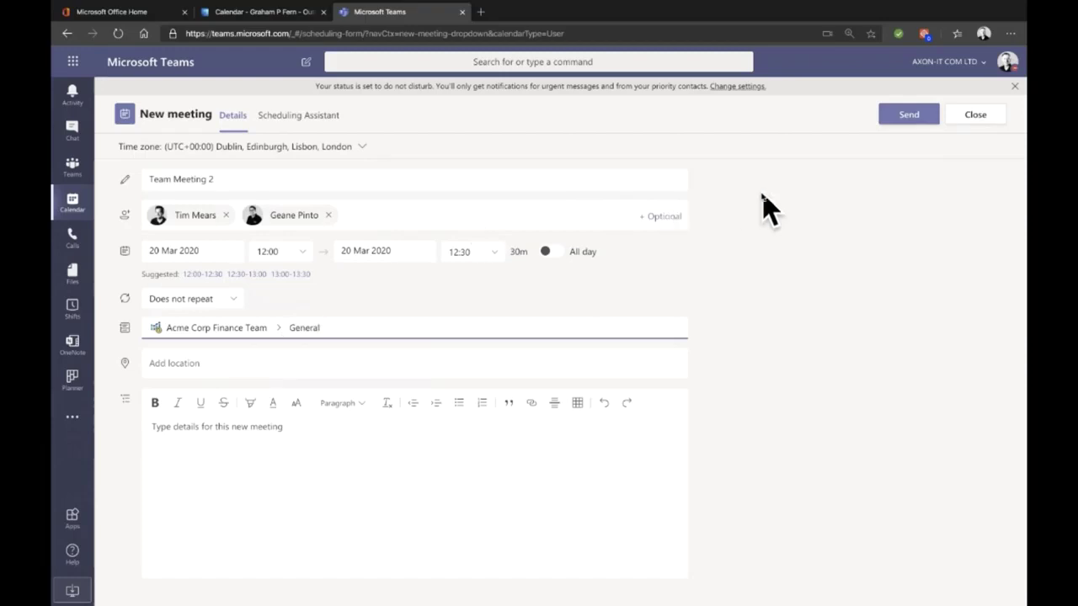
click(911, 112)
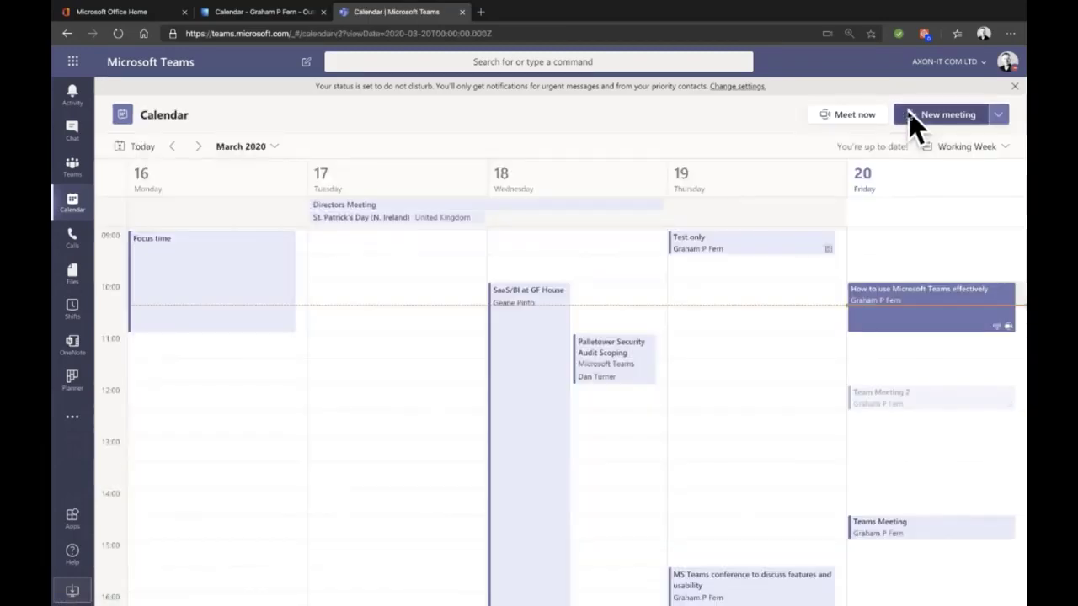
Step: Open the Acme Corp Finance Team General channel to view the Team Meeting 2 post
click(74, 164)
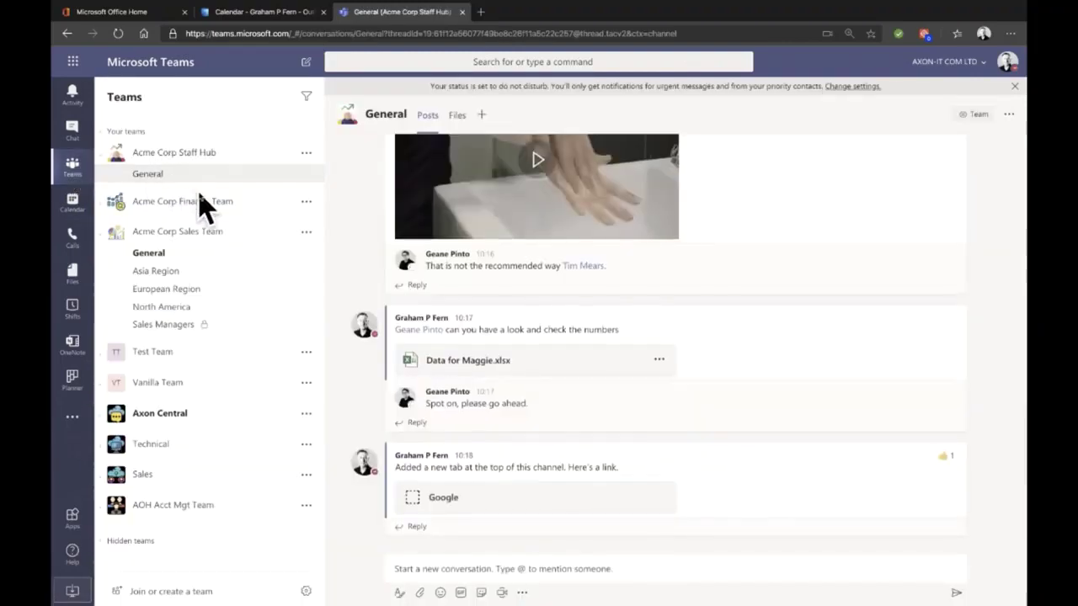
click(182, 205)
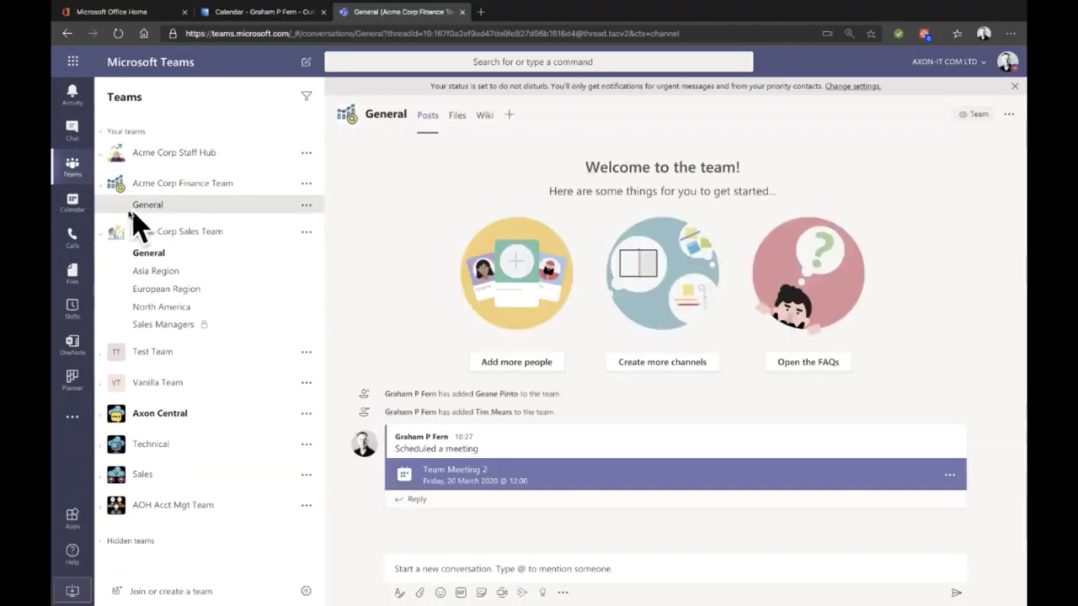
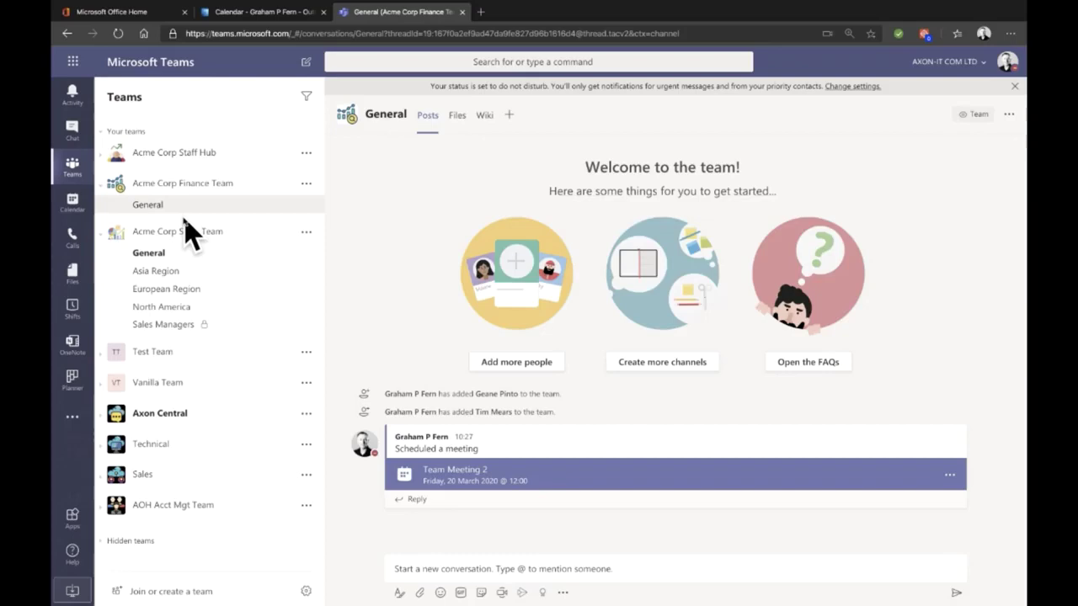
Step: Check a colleague's chat, then turn off Giphy and stickers for Acme Corp Finance Team
click(74, 132)
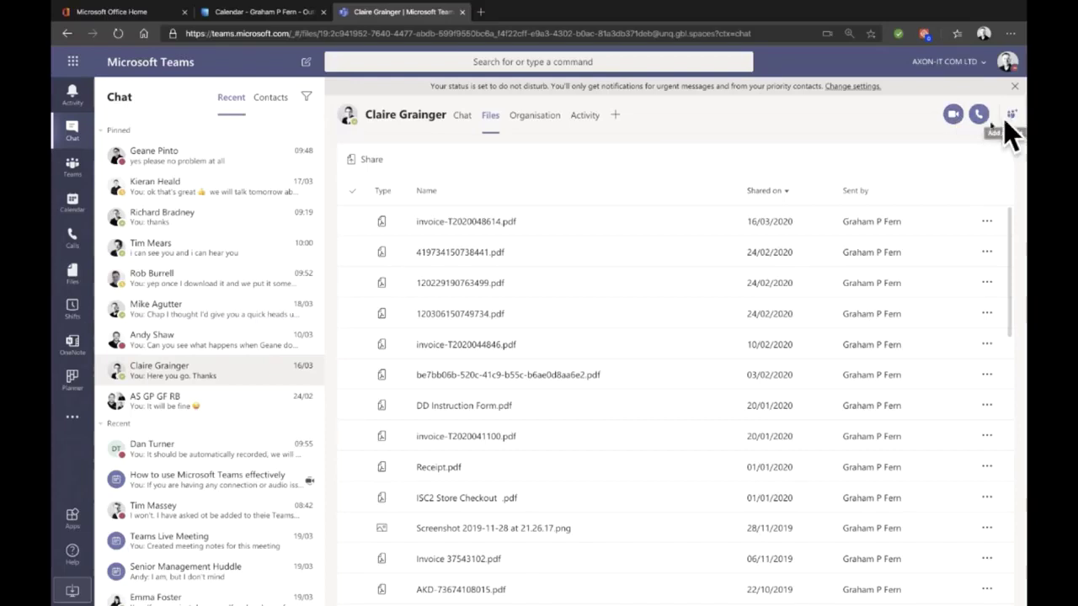
click(74, 171)
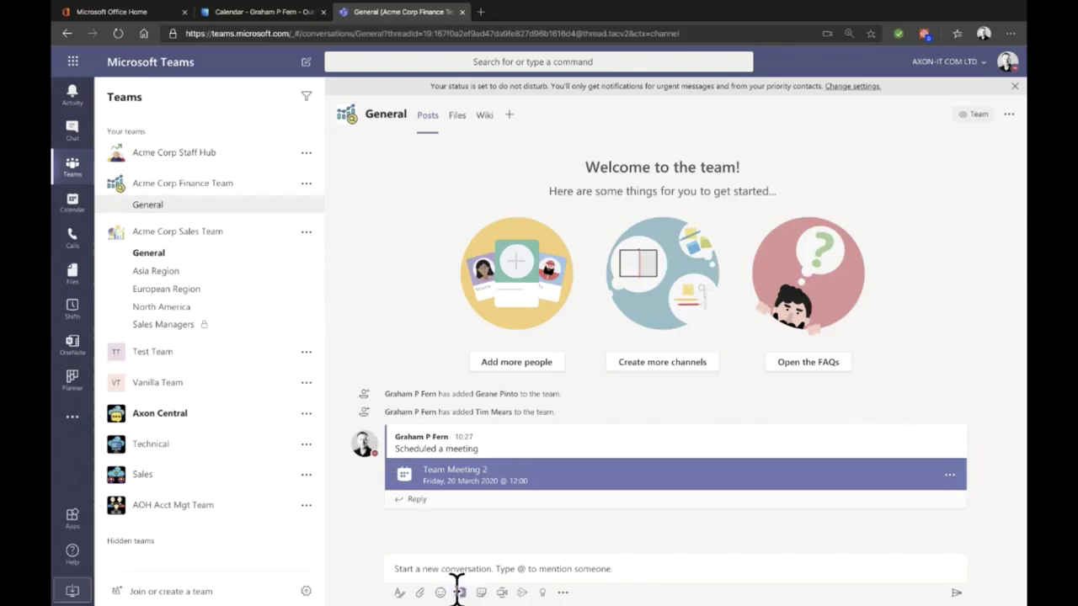
click(306, 187)
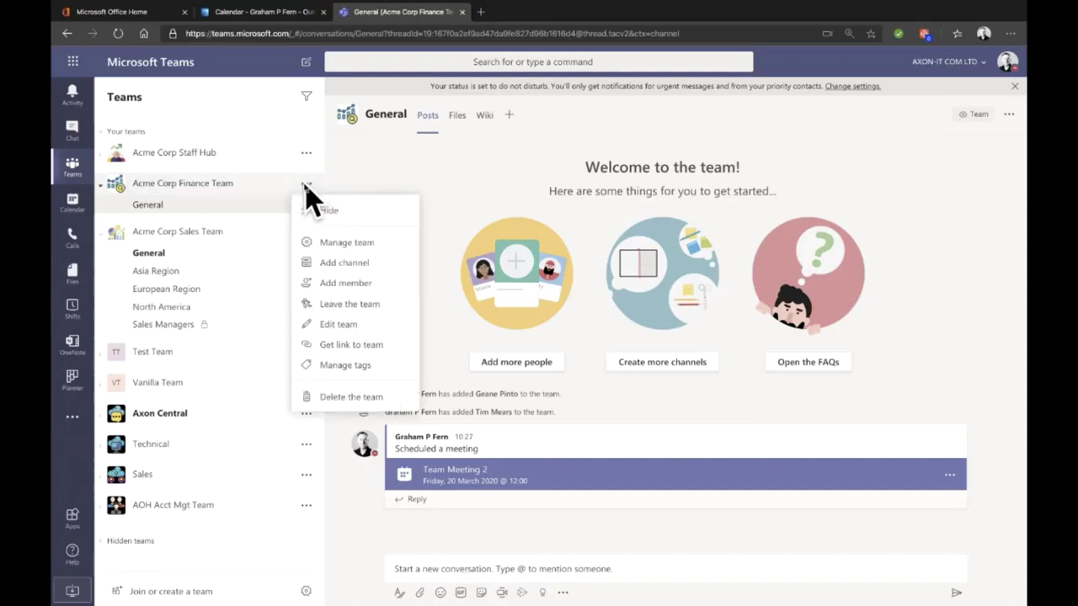
click(342, 243)
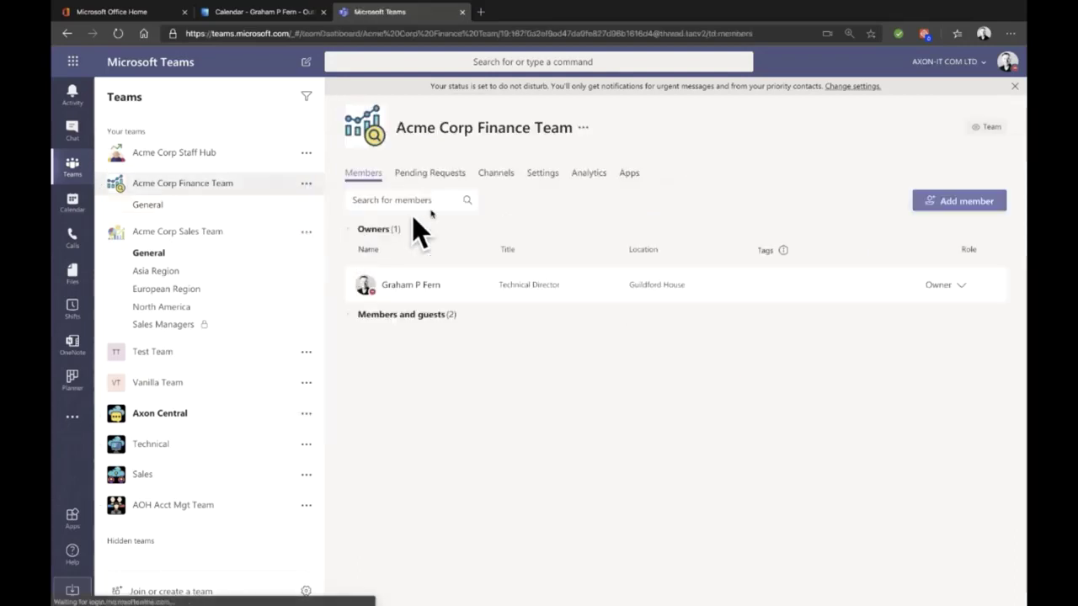
click(539, 175)
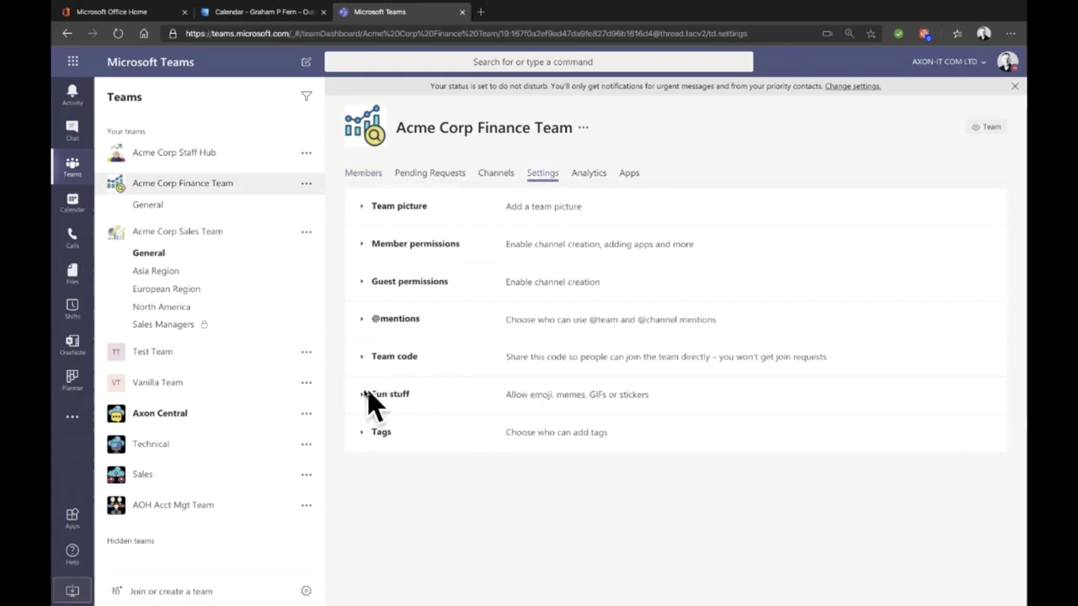
click(381, 395)
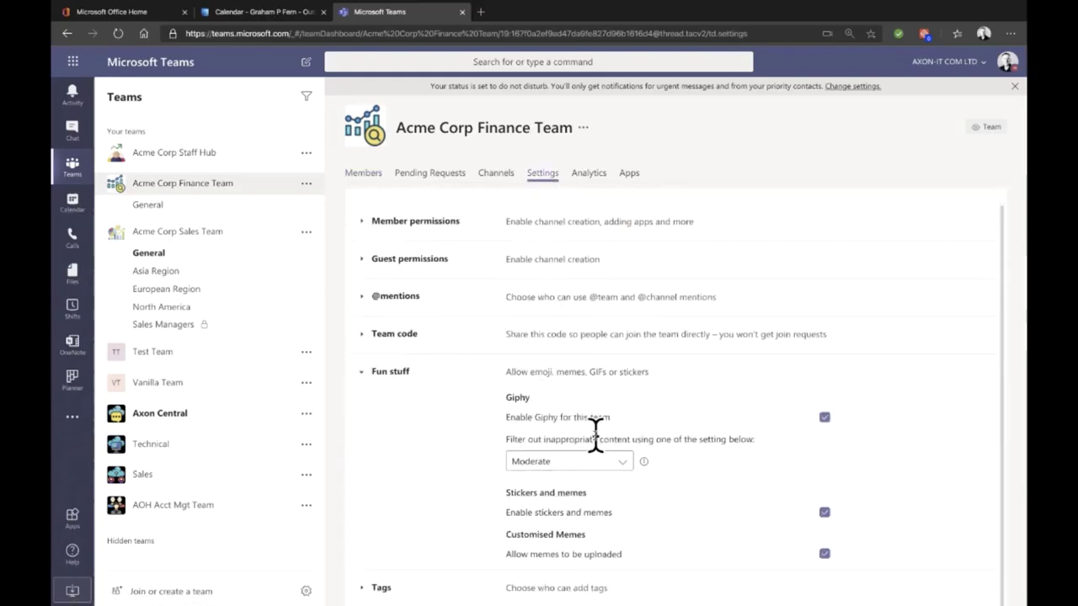
click(824, 418)
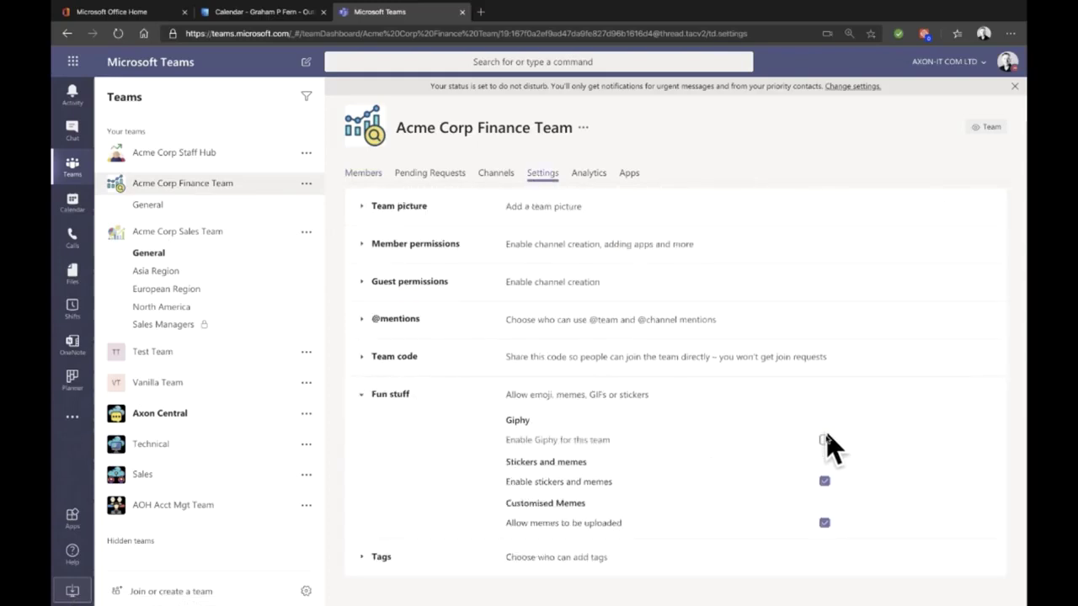
click(824, 482)
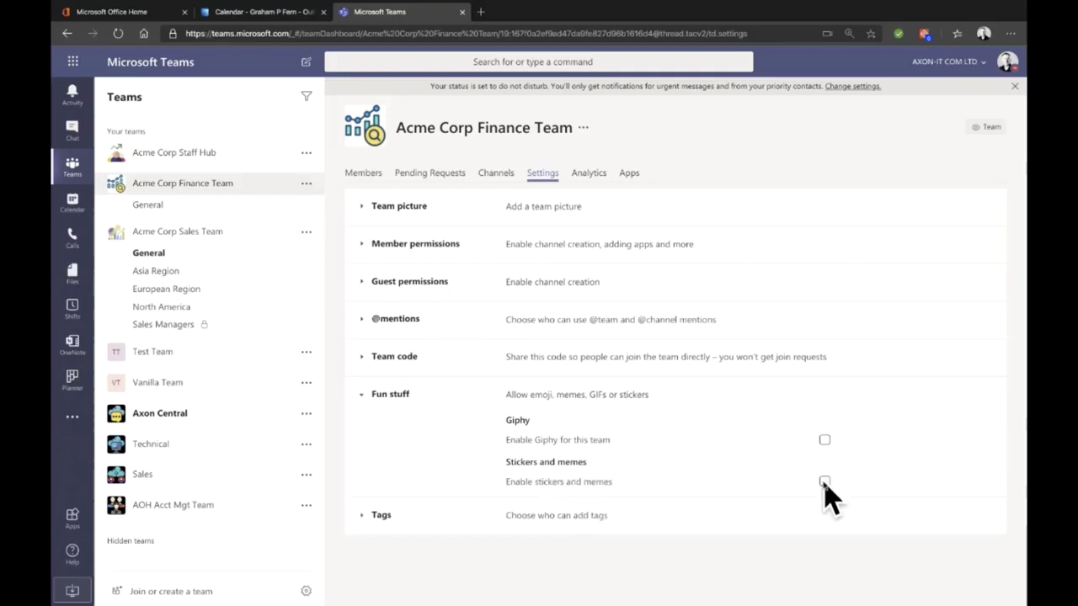
Step: Stop members managing channels, apps, custom apps, tabs and connectors in Member permissions
click(363, 244)
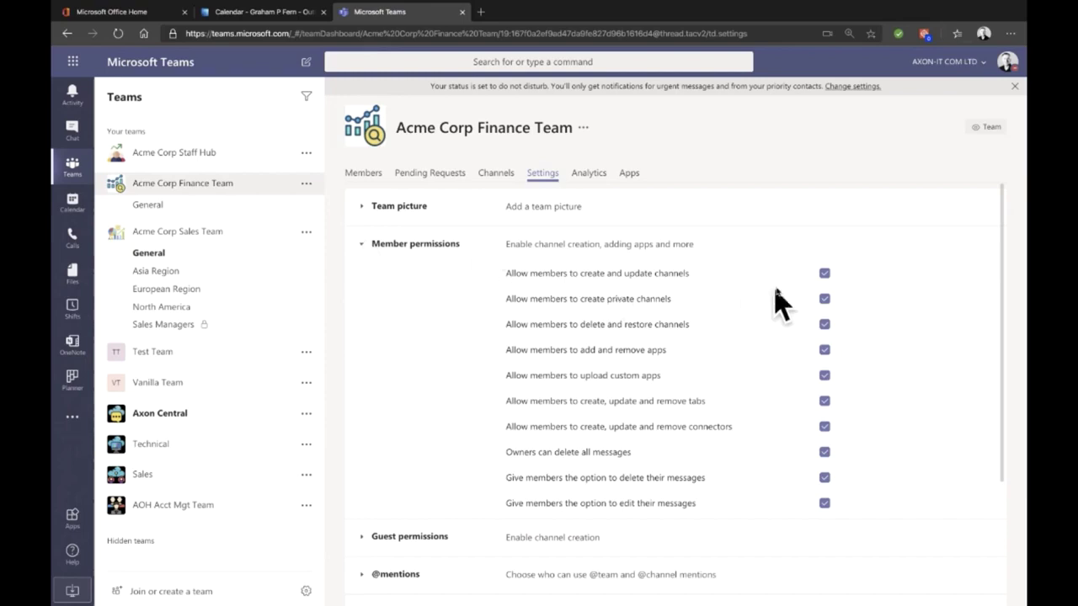
click(825, 273)
click(825, 337)
click(825, 363)
click(825, 388)
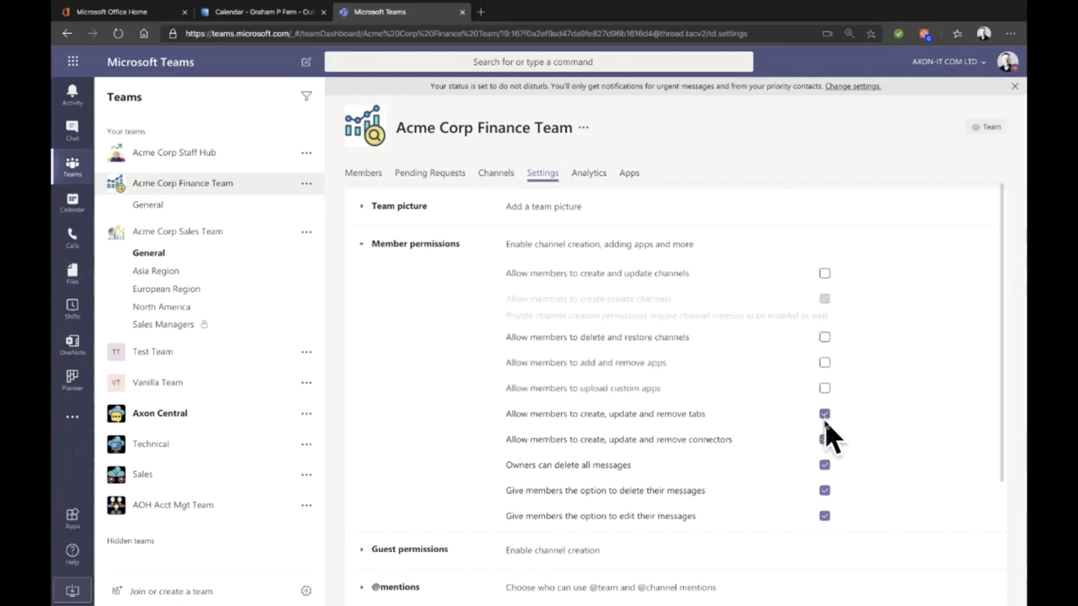
click(825, 417)
click(825, 440)
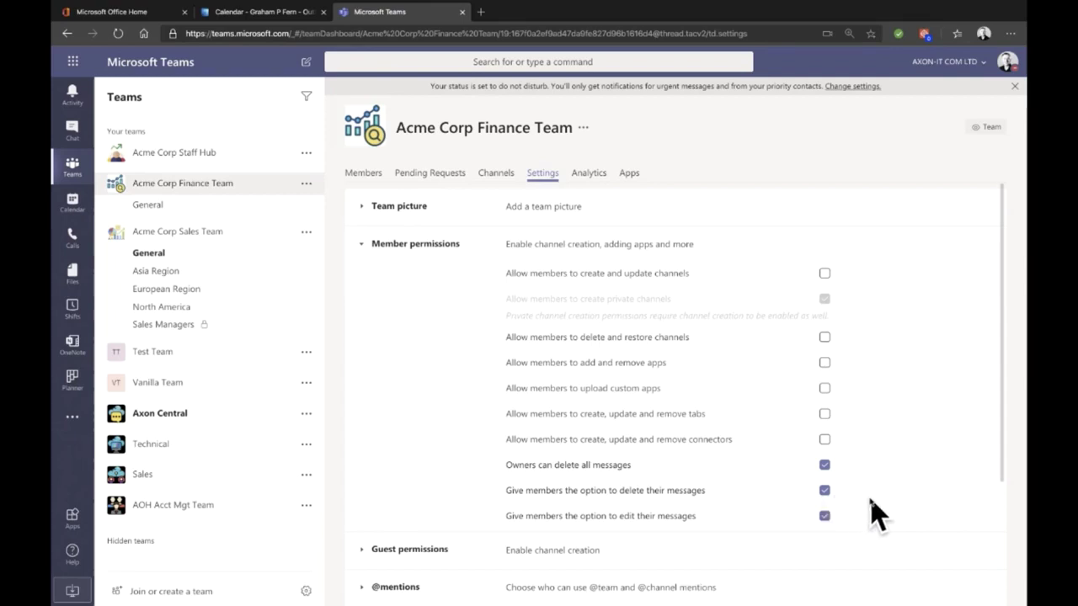
scroll(875, 514, down, 3)
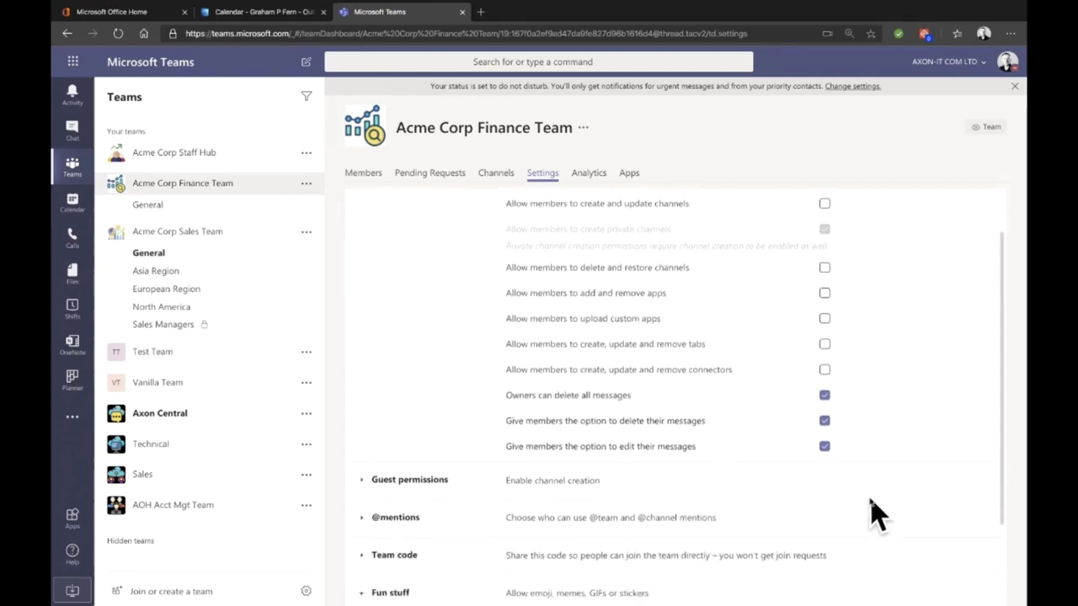
scroll(871, 513, down, 1)
scroll(873, 513, up, 4)
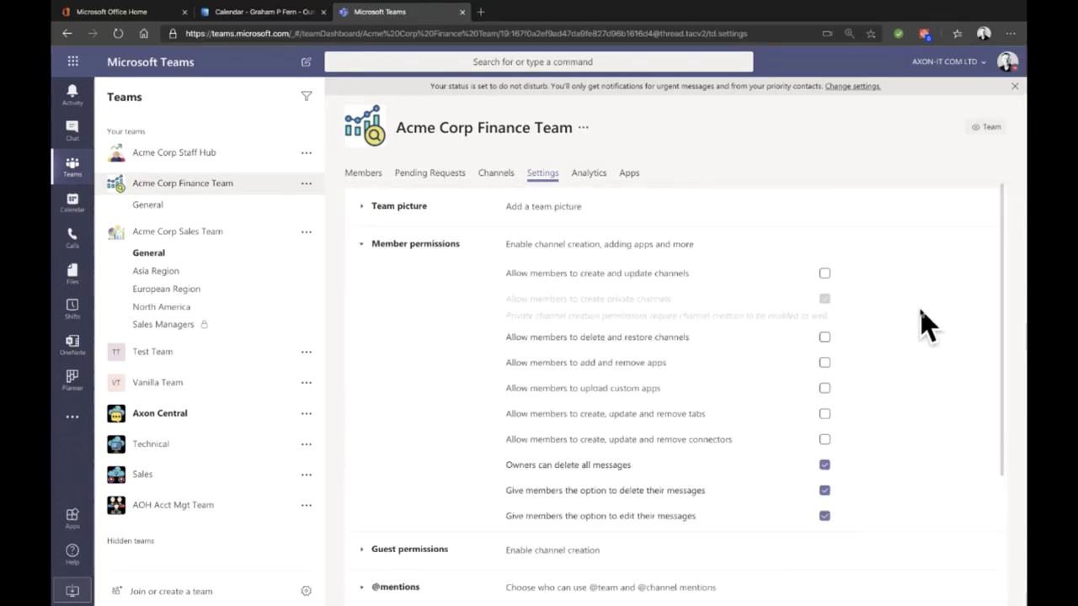
Step: Go back to the Acme Corp Finance Team's General channel from its settings
click(183, 205)
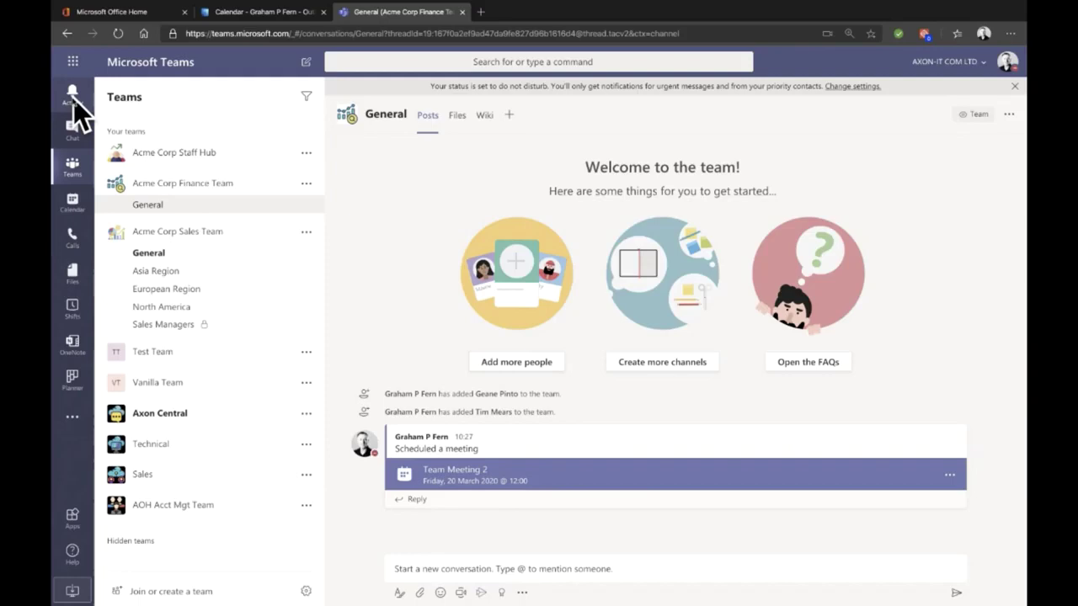
Step: Open the Activity feed, check the Feed and filter-type choices, then close the filter
click(74, 99)
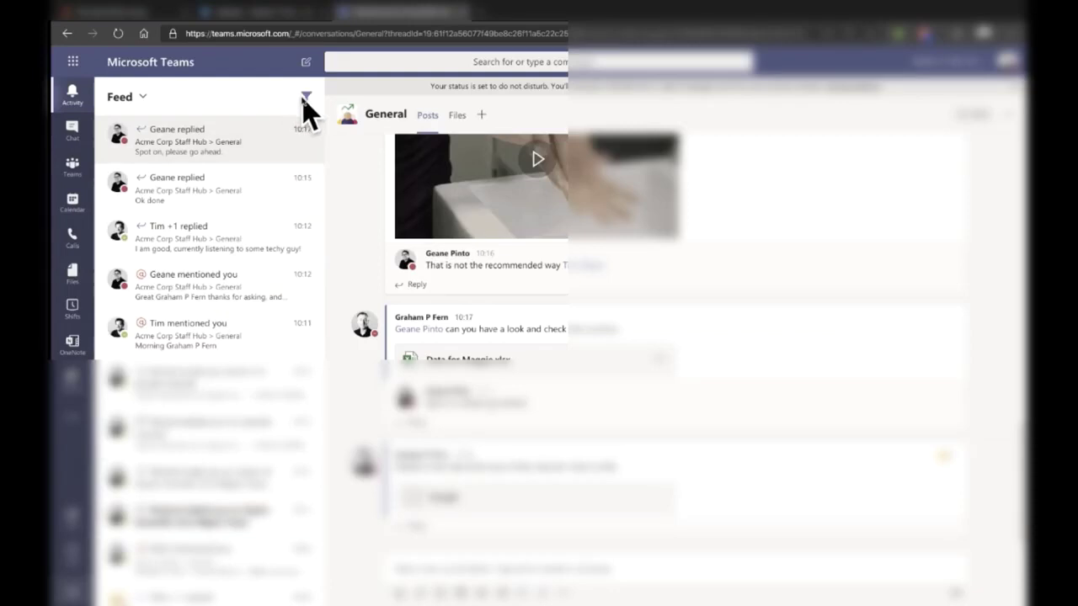
click(144, 97)
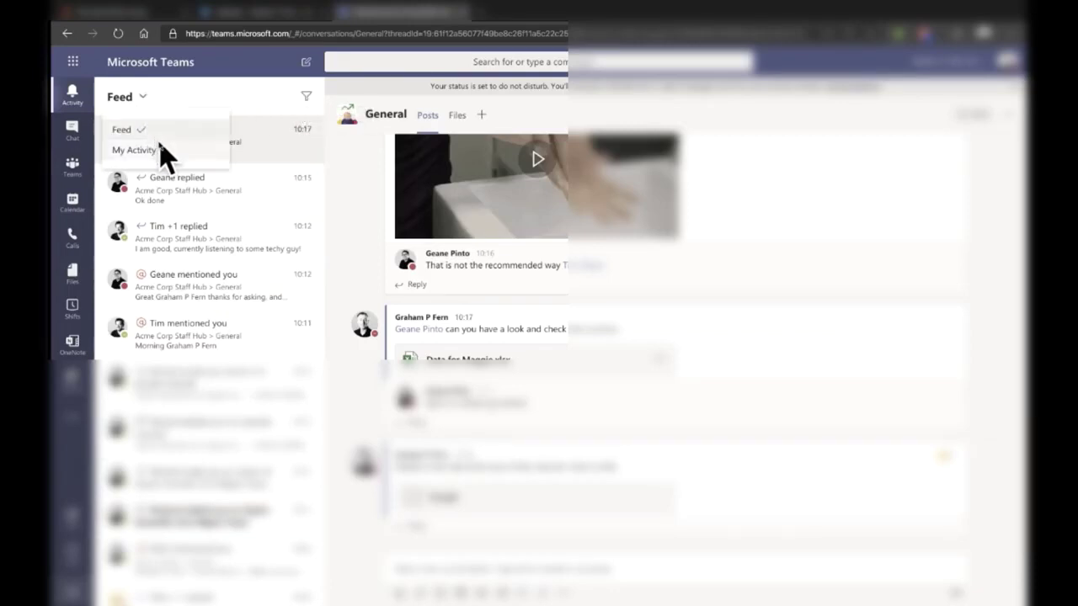
click(307, 99)
click(286, 98)
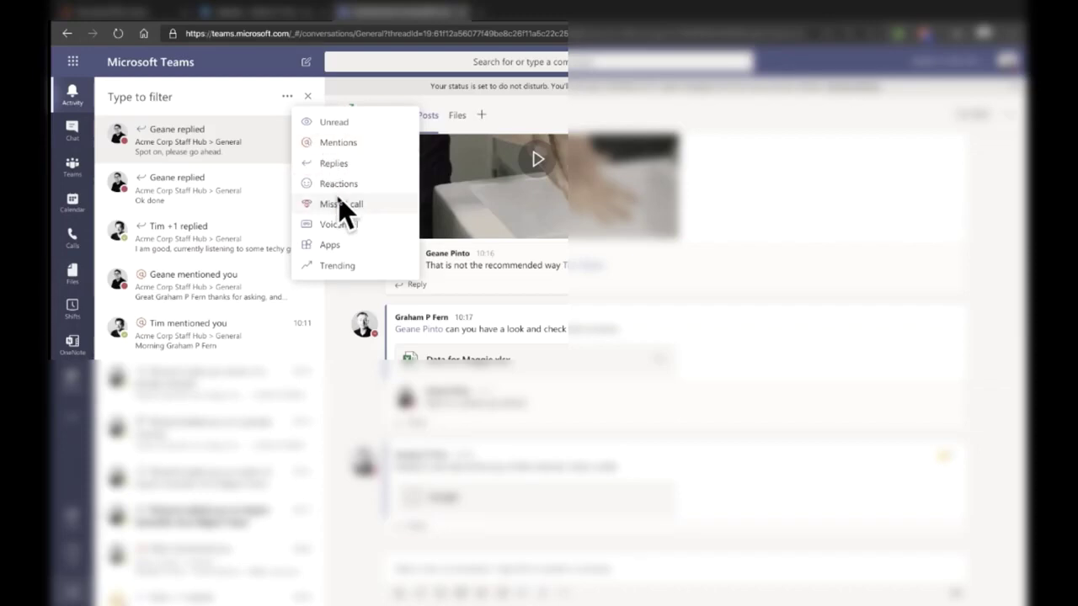
click(310, 99)
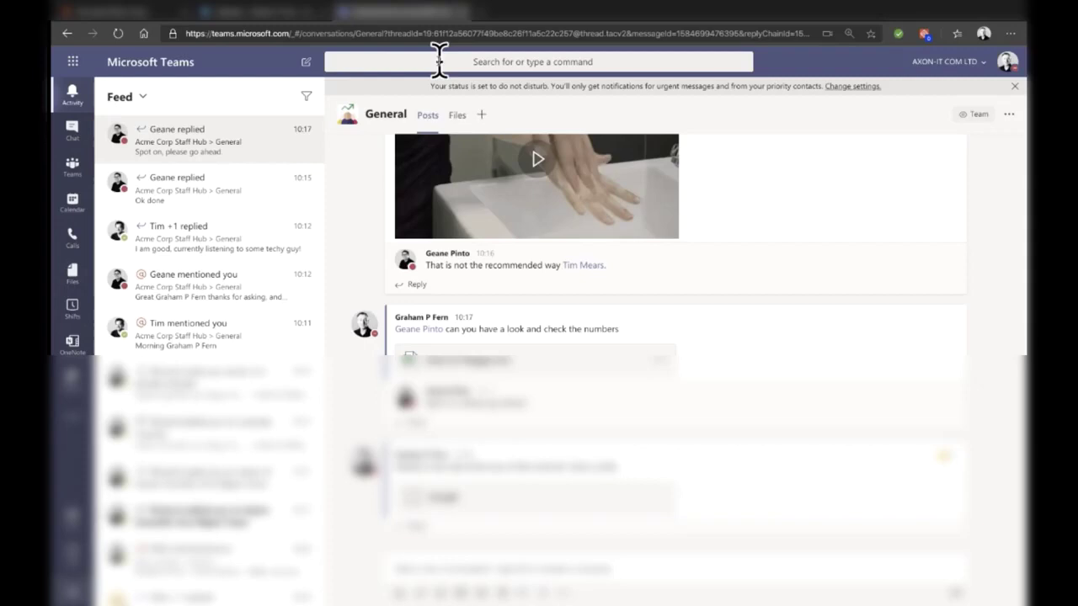
Step: Send a quick 'hi' message to a suggested colleague from the command box
click(439, 60)
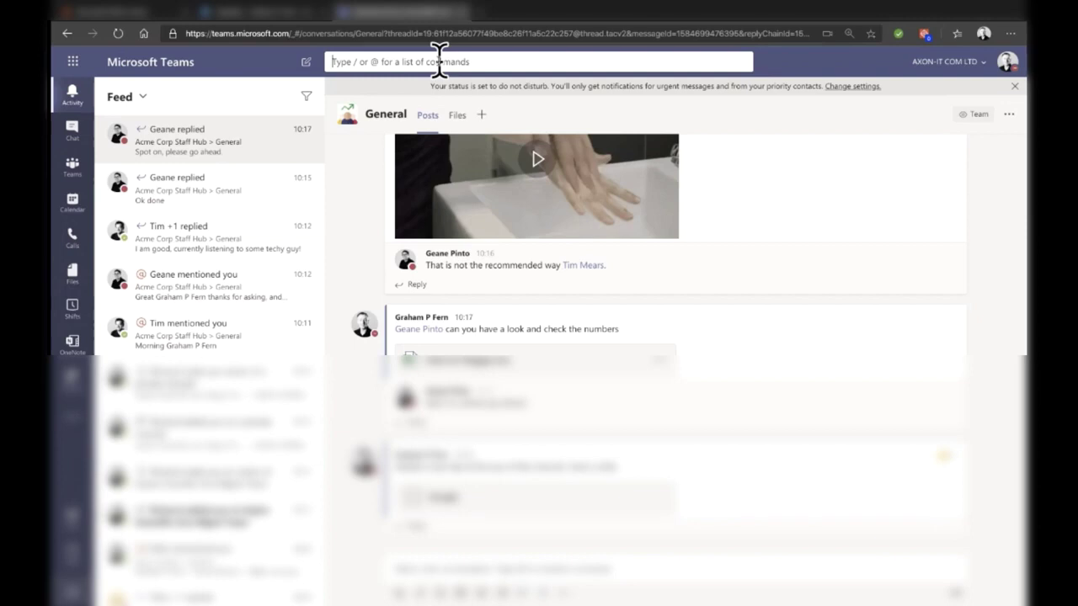
click(438, 59)
text(@)
key(Return)
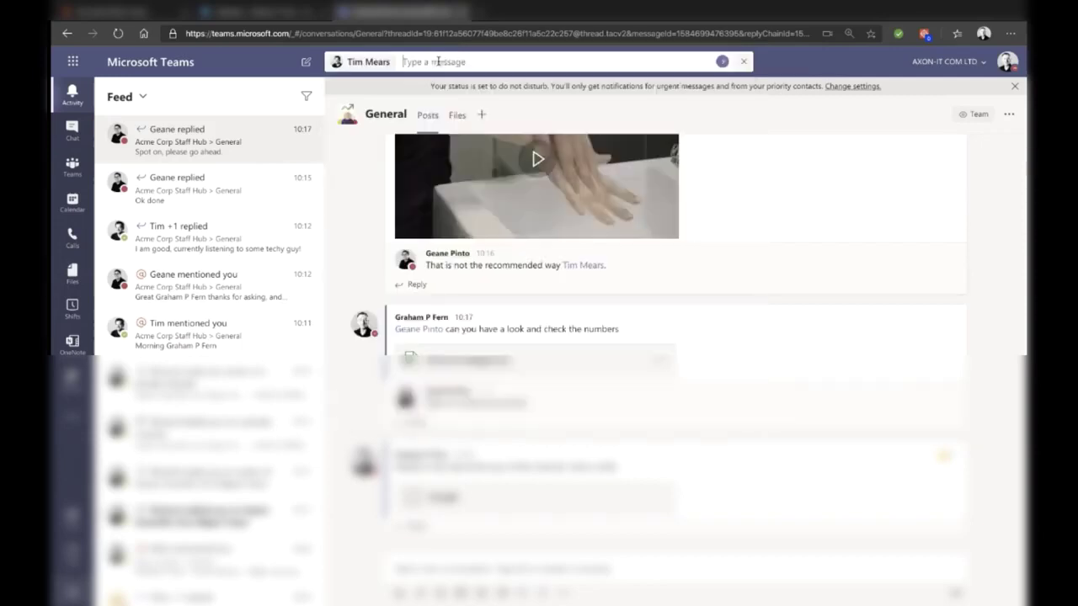
text(hi)
key(Return)
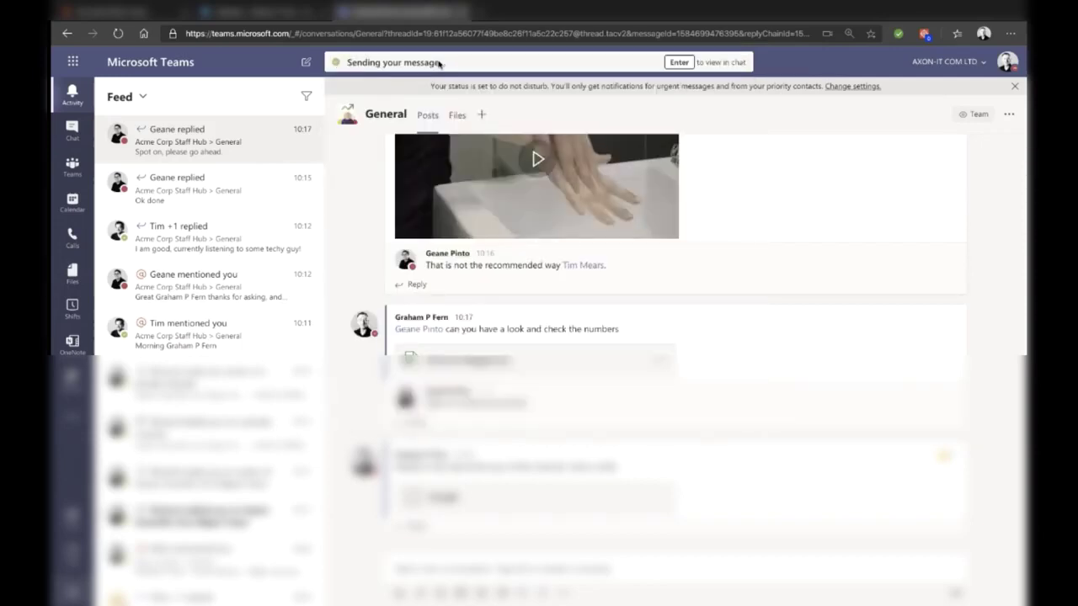
Step: Search for 'invoice' and scroll through the message results
click(498, 55)
text(invoice)
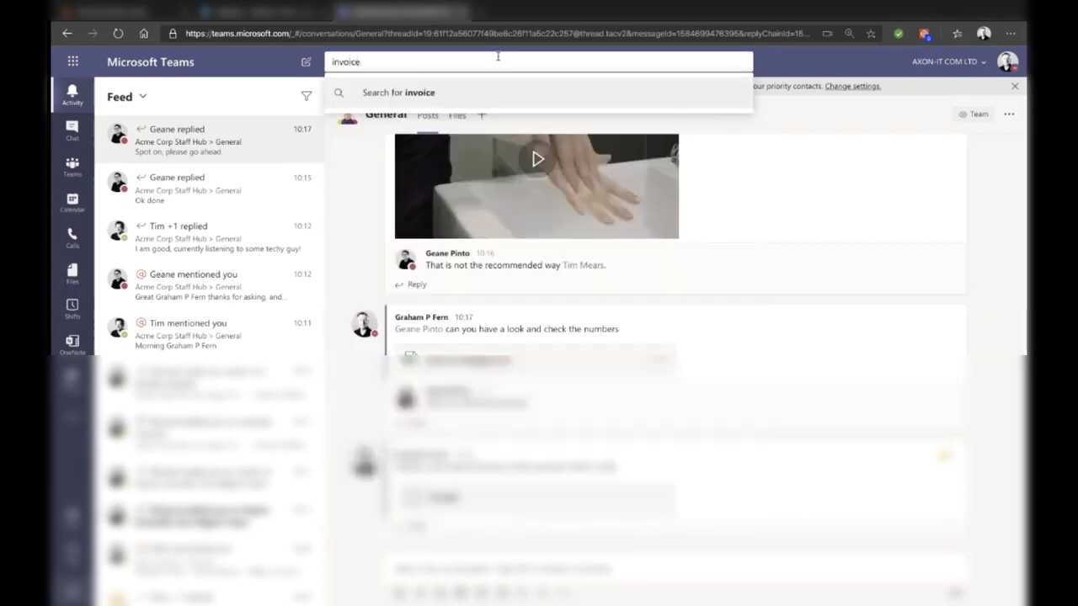
key(Return)
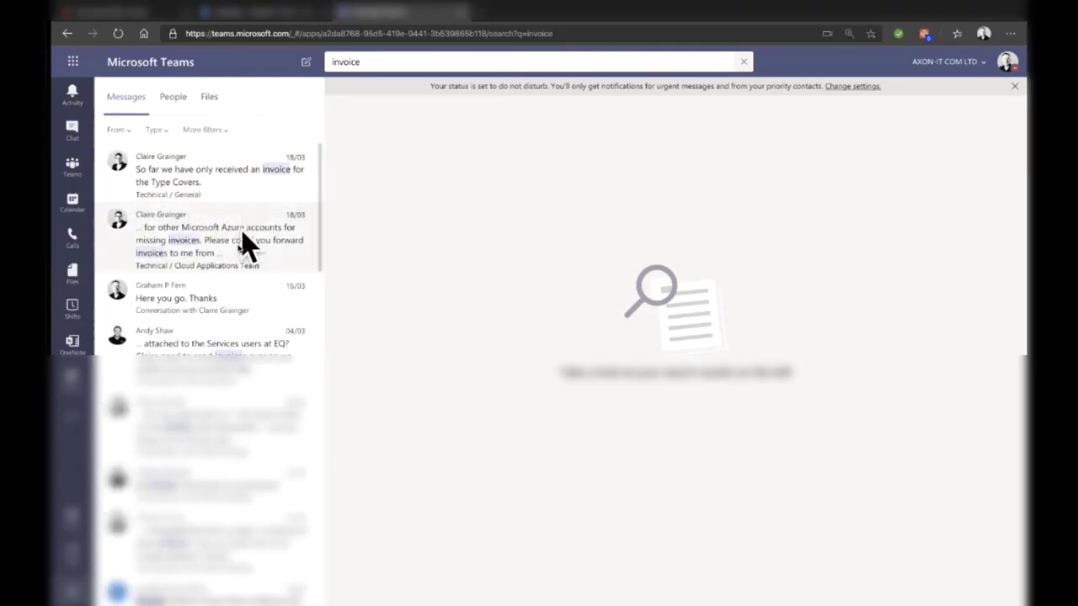
scroll(222, 305, down, 2)
scroll(222, 303, down, 5)
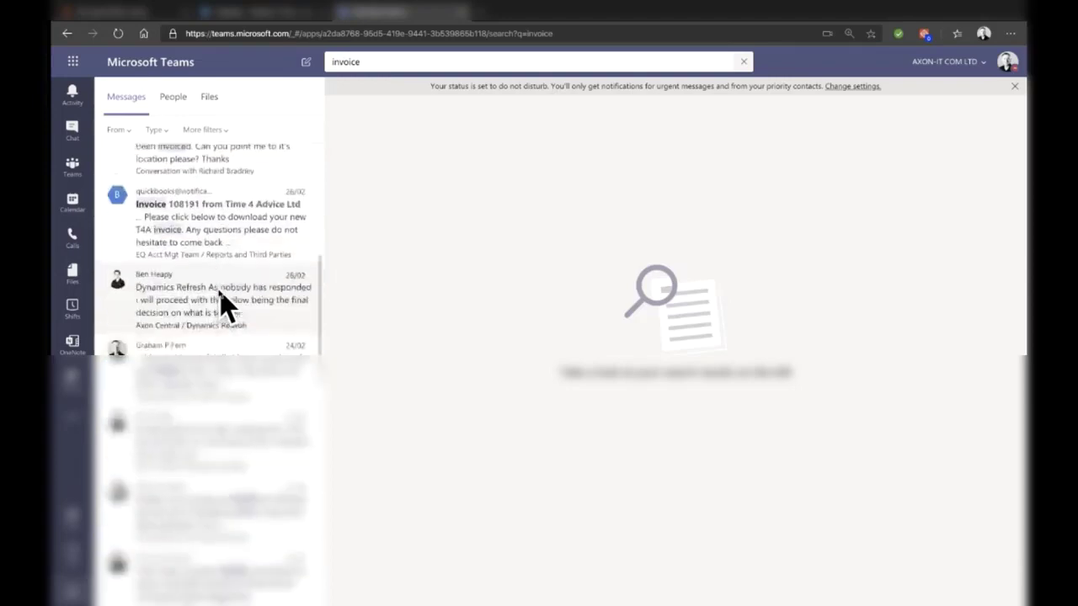
scroll(221, 305, down, 2)
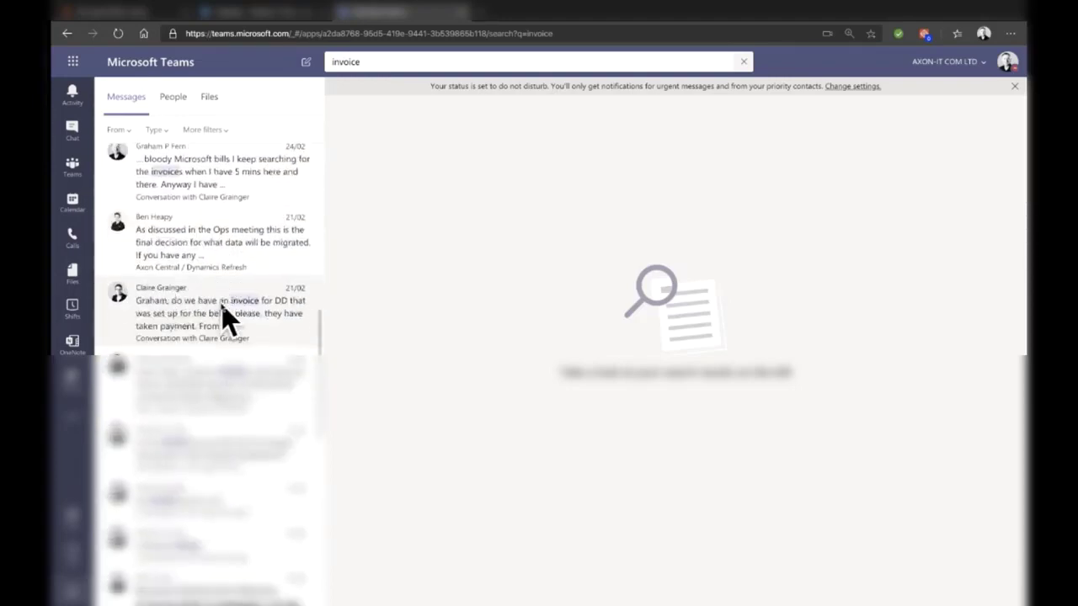
scroll(212, 325, down, 2)
scroll(211, 325, down, 6)
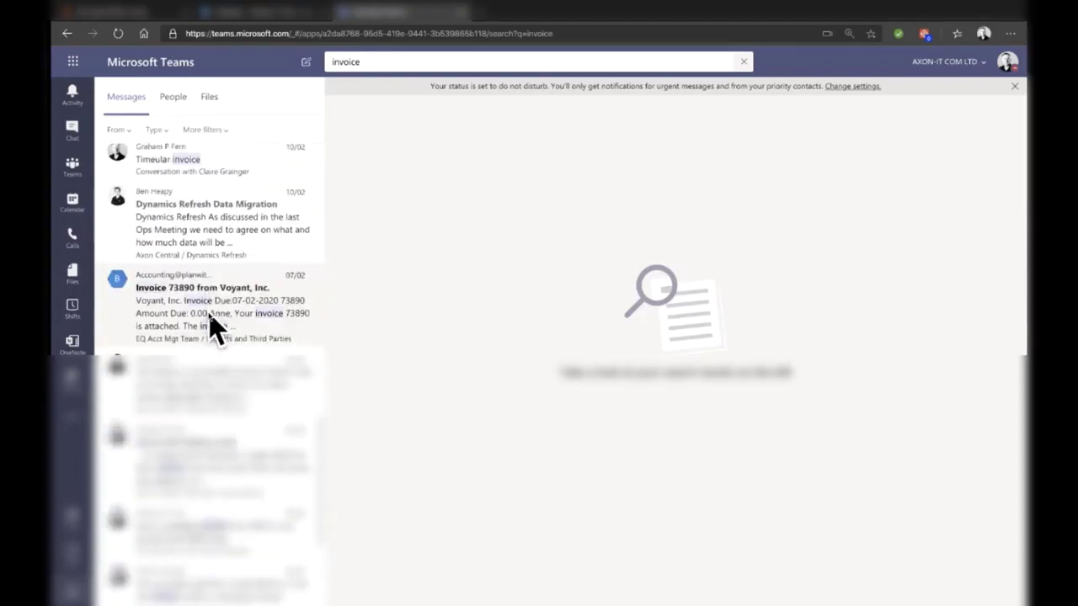
Step: Review the invoice search's Files and People results, then return to Messages
click(209, 97)
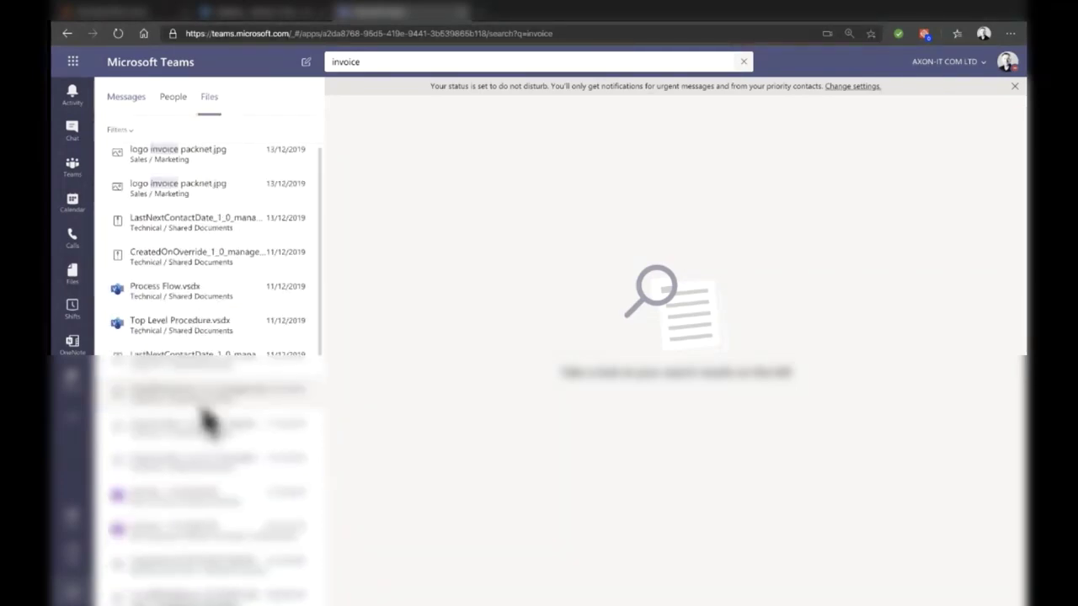
scroll(208, 416, down, 5)
scroll(209, 419, down, 5)
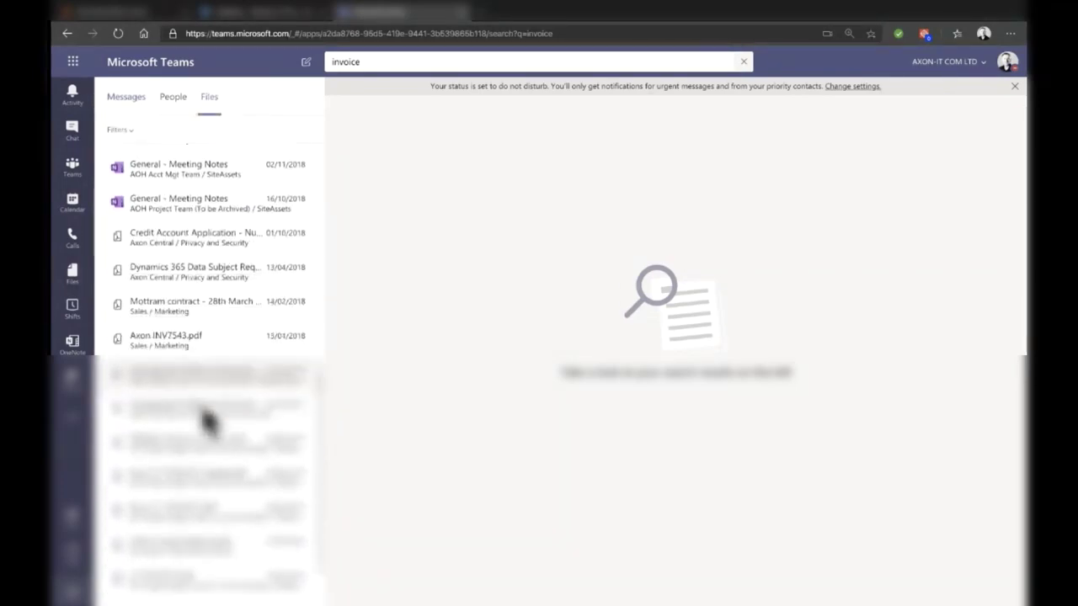
scroll(209, 419, up, 10)
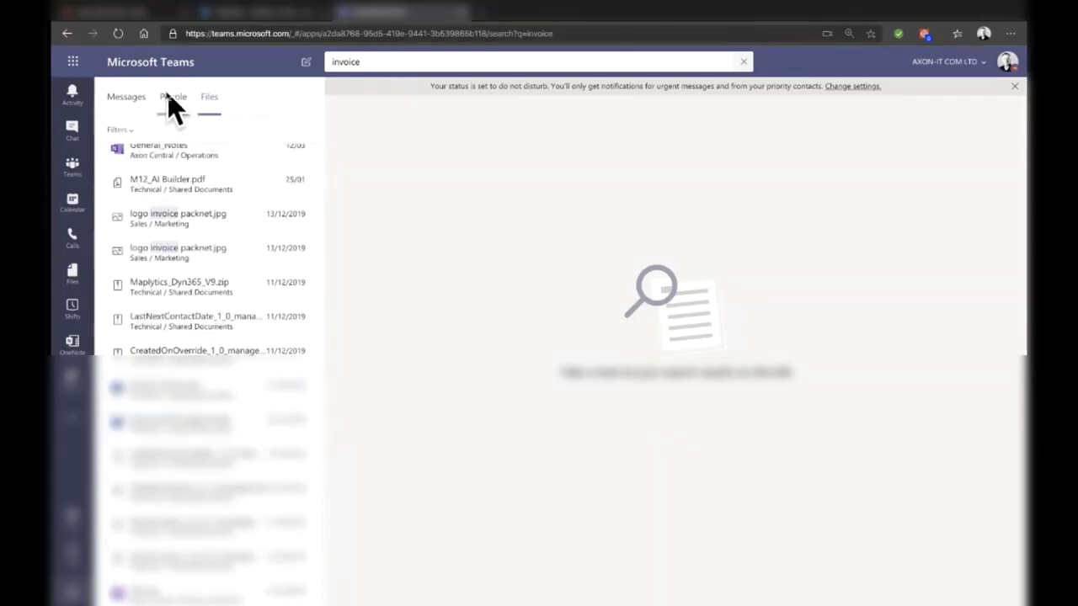
click(173, 100)
click(127, 99)
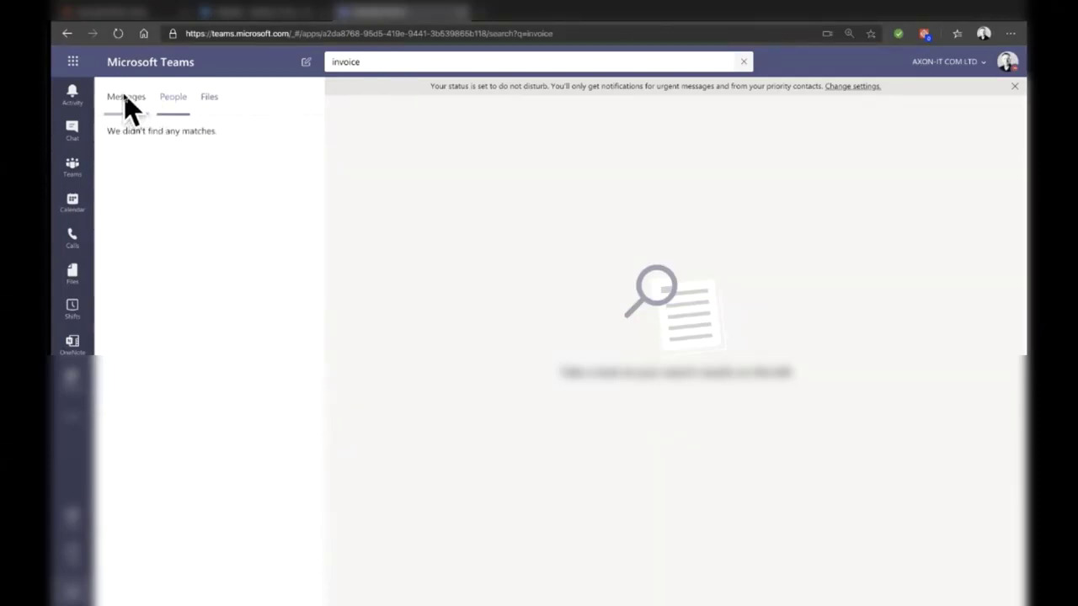
Step: Search a colleague's name, check its People, Files and Messages results, then clear the query
click(378, 64)
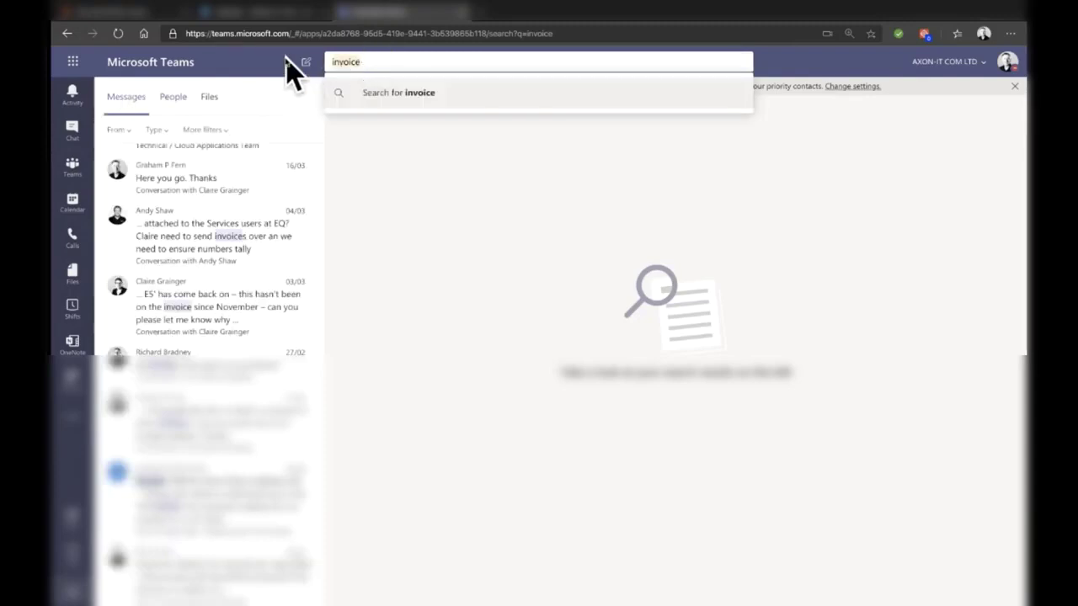
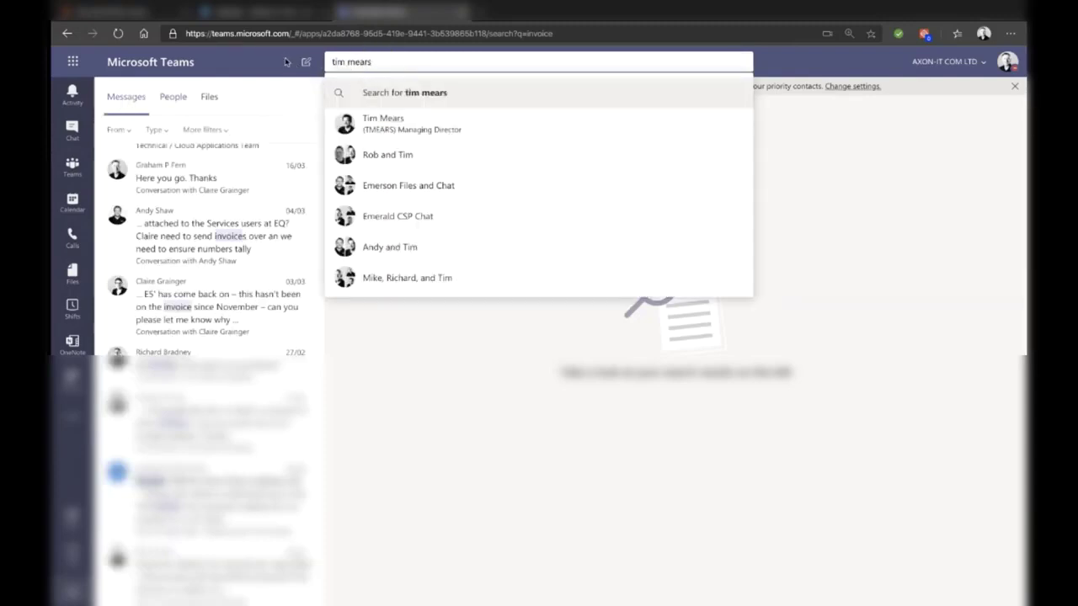
key(Return)
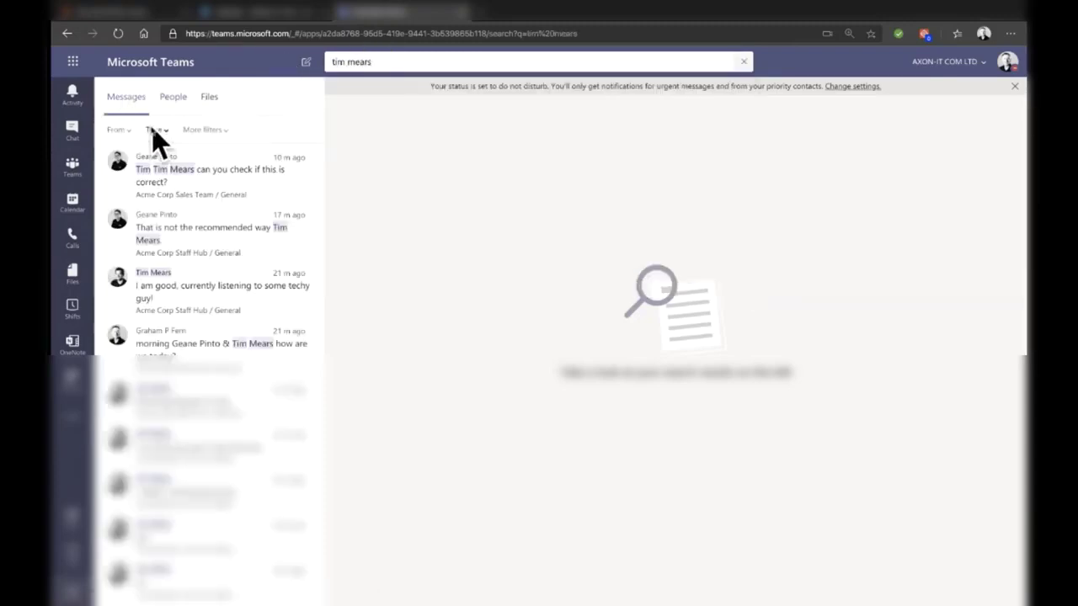
click(174, 99)
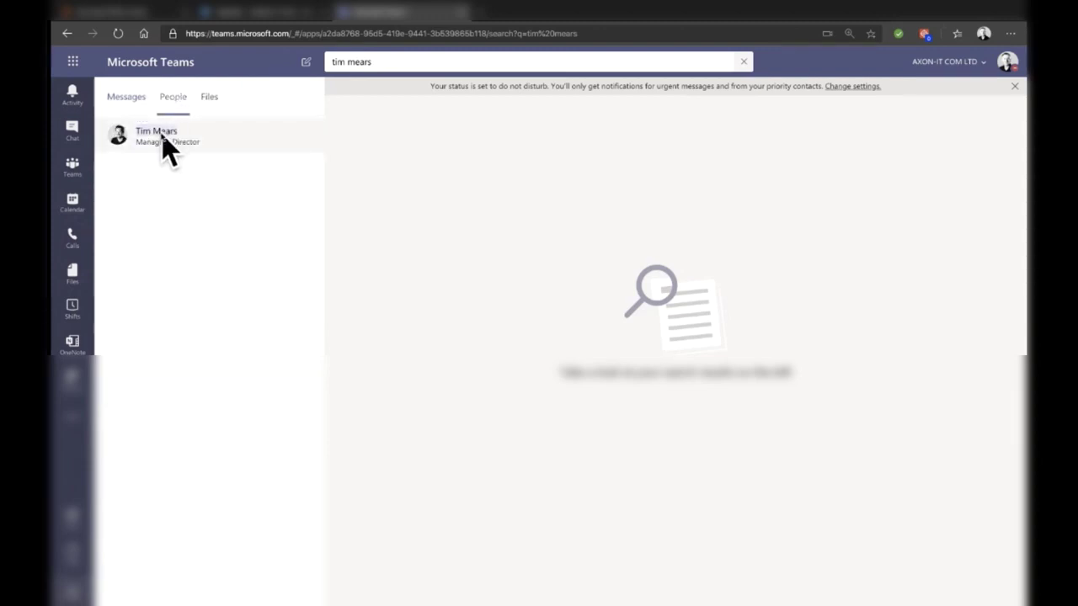
click(210, 102)
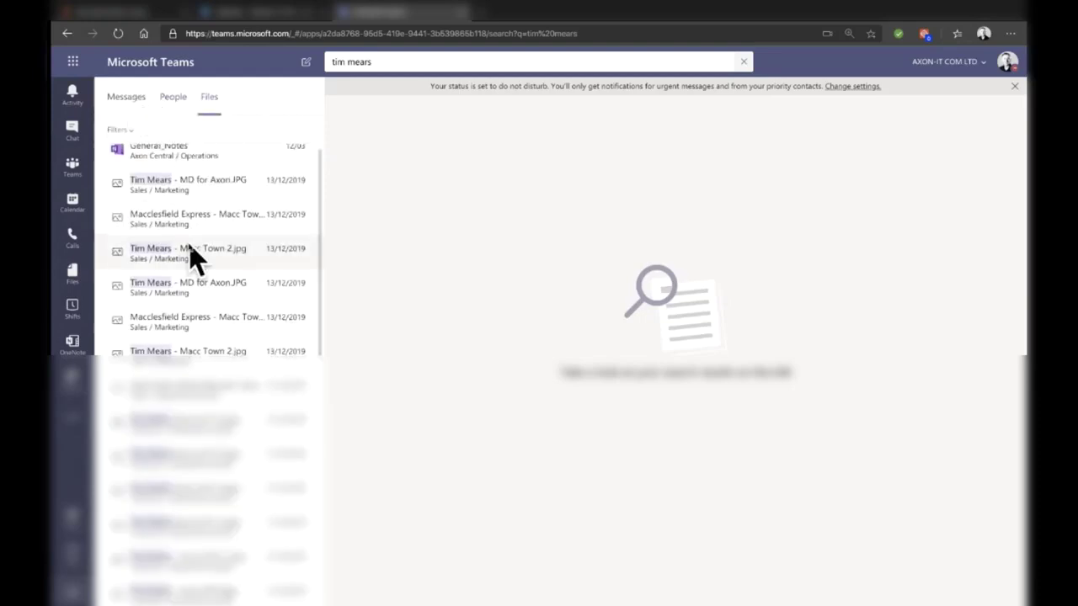
click(128, 99)
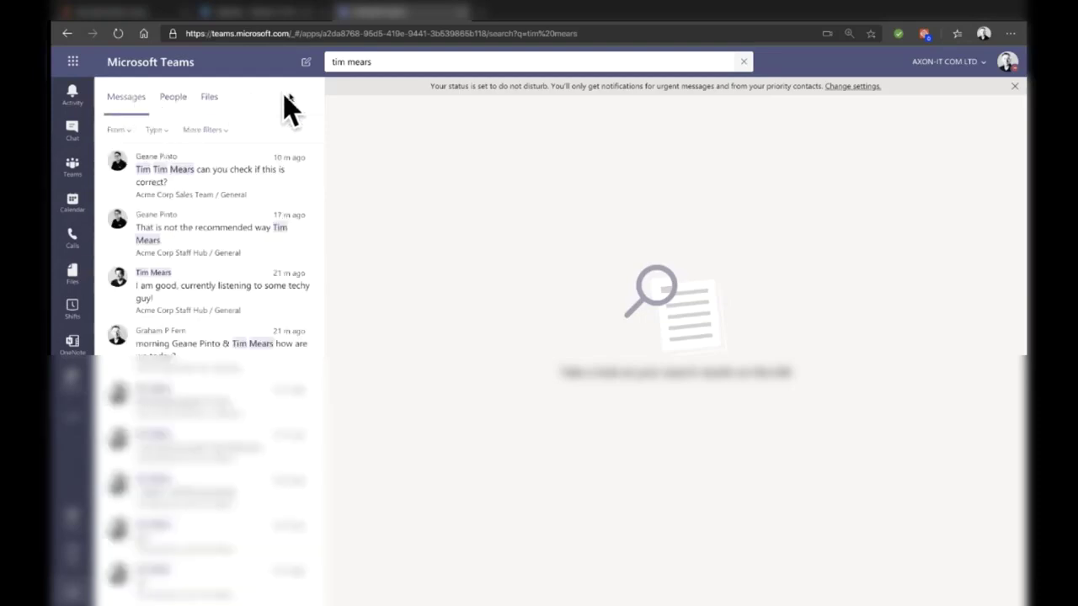
click(380, 63)
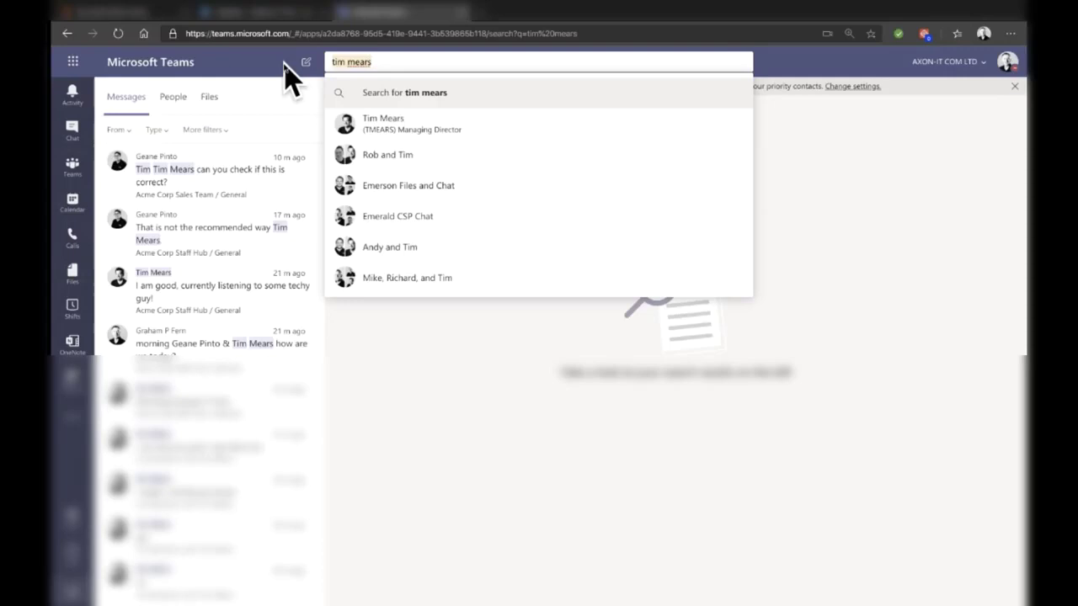
key(BackSpace)
key(Down)
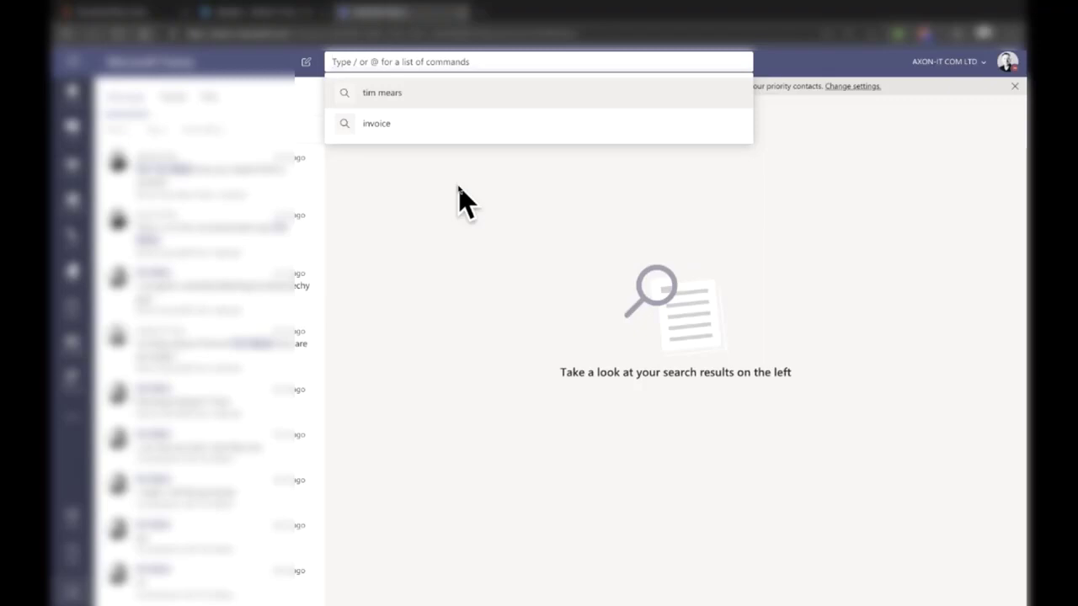
Step: Show the slash-command list in the search box, then dismiss it
text(/)
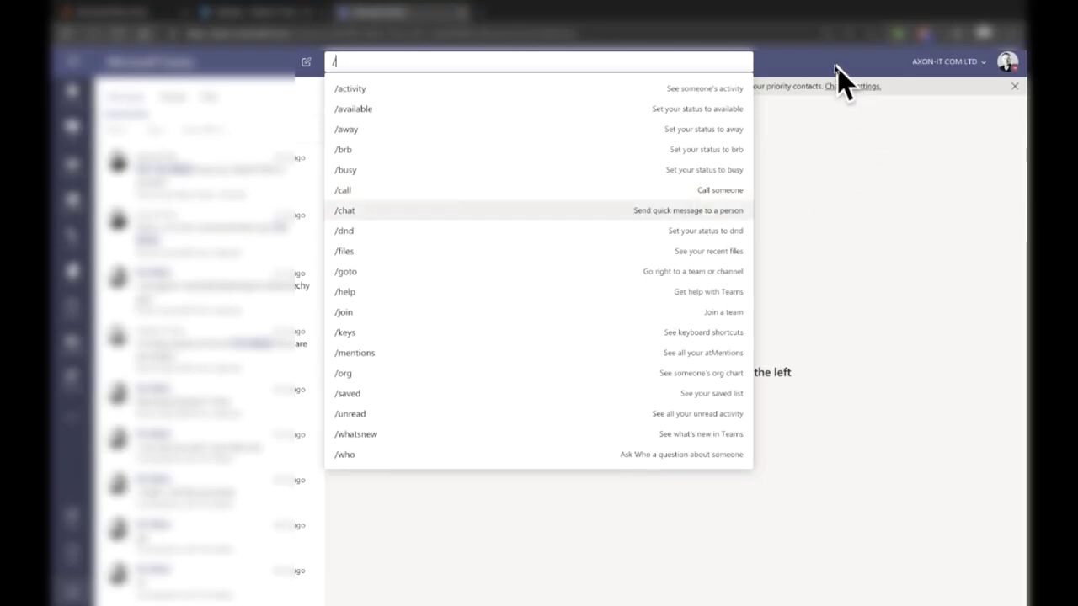
key(Escape)
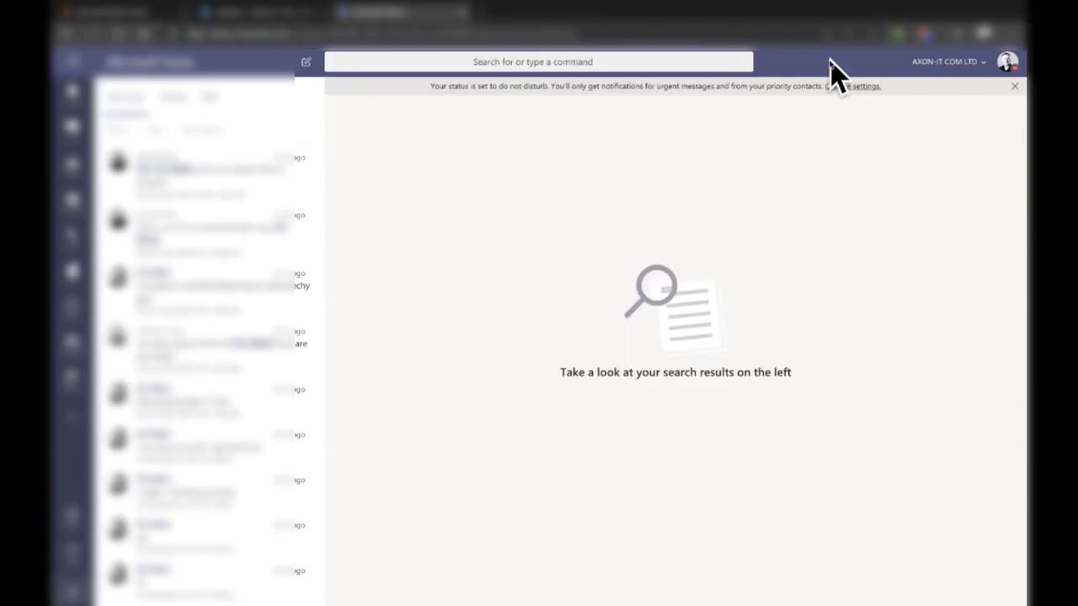
Step: Open Teams Settings on its General page from the profile menu
click(1007, 64)
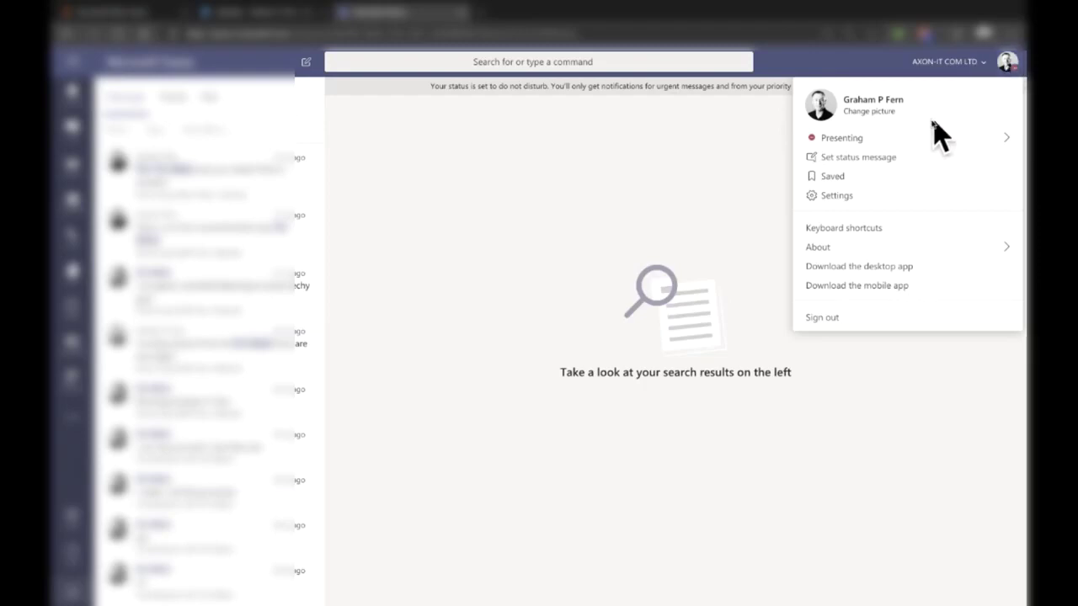
mouse_move(924, 137)
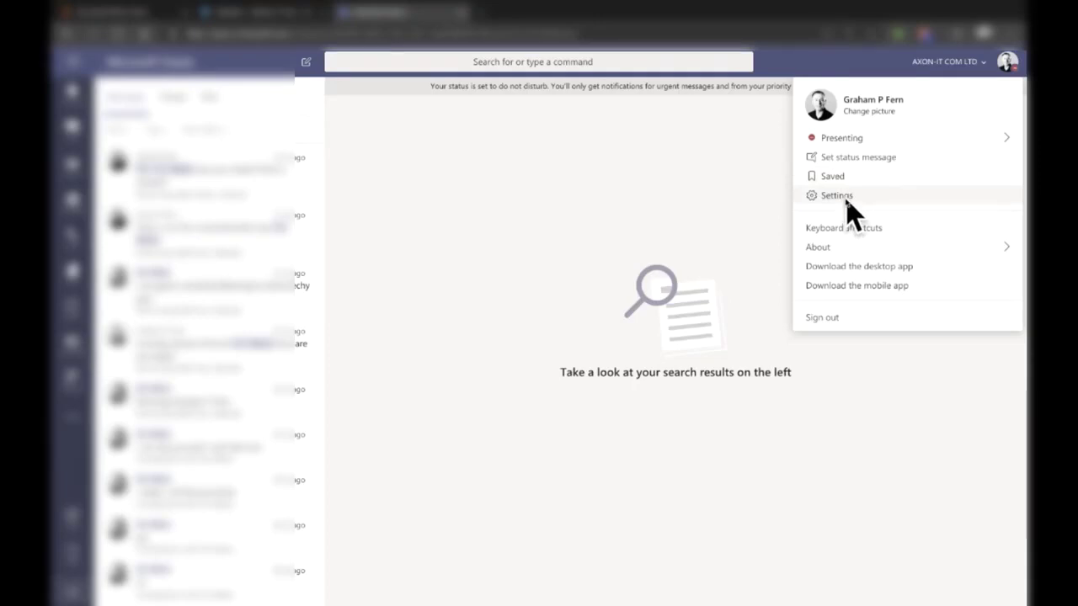
click(846, 204)
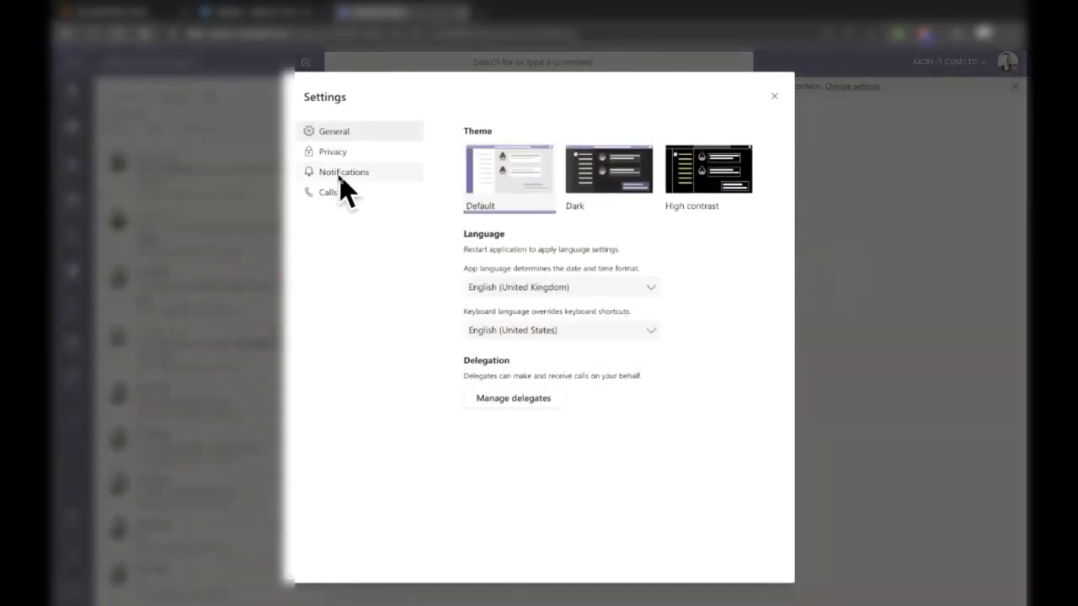
Step: Review the Notifications settings, leaving personal mentions unchanged, and close Settings
click(341, 177)
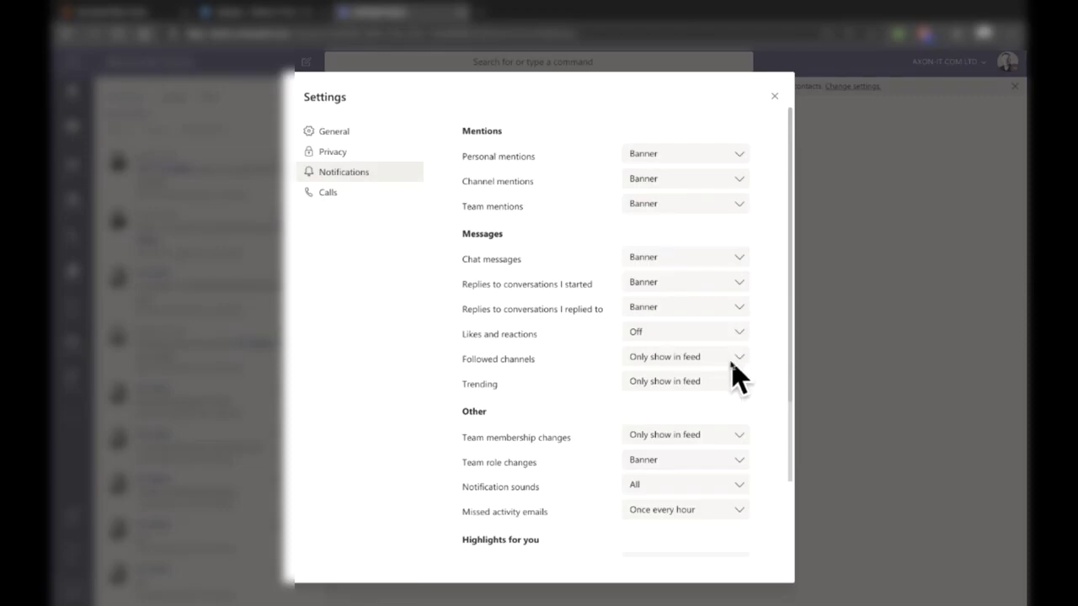
click(721, 155)
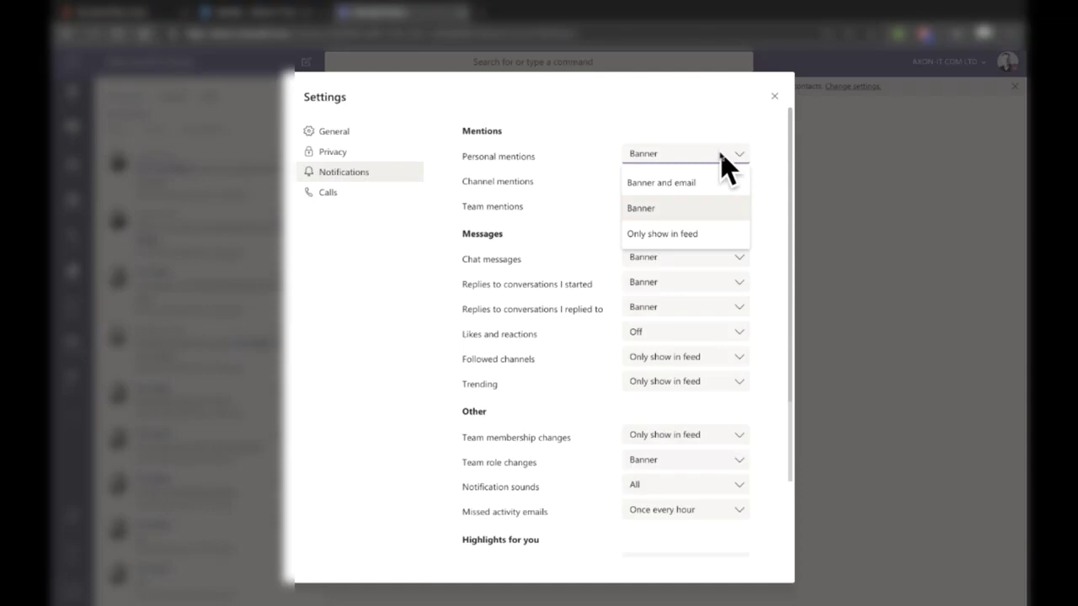
click(740, 157)
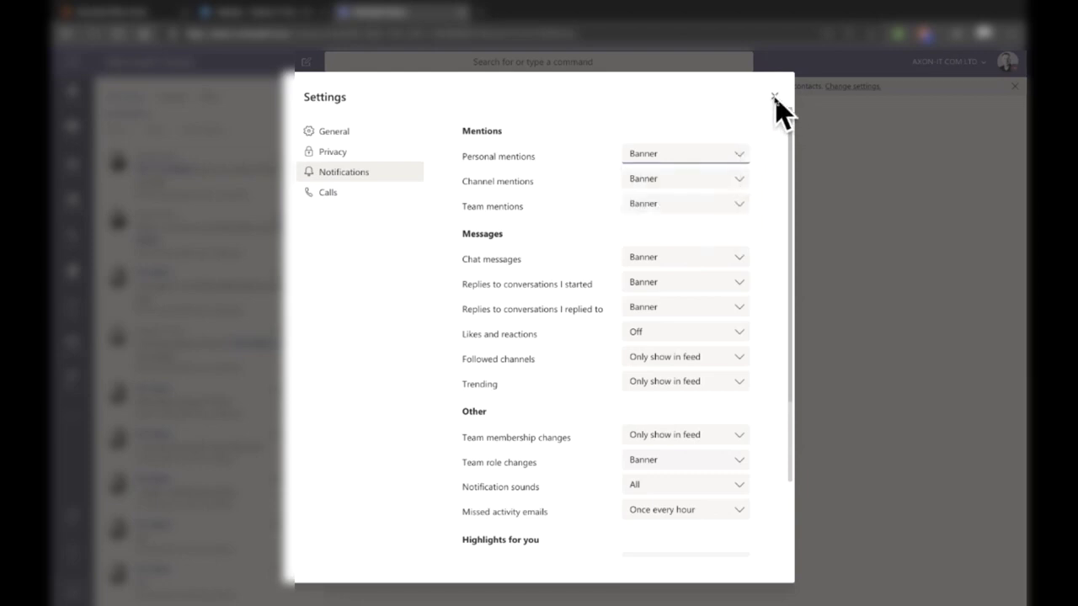
scroll(682, 281, down, 1)
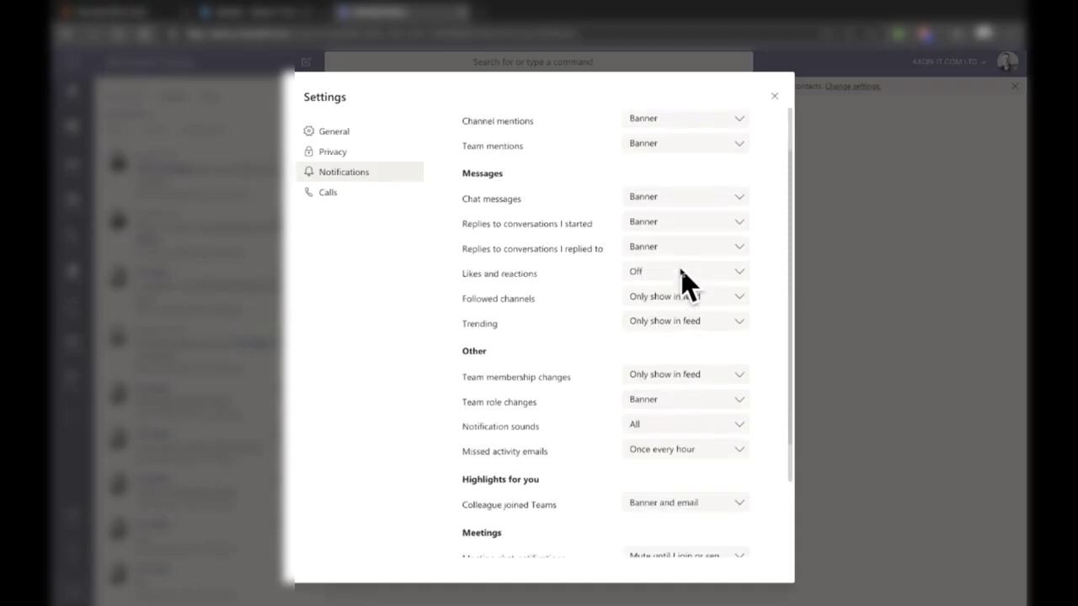
click(775, 96)
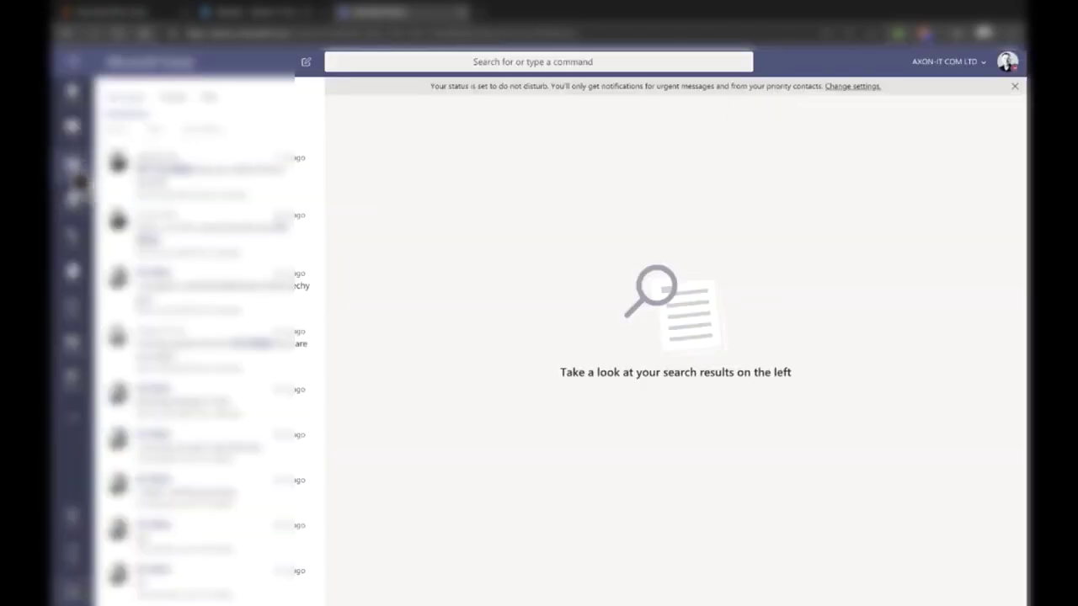
Step: Open the Acme Corp Sales Team's General channel from the Teams list
click(73, 167)
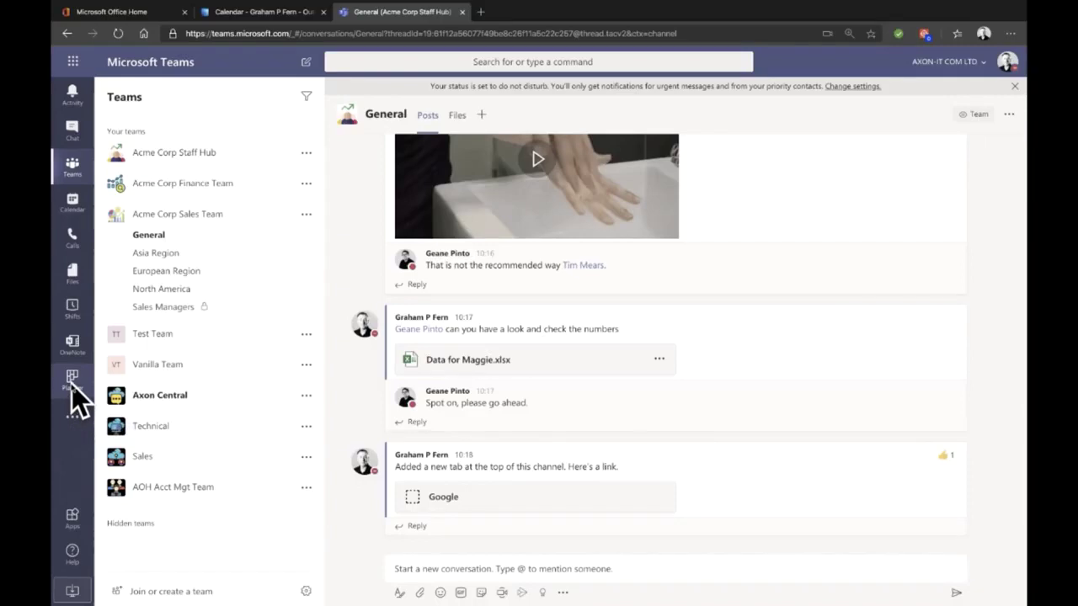
click(71, 380)
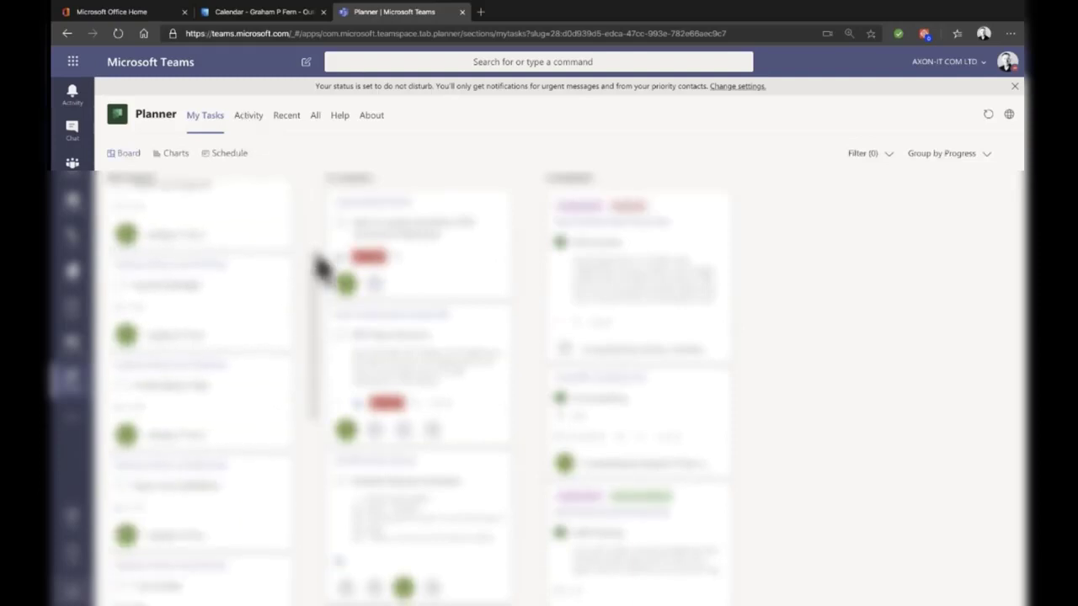
click(250, 124)
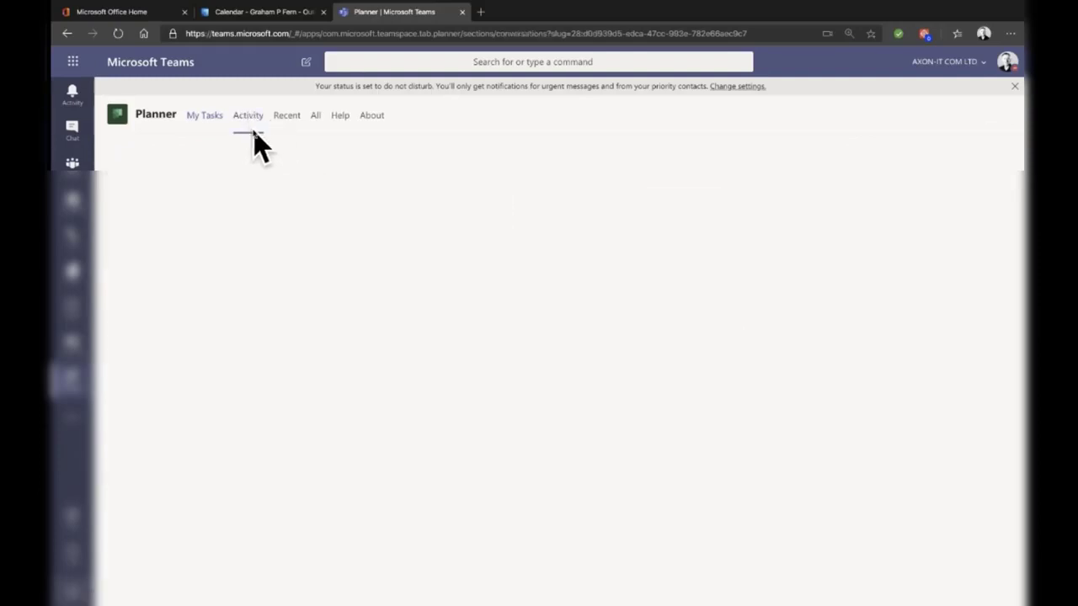
click(207, 118)
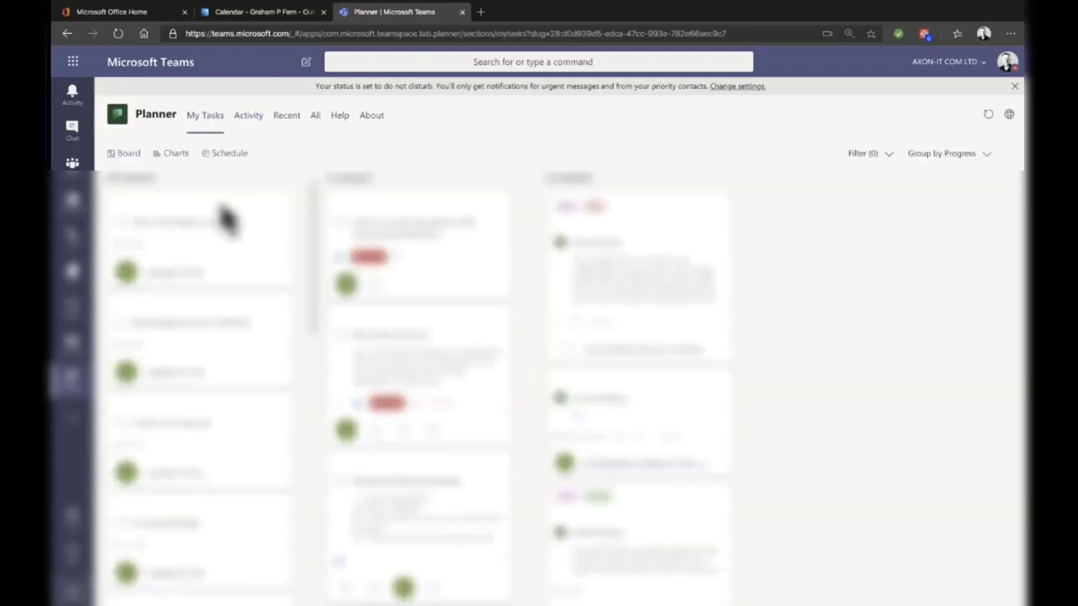
click(175, 153)
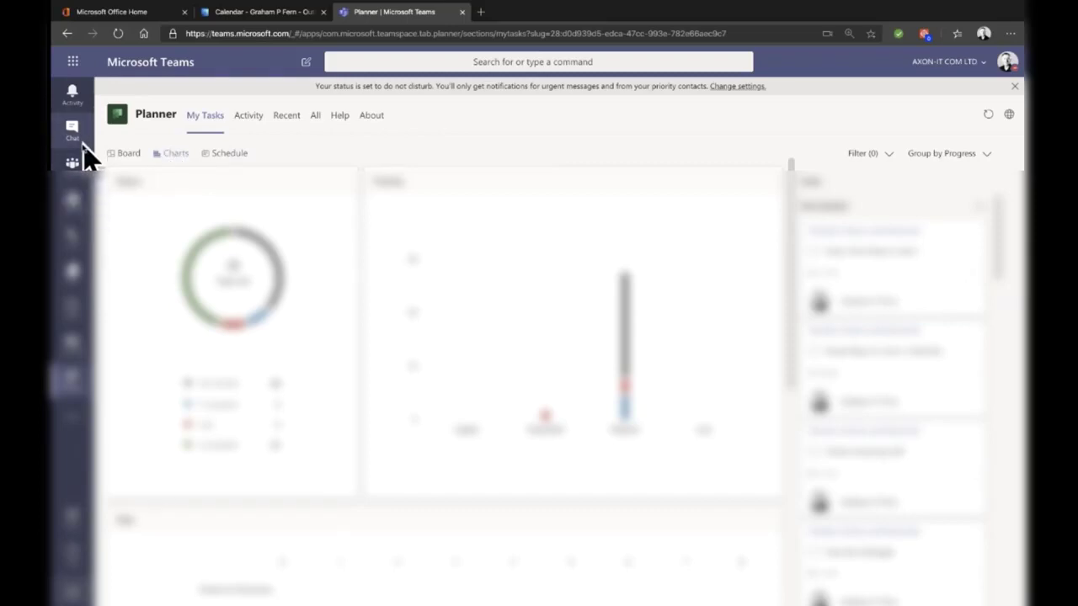
click(74, 166)
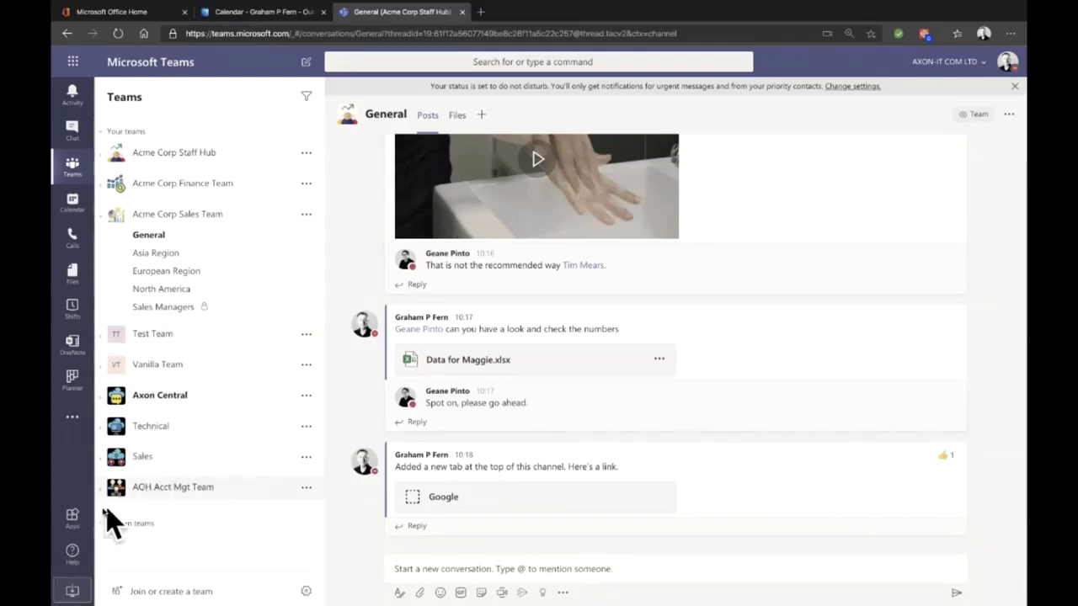
Step: Open Help Topics, browse the help articles, and switch to the Training section
click(72, 552)
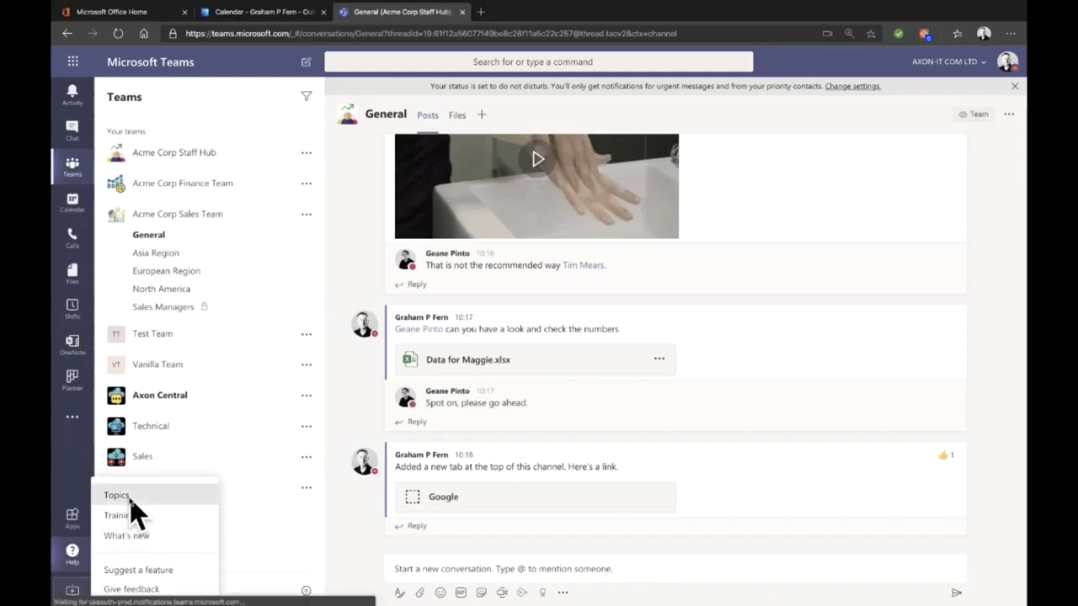
click(130, 502)
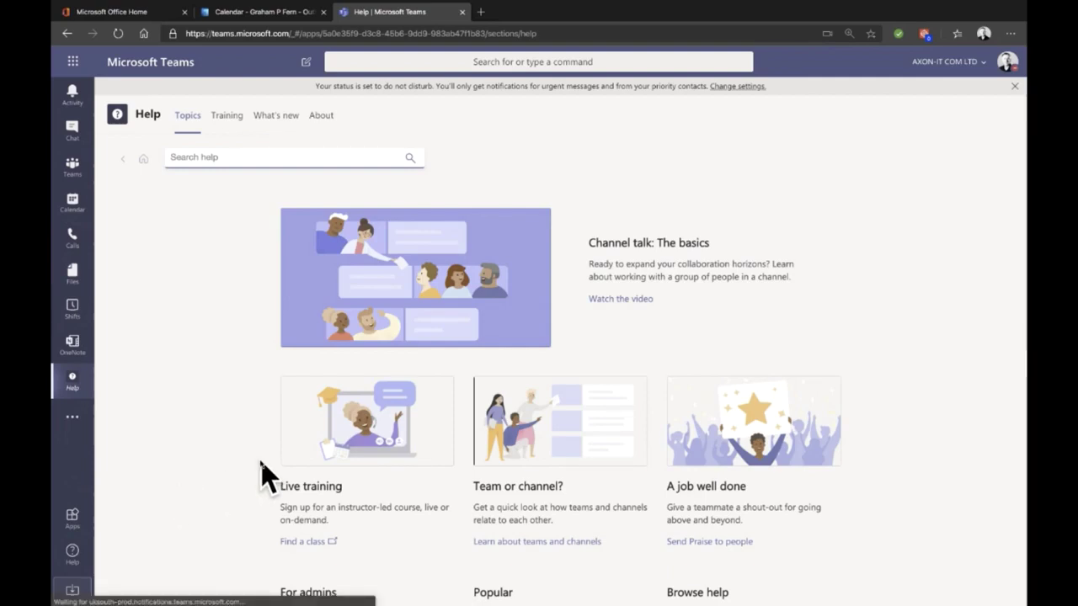
scroll(261, 476, down, 1)
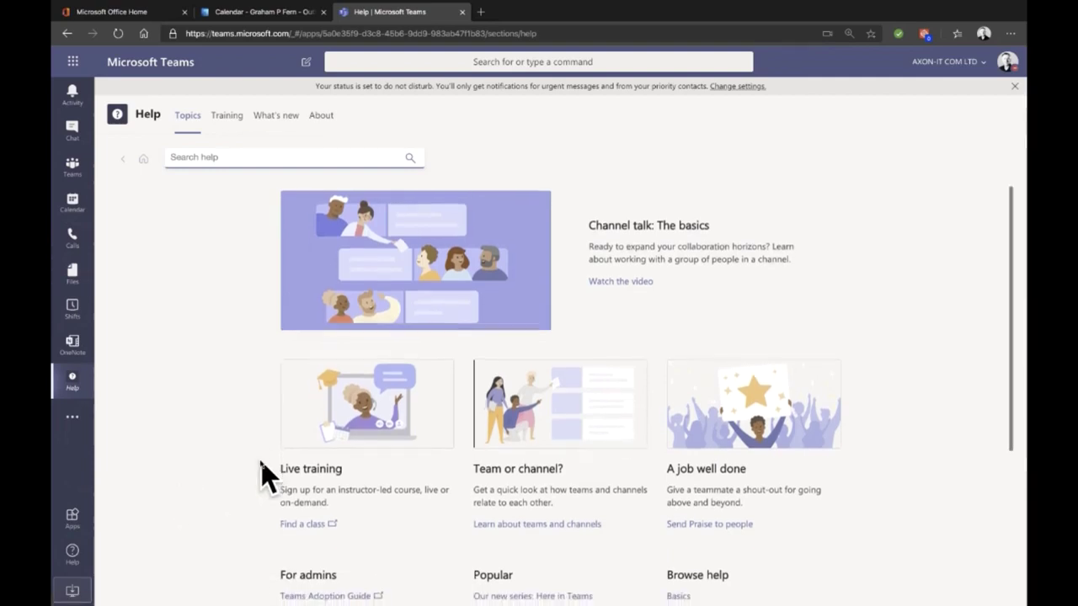
scroll(637, 320, down, 2)
scroll(638, 320, down, 3)
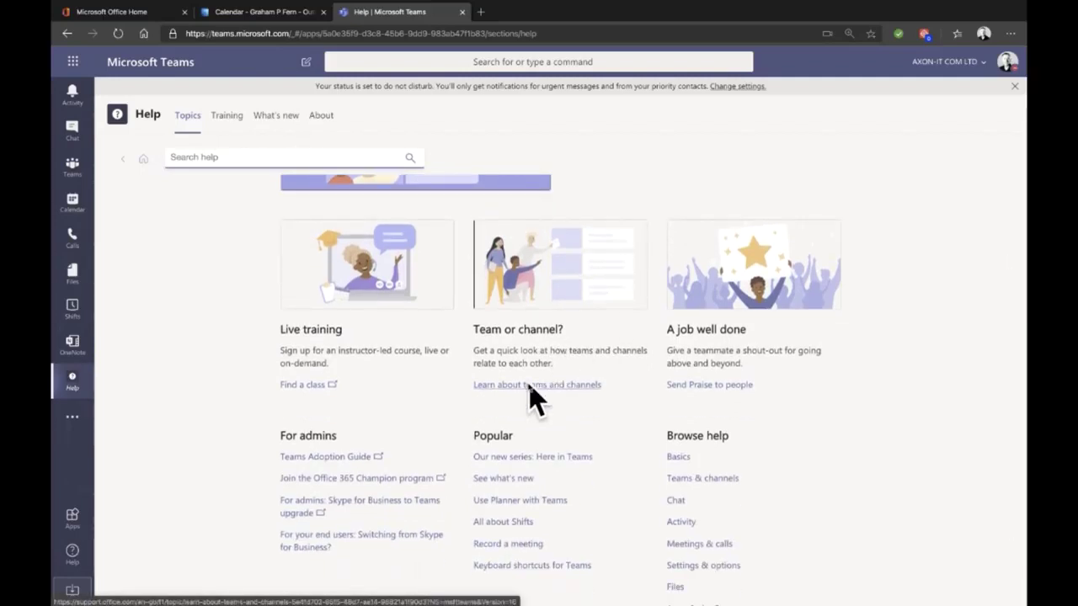
scroll(607, 421, down, 2)
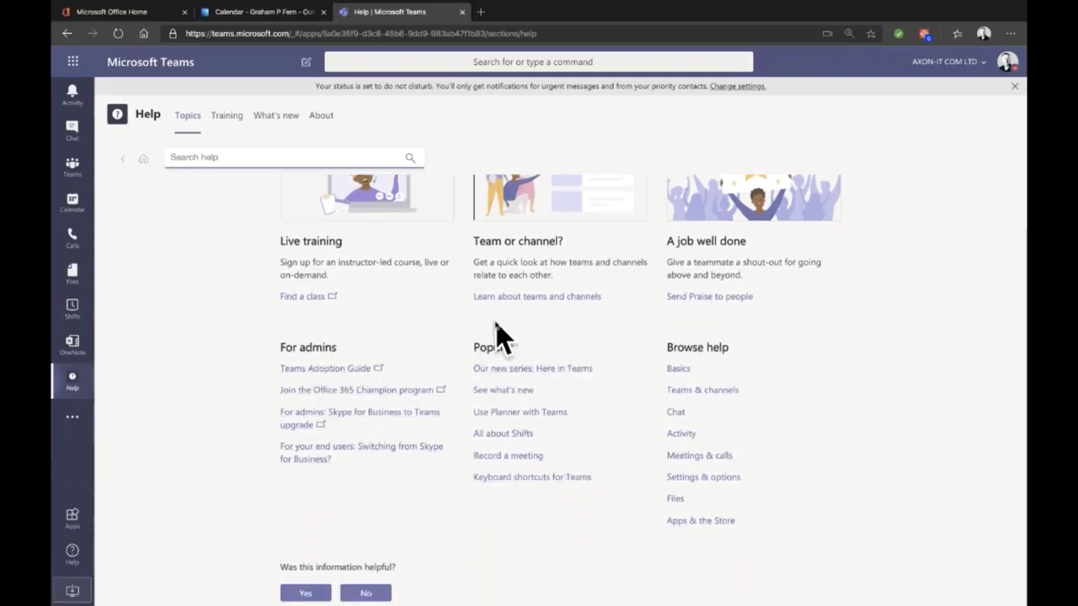
scroll(495, 328, up, 3)
scroll(502, 332, up, 2)
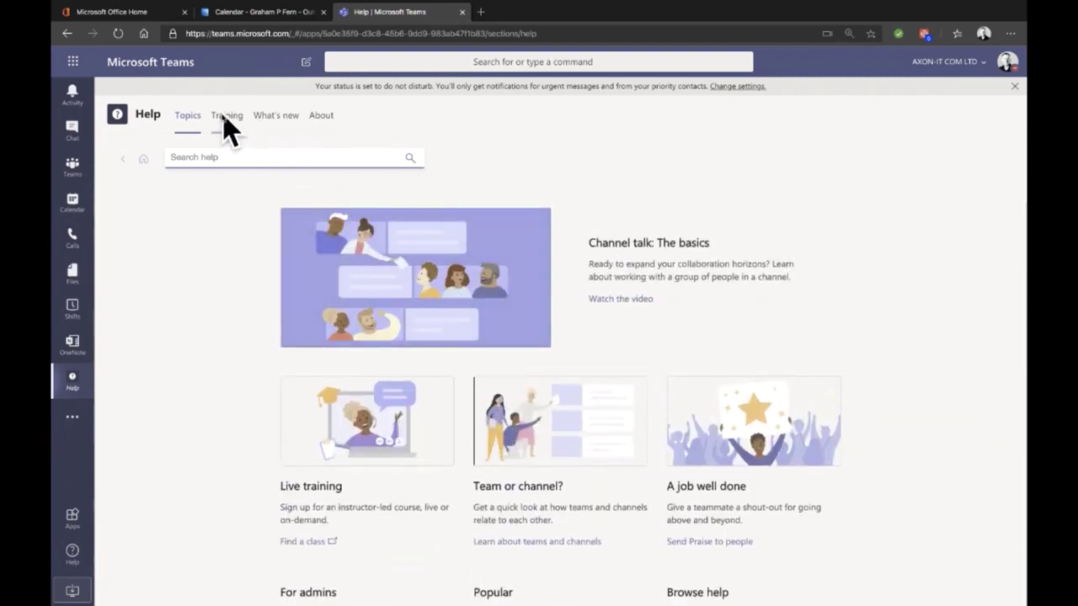
click(224, 120)
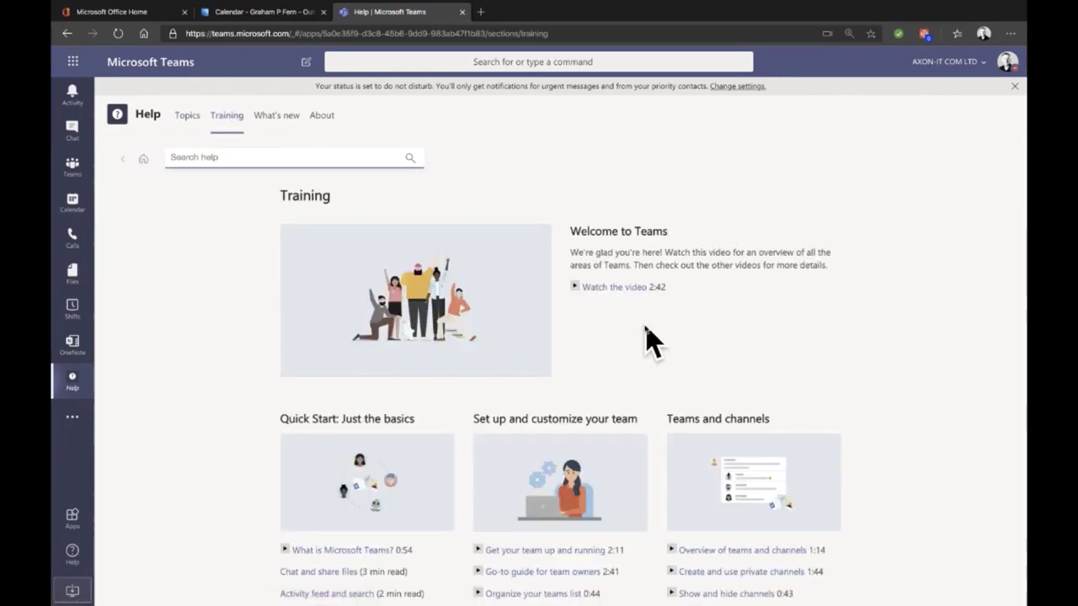
Step: Scroll down through the Help Training videos on basics, team setup and channels
scroll(649, 341, down, 1)
scroll(647, 339, down, 1)
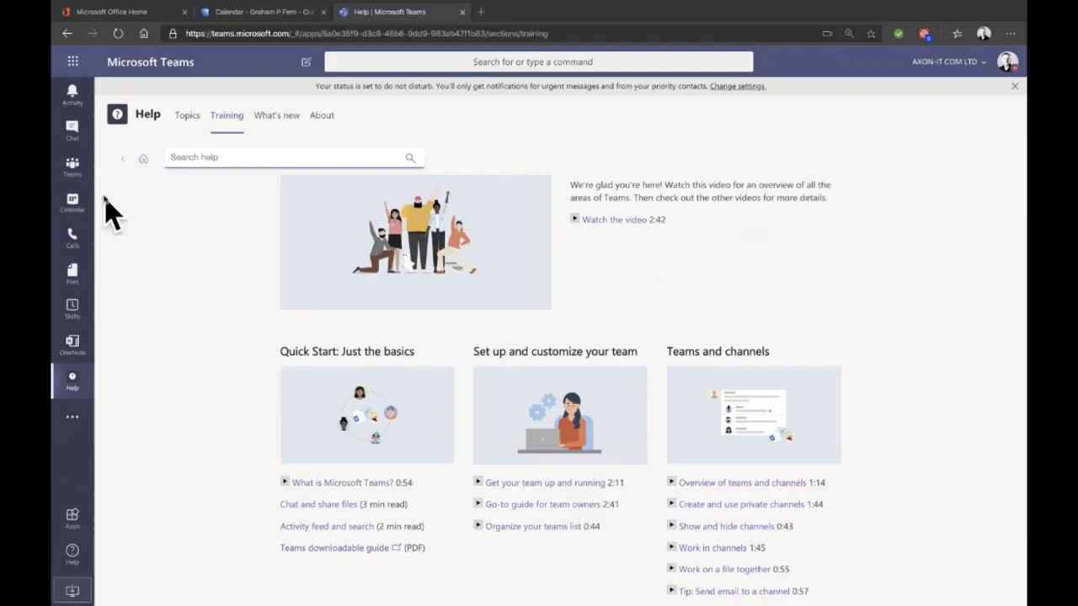
Step: Return from Help to the teams list and expand AOH Acct Mgt Team's channels
click(69, 166)
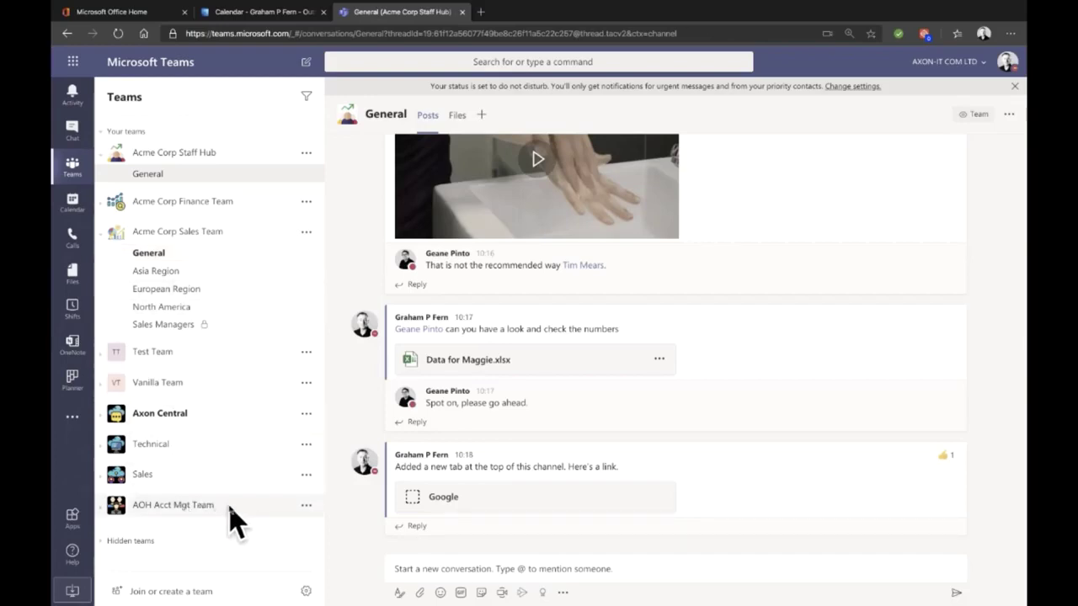
click(258, 512)
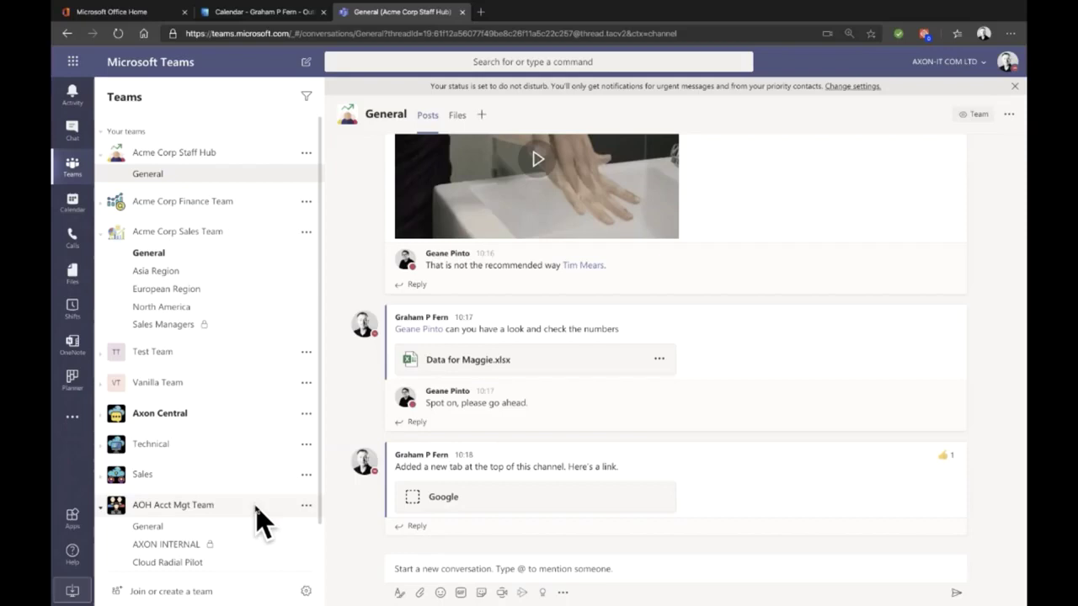
Step: Re-expand AOH Acct Mgt Team, view Sales Team General channel settings, then open Sales Team's members page
click(110, 507)
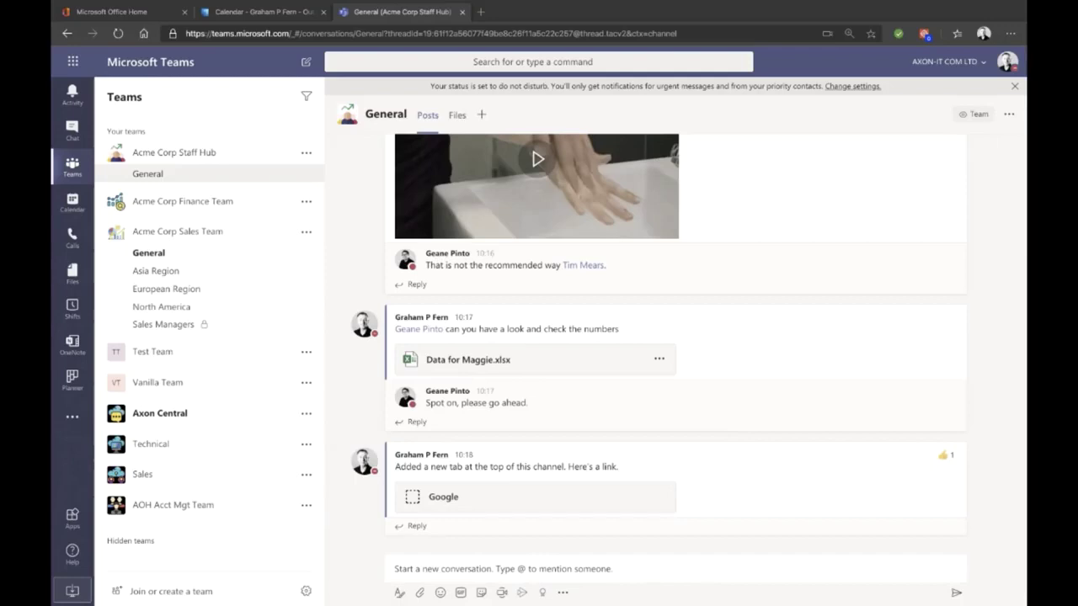
click(163, 506)
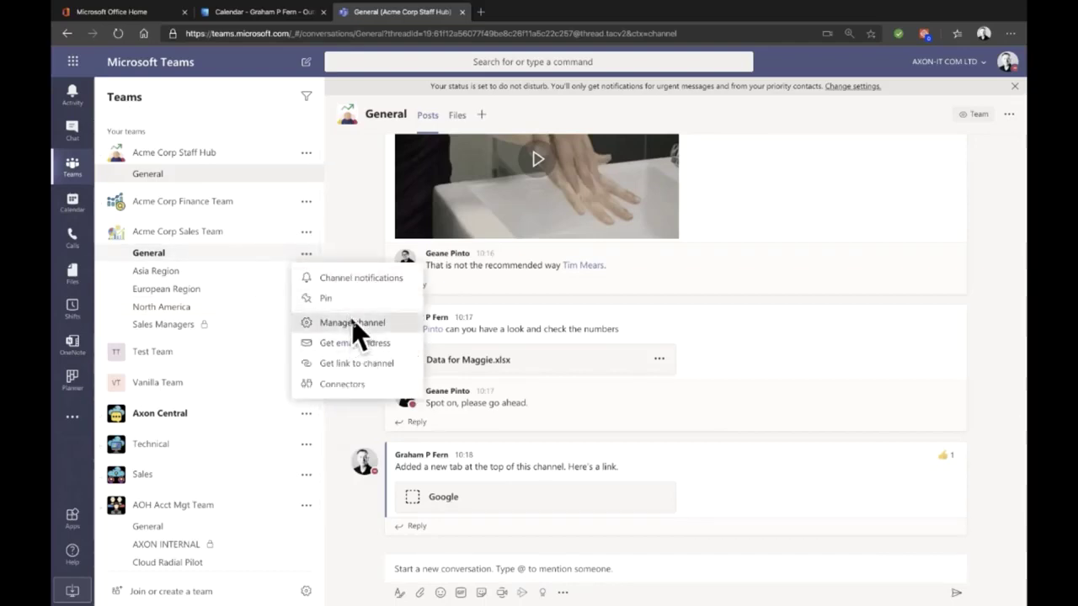
click(352, 323)
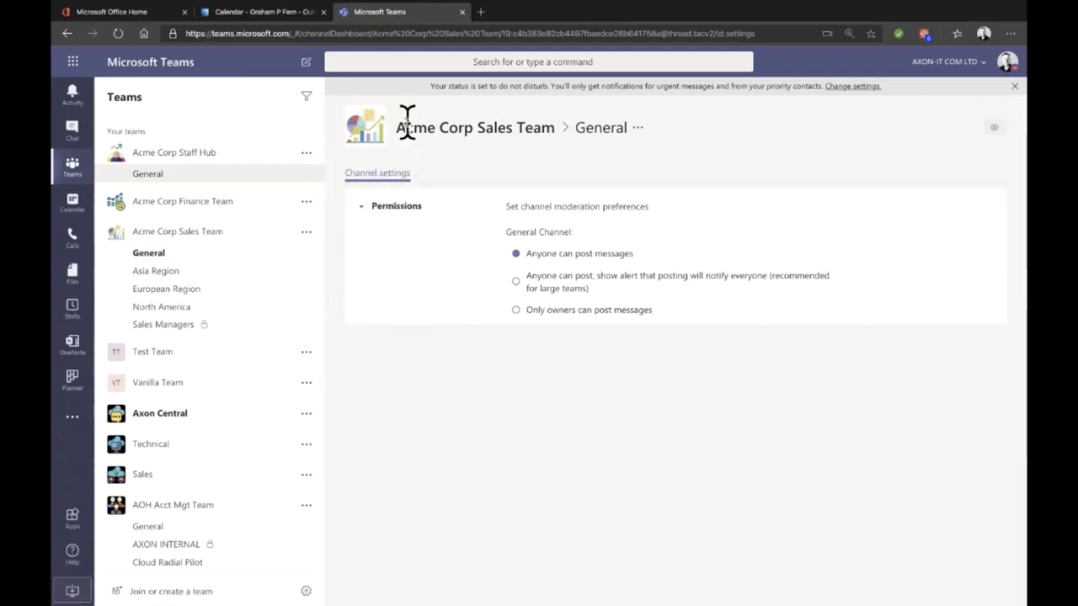
click(307, 233)
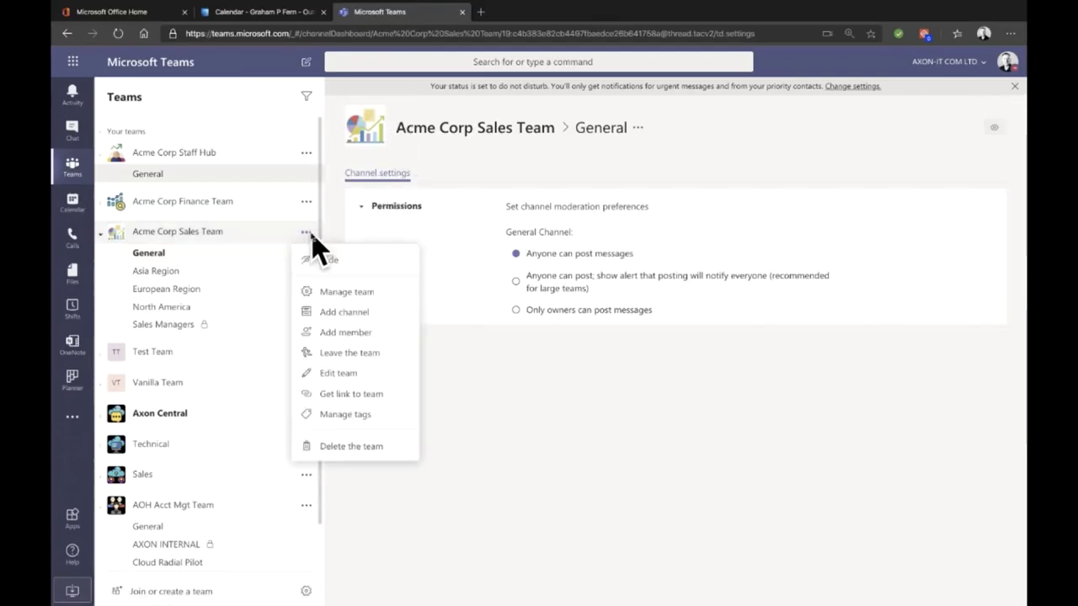
click(337, 293)
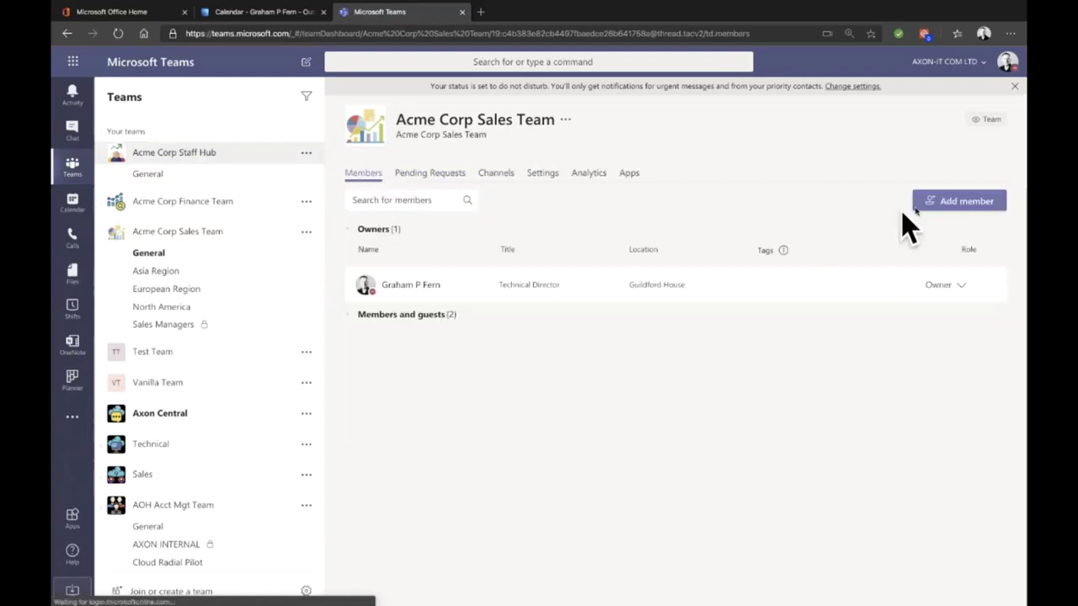
Step: Add a guest to Acme Corp Sales Team by searching for the guest's name
click(961, 202)
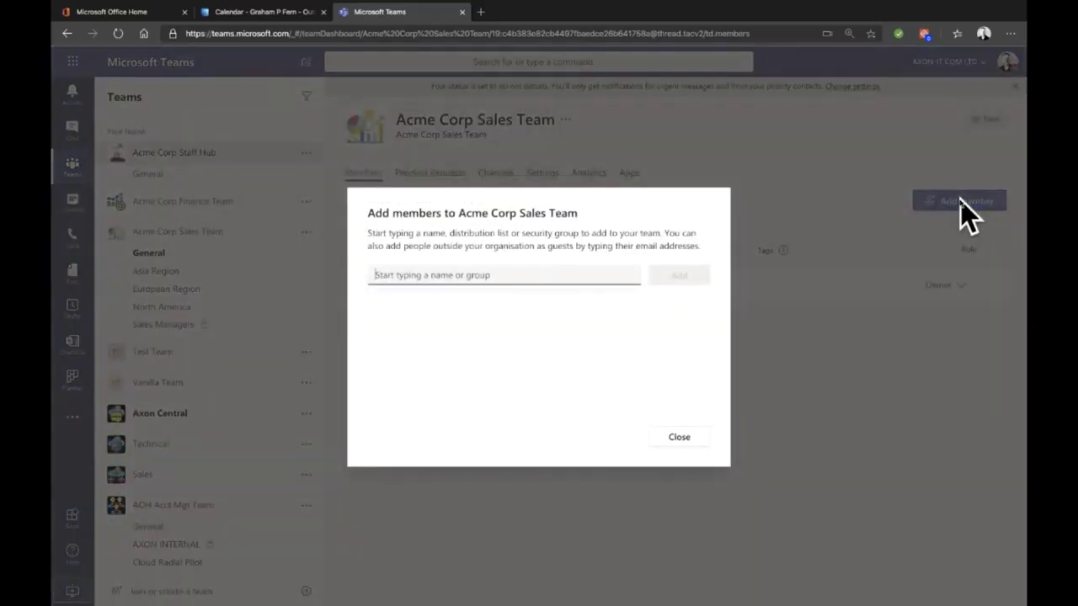
text(graham)
key(Return)
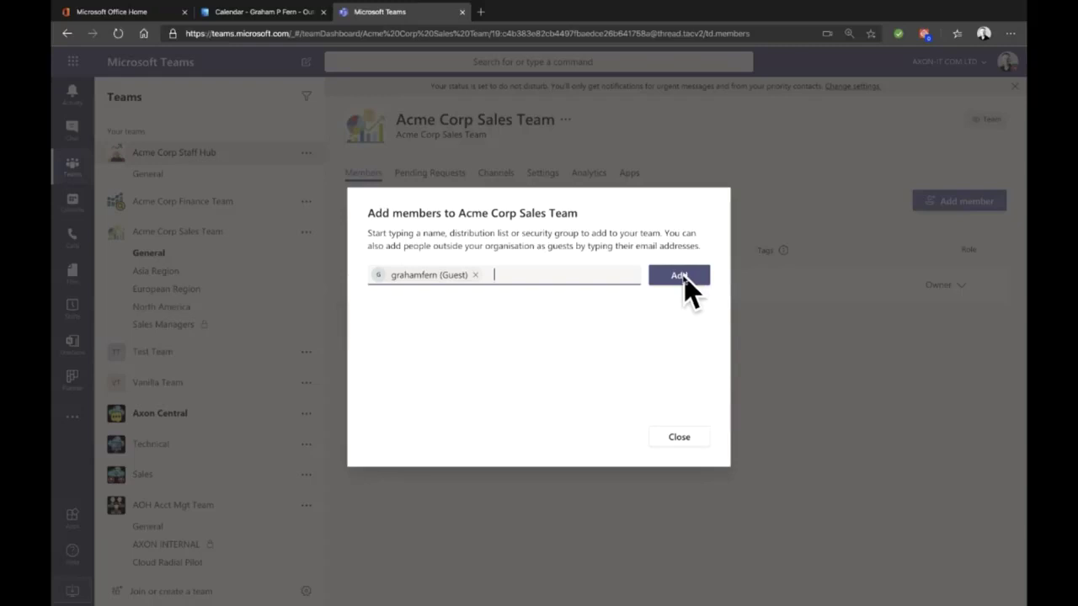
click(682, 278)
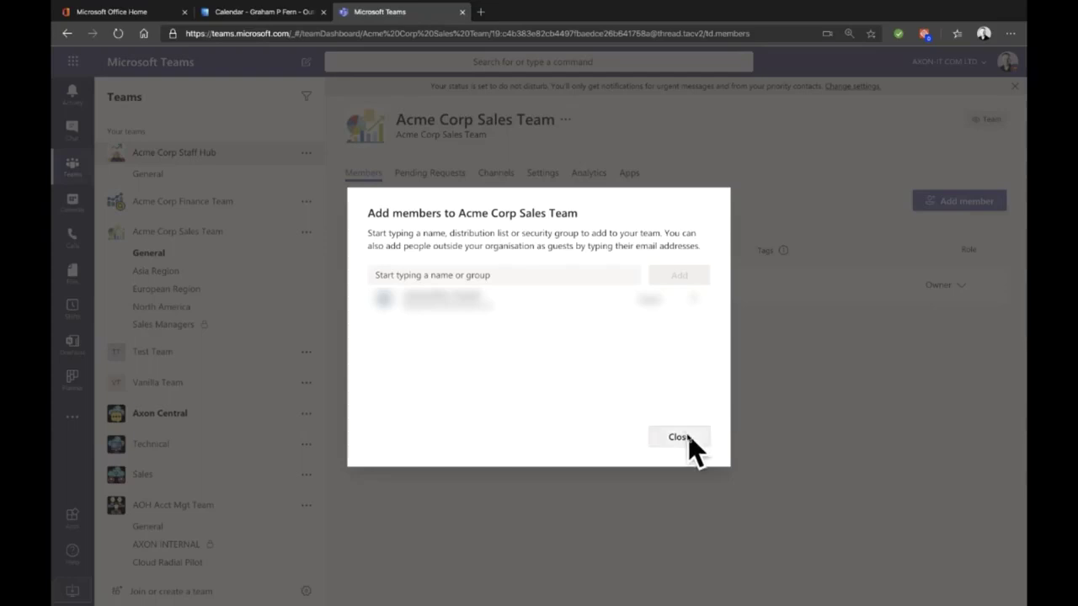
click(678, 437)
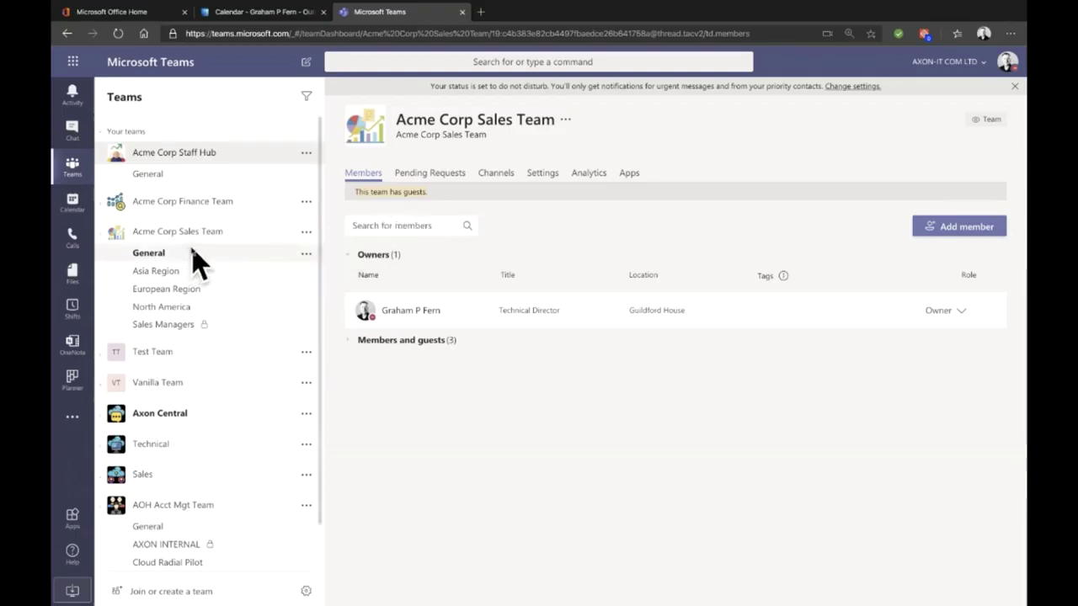
drag(192, 251, 193, 252)
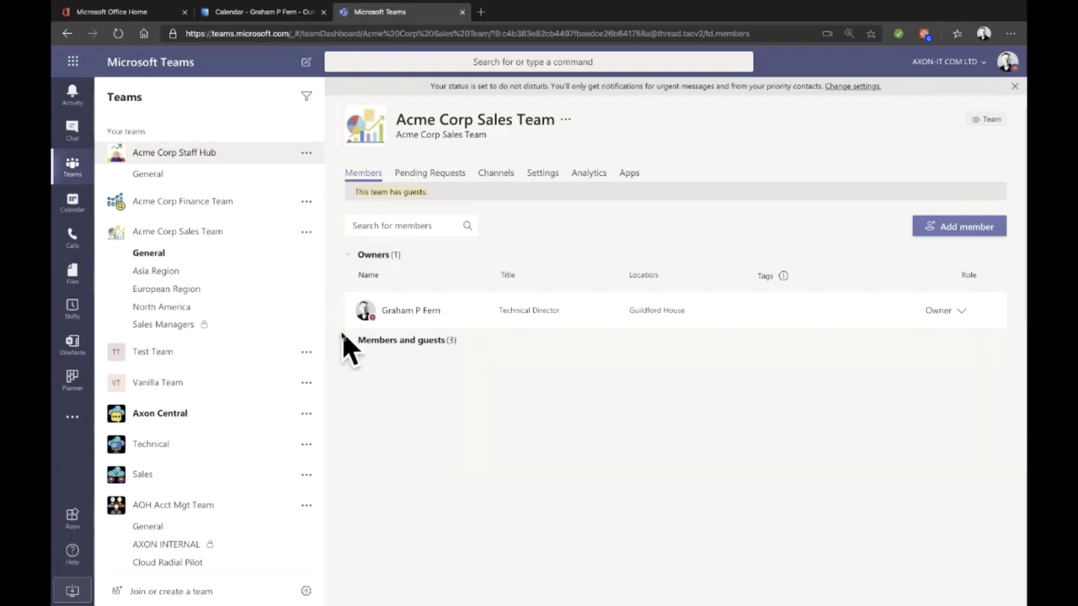
Step: Copy the Friday Teams Meeting's join link from the Outlook calendar, then return to Teams
click(238, 11)
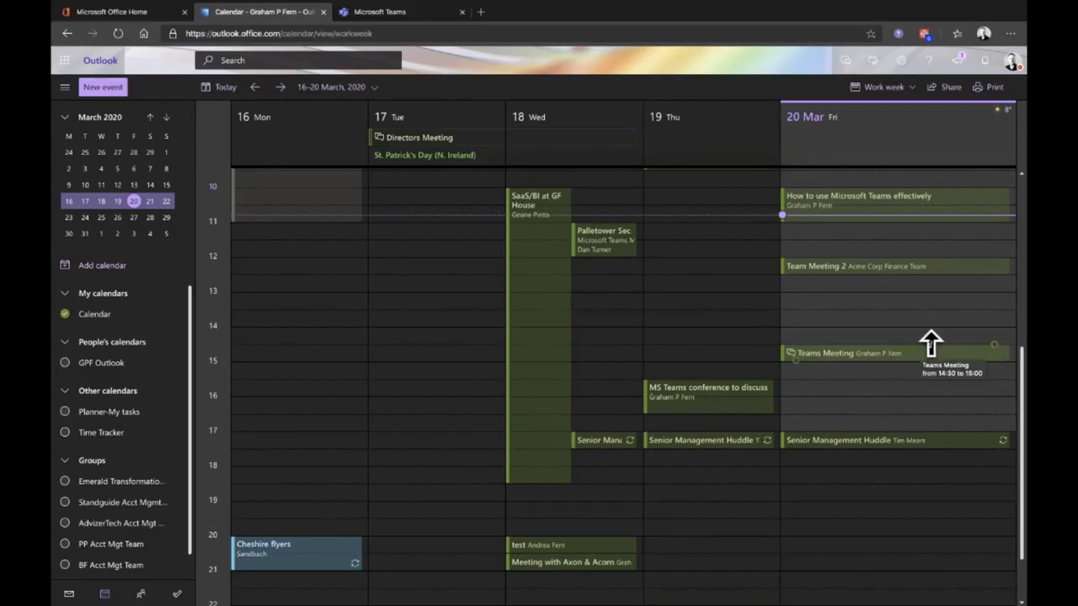
double_click(926, 352)
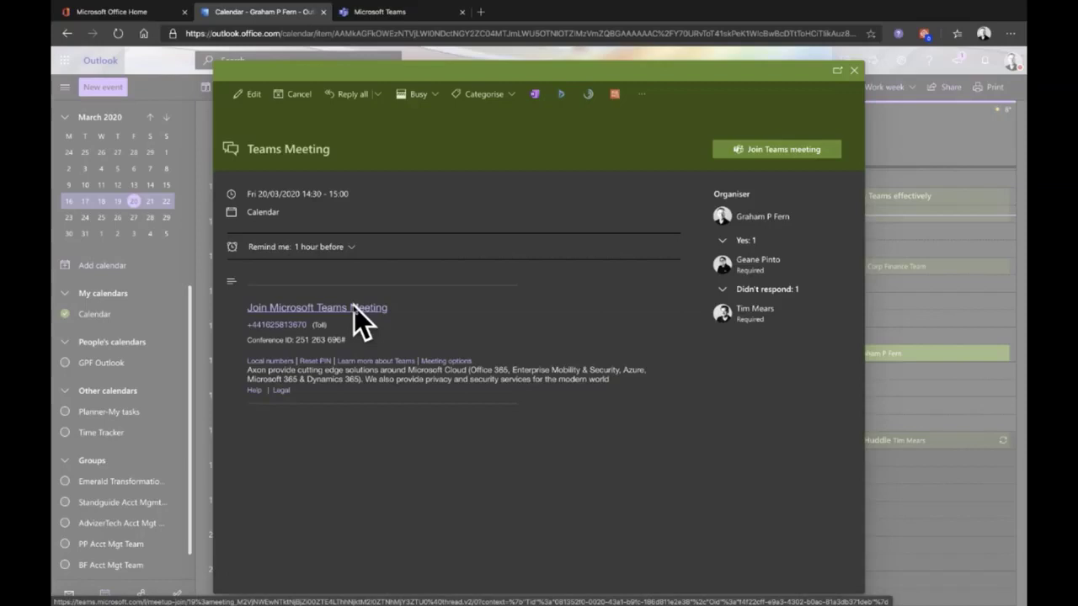
right_click(355, 306)
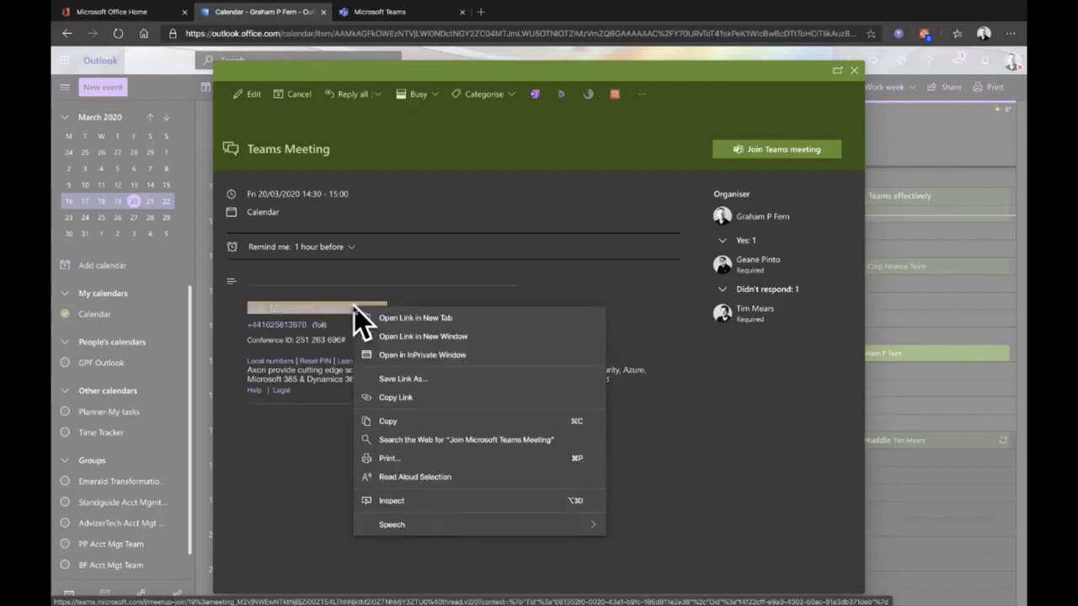
click(420, 400)
click(855, 72)
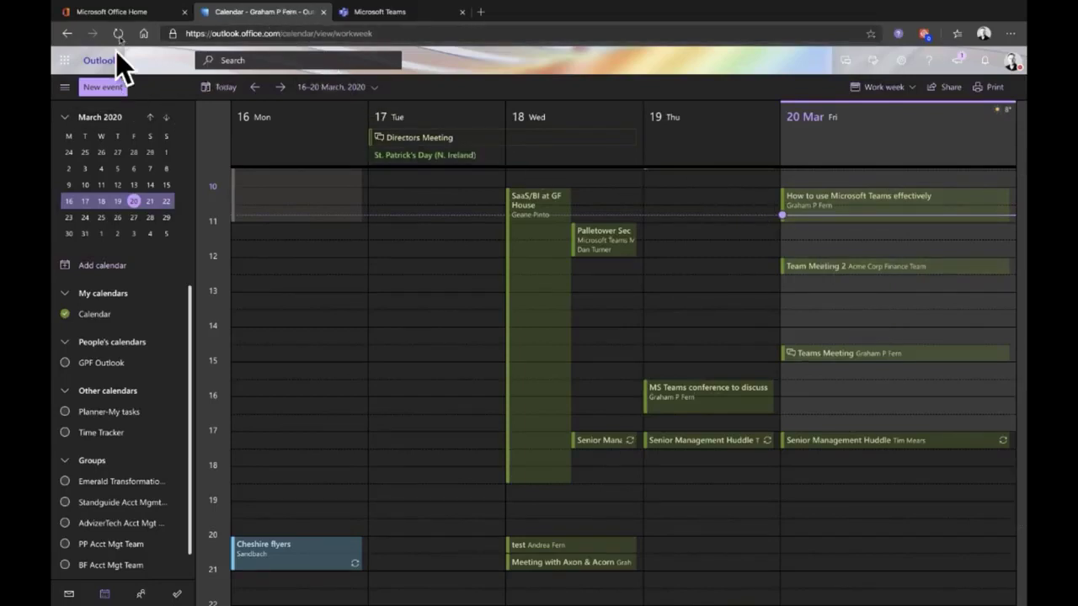
click(358, 14)
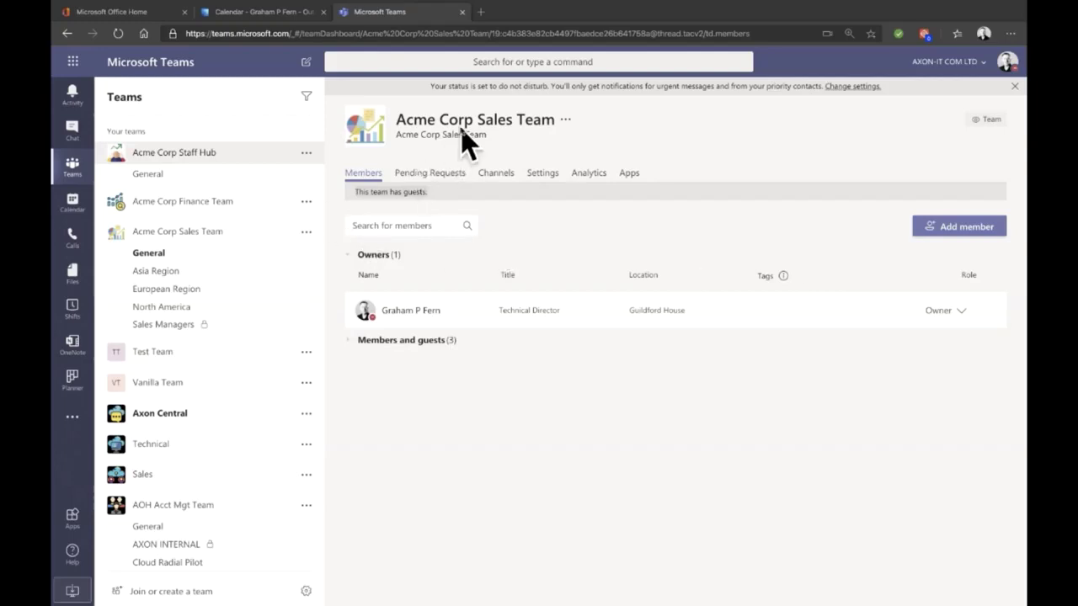
Step: Browse the Sales Team's, then the Finance Team's General channel files, and open the HMRC folder
click(172, 254)
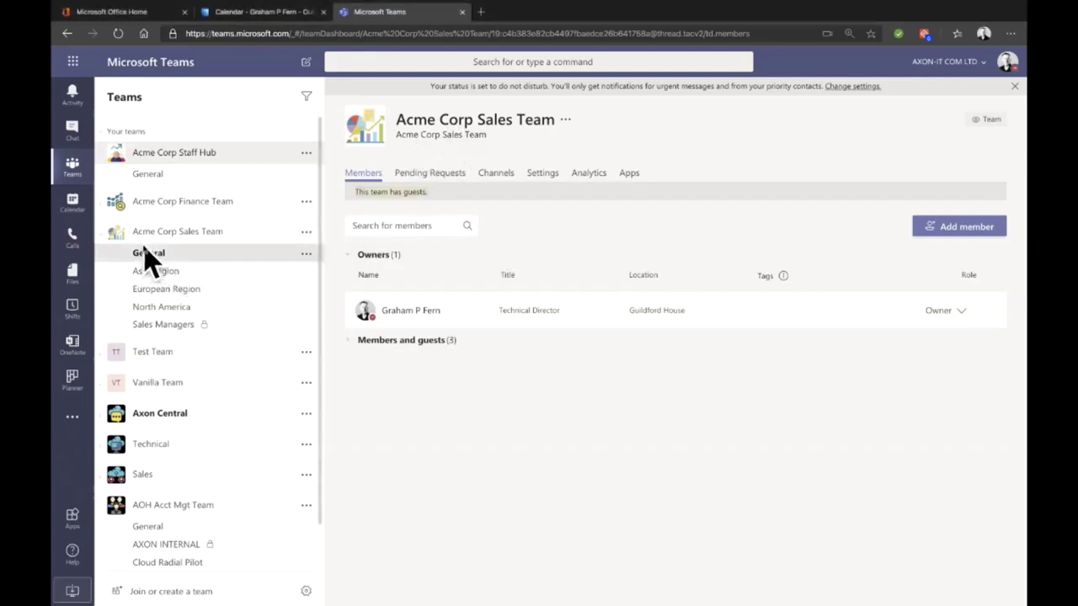
click(458, 117)
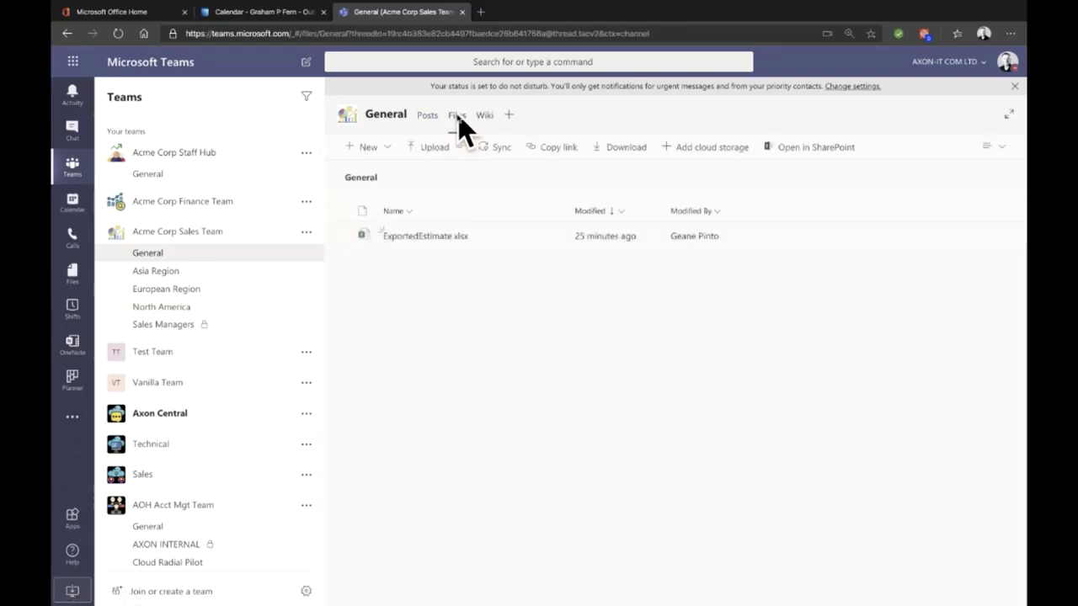
click(180, 204)
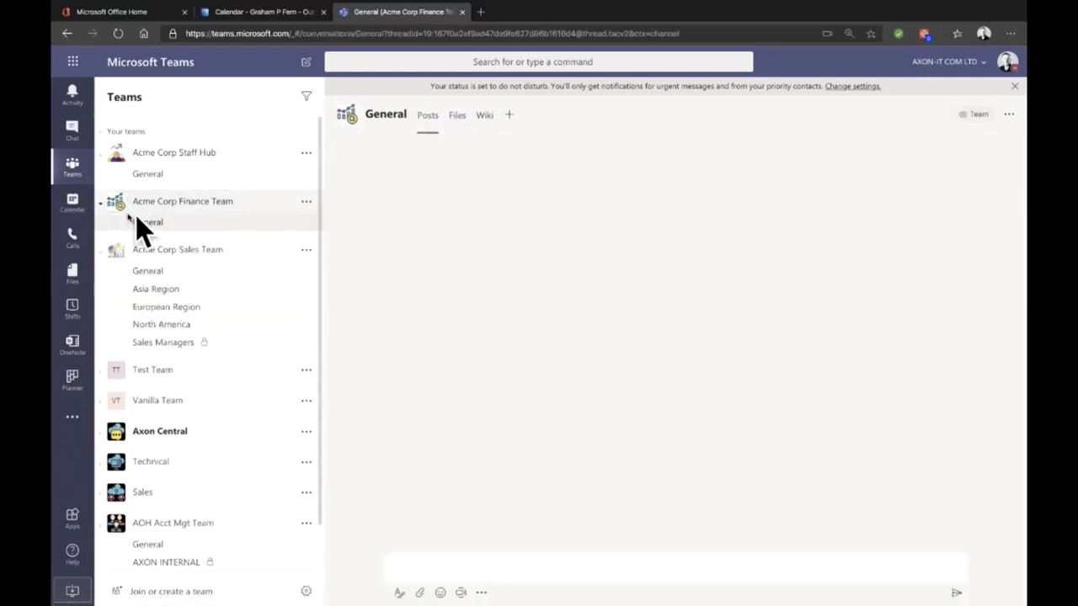
click(452, 117)
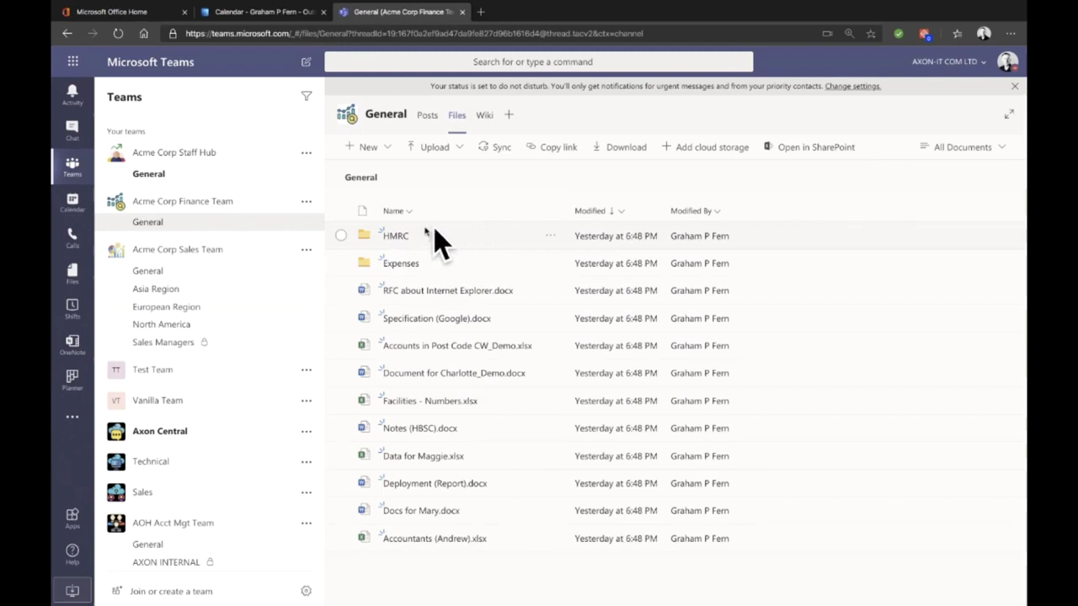
click(394, 239)
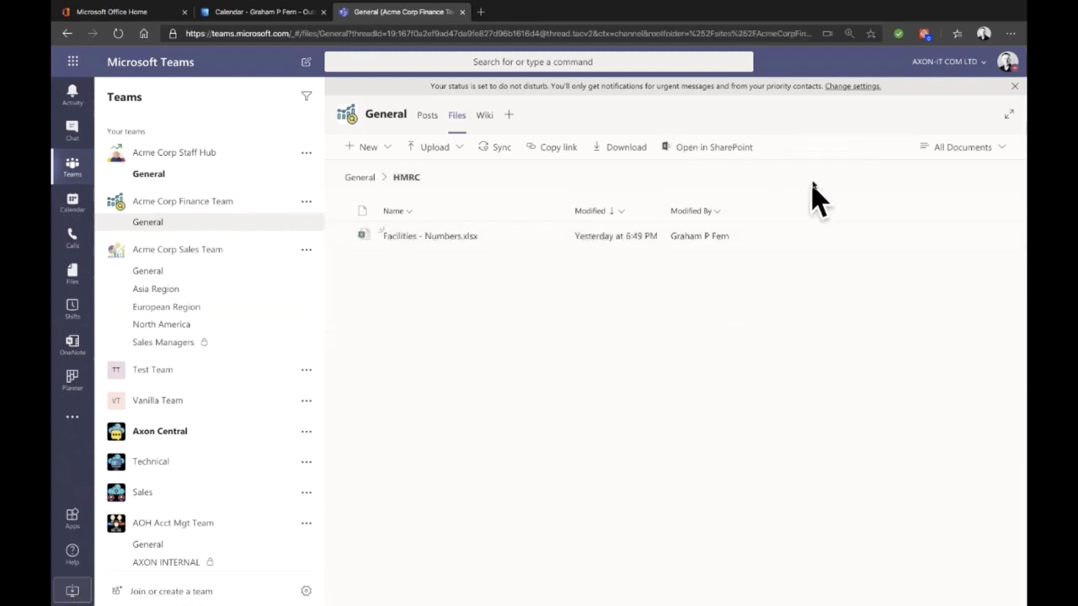
Step: Open HMRC in SharePoint, select Facilities - Numbers.xlsx and view its retention labels without applying one
click(719, 147)
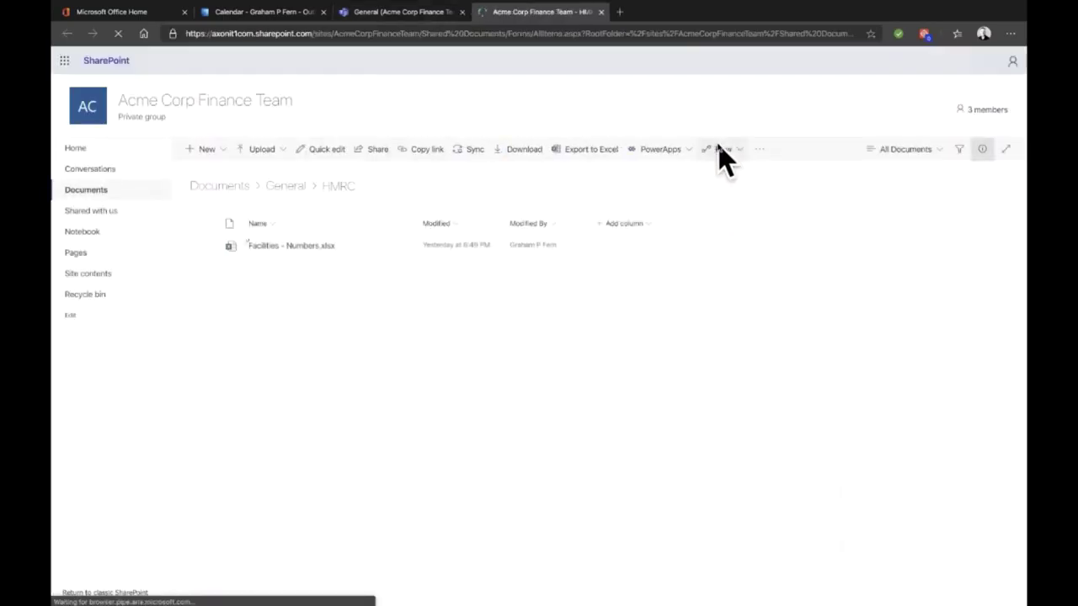
click(608, 251)
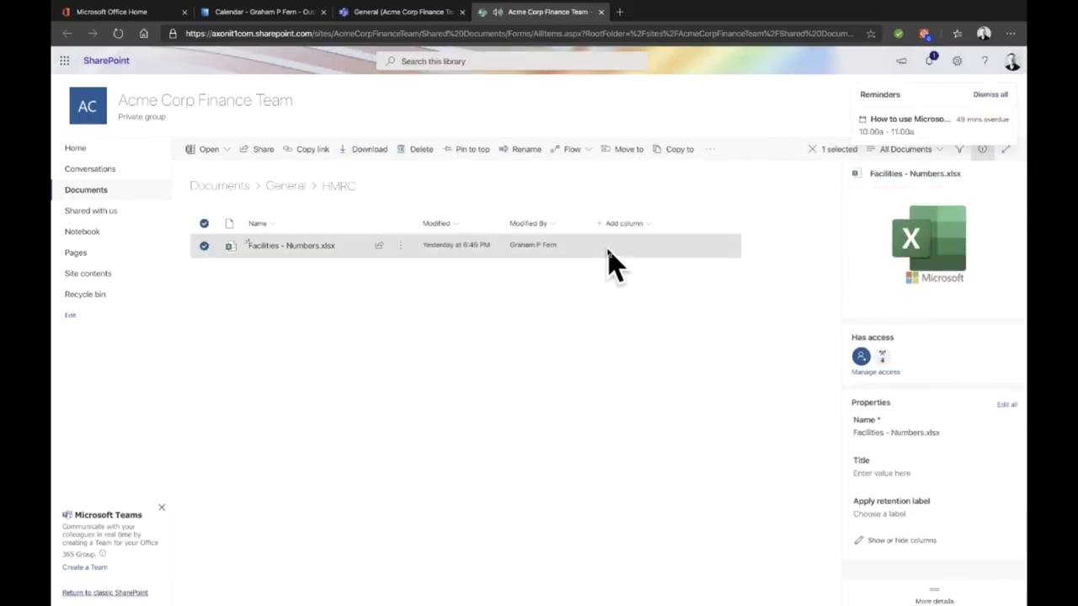
click(926, 515)
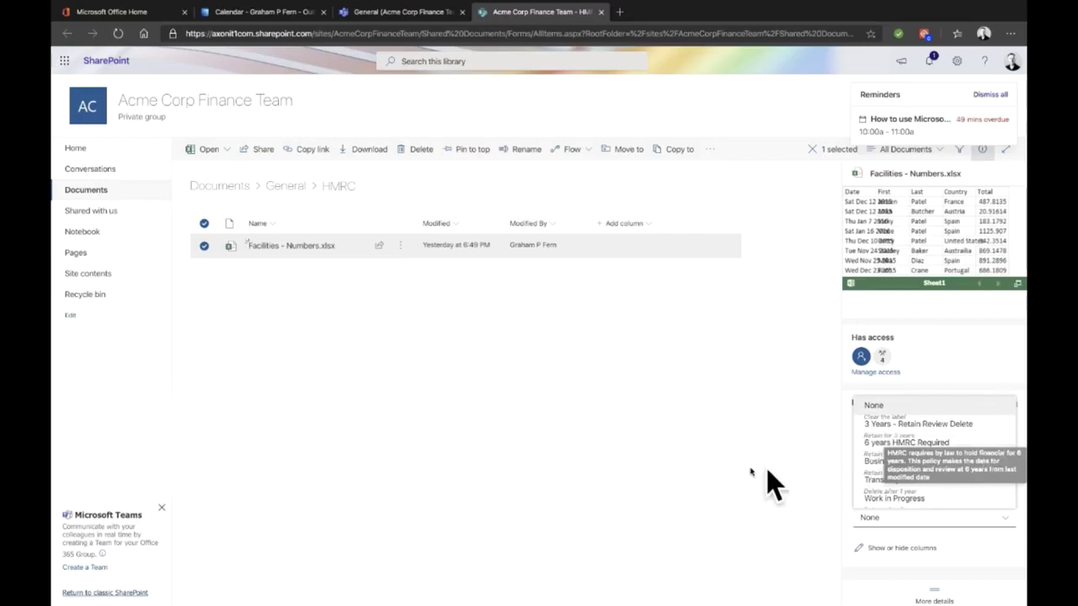
click(687, 448)
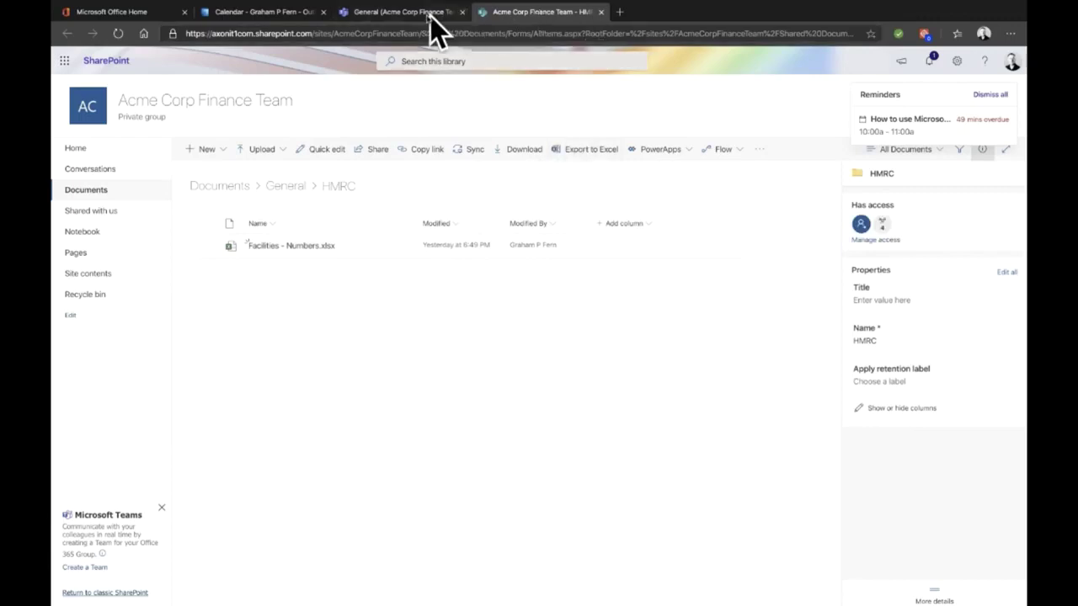
Step: Switch back to Teams and go up from HMRC to the General files folder
click(403, 13)
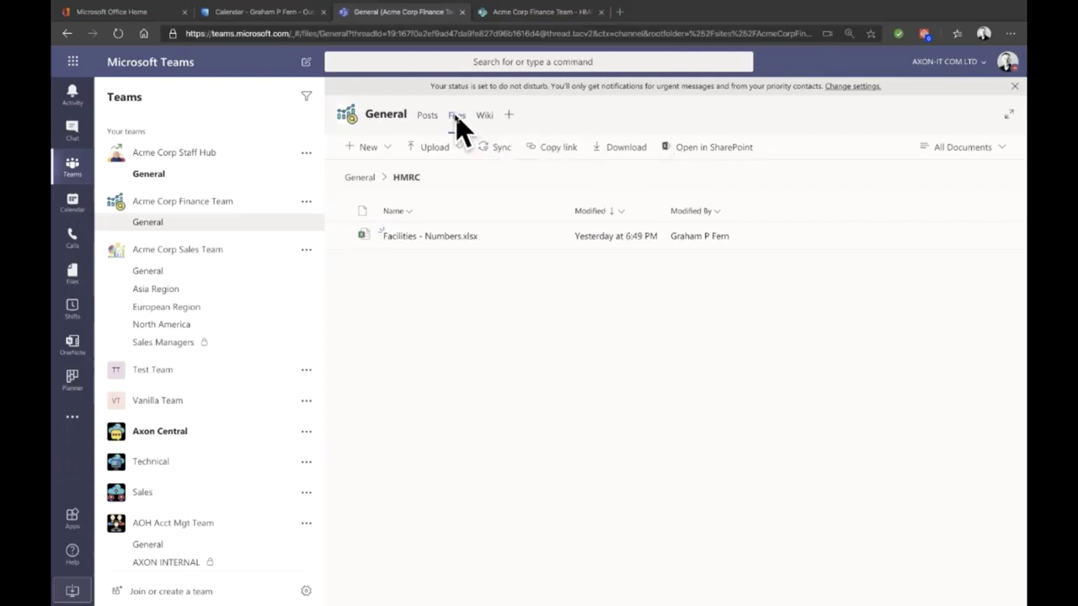
click(361, 178)
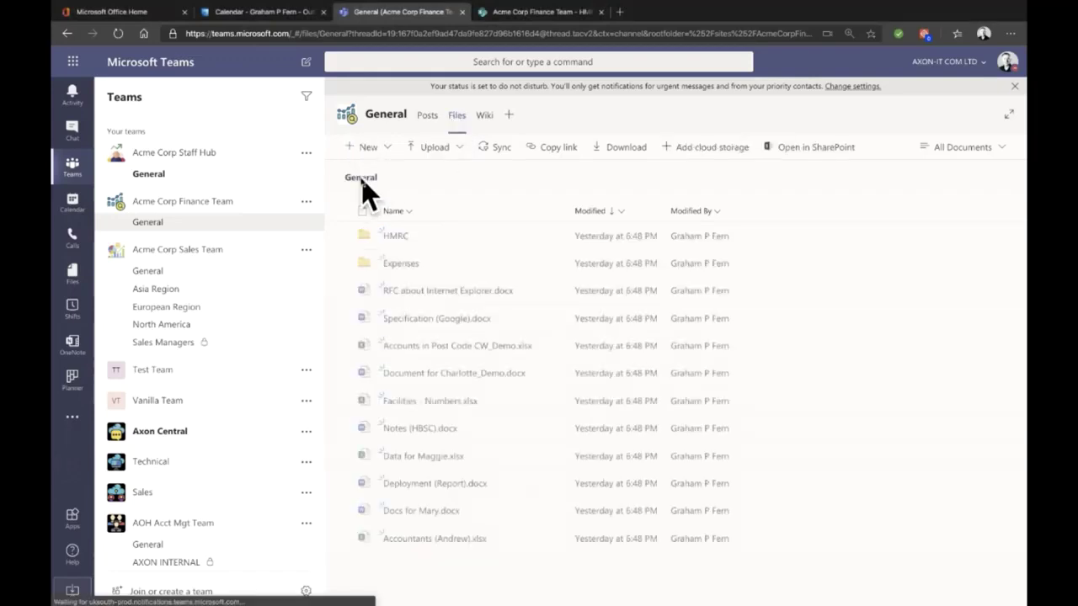
Step: Open Add cloud storage from the Finance Team's General files toolbar
click(720, 150)
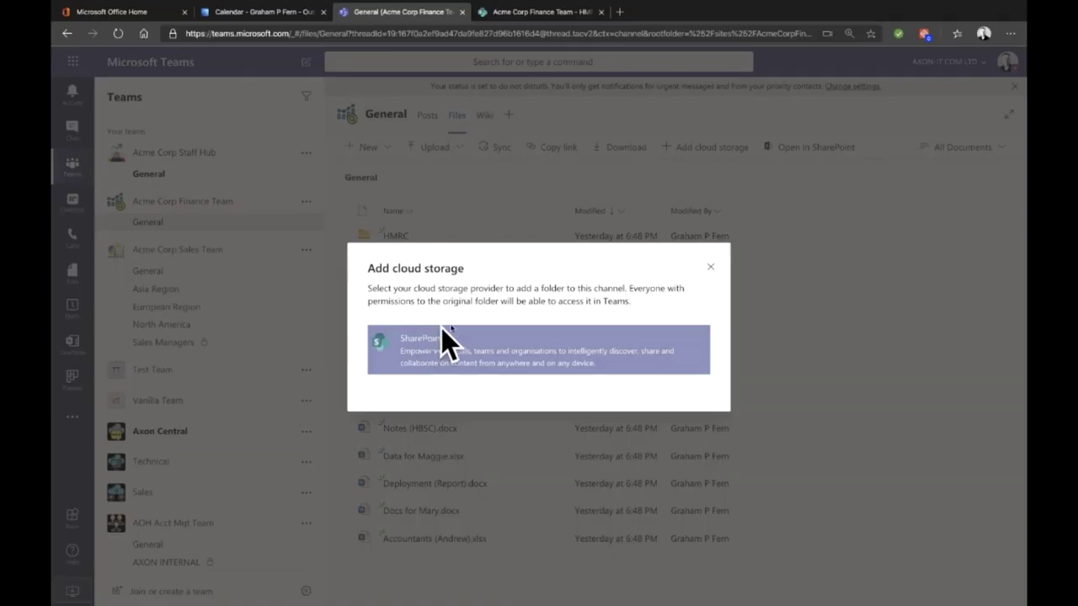
Step: Dismiss the Add cloud storage dialog without adding a folder
click(711, 268)
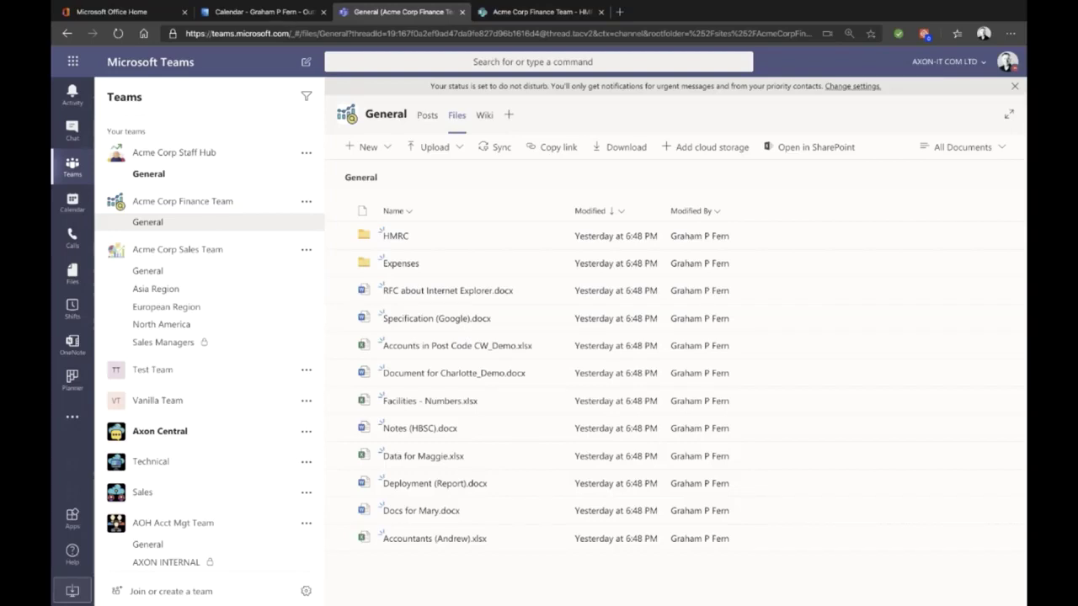
Step: Search 'stre' on the Office 365 home page and launch Microsoft Stream
click(144, 12)
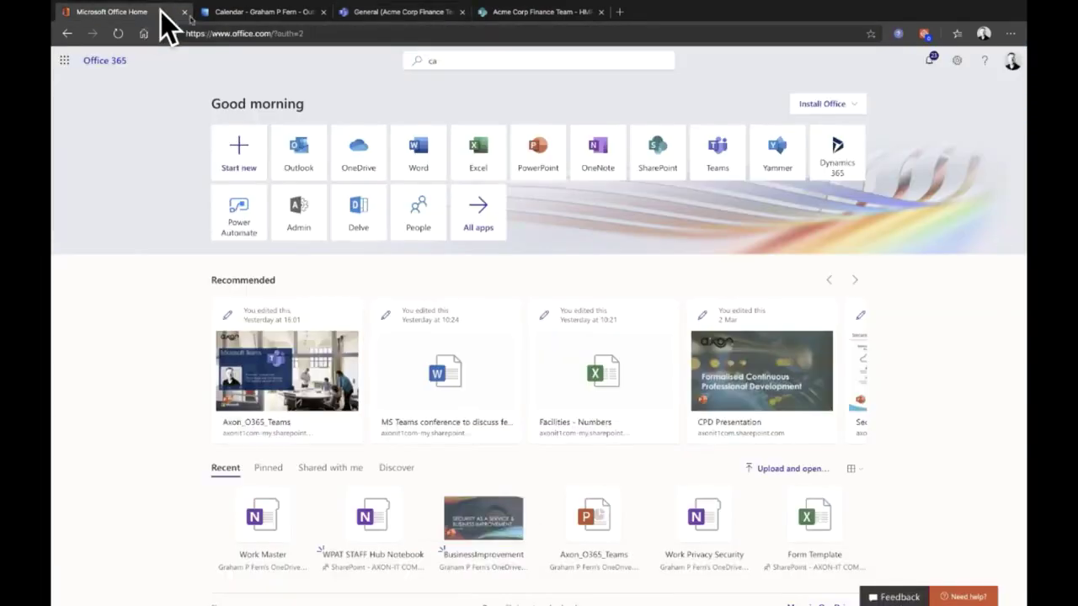
click(534, 60)
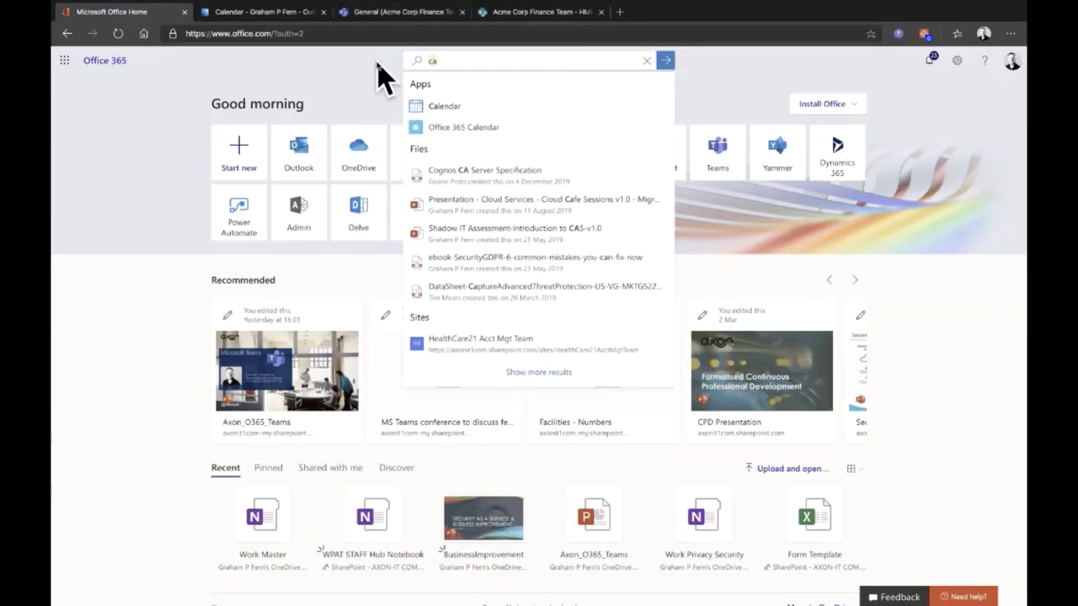
key(BackSpace)
key(BackSpace)
text(stre)
key(Down)
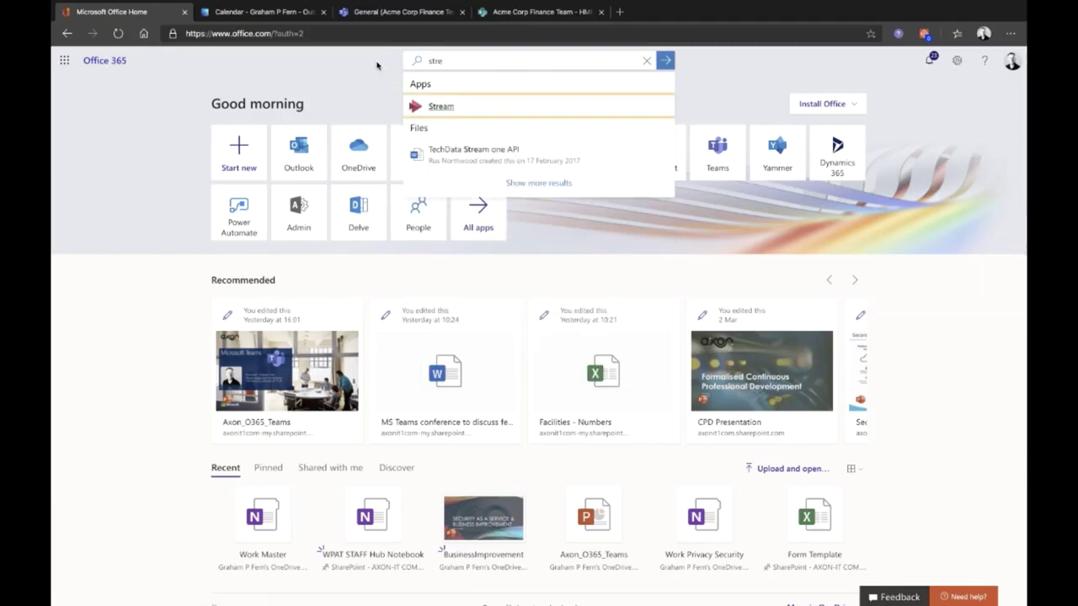
key(Return)
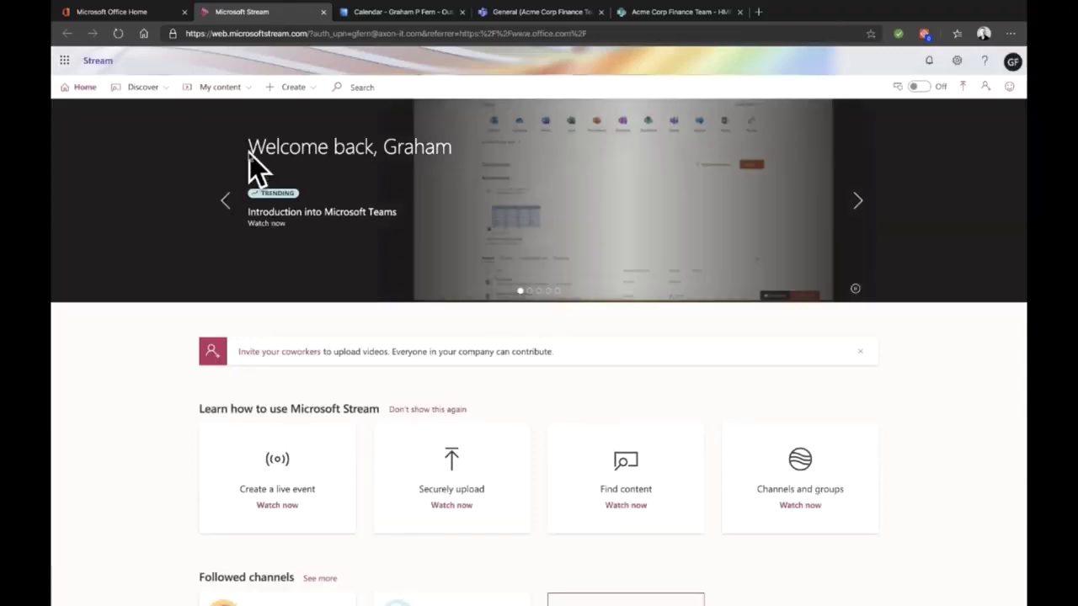
Step: Review My videos under My content in Stream, then go back to the Teams files
click(250, 90)
click(221, 116)
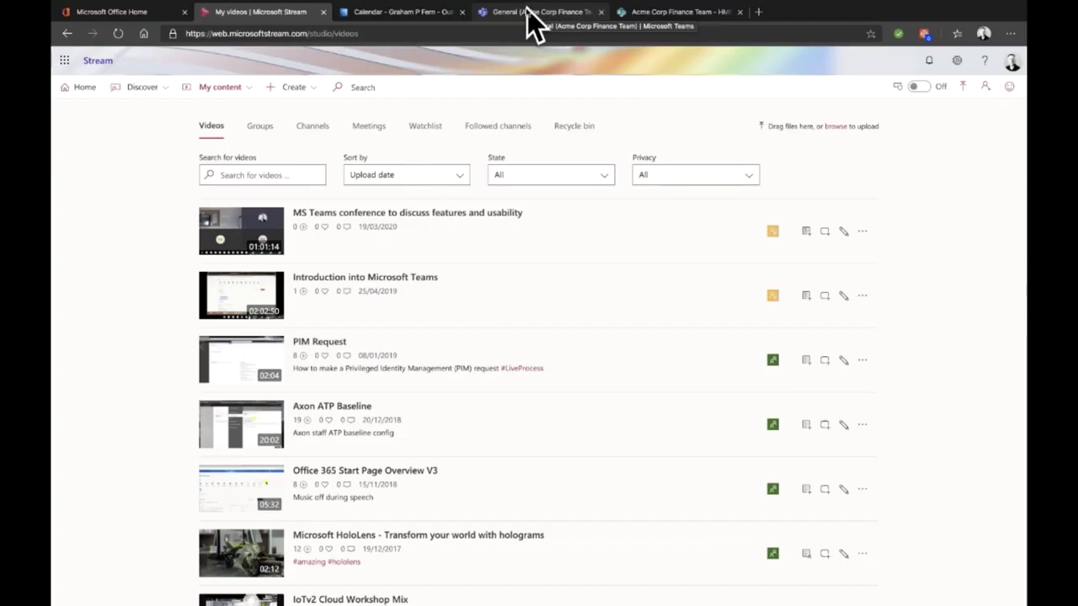
click(529, 13)
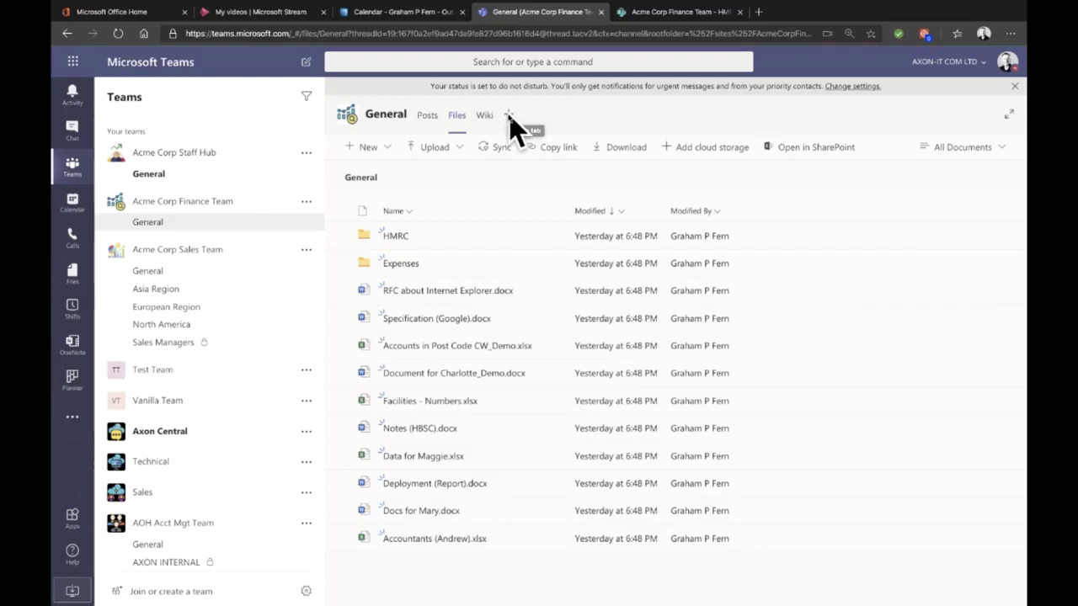
Step: From the General channel's Posts, open the Add a tab catalogue and browse its apps
click(428, 118)
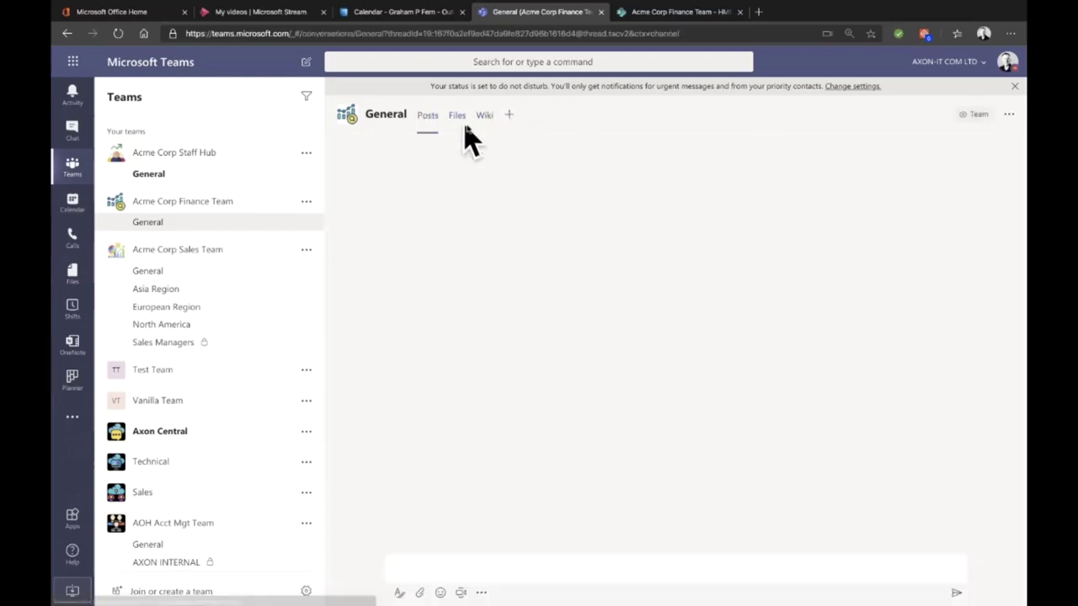
click(509, 115)
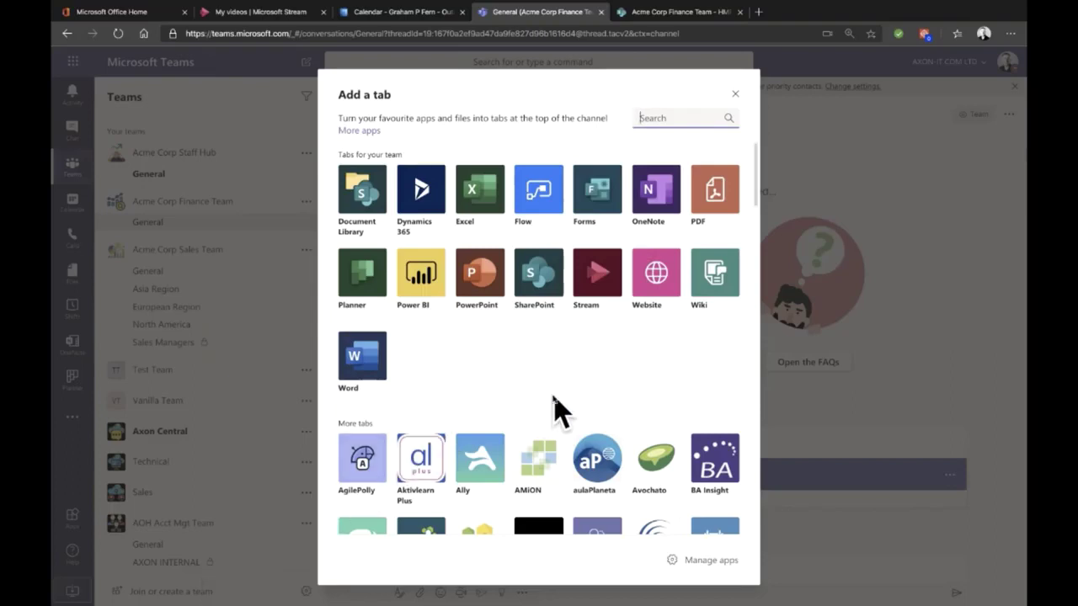
scroll(556, 411, down, 5)
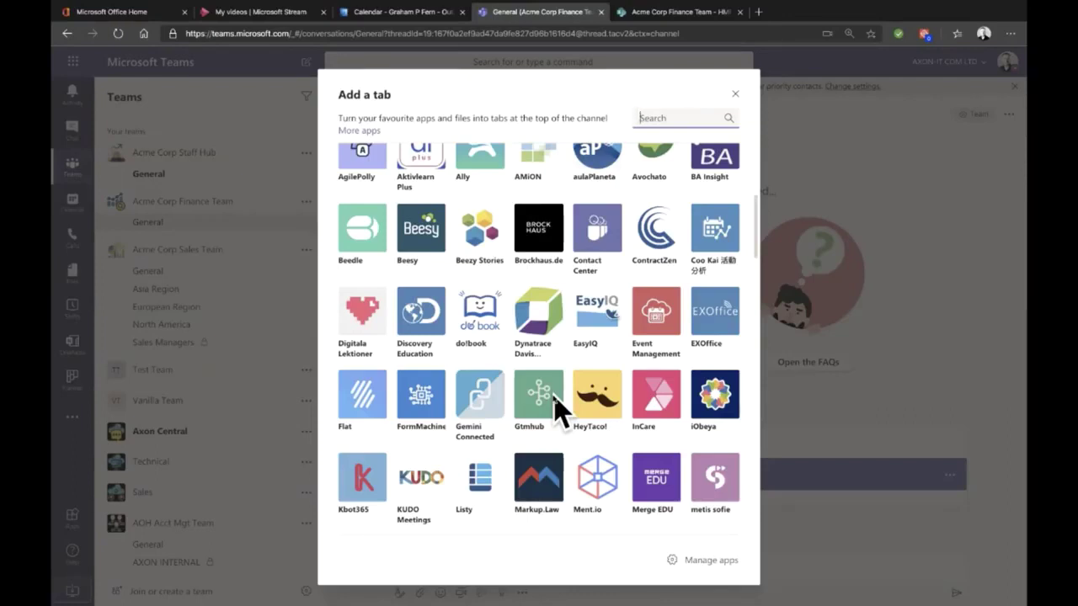
scroll(556, 411, down, 3)
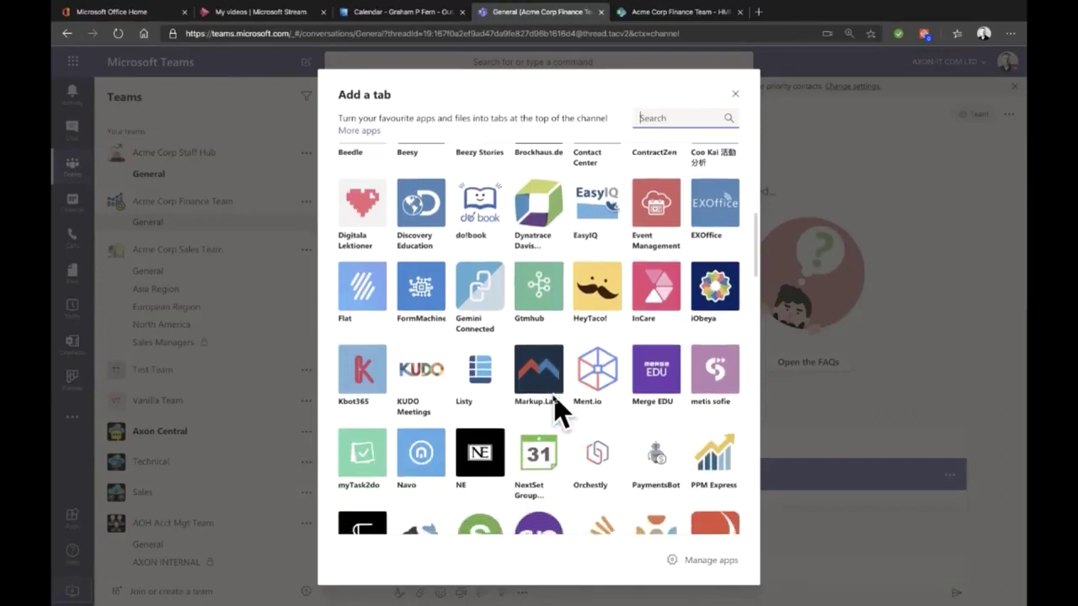
scroll(556, 411, down, 5)
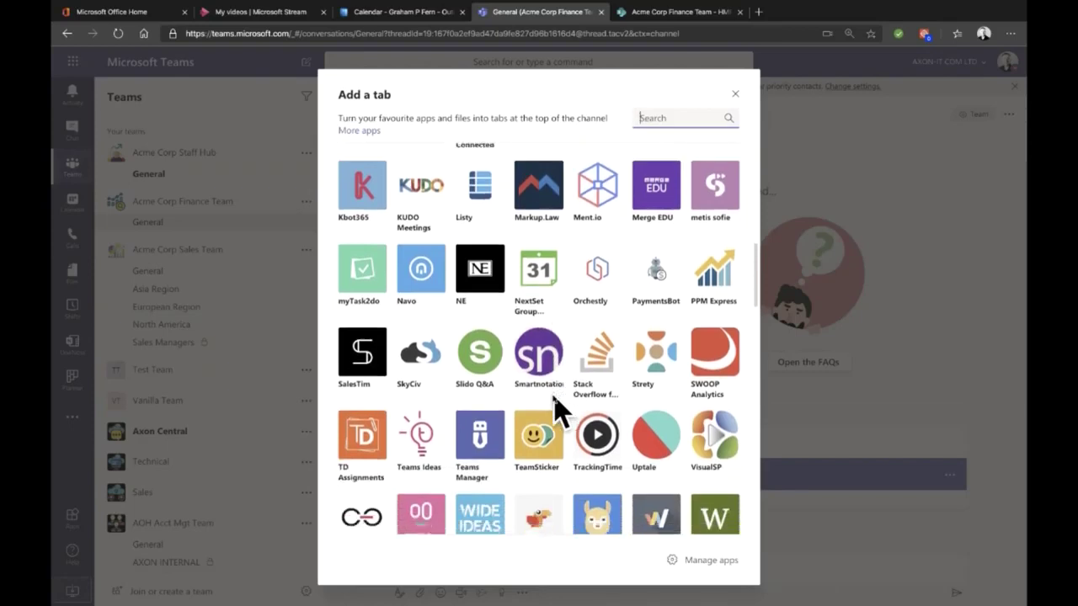
scroll(556, 411, down, 4)
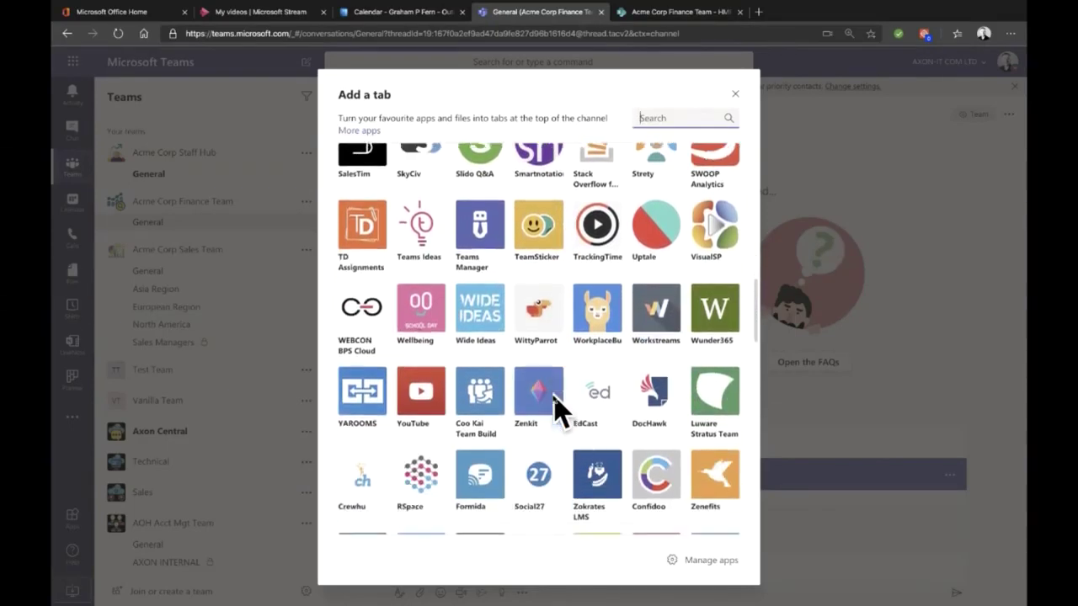
scroll(556, 411, down, 2)
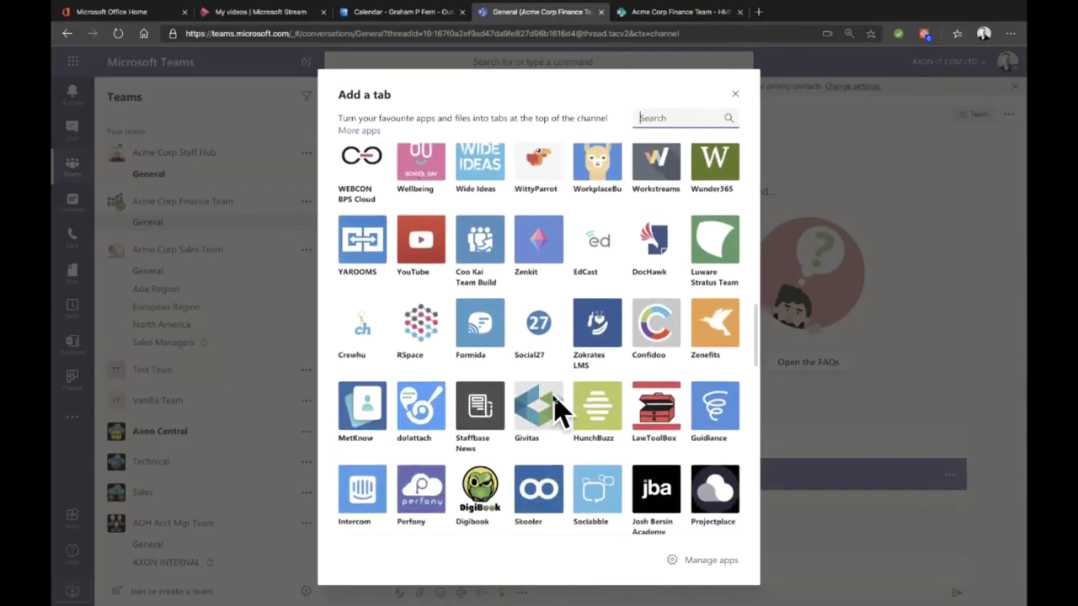
scroll(558, 410, down, 2)
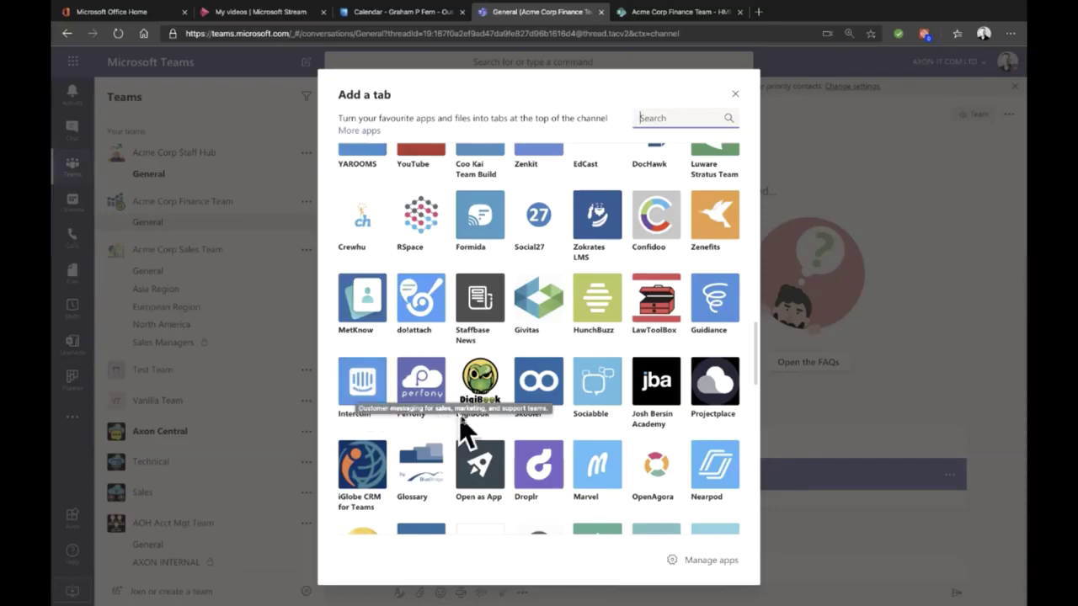
scroll(568, 425, down, 3)
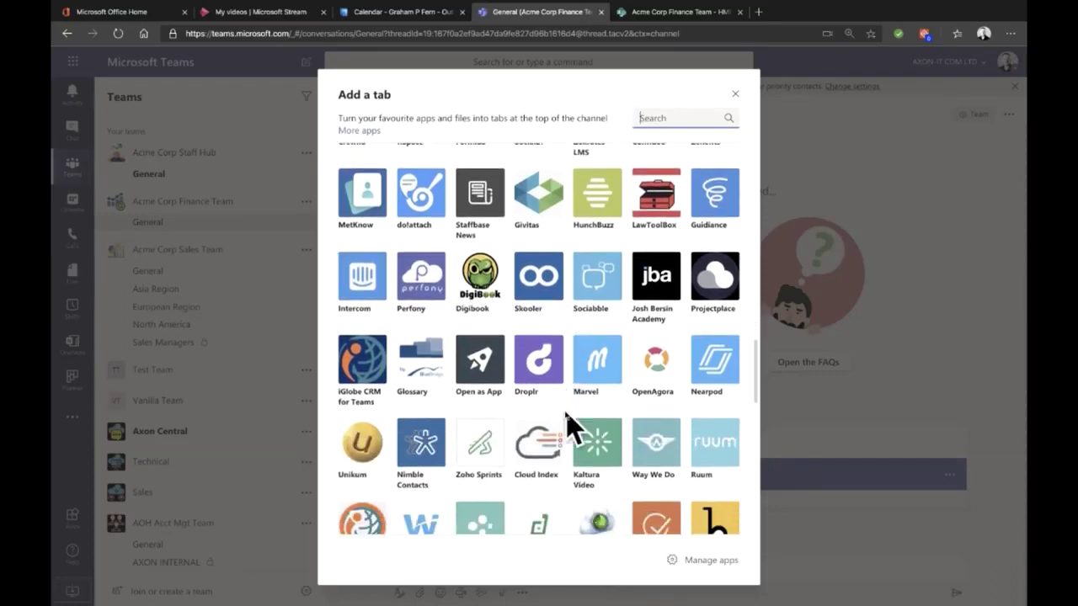
scroll(568, 426, down, 3)
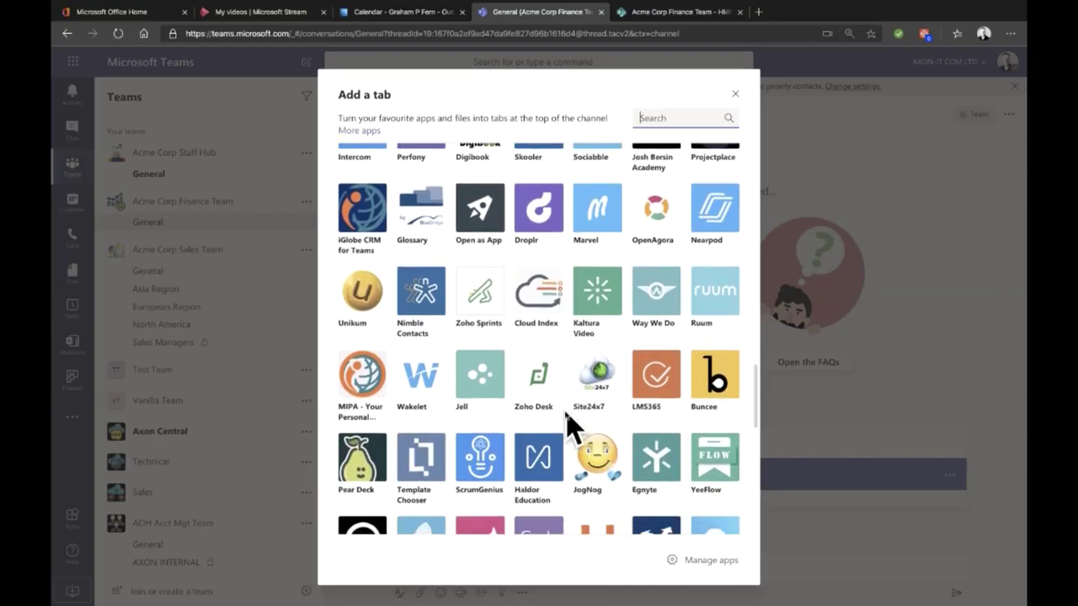
scroll(568, 425, up, 10)
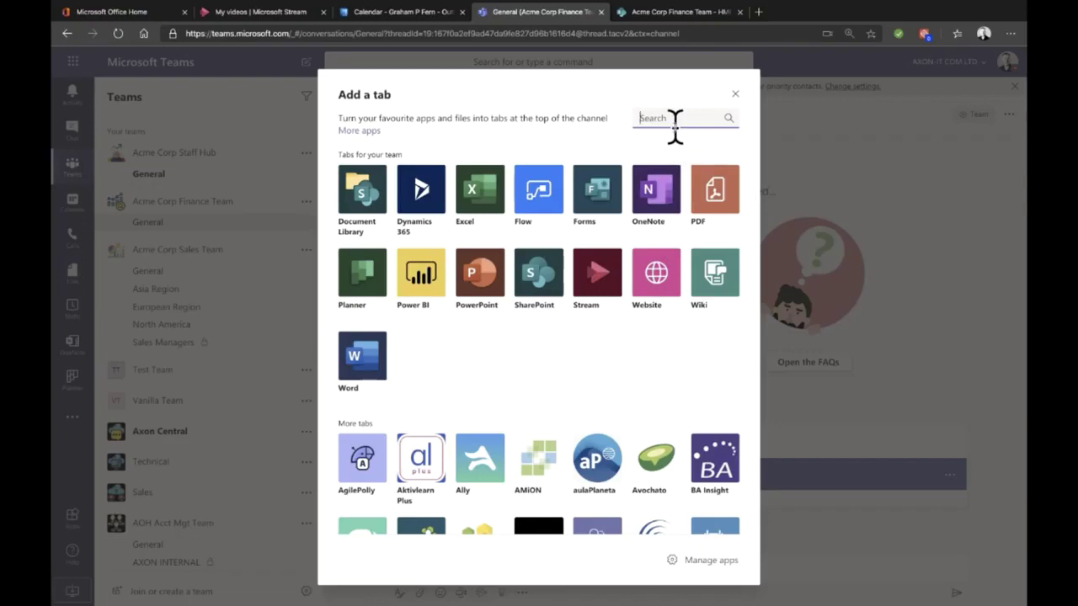
Step: Close Add a tab and open Manage team for Acme Corp Finance Team's members
click(735, 95)
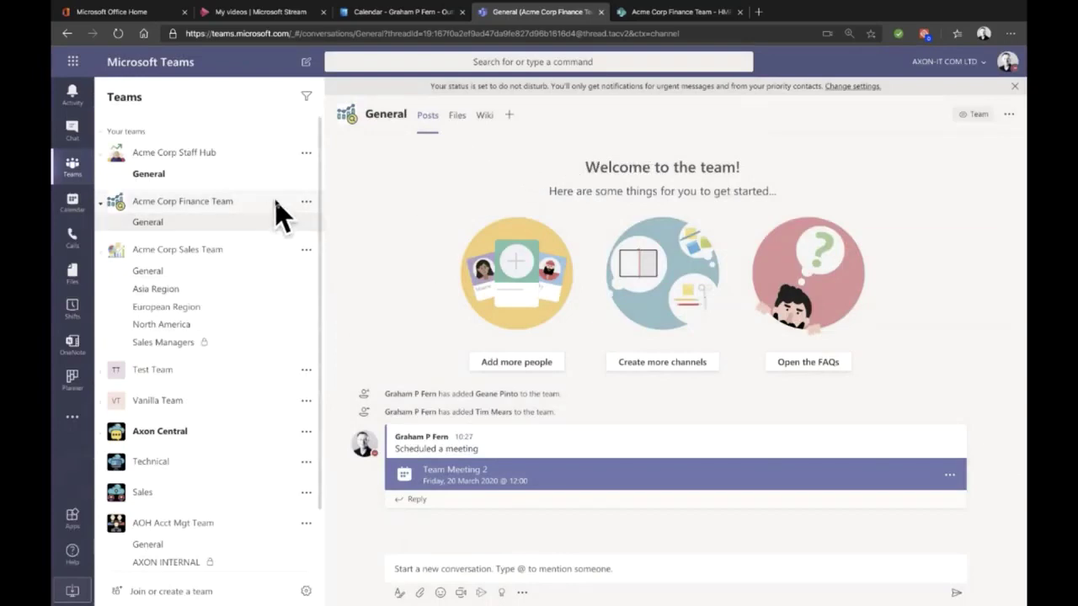
click(306, 202)
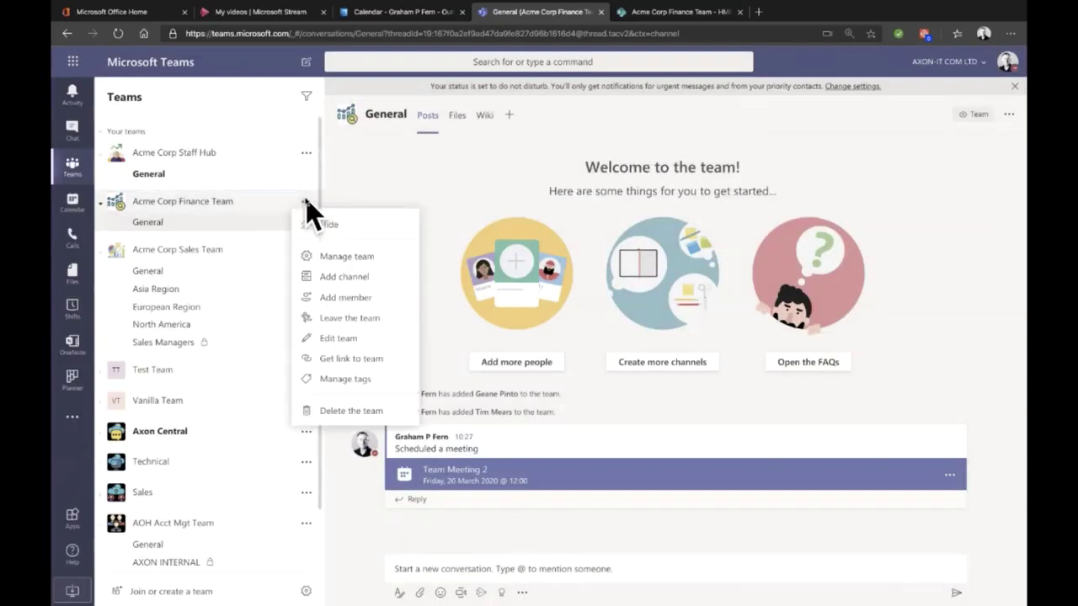
click(355, 256)
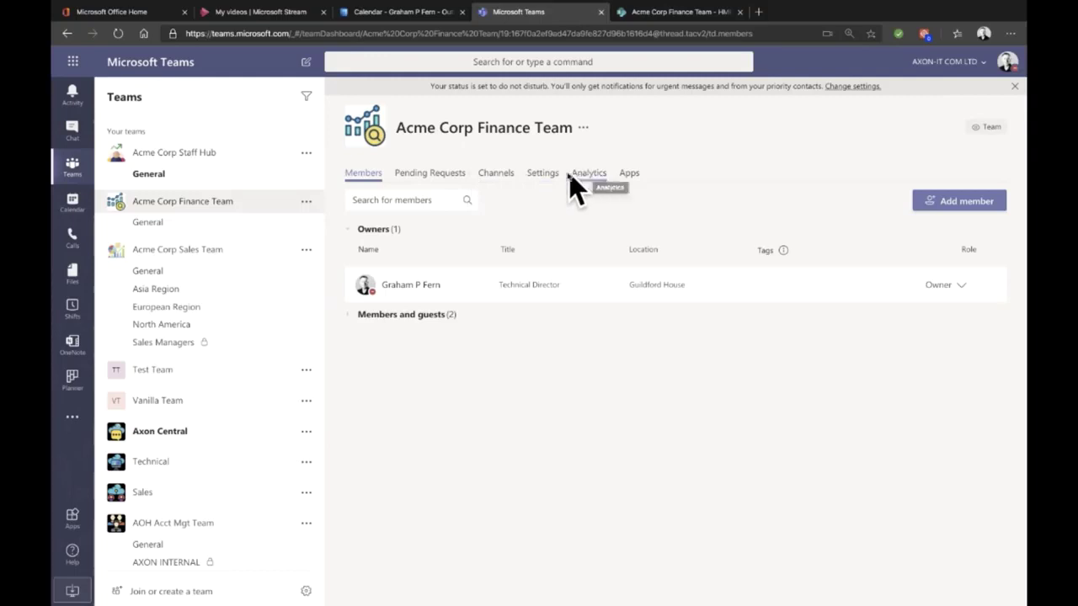
click(306, 203)
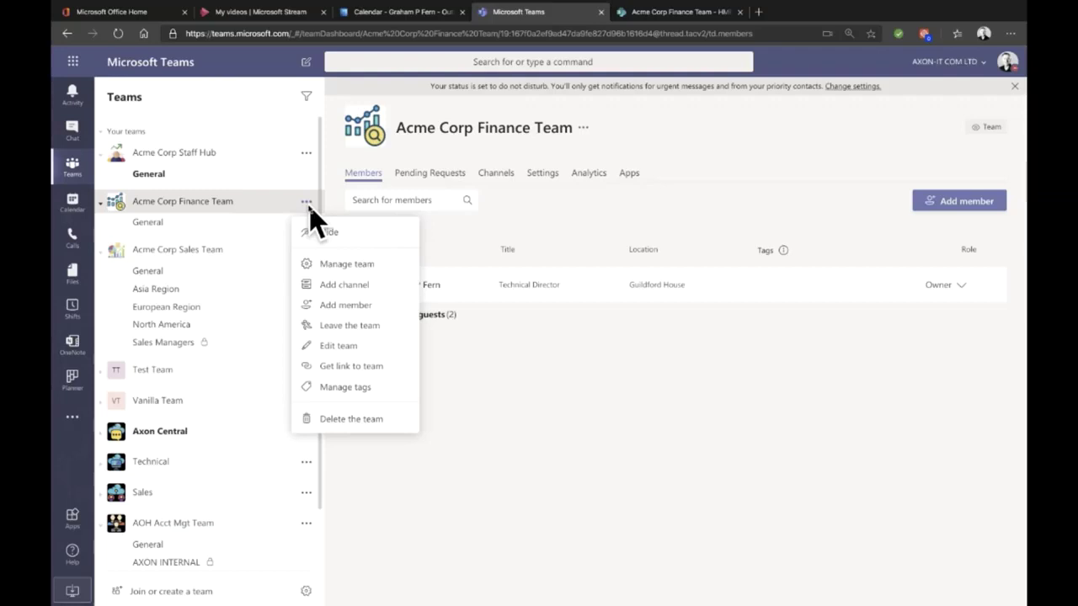
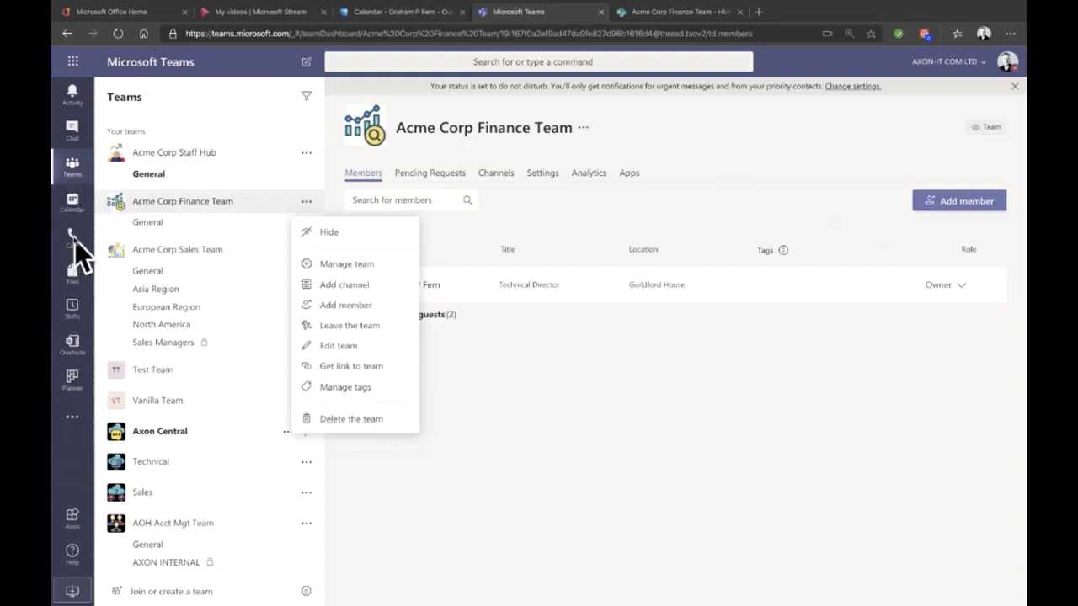
Step: Show the calendar for the week of 16–20 March 2020 and list the New meeting options
click(73, 201)
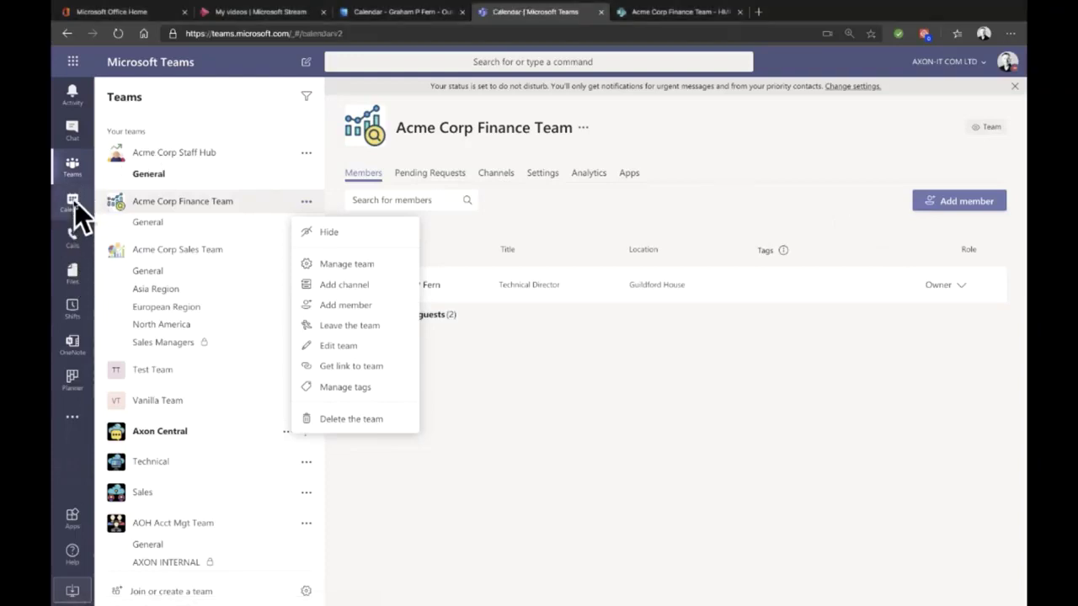
click(997, 116)
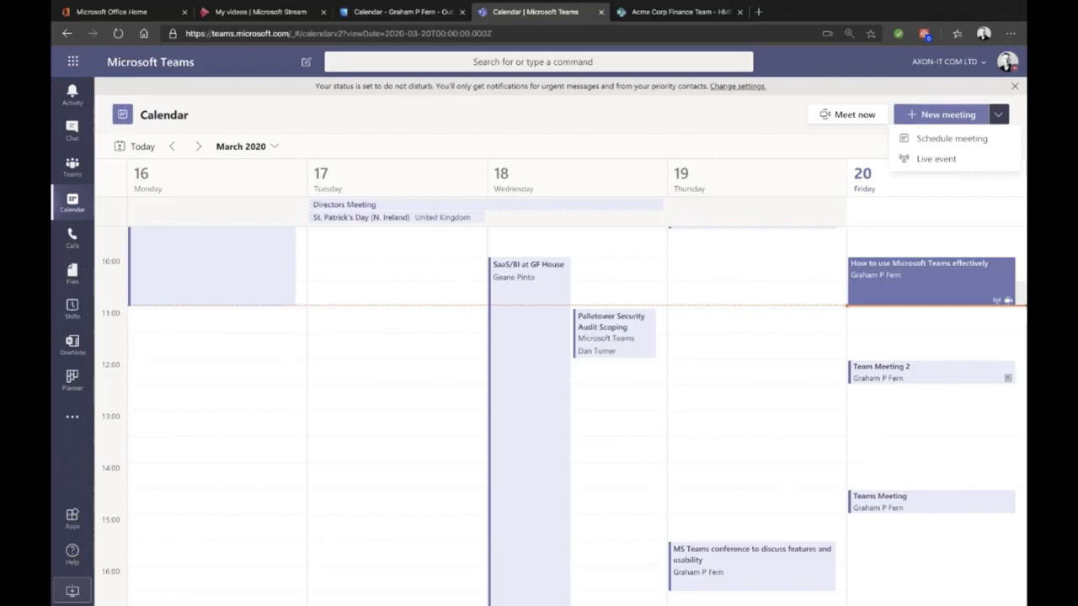
Step: Switch to the Stream My videos page and scroll through the uploaded videos
click(274, 12)
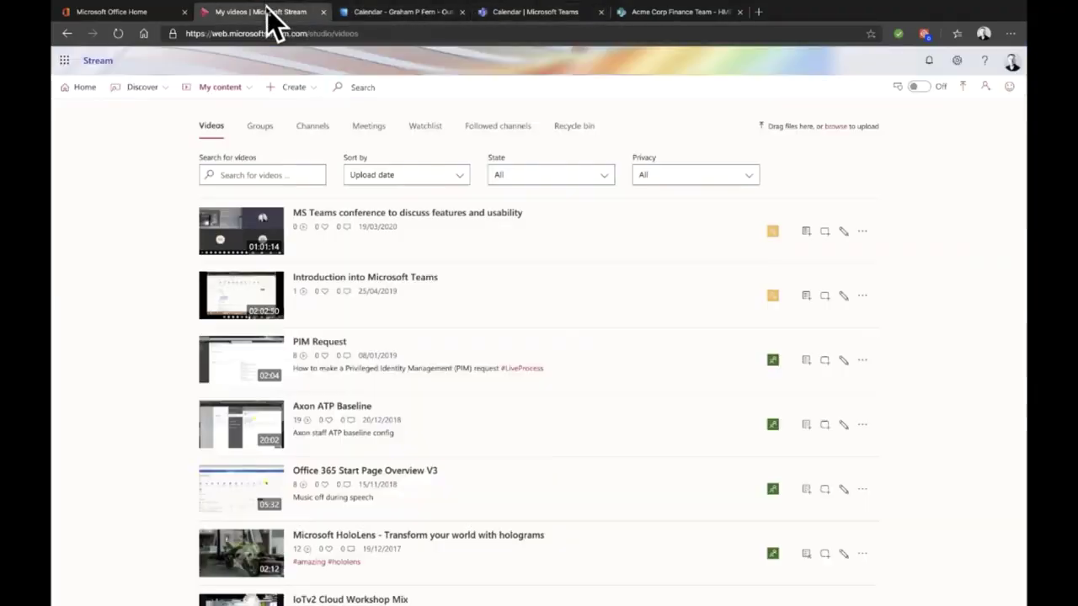
scroll(552, 440, down, 3)
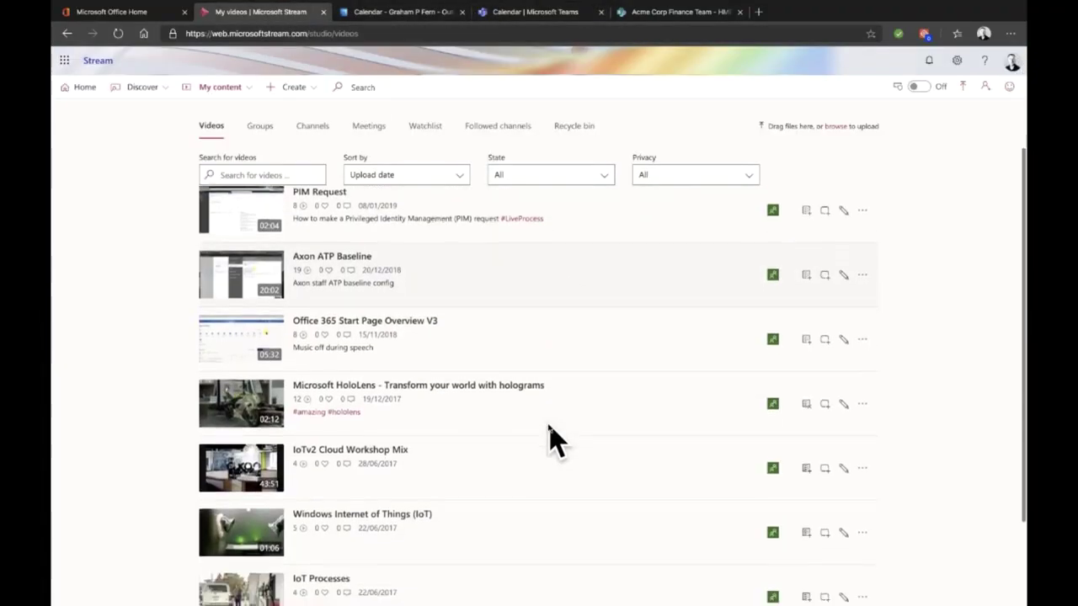
scroll(551, 440, down, 4)
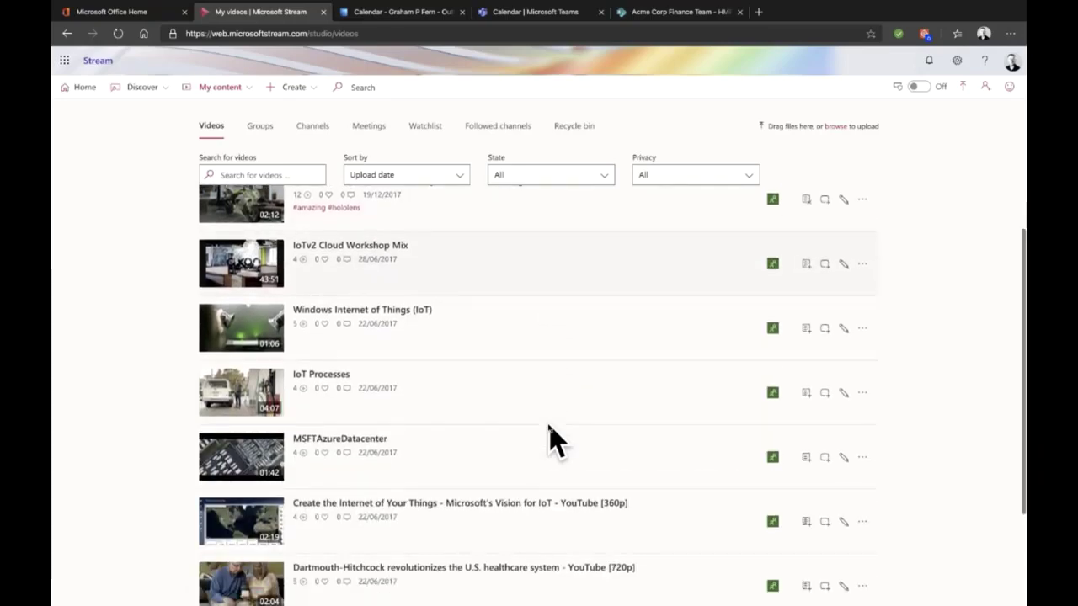
scroll(552, 439, up, 6)
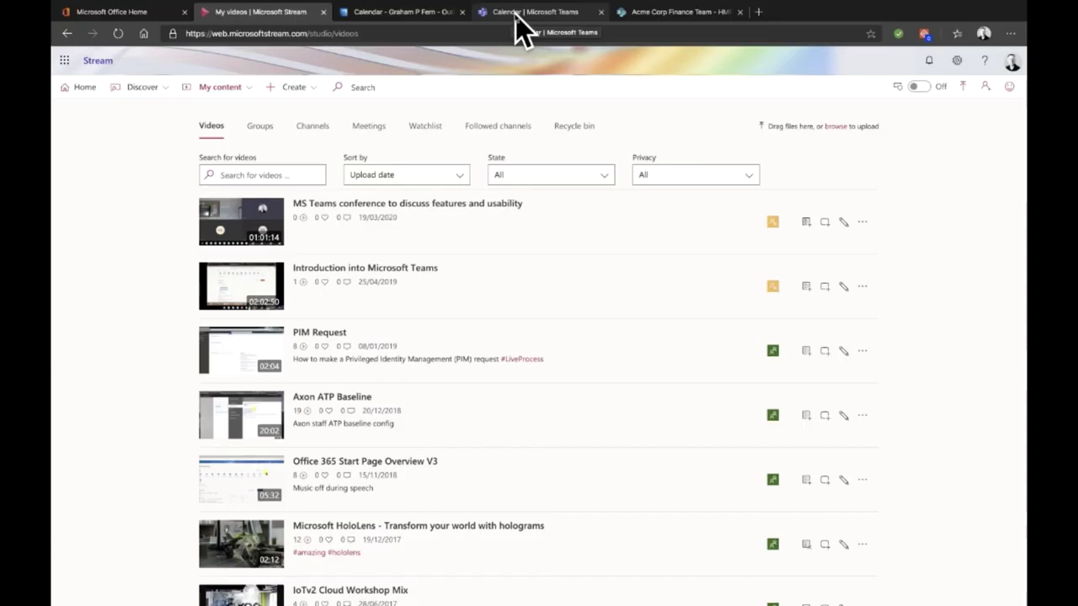
Step: Return to Teams and open the Acme Corp Finance Team General channel with its Team Meeting 2 post
click(515, 15)
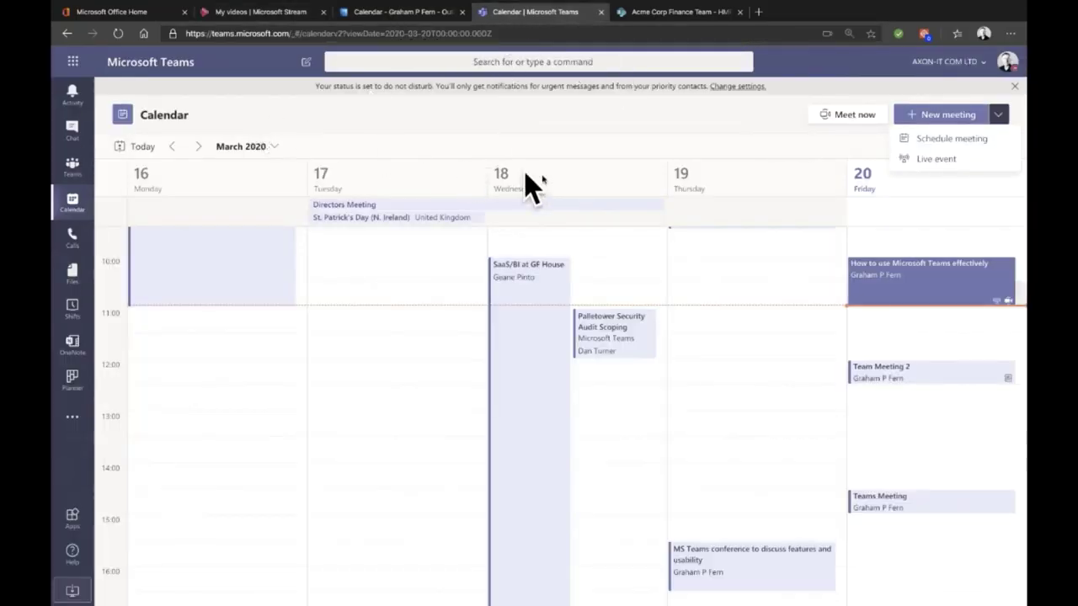
click(73, 167)
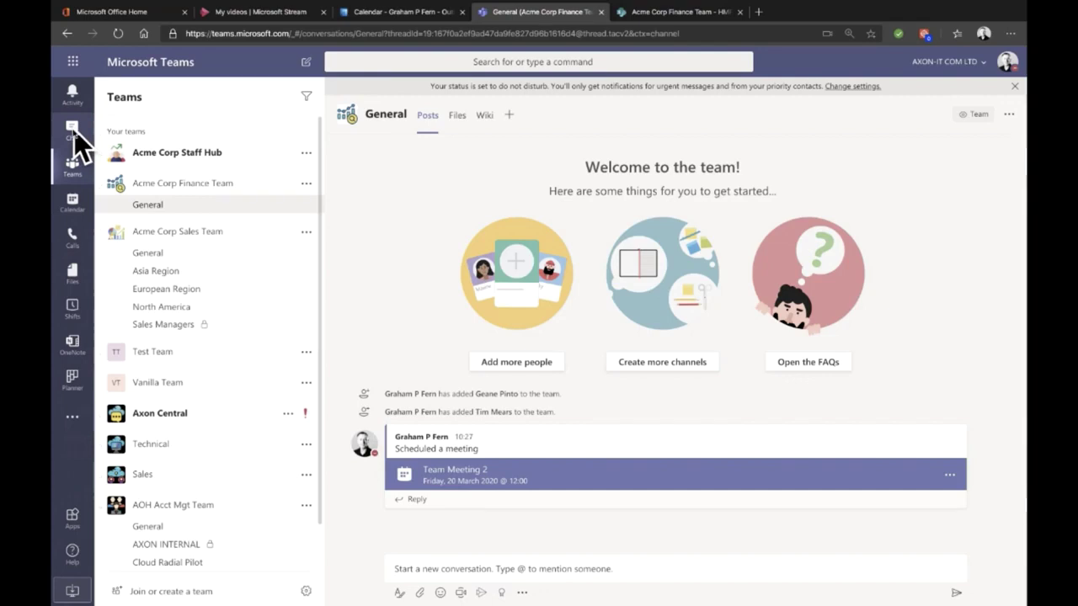
click(307, 63)
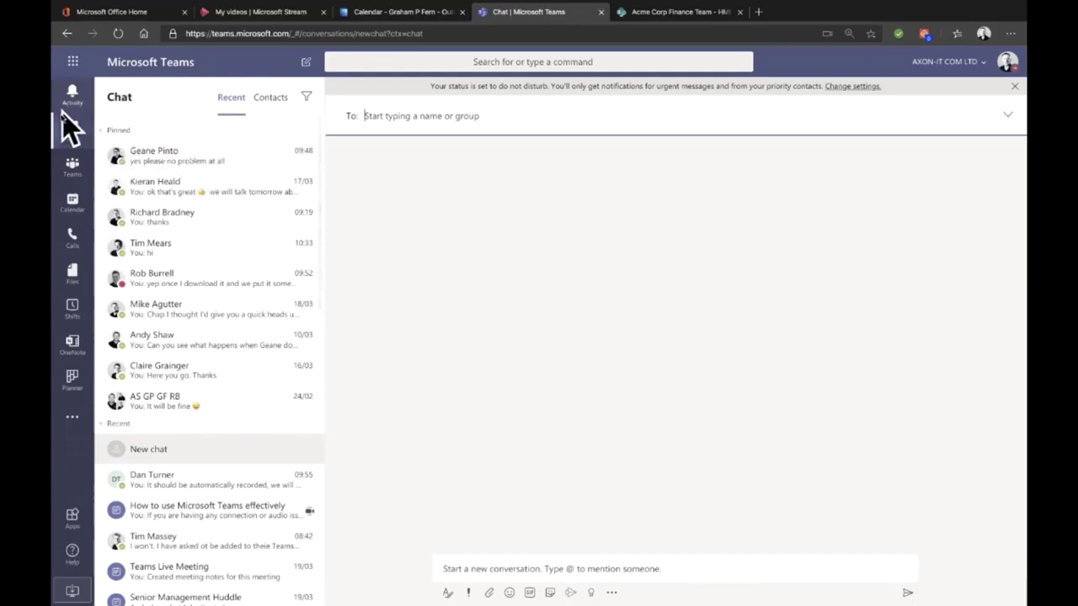
click(75, 164)
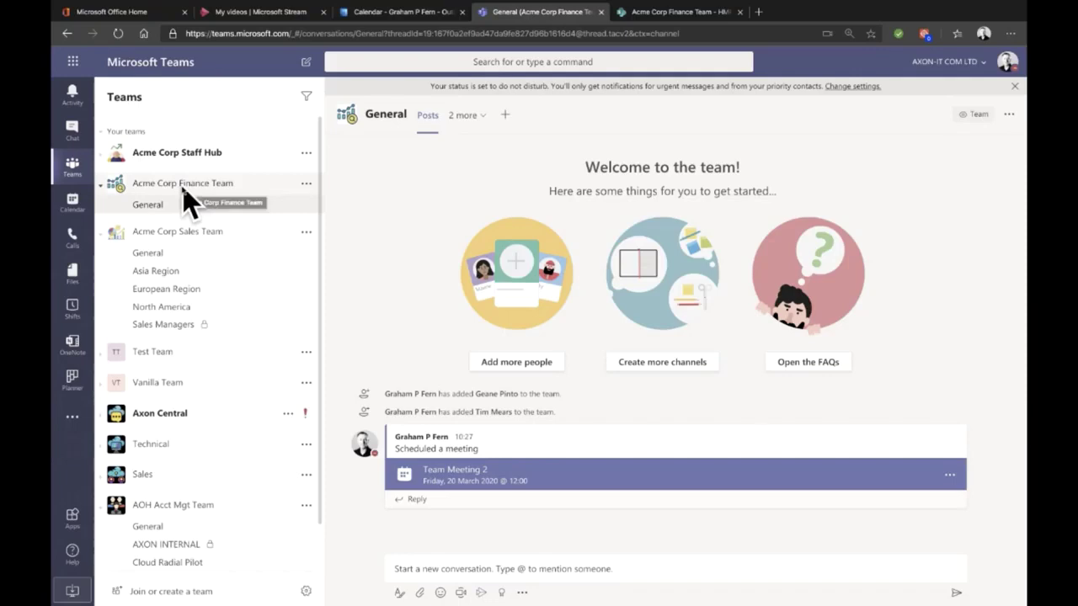
Step: Start a new chat and add the first colleague as a recipient
click(71, 131)
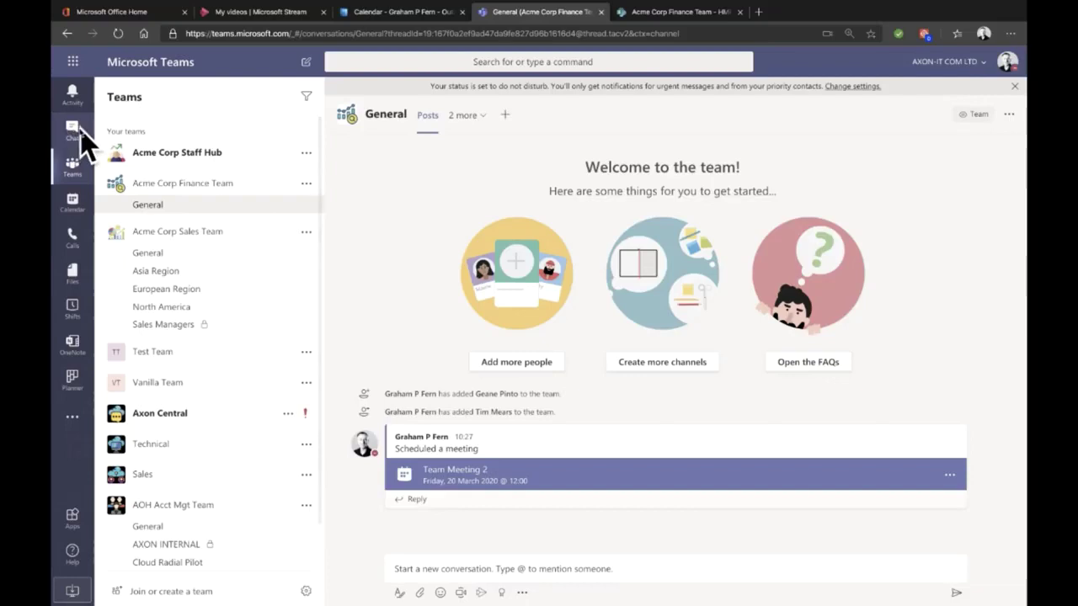
text(tim)
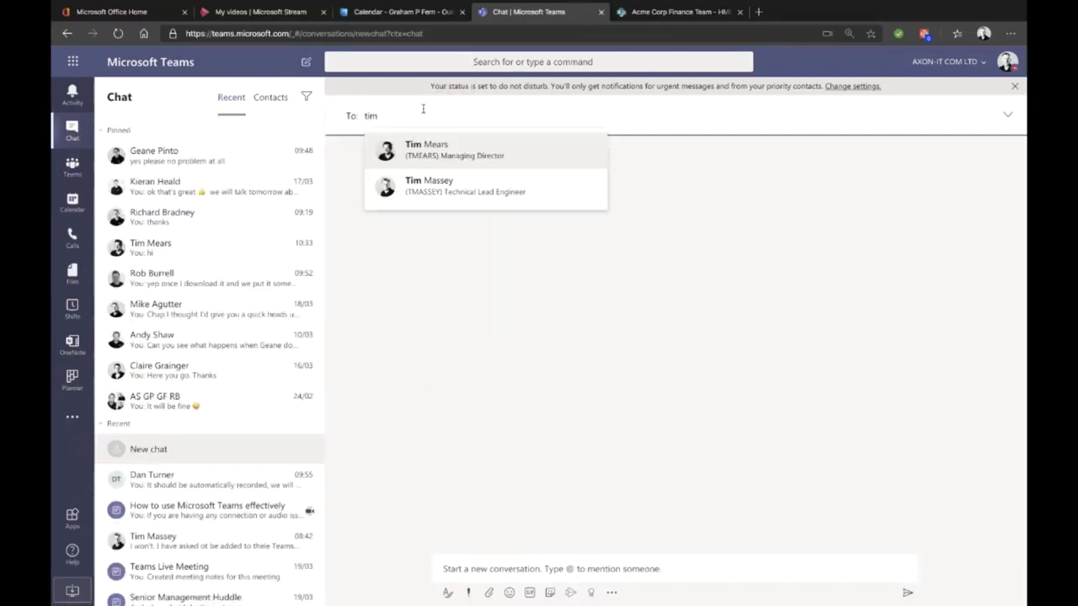
key(Return)
mouse_move(424, 112)
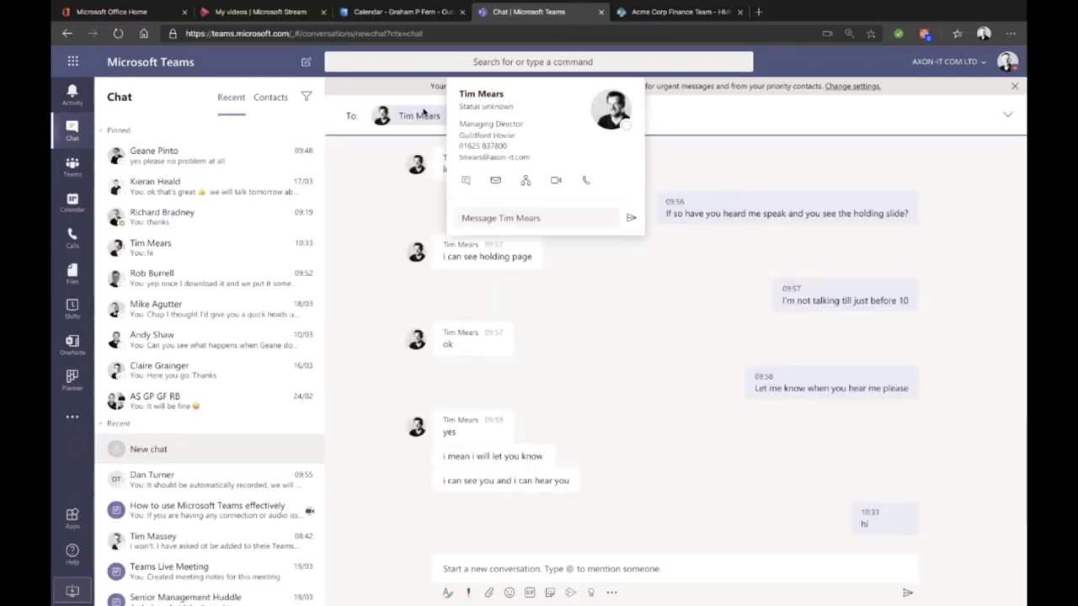
key(BackSpace)
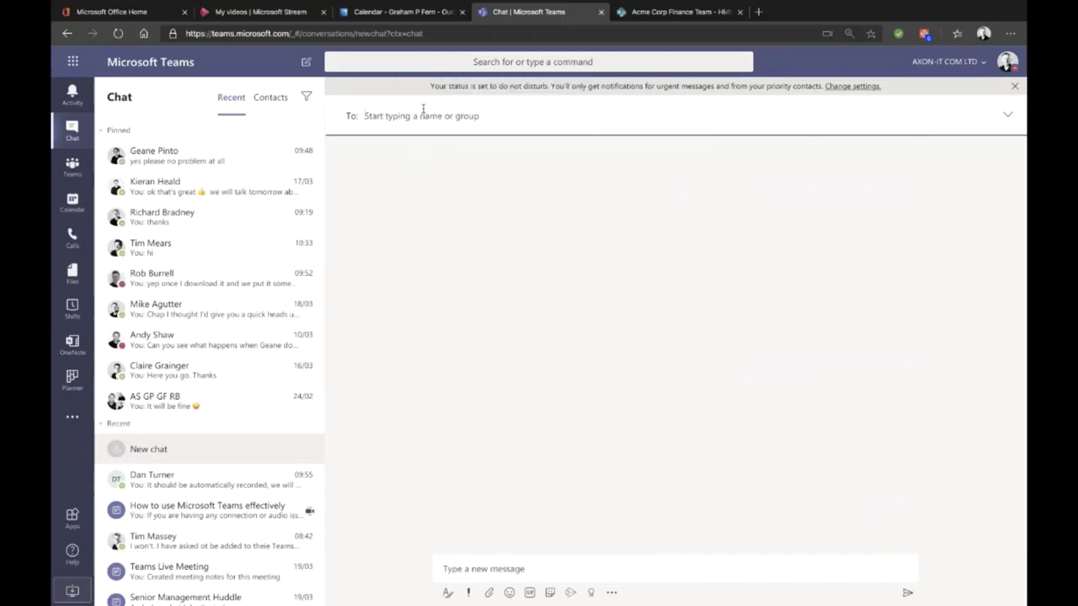
text(tim)
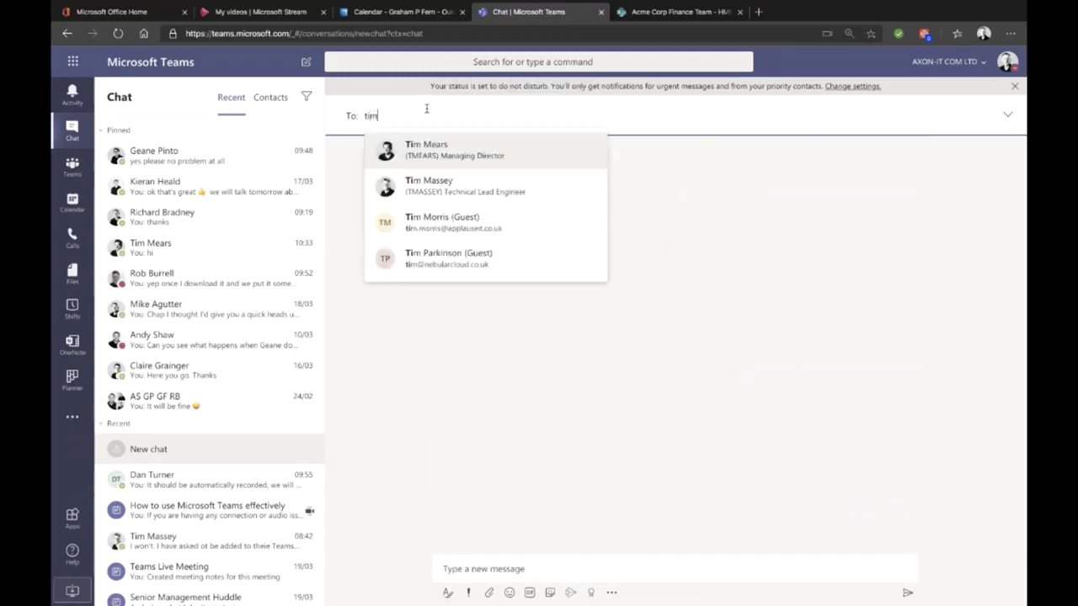
key(Return)
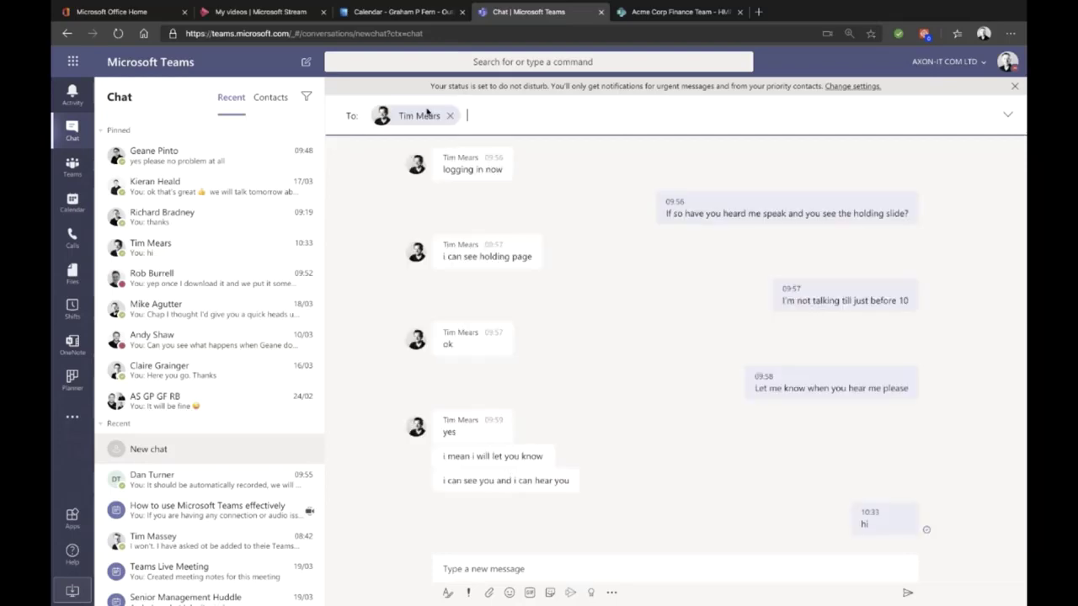
Step: Add a second and third colleague, completing the three-person group chat
text(ben)
key(Return)
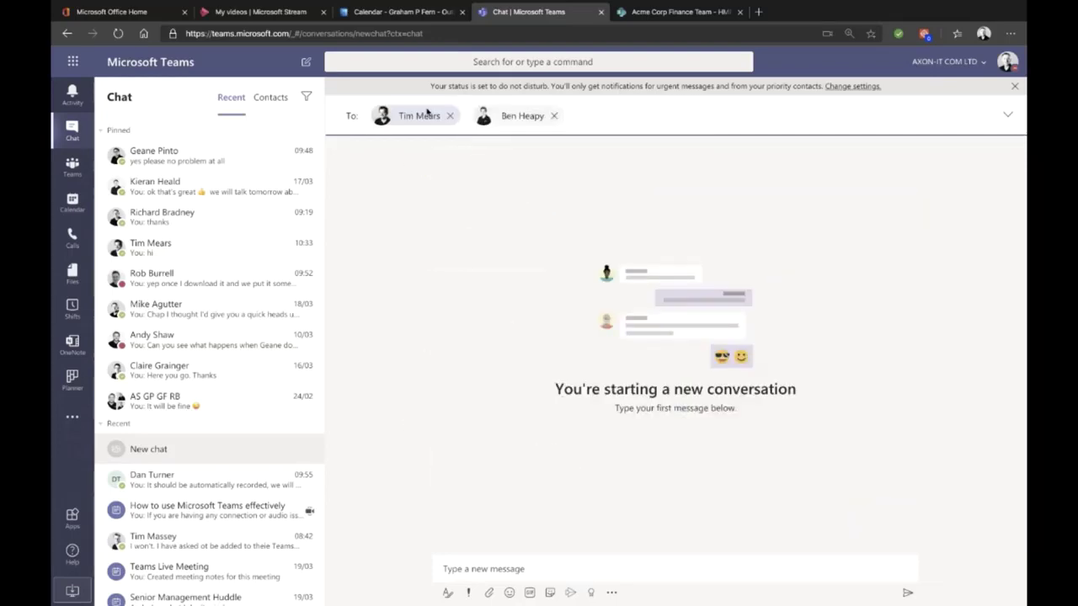
text(tim)
key(Down)
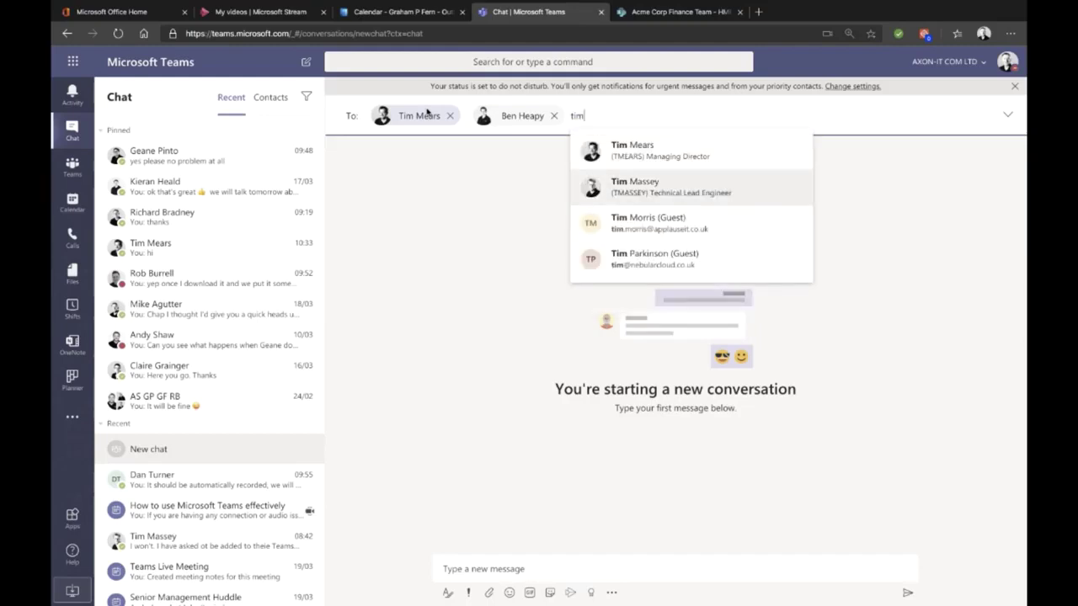
key(Return)
click(480, 568)
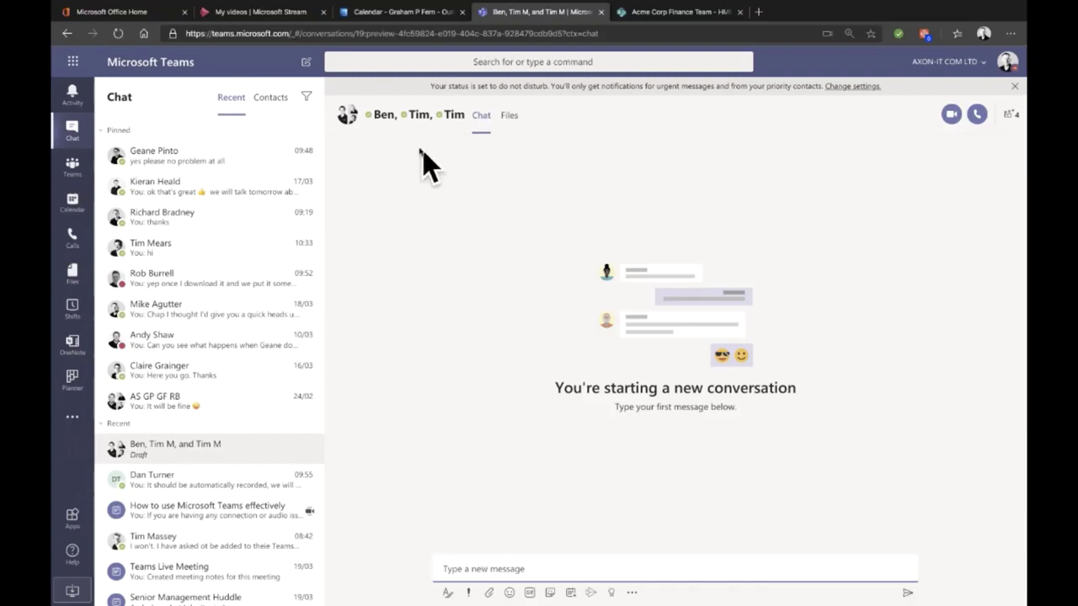
Step: Send the message 'Just a test' to the group chat
text(Just a test)
key(Return)
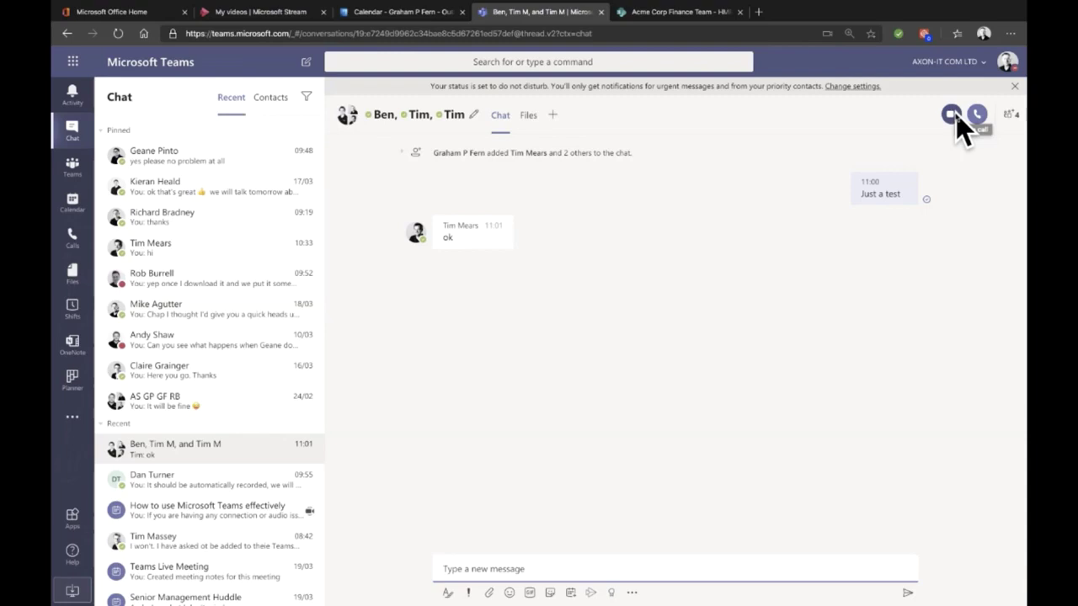
click(534, 120)
click(500, 115)
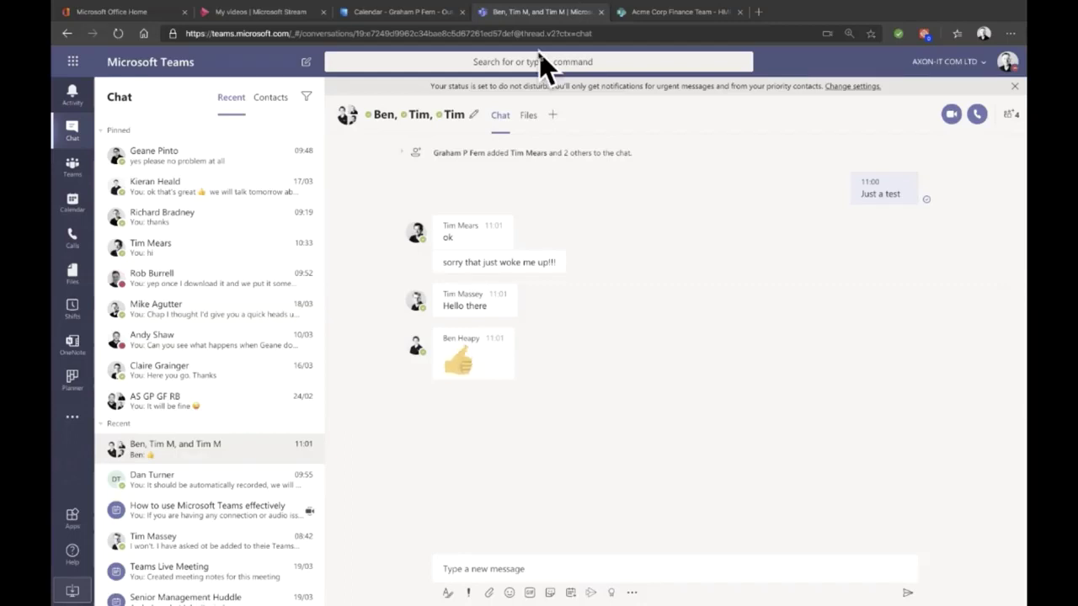
Step: Open the Acme Corp Staff Hub General channel and scroll through its posts
click(74, 166)
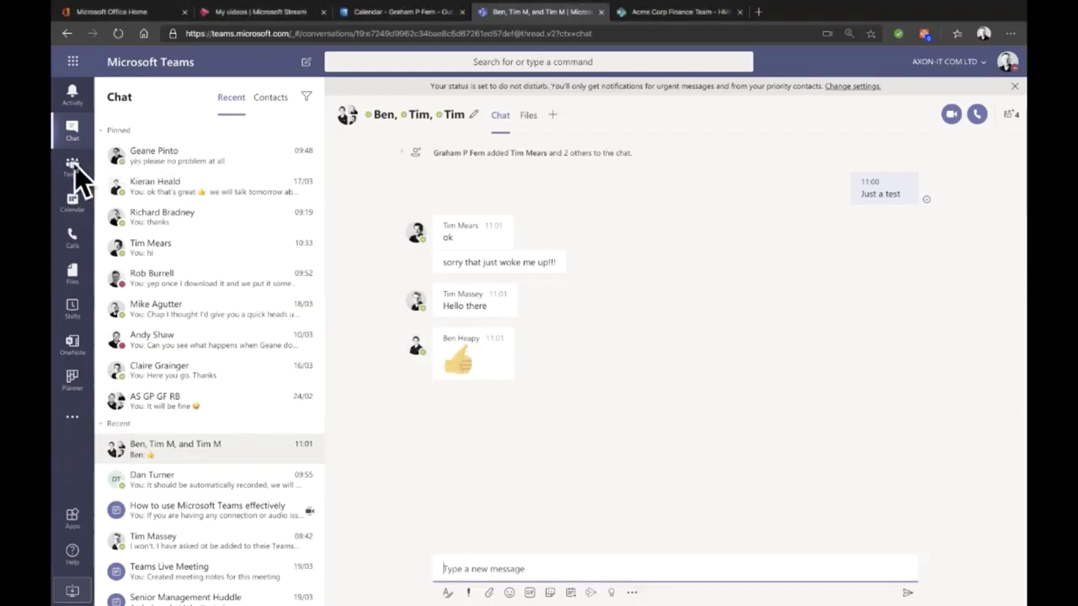
click(74, 167)
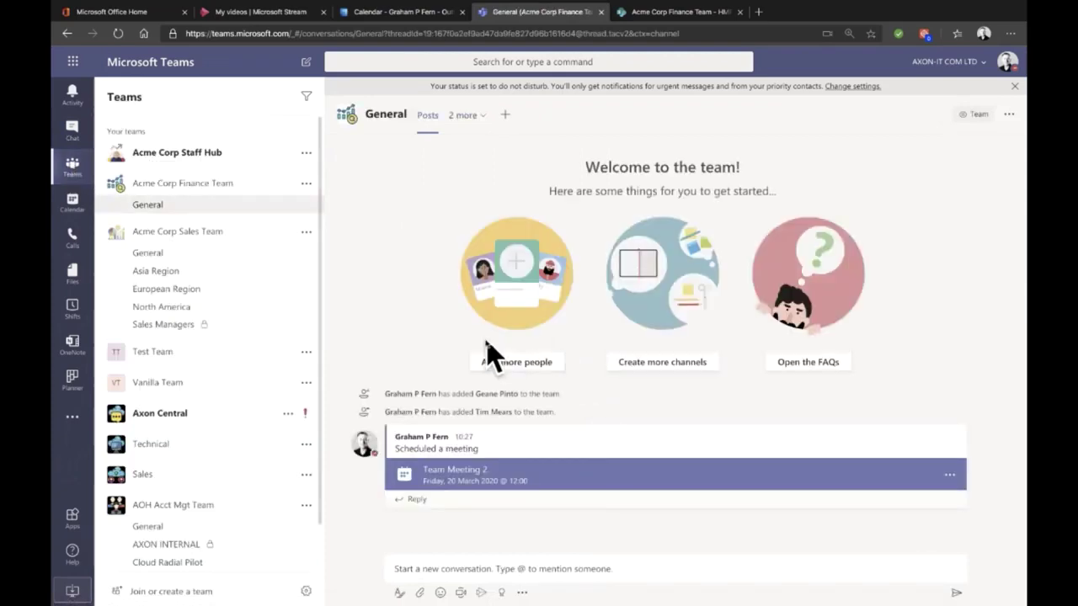
click(201, 156)
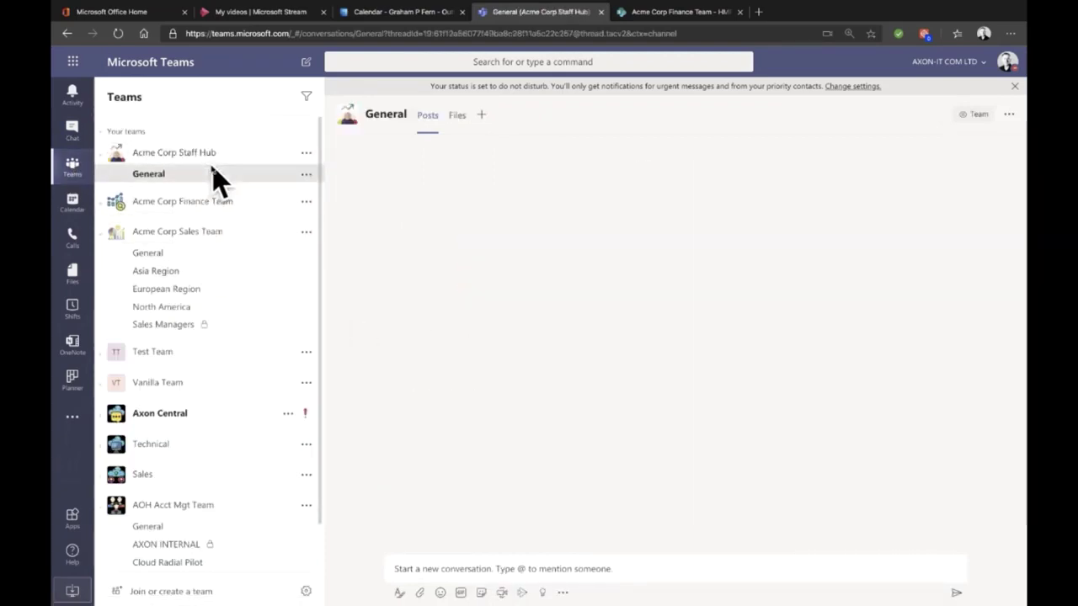
scroll(604, 305, up, 10)
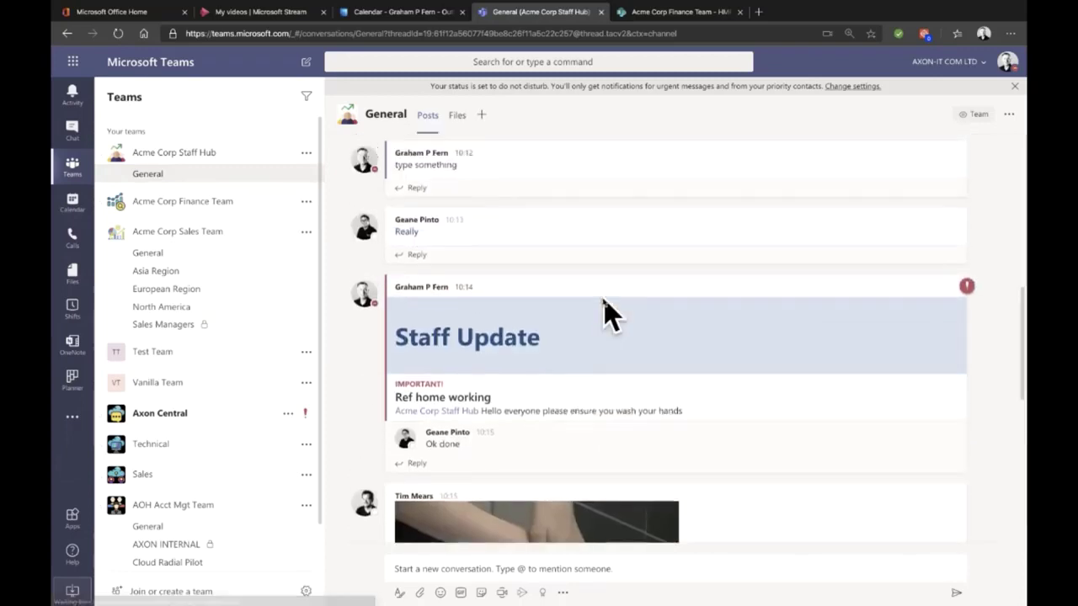
scroll(604, 305, up, 8)
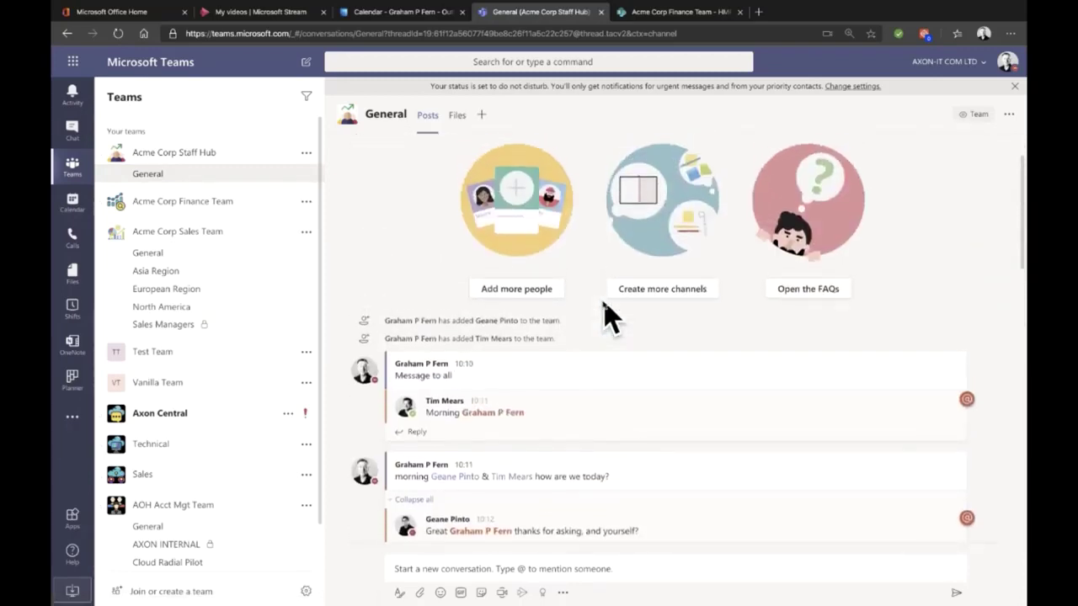
scroll(604, 305, down, 8)
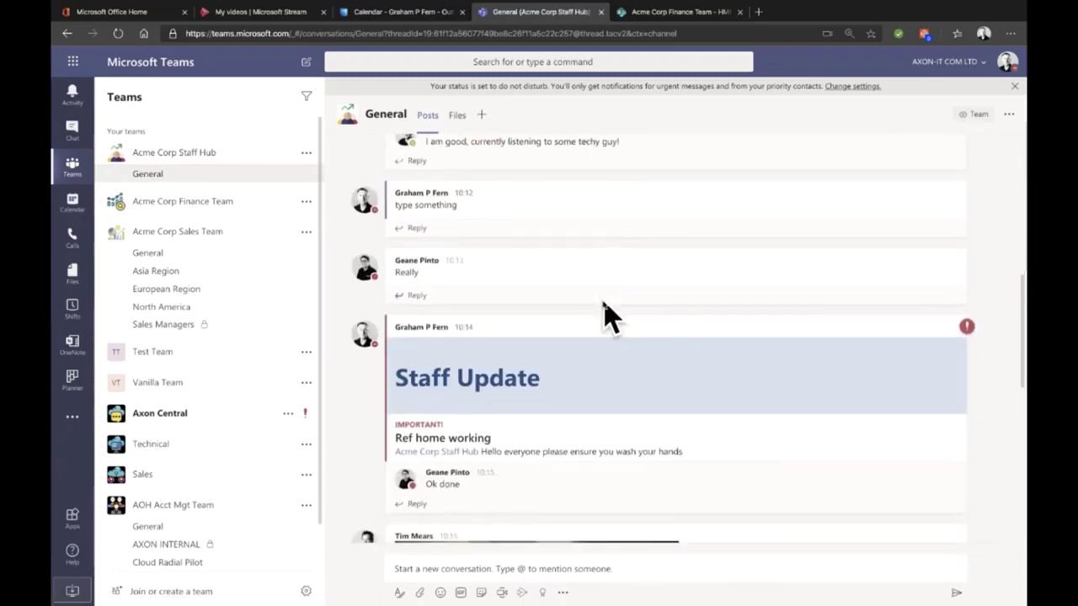
scroll(608, 316, down, 10)
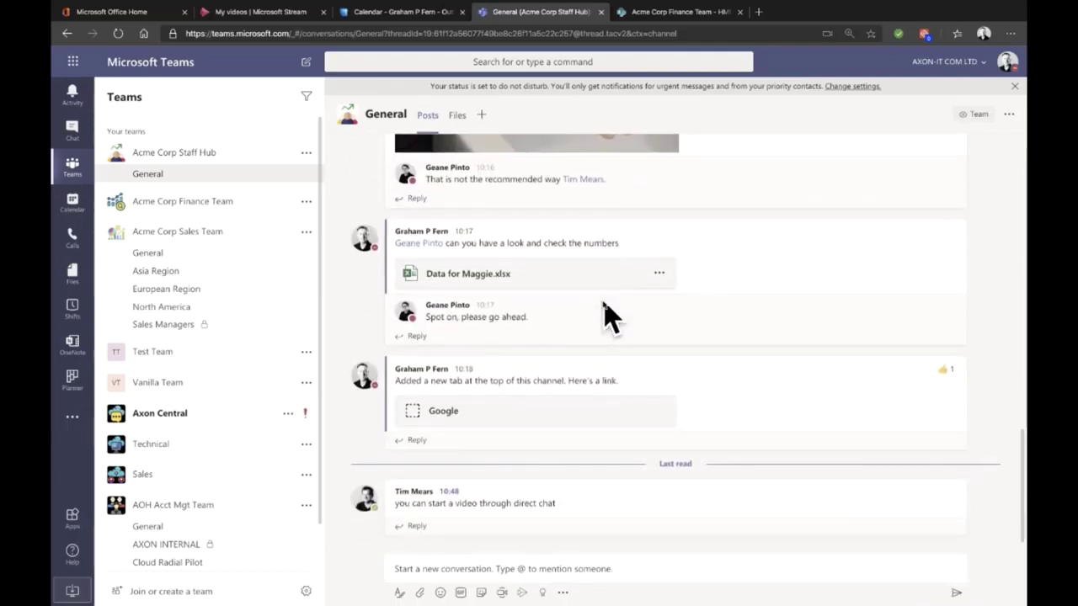
mouse_move(717, 405)
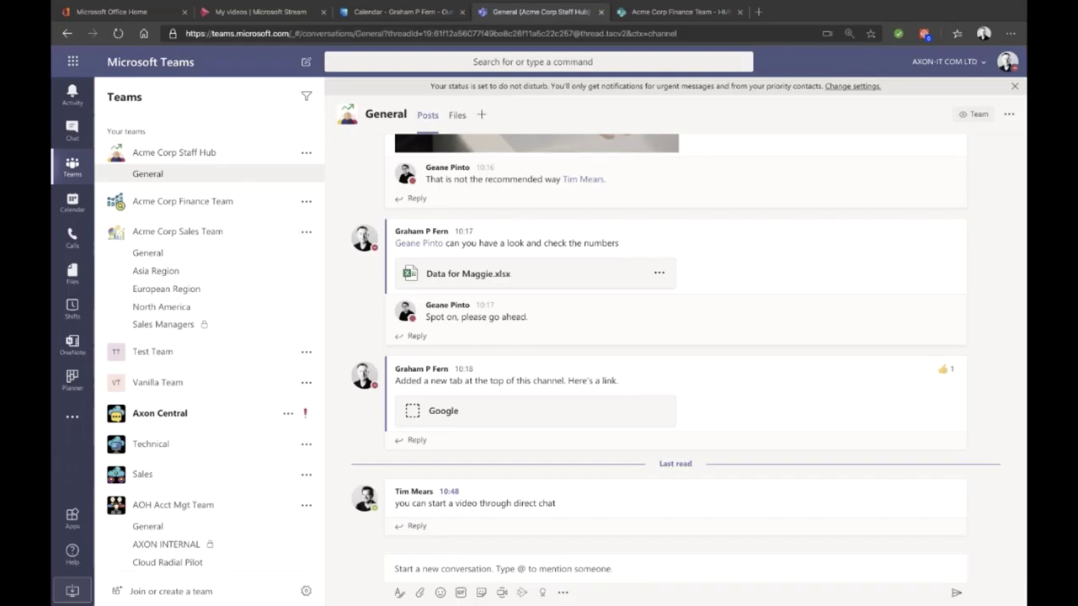
Step: Send 'thanks' in the group chat and open the Add people form from the participants list
click(77, 132)
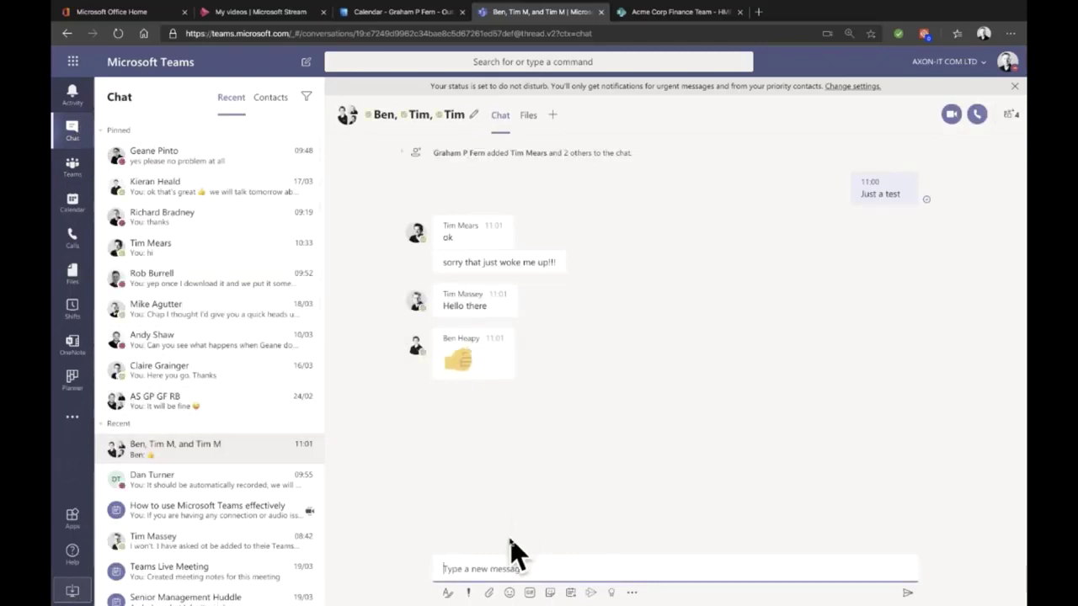
text(thanks)
key(Return)
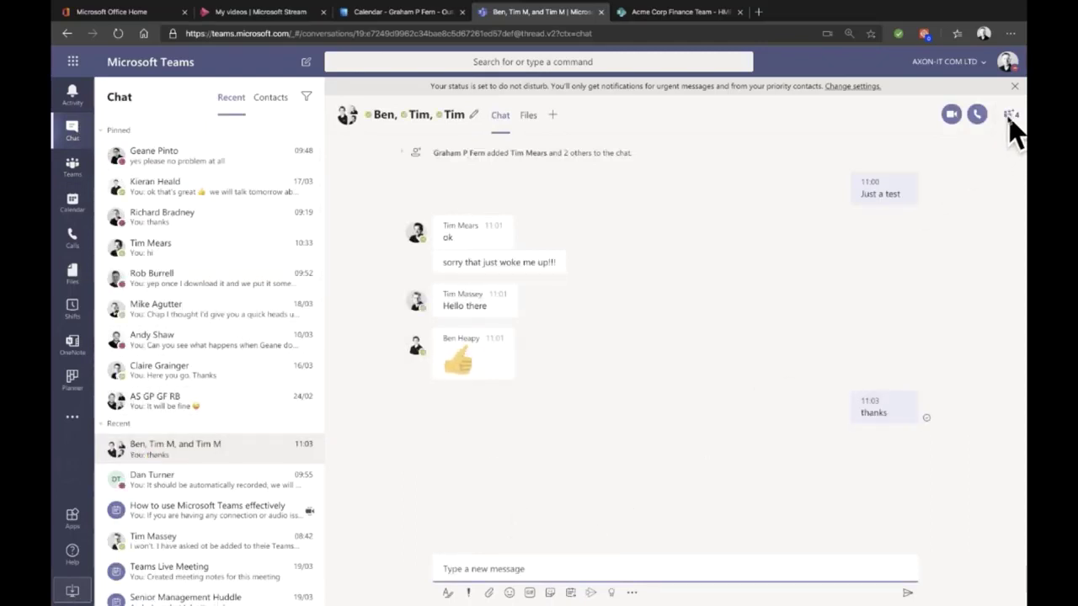
click(1010, 116)
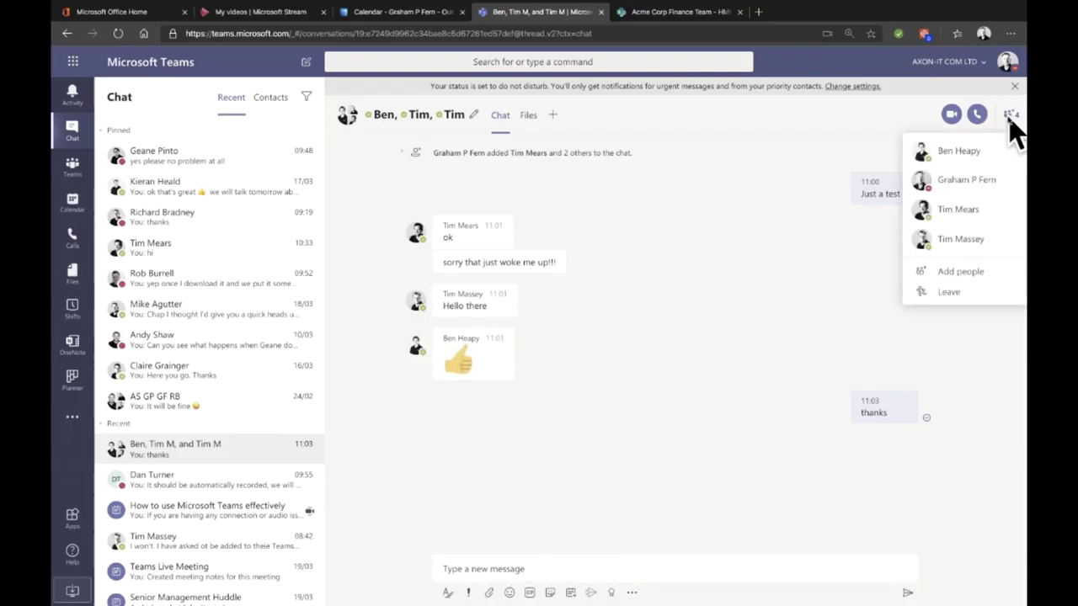
click(971, 270)
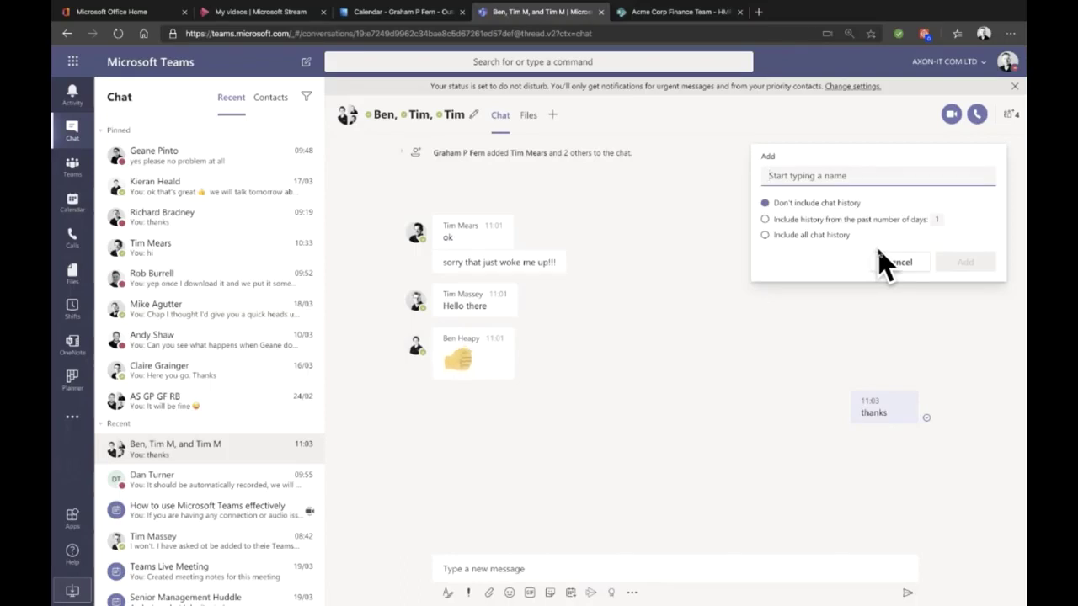
Step: Cancel the Add people form without adding anyone
click(895, 263)
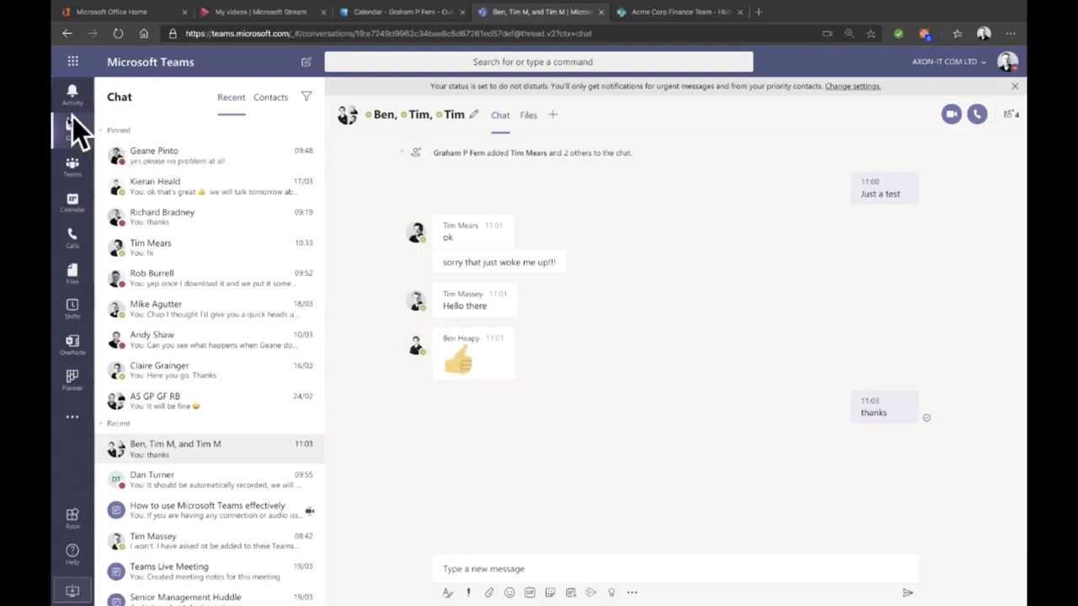
Step: Open the Staff Hub General channel's Files tab in SharePoint
click(74, 169)
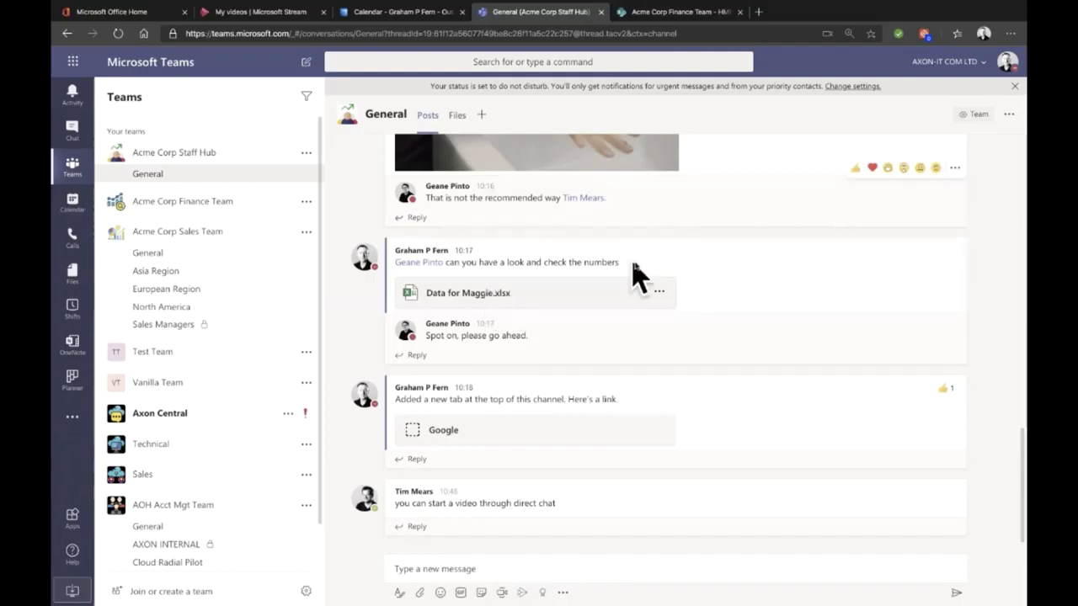
click(460, 117)
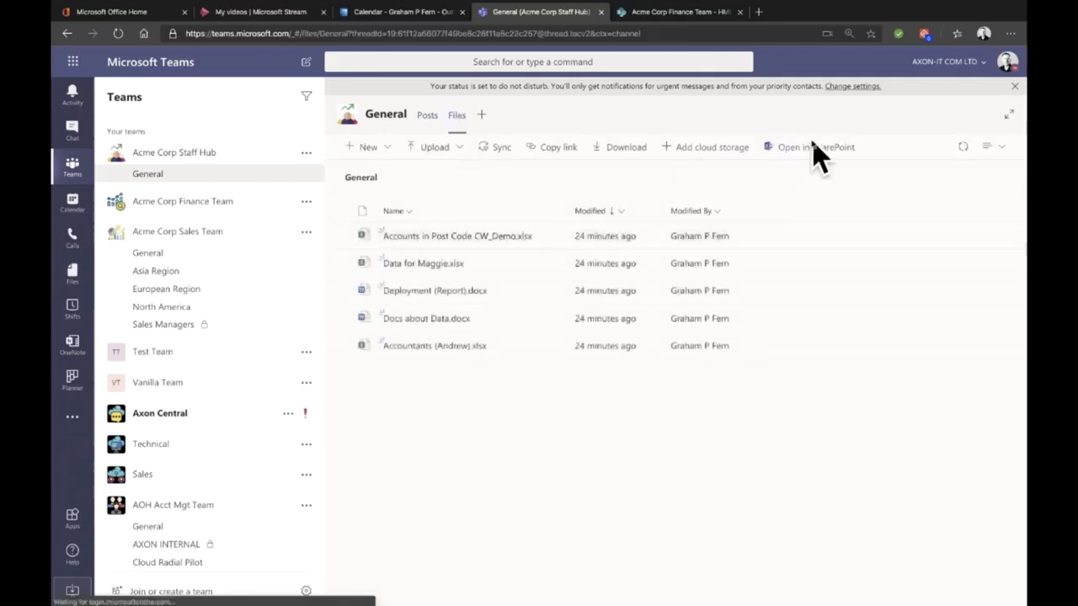
click(813, 147)
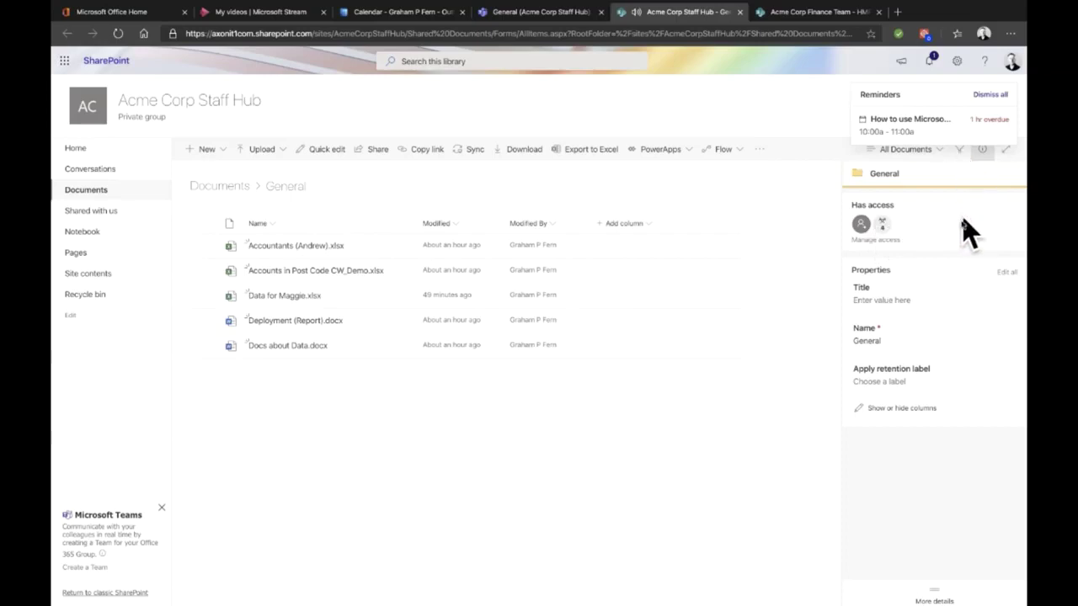
Step: Check the version history of Accountants (Andrew).xlsx, then dismiss all reminders
click(617, 247)
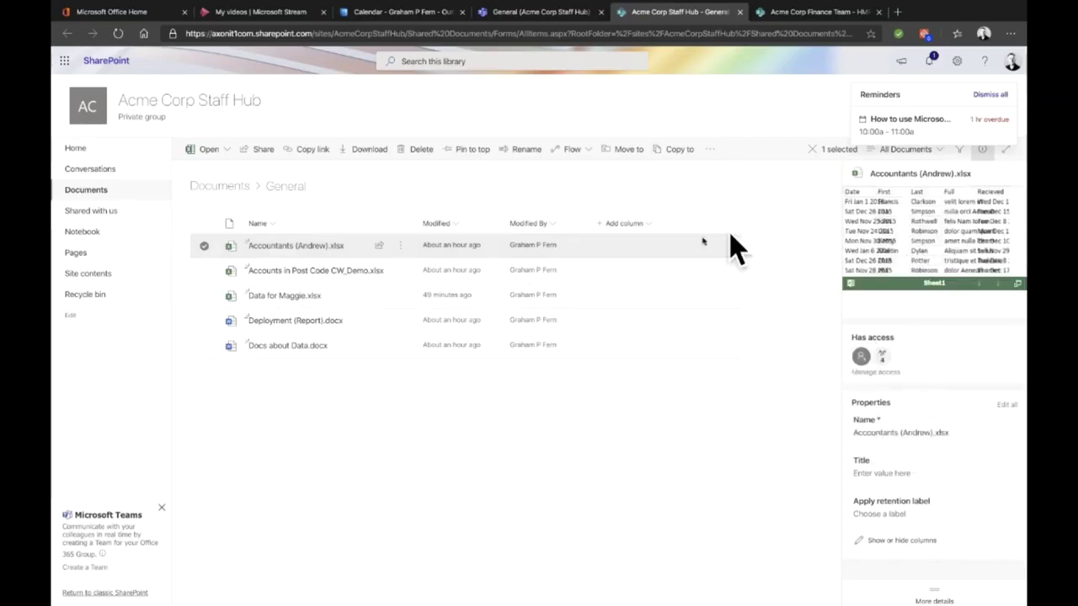
click(399, 244)
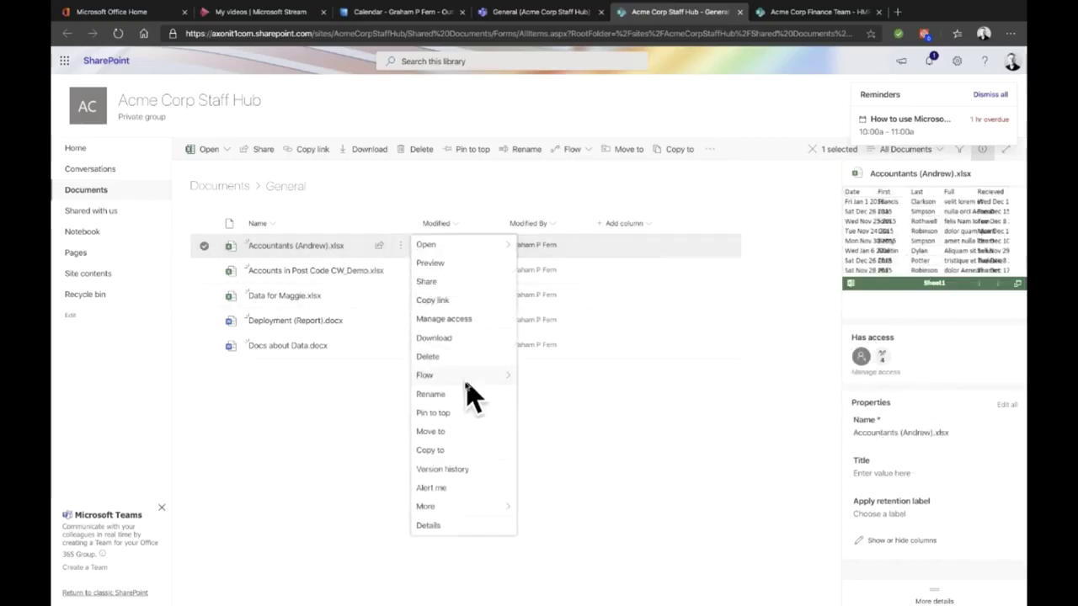
click(444, 468)
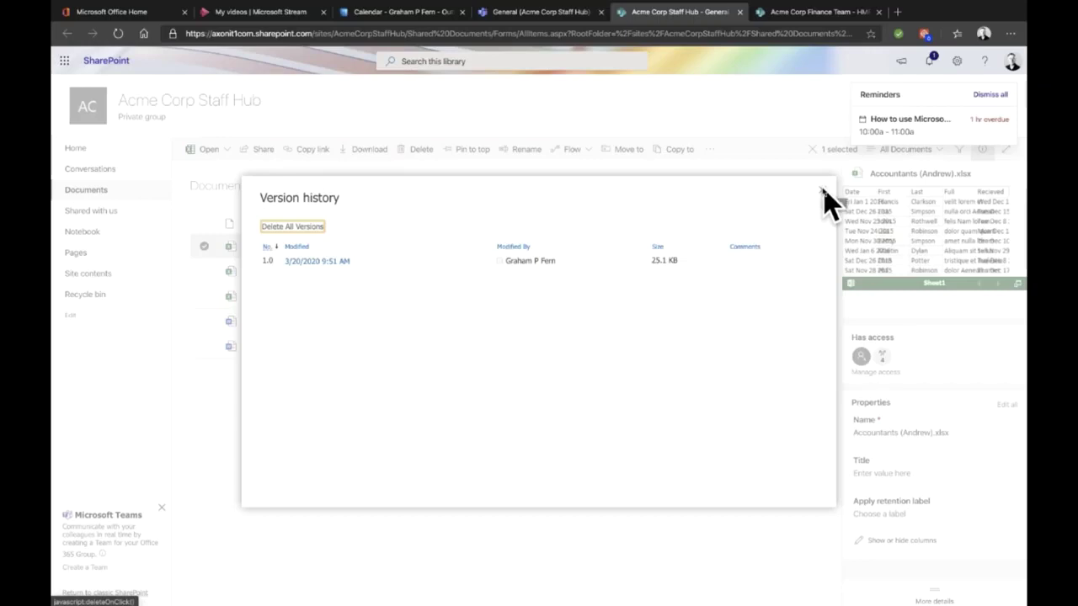
click(824, 190)
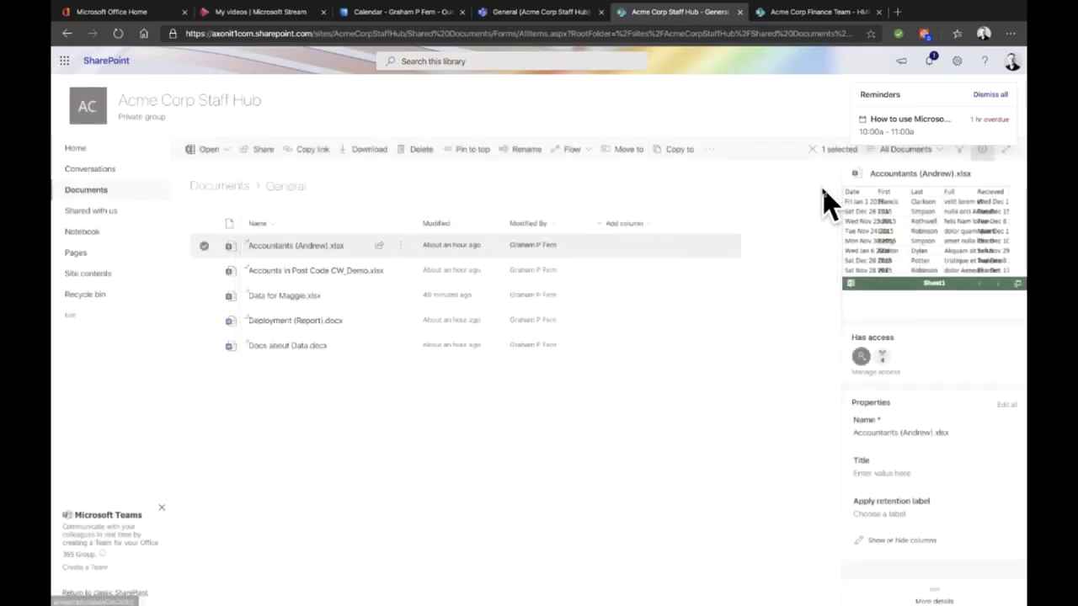
click(991, 95)
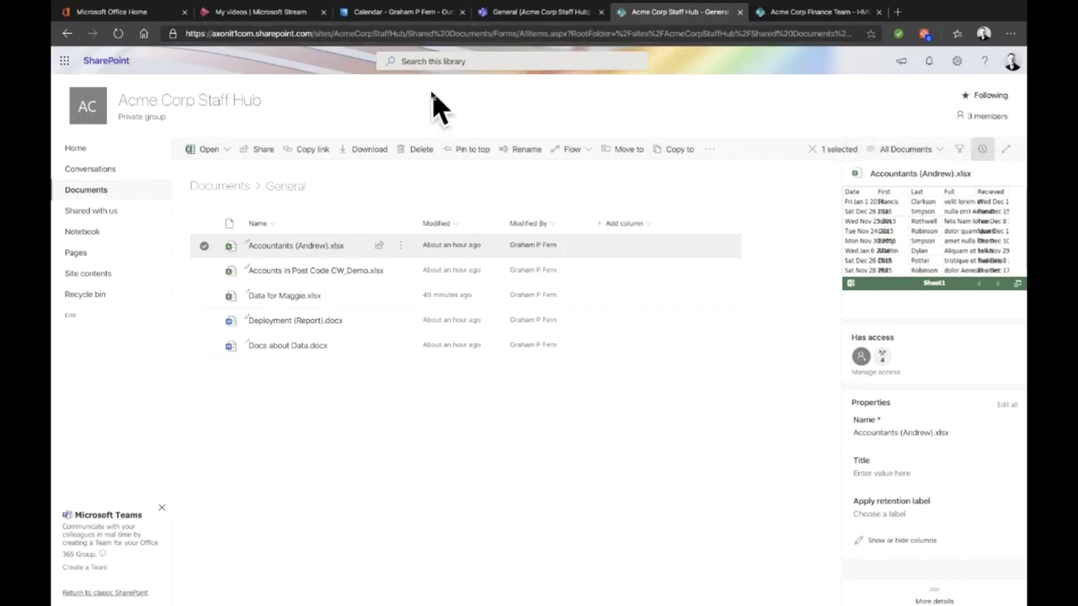